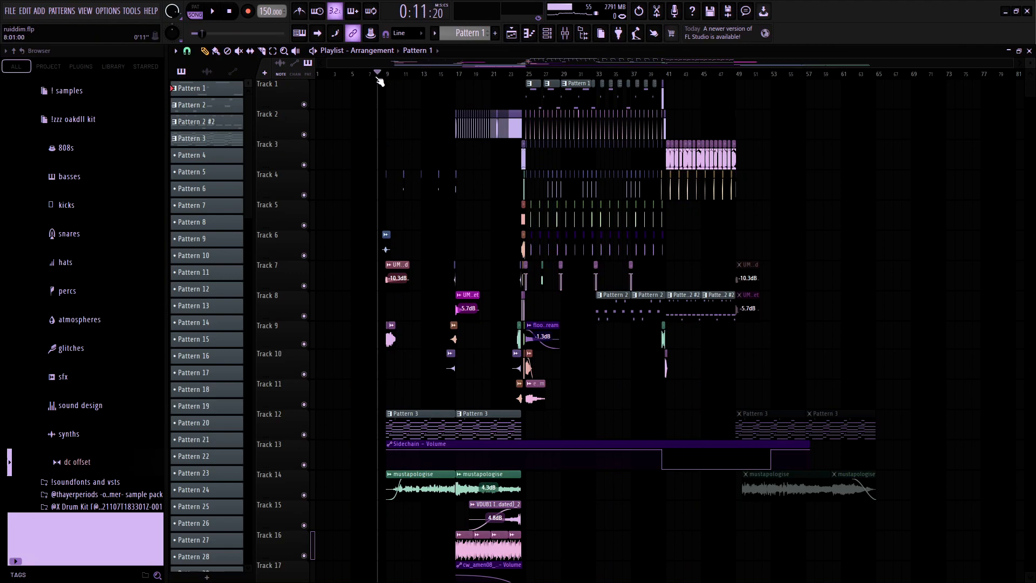
- Audition the riser and impact clips near bar 9 with only Tracks 6 and 7 enabled, and re-enable all tracks
{"action": "scroll", "coordinate": [355, 163], "scroll_direction": "up", "scroll_amount": 5}
{"action": "left_click_drag", "start_coordinate": [549, 80], "coordinate": [541, 77]}
{"action": "scroll", "coordinate": [541, 77], "scroll_direction": "up", "scroll_amount": 3}
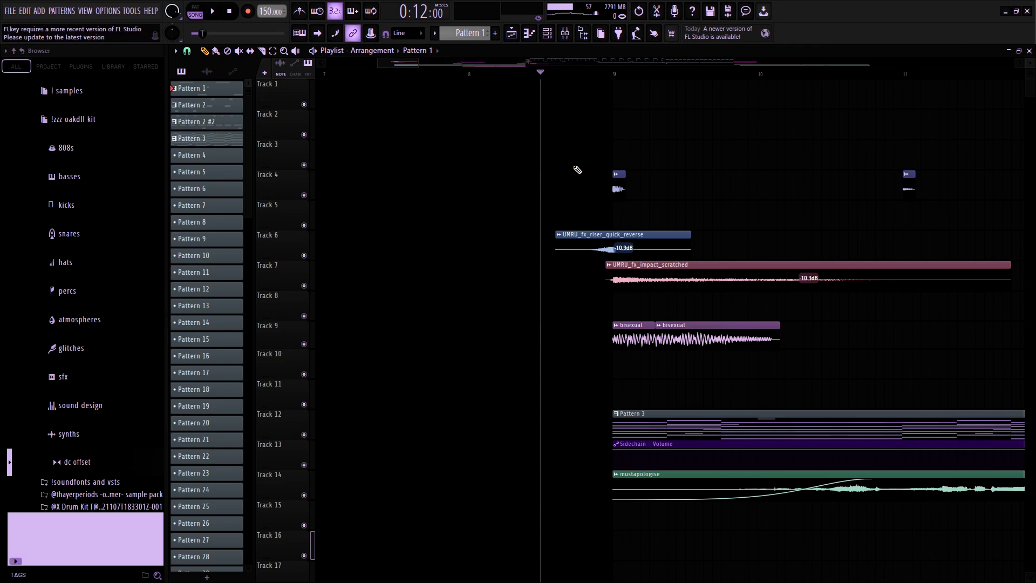
{"action": "right_click", "coordinate": [304, 255]}
{"action": "left_click", "coordinate": [306, 287]}
{"action": "key", "text": "space"}
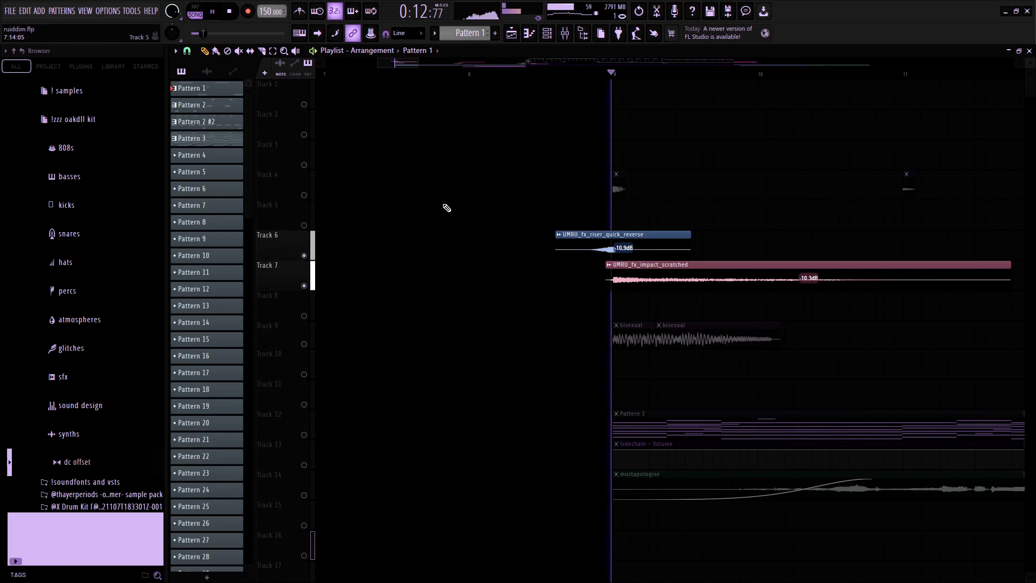
{"action": "scroll", "coordinate": [867, 296], "scroll_direction": "down", "scroll_amount": 4}
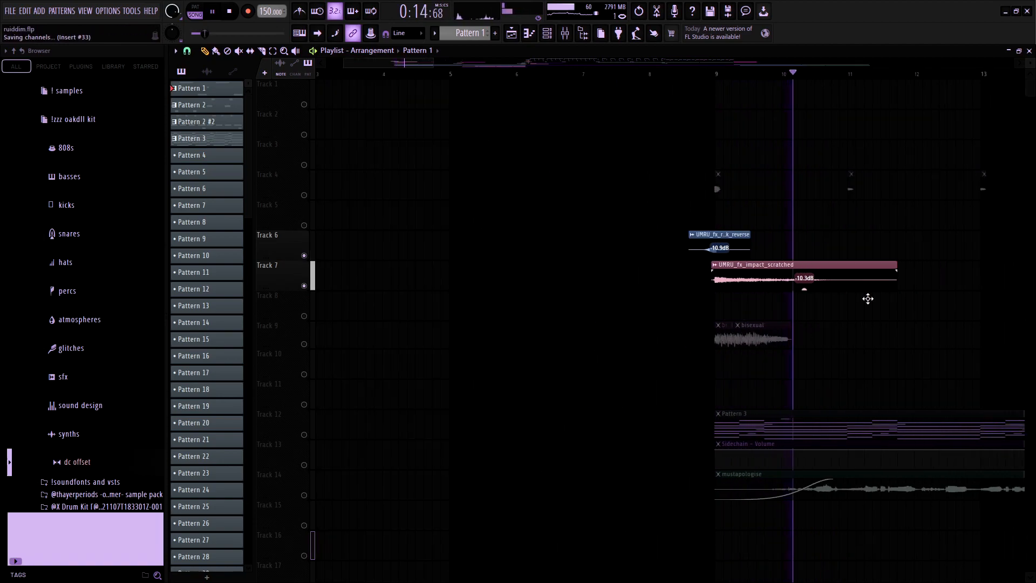
{"action": "key", "text": "space"}
{"action": "scroll", "coordinate": [729, 398], "scroll_direction": "up", "scroll_amount": 3}
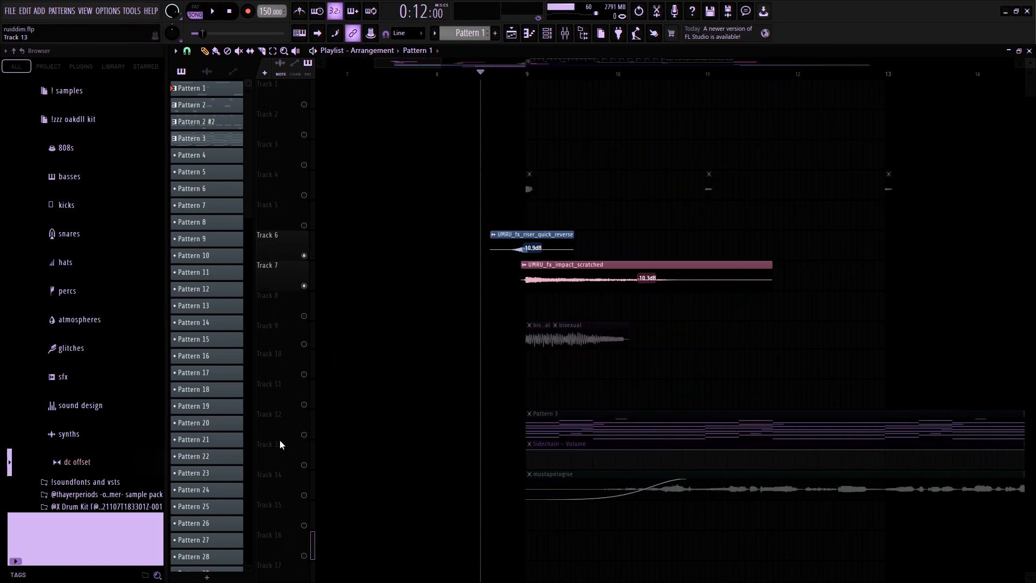
{"action": "right_click", "coordinate": [305, 435]}
{"action": "right_click", "coordinate": [305, 435]}
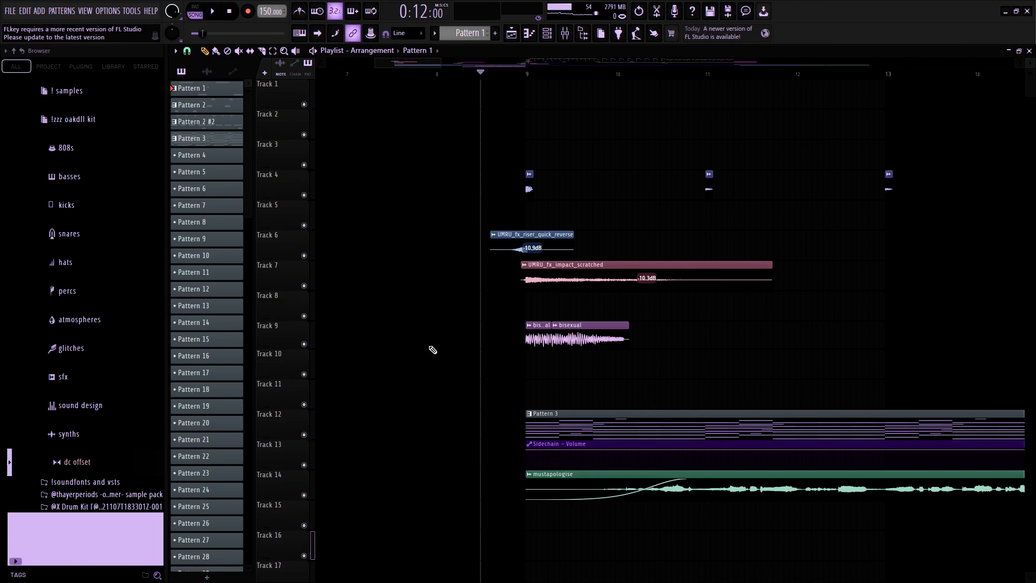
- Solo Track 4 and play its first hit at bar 9
{"action": "left_click", "coordinate": [527, 73]}
{"action": "left_click", "coordinate": [305, 195], "text": "ctrl"}
{"action": "key", "text": "space"}
{"action": "key", "text": "space"}
{"action": "key", "text": "space"}
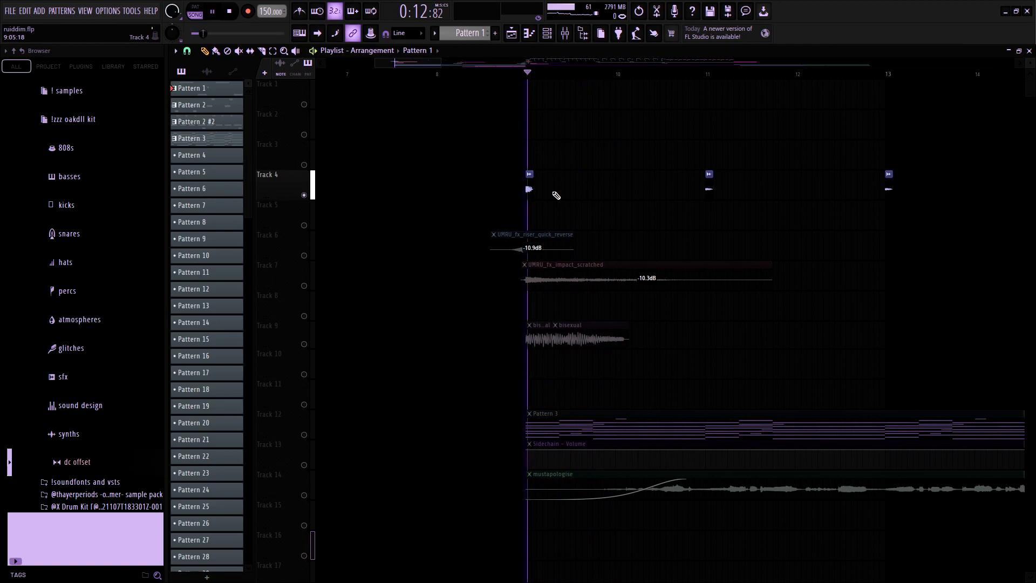
{"action": "key", "text": "space"}
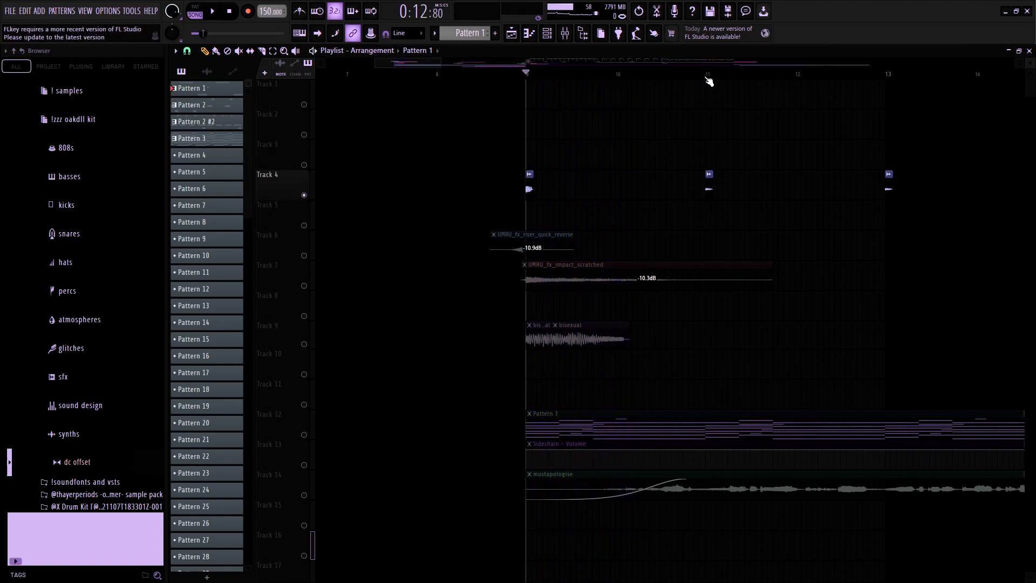
- Play the following Track 4 hits by moving the playhead through bars 11 and 13 up to bar 17
{"action": "left_click", "coordinate": [708, 77]}
{"action": "left_click", "coordinate": [883, 77]}
{"action": "key", "text": "space"}
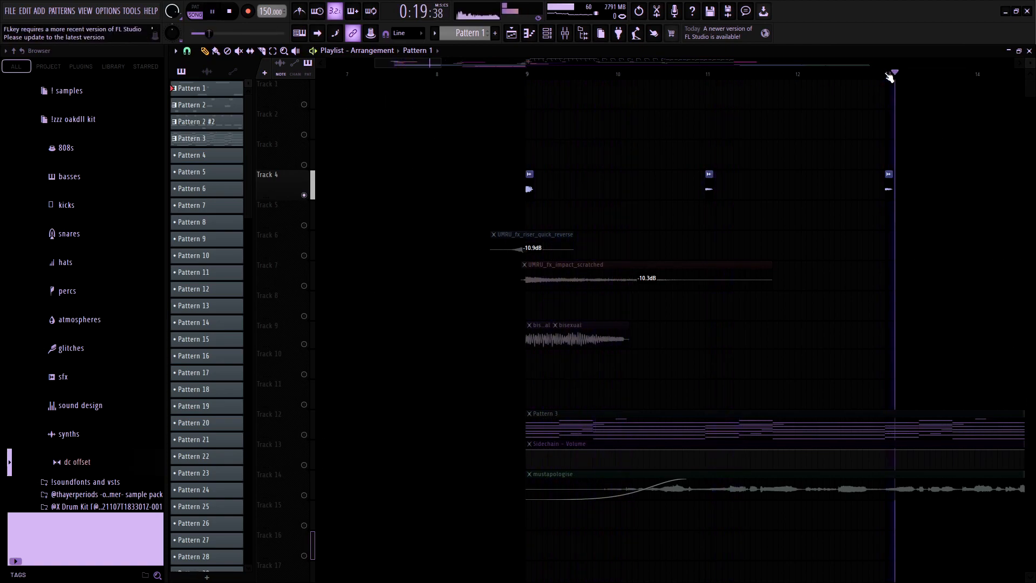
{"action": "scroll", "coordinate": [787, 246], "scroll_direction": "down", "scroll_amount": 3}
{"action": "key", "text": "space"}
{"action": "left_click", "coordinate": [849, 76]}
{"action": "left_click_drag", "start_coordinate": [844, 76], "coordinate": [620, 77]}
{"action": "left_click", "coordinate": [919, 75]}
{"action": "scroll", "coordinate": [845, 231], "scroll_direction": "down", "scroll_amount": 2}
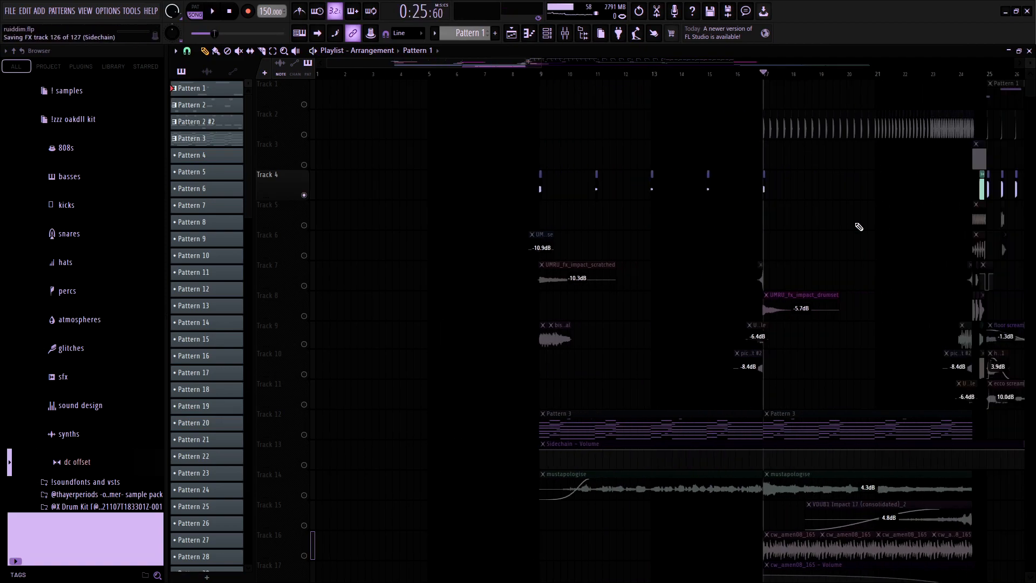
- Audition the bisexual clips on soloed Track 9 from bar 9, and save the project with all tracks re-enabled
{"action": "left_click", "coordinate": [547, 77]}
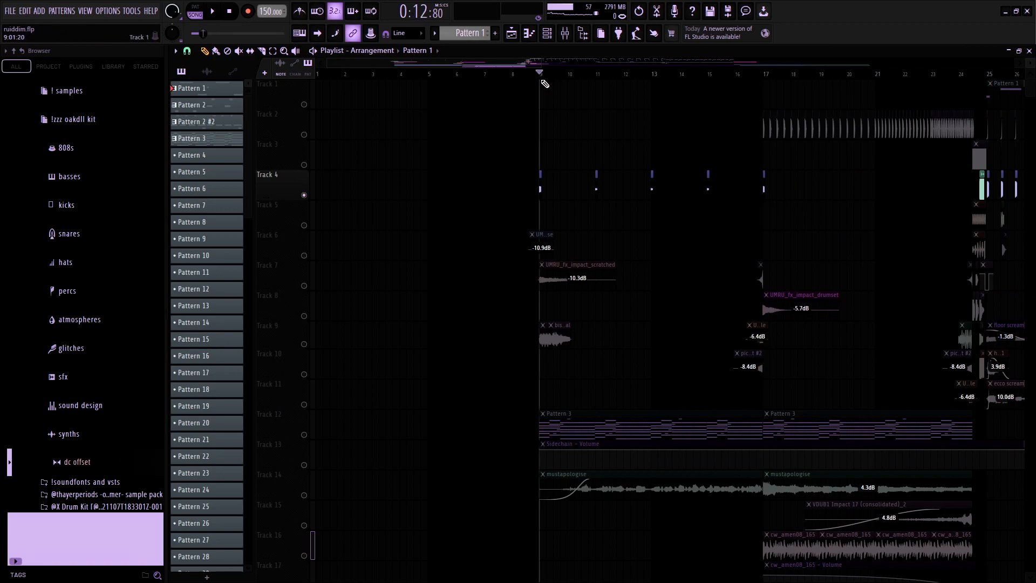
{"action": "scroll", "coordinate": [560, 278], "scroll_direction": "up", "scroll_amount": 4}
{"action": "right_click", "coordinate": [303, 345]}
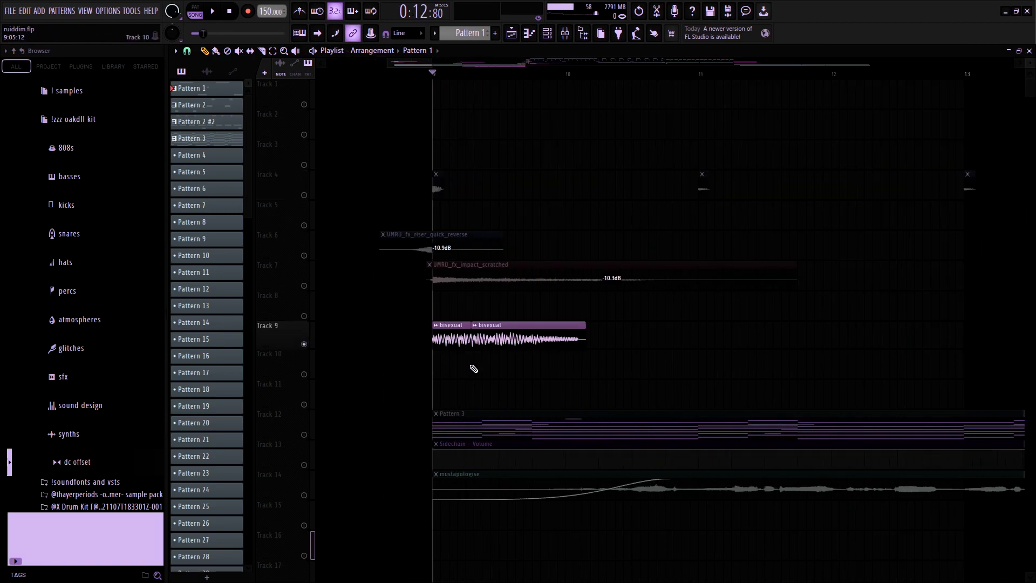
{"action": "key", "text": "space"}
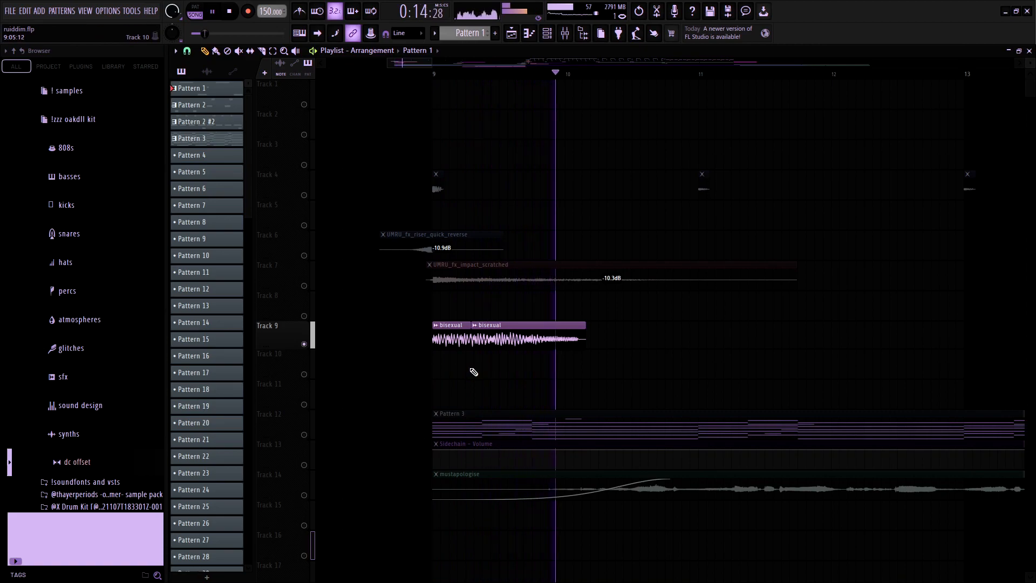
{"action": "key", "text": "space"}
{"action": "right_click", "coordinate": [303, 344]}
{"action": "key", "text": "ctrl+s"}
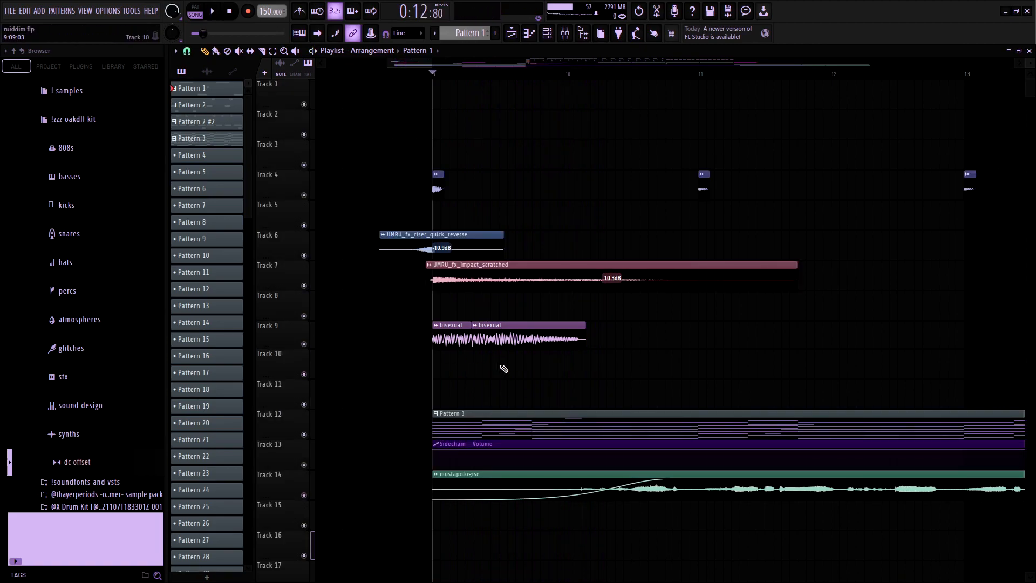
- Solo Track 12 and open its Pattern 3 clip in the channel rack
{"action": "scroll", "coordinate": [377, 408], "scroll_direction": "down", "scroll_amount": 5}
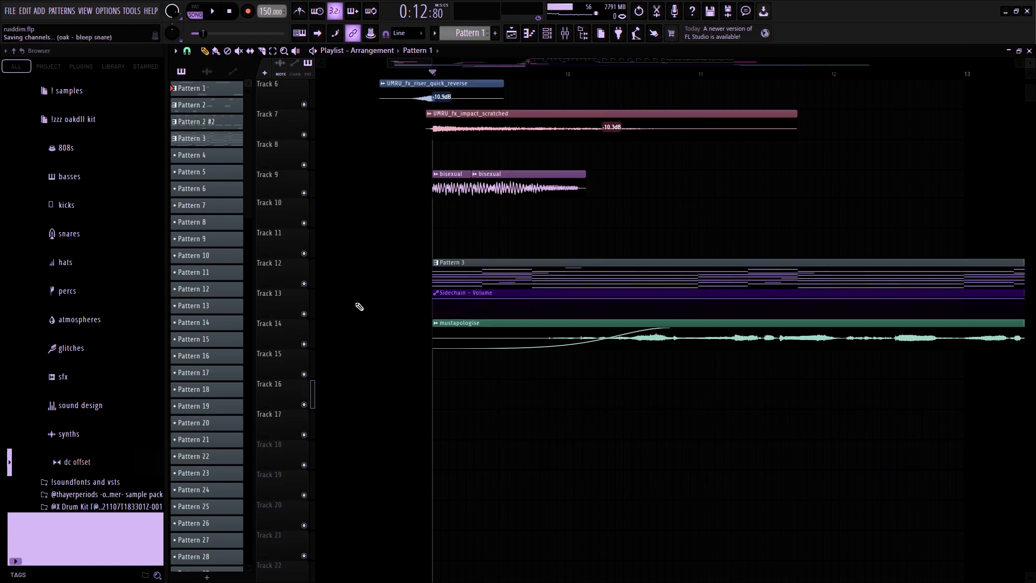
{"action": "right_click", "coordinate": [303, 283]}
{"action": "left_click", "coordinate": [464, 264]}
{"action": "left_click", "coordinate": [567, 37]}
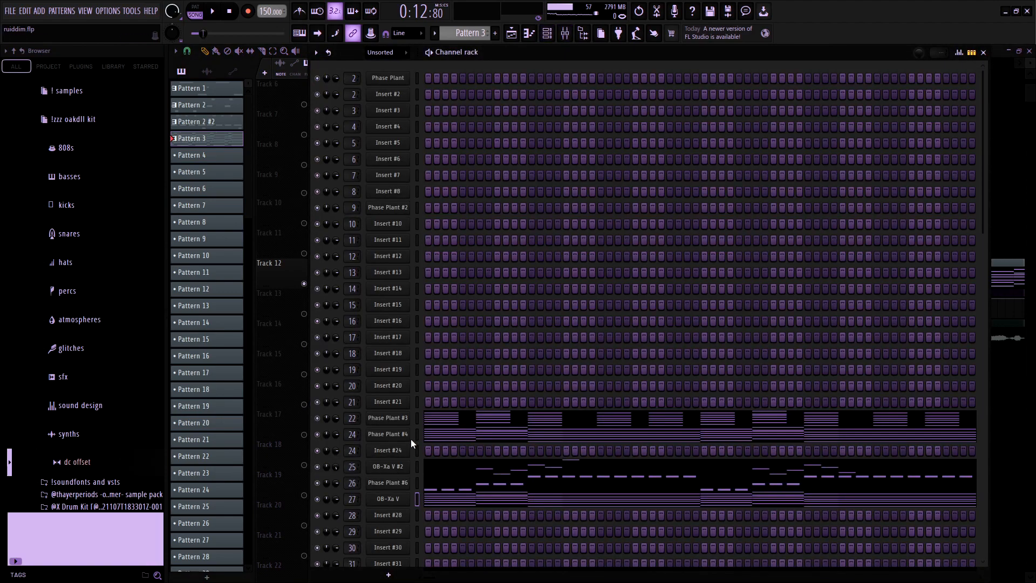
{"action": "key", "text": "space"}
- Mute the channels from Phase Plant #4 through OB-Xa V, and play the Phase Plant #3 chords in the piano roll
{"action": "left_click_drag", "start_coordinate": [317, 434], "coordinate": [321, 502]}
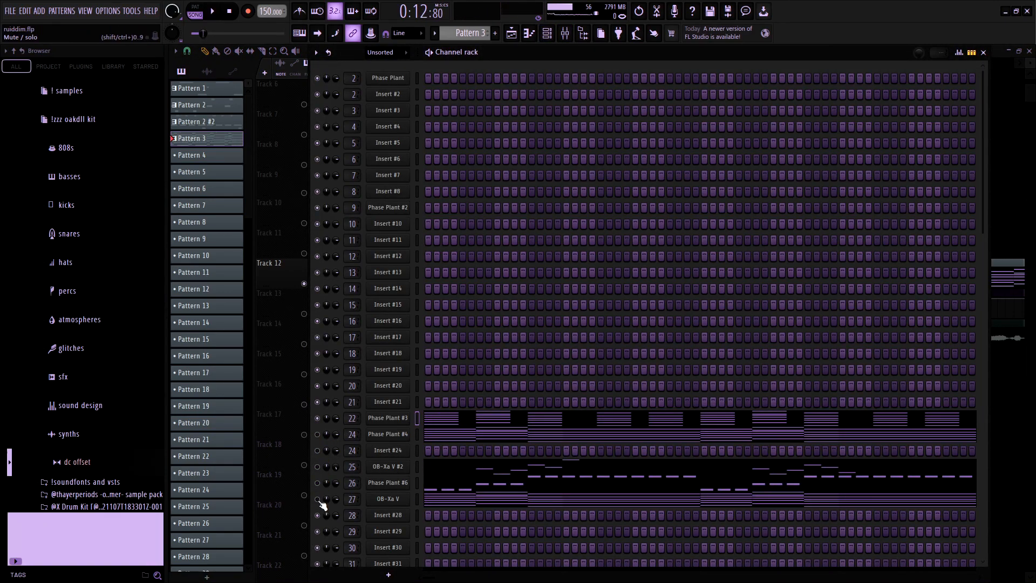
{"action": "left_click", "coordinate": [436, 419]}
{"action": "key", "text": "space"}
{"action": "scroll", "coordinate": [418, 409], "scroll_direction": "up", "scroll_amount": 3}
{"action": "key", "text": "Escape"}
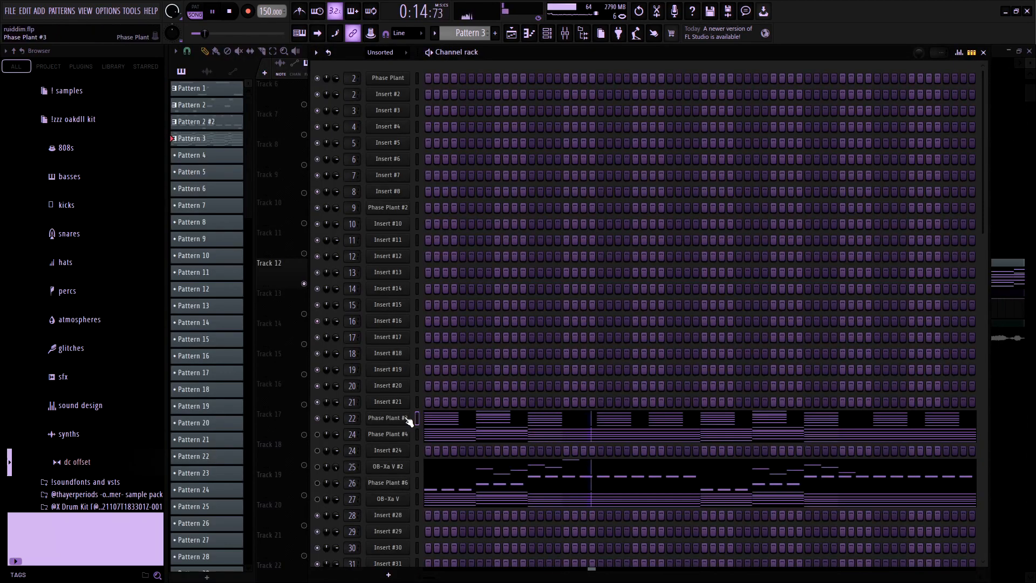
- Open the Phase Plant #3 synth and compare its sound during playback with the generator group's Filter bypassed and enabled
{"action": "left_click", "coordinate": [387, 418]}
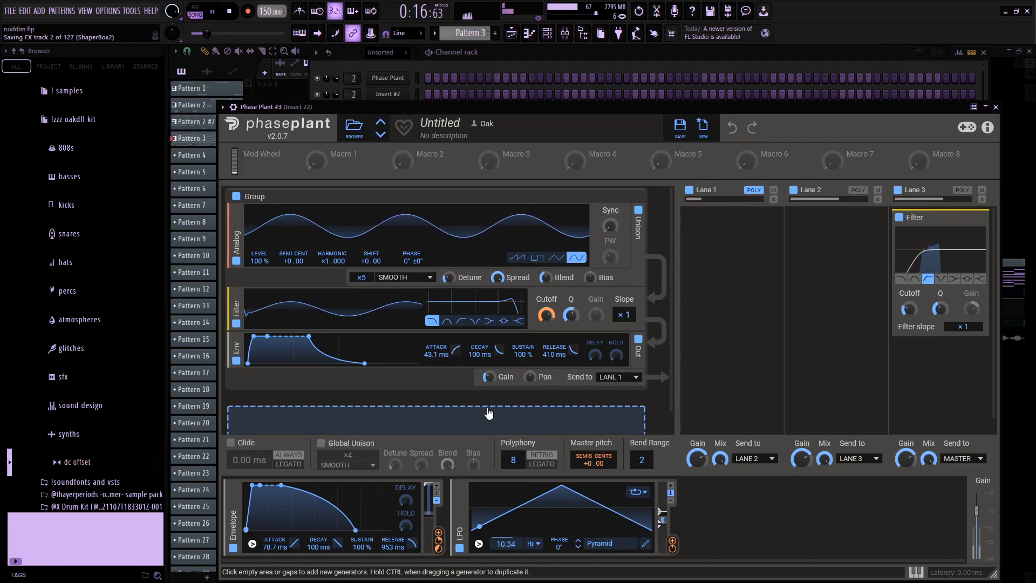
{"action": "key", "text": "space"}
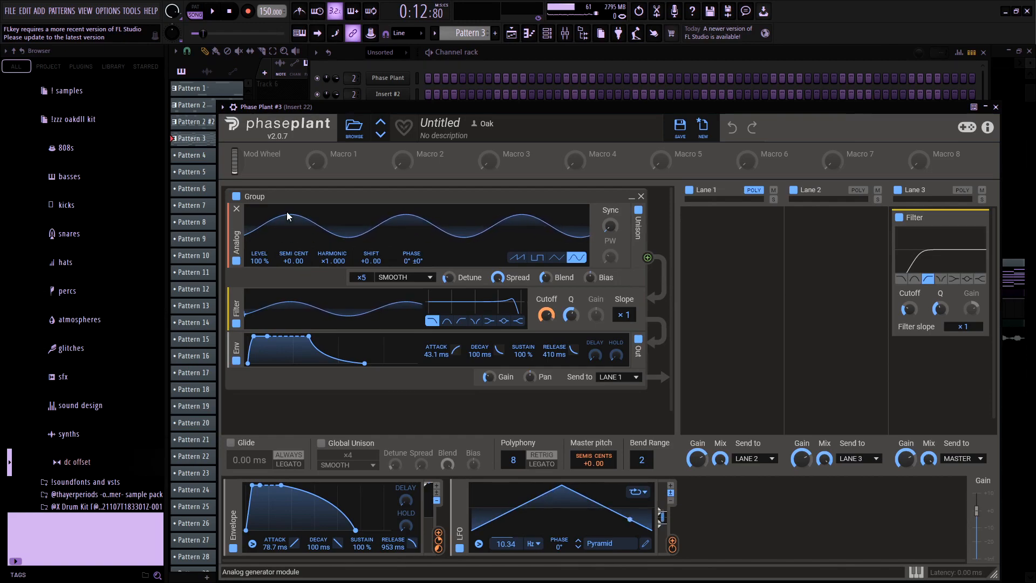
{"action": "key", "text": "space"}
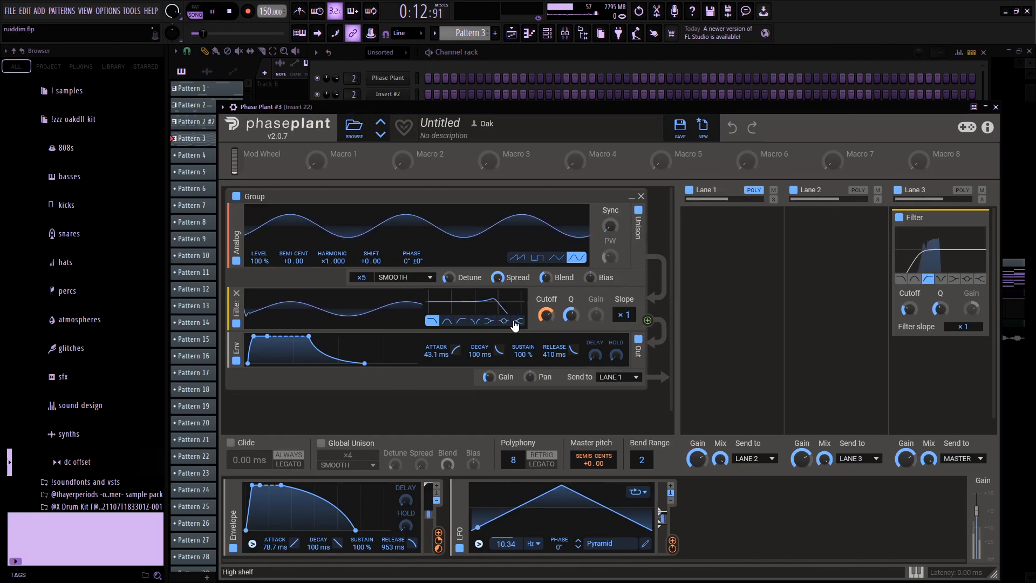
{"action": "left_click", "coordinate": [237, 324]}
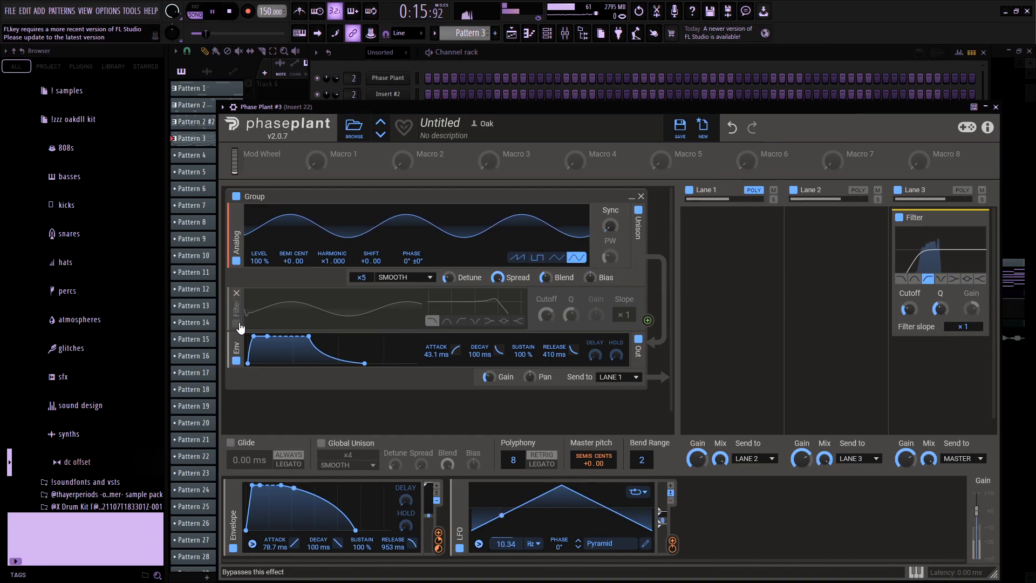
{"action": "left_click", "coordinate": [237, 323]}
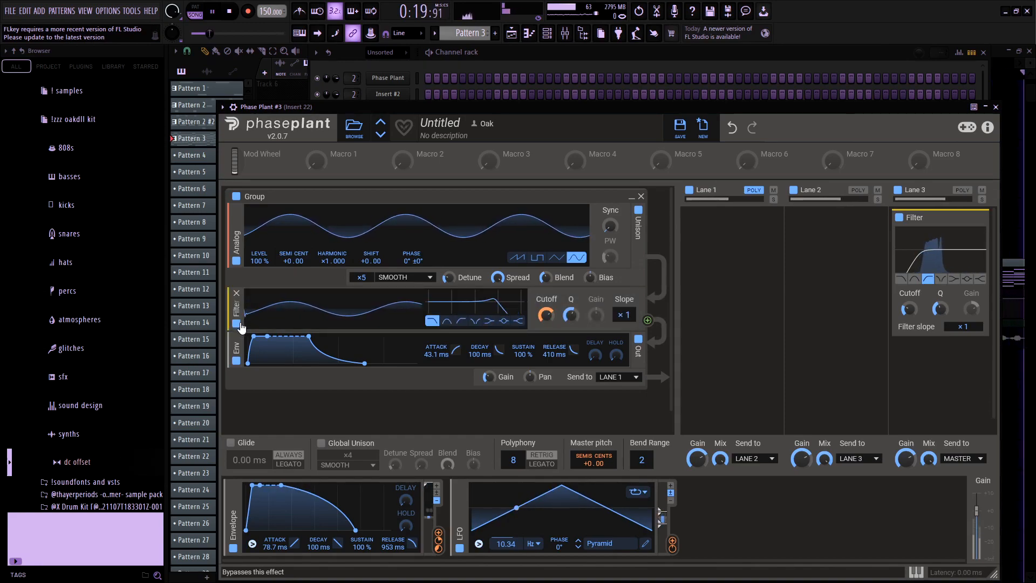
{"action": "left_click", "coordinate": [239, 325]}
{"action": "left_click", "coordinate": [237, 324]}
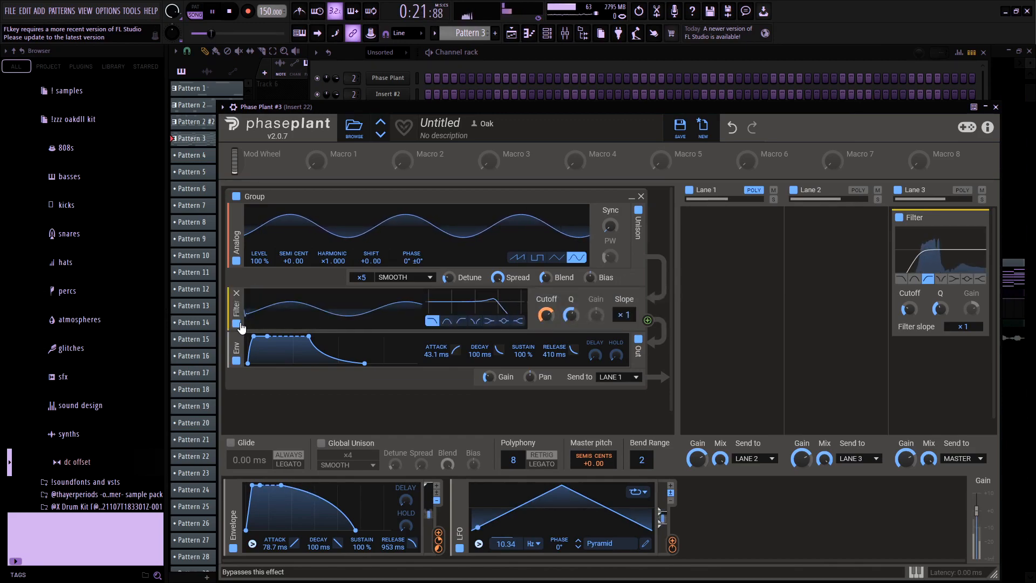
{"action": "key", "text": "space"}
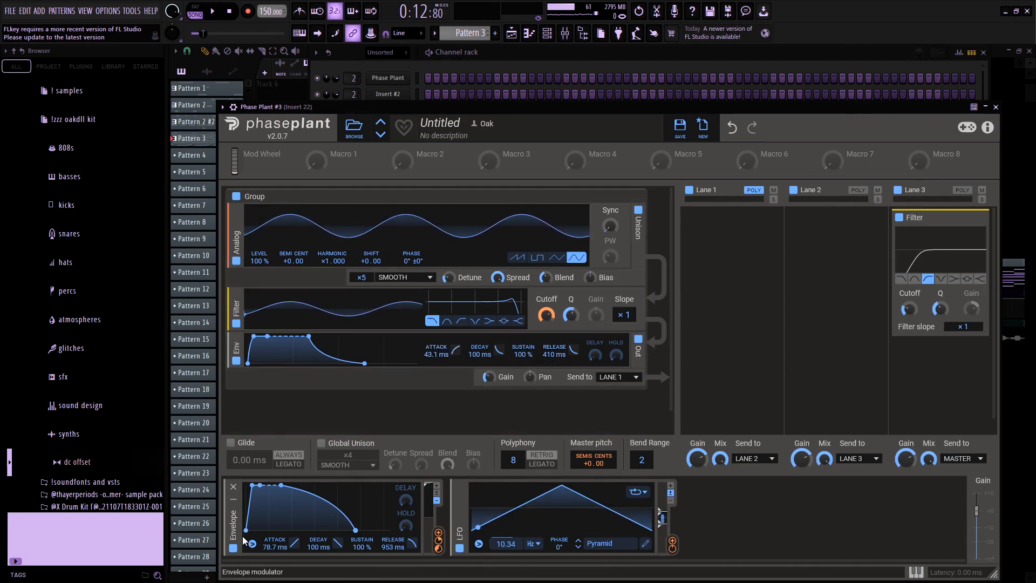
- Inspect the Envelope's modulation routings and the LFO in Phase Plant #3, play the patch, and close the synth
{"action": "left_click_drag", "start_coordinate": [438, 532], "coordinate": [546, 314]}
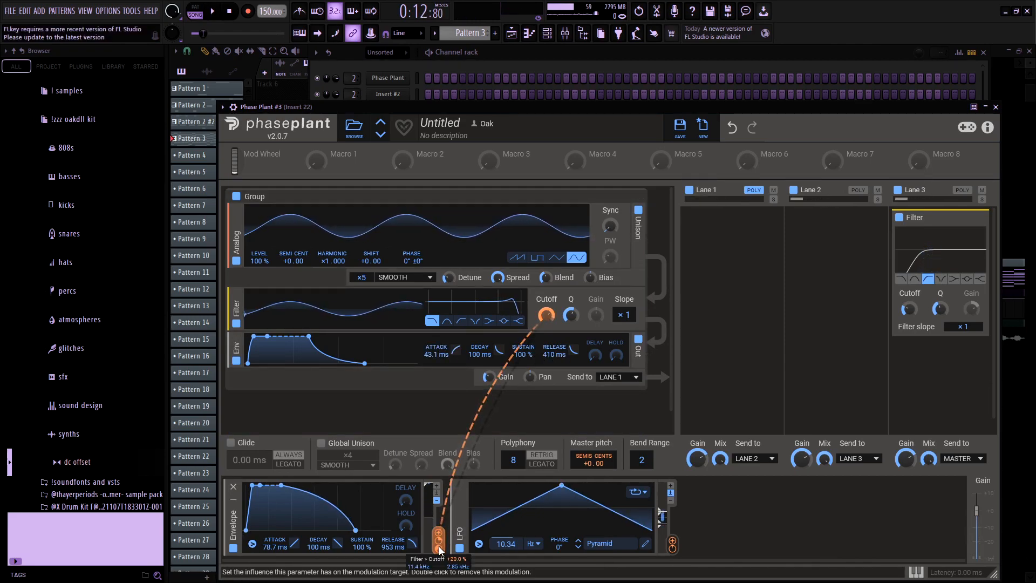
{"action": "mouse_move", "coordinate": [438, 547]}
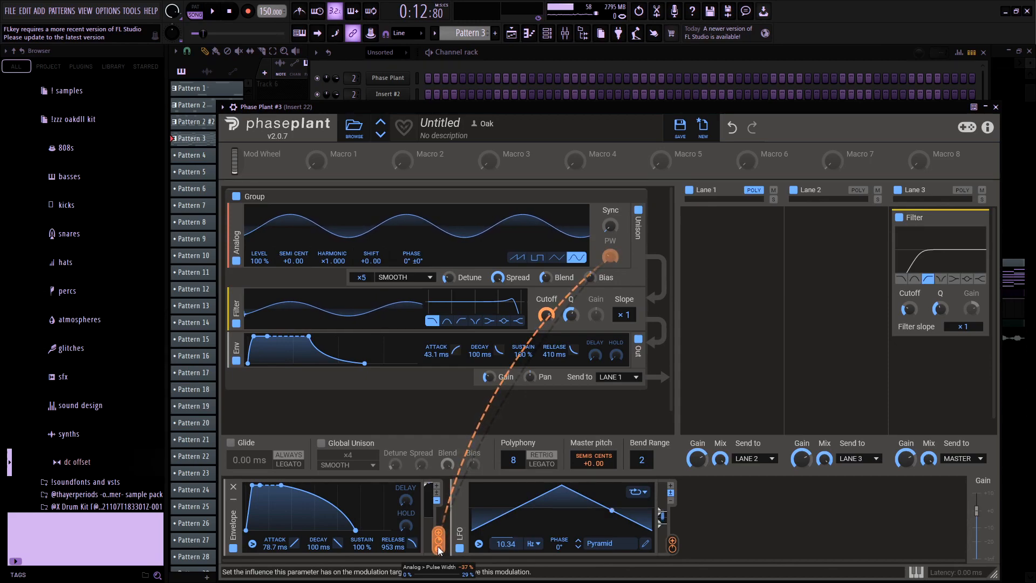
{"action": "double_click", "coordinate": [438, 546]}
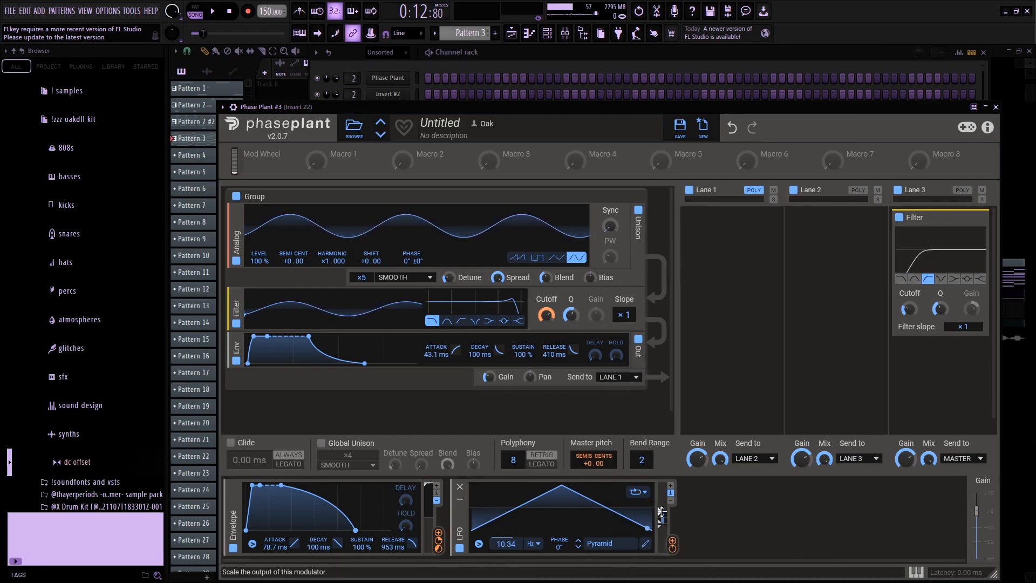
{"action": "key", "text": "space"}
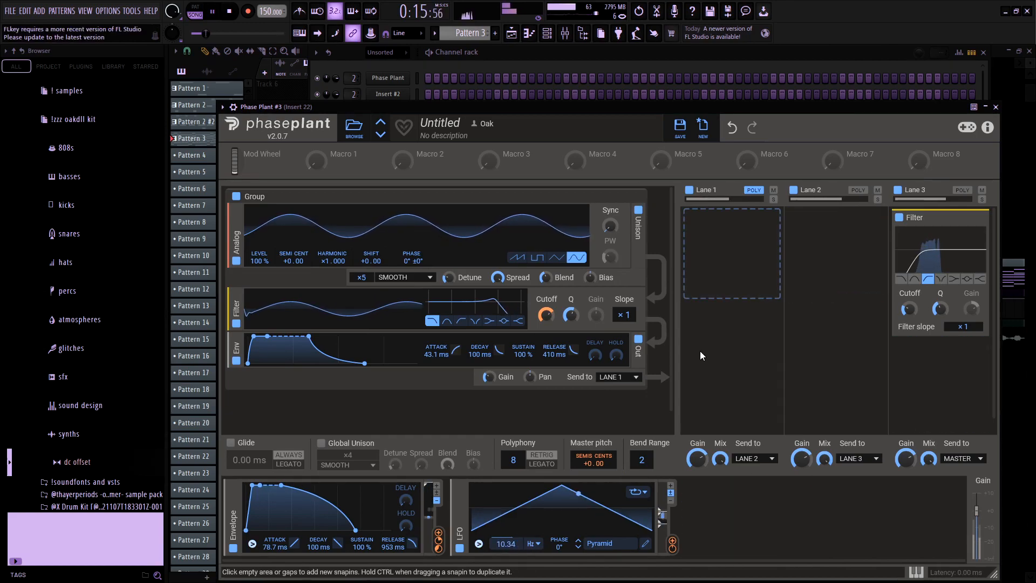
{"action": "key", "text": "space"}
{"action": "left_click", "coordinate": [996, 107]}
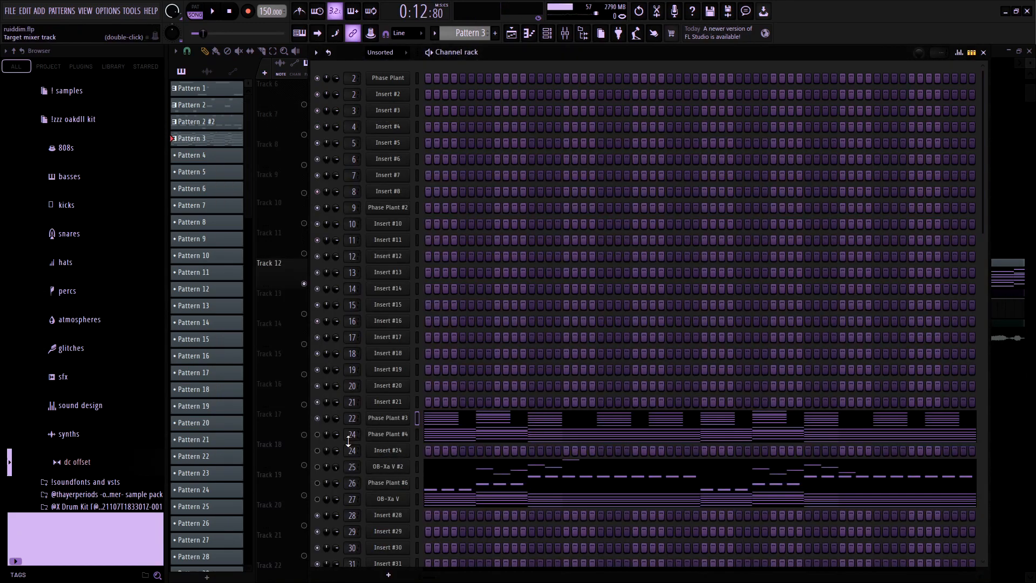
- Glance at the Phase Plant #4 synth and close its window
{"action": "left_click", "coordinate": [391, 434]}
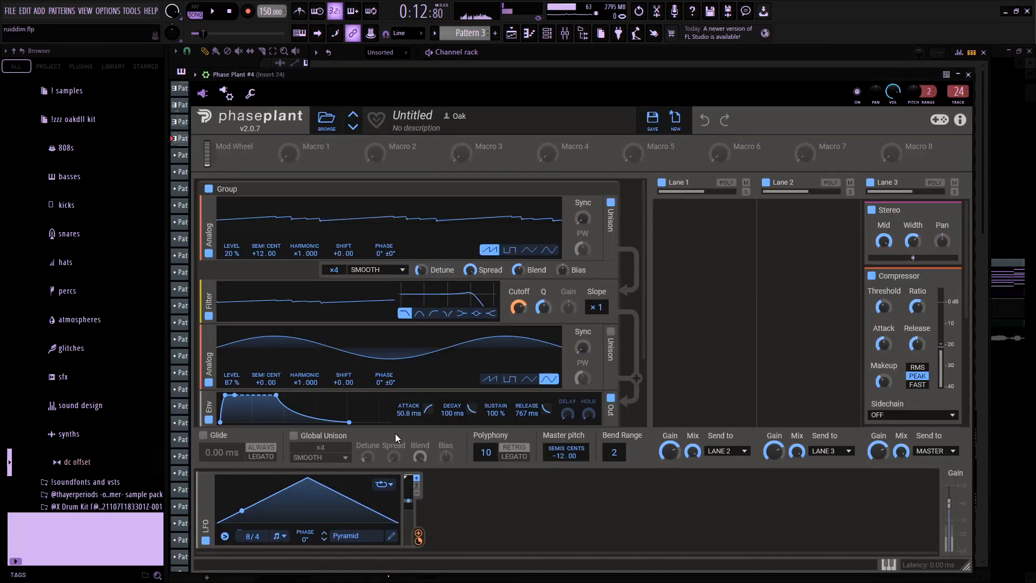
{"action": "key", "text": "Escape"}
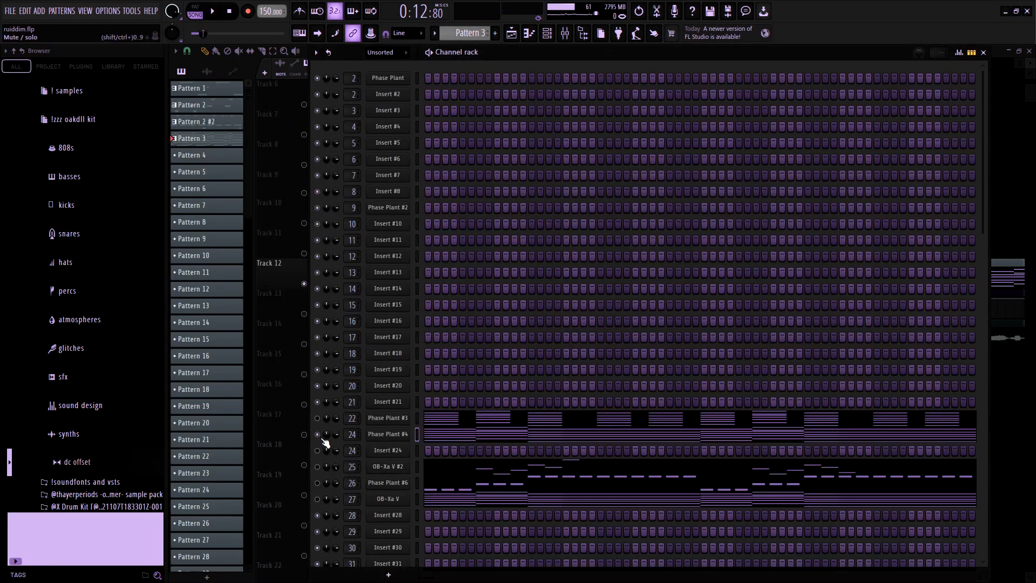
- Review the Phase Plant #3 chord notes in the piano roll during playback, and return to the channel rack
{"action": "left_click", "coordinate": [456, 418]}
{"action": "scroll", "coordinate": [278, 395], "scroll_direction": "down", "scroll_amount": 2}
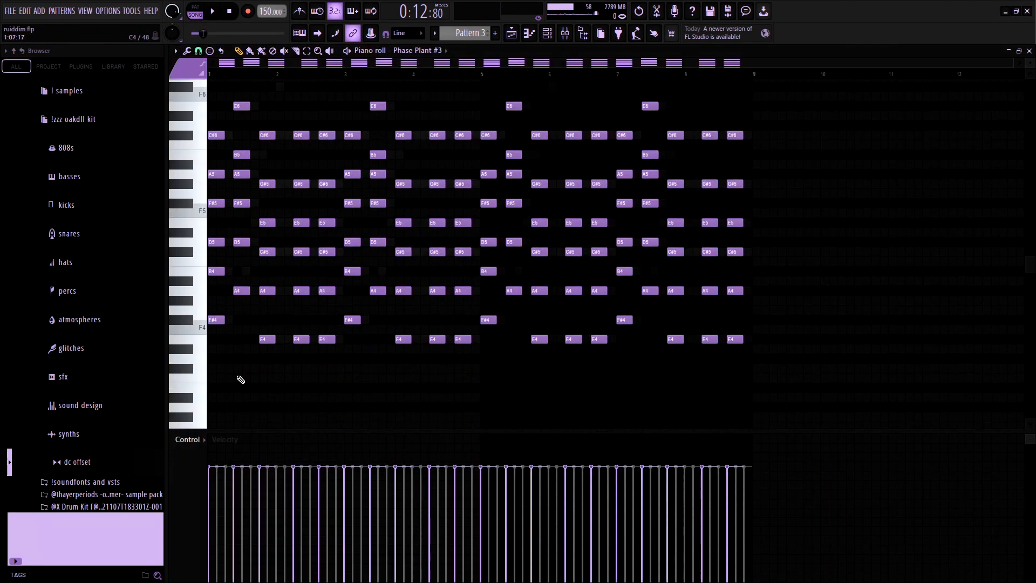
{"action": "scroll", "coordinate": [237, 379], "scroll_direction": "up", "scroll_amount": 1}
{"action": "key", "text": "space"}
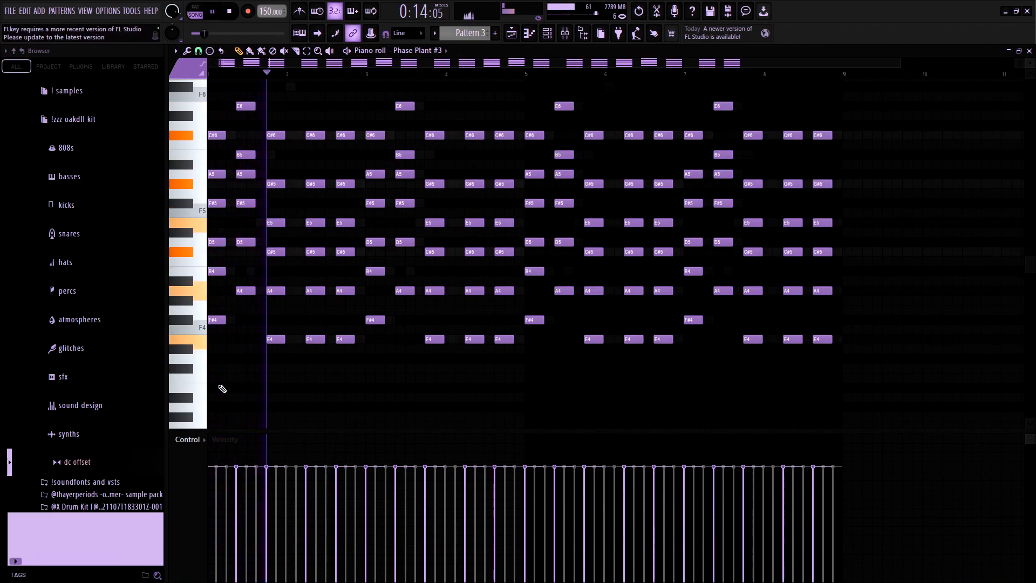
{"action": "key", "text": "Escape"}
{"action": "key", "text": "space"}
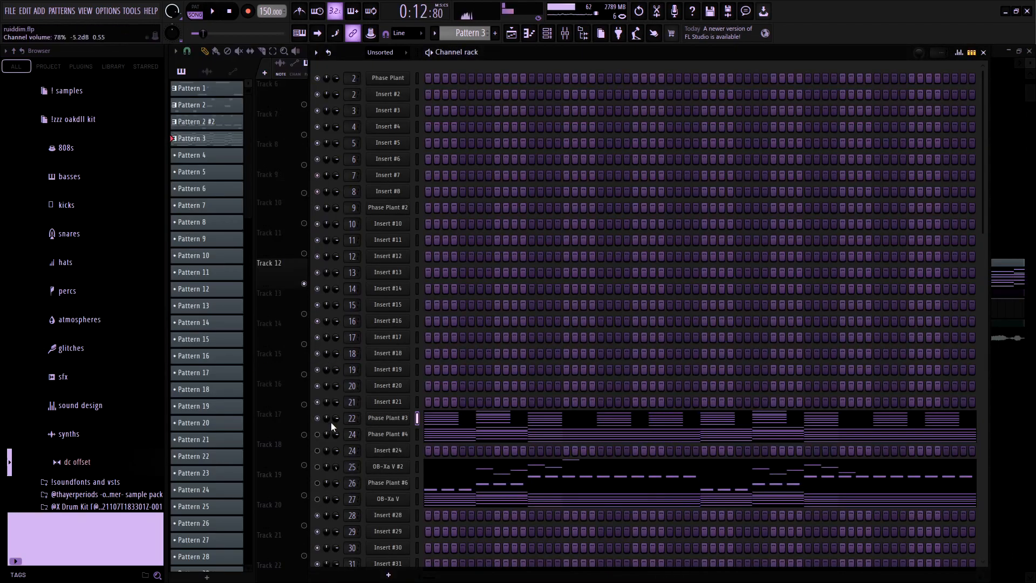
- Open the Phase Plant #4 synth, play it, and examine the first Analog oscillator's Unison settings and the Filter's Cutoff
{"action": "left_click", "coordinate": [399, 437]}
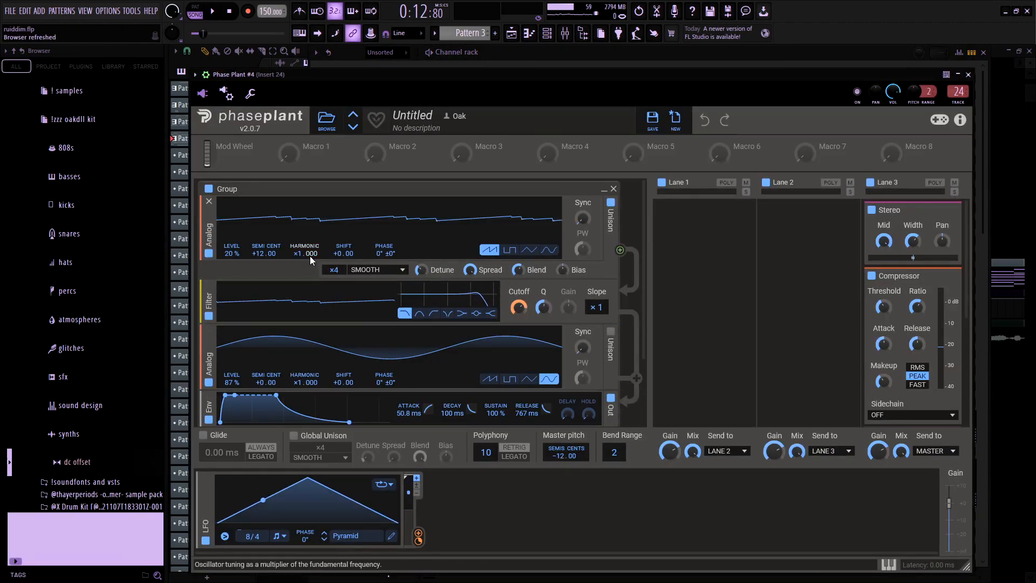
{"action": "key", "text": "space"}
{"action": "key", "text": "space"}
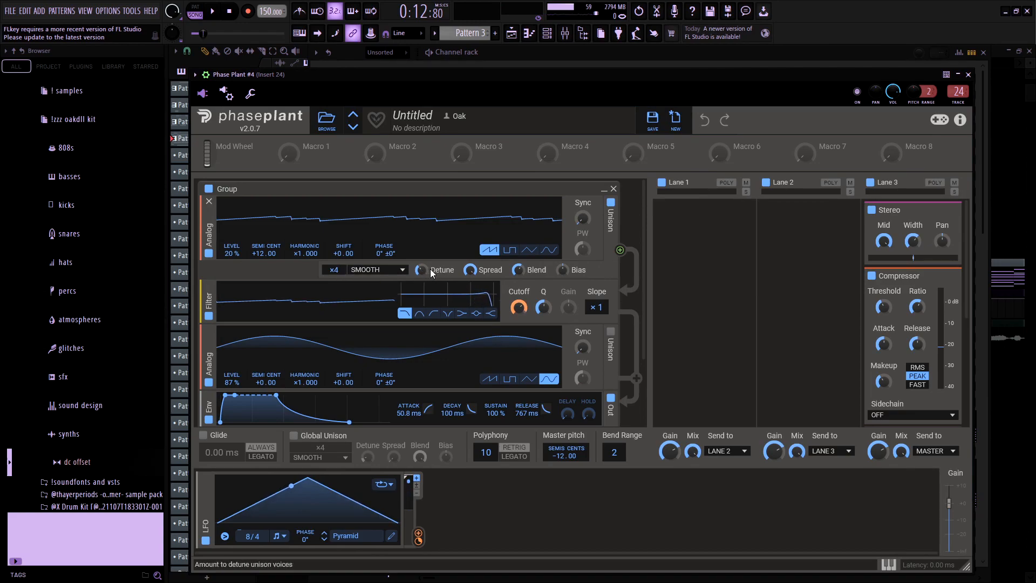
{"action": "left_click_drag", "start_coordinate": [519, 270], "coordinate": [518, 268]}
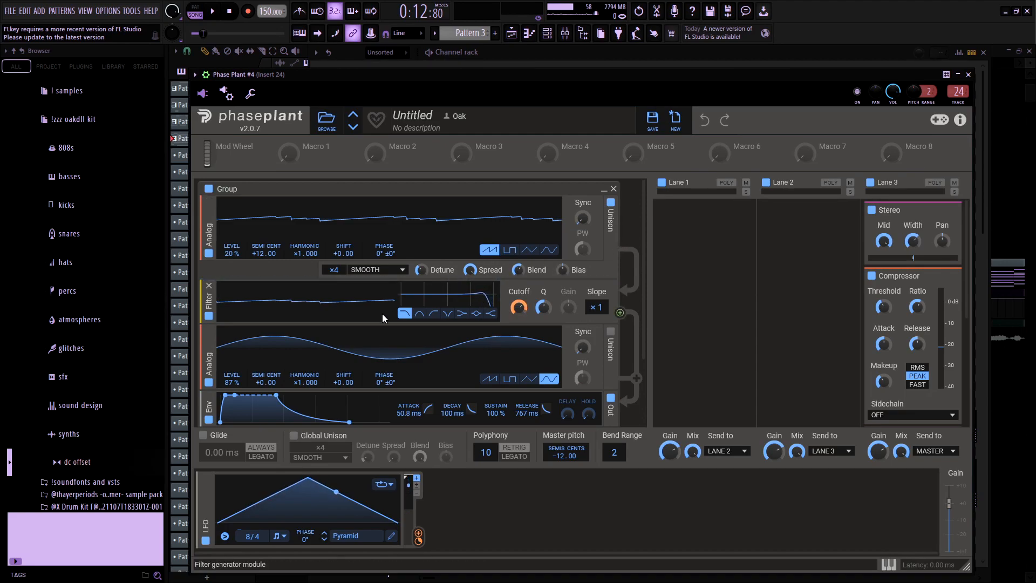
{"action": "left_click_drag", "start_coordinate": [518, 307], "coordinate": [519, 305]}
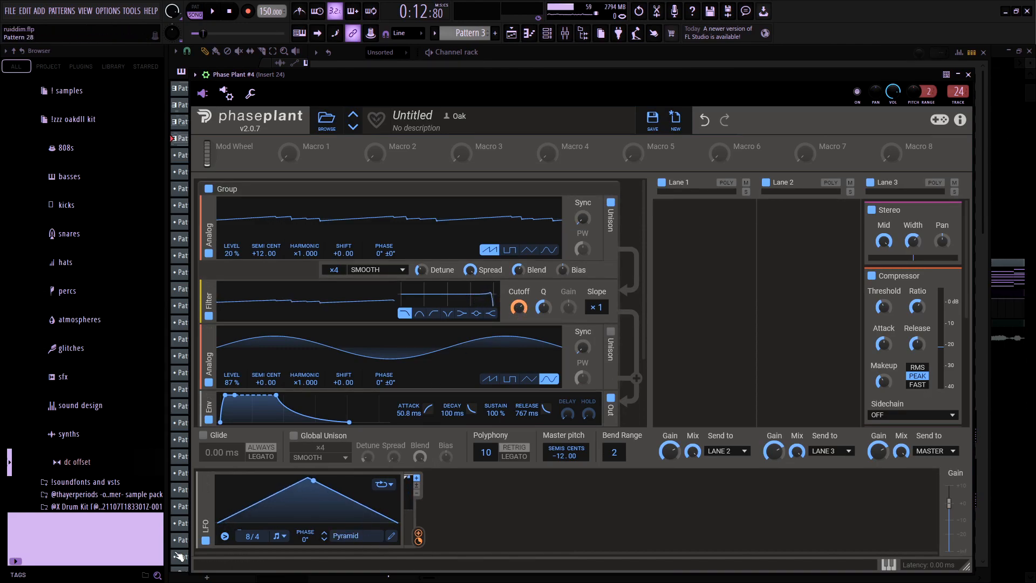
- Play the Phase Plant #4 patch while examining the Pyramid LFO, and save the project
{"action": "key", "text": "space"}
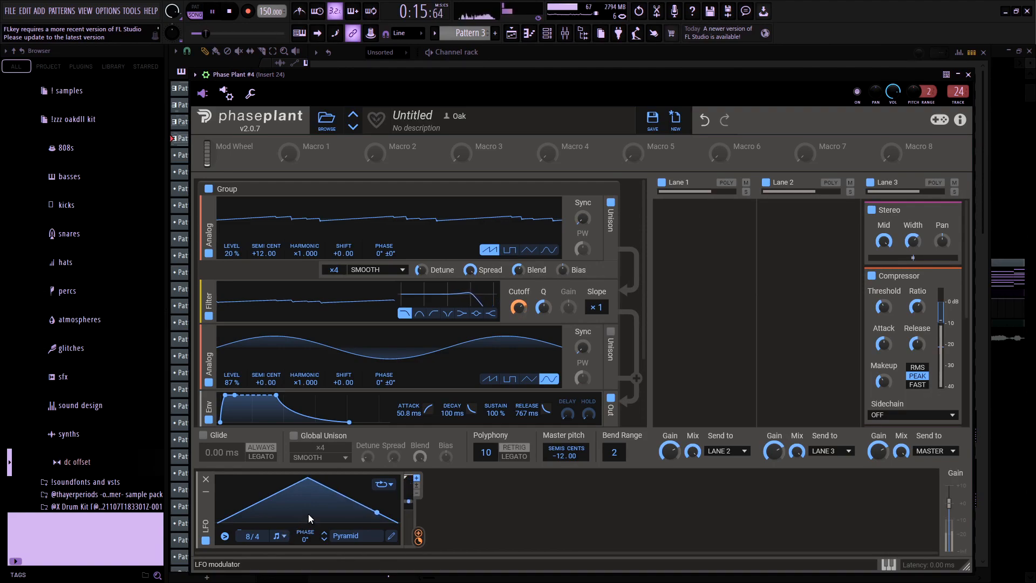
{"action": "key", "text": "space"}
{"action": "double_click", "coordinate": [274, 495]}
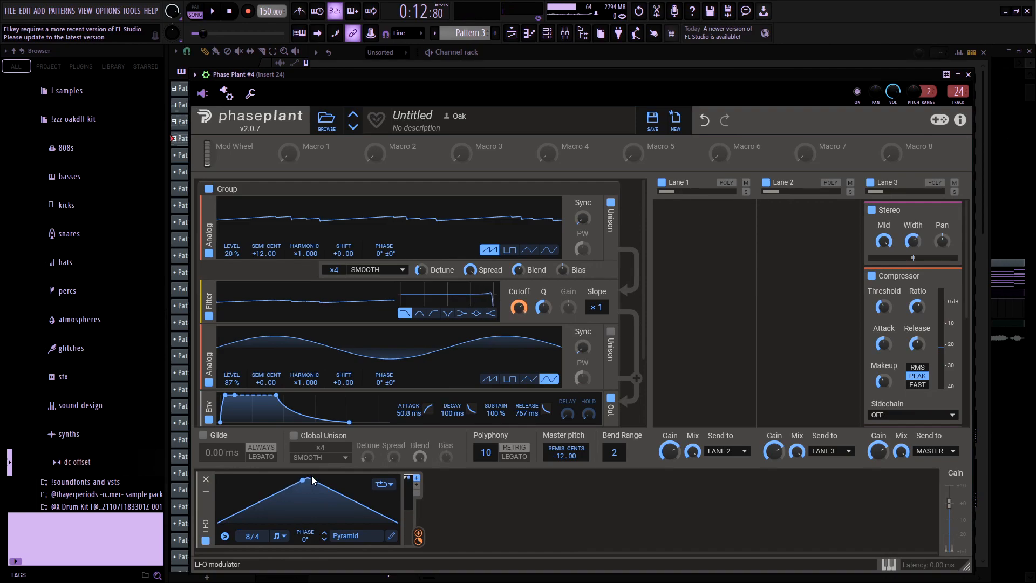
{"action": "key", "text": "ctrl+s"}
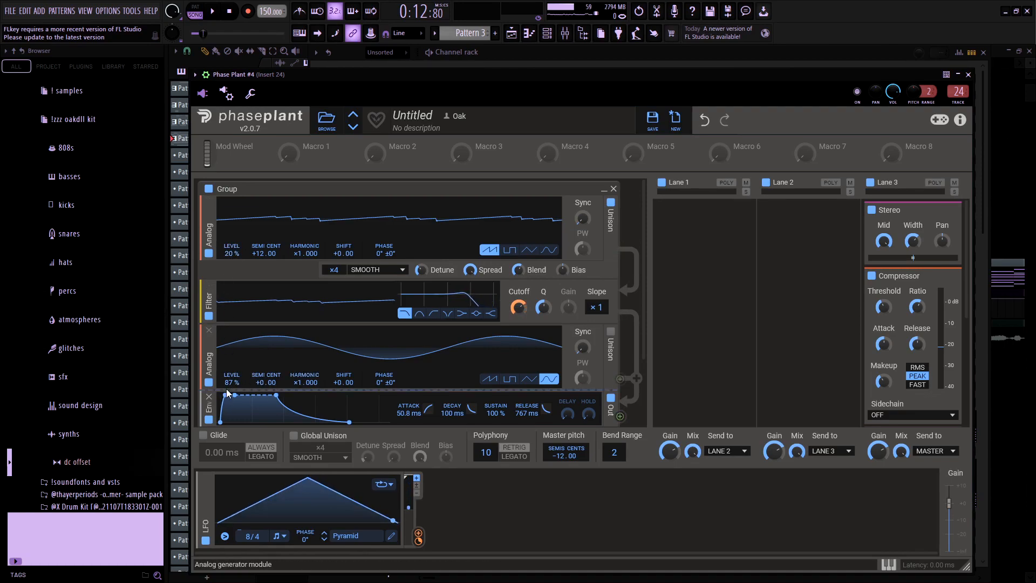
- Review Phase Plant #4's envelope and Lane 3 effects, play the patch while toggling Reverb off and on, and close the synth
{"action": "scroll", "coordinate": [351, 377], "scroll_direction": "down", "scroll_amount": 1}
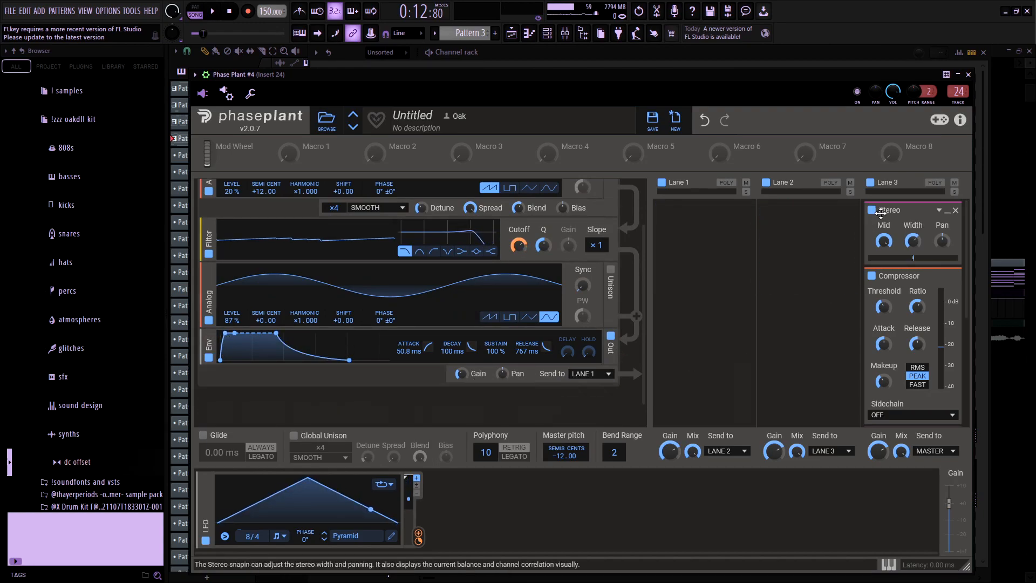
{"action": "scroll", "coordinate": [825, 312], "scroll_direction": "down", "scroll_amount": 3}
{"action": "scroll", "coordinate": [825, 312], "scroll_direction": "up", "scroll_amount": 2}
{"action": "scroll", "coordinate": [937, 319], "scroll_direction": "down", "scroll_amount": 4}
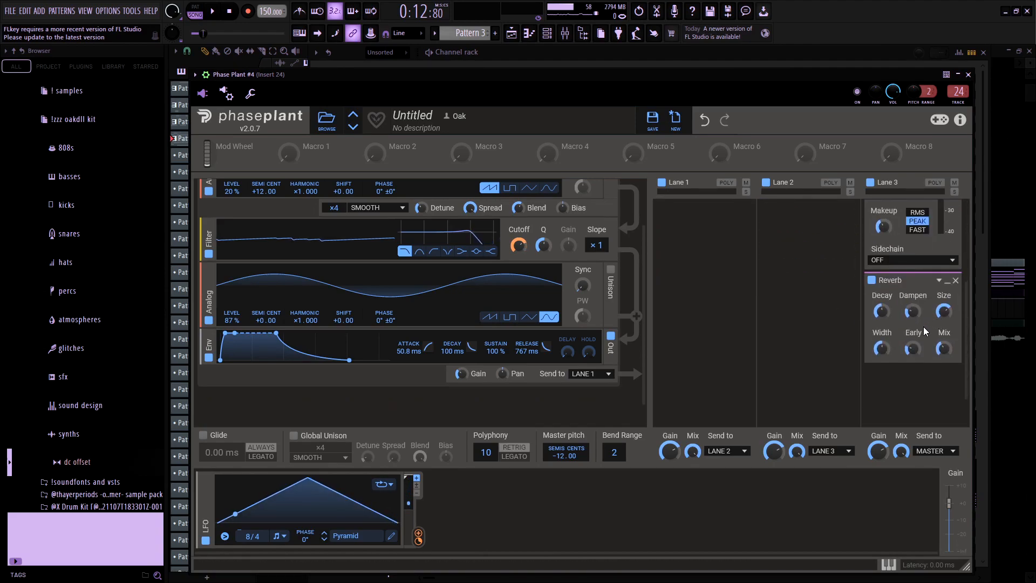
{"action": "key", "text": "space"}
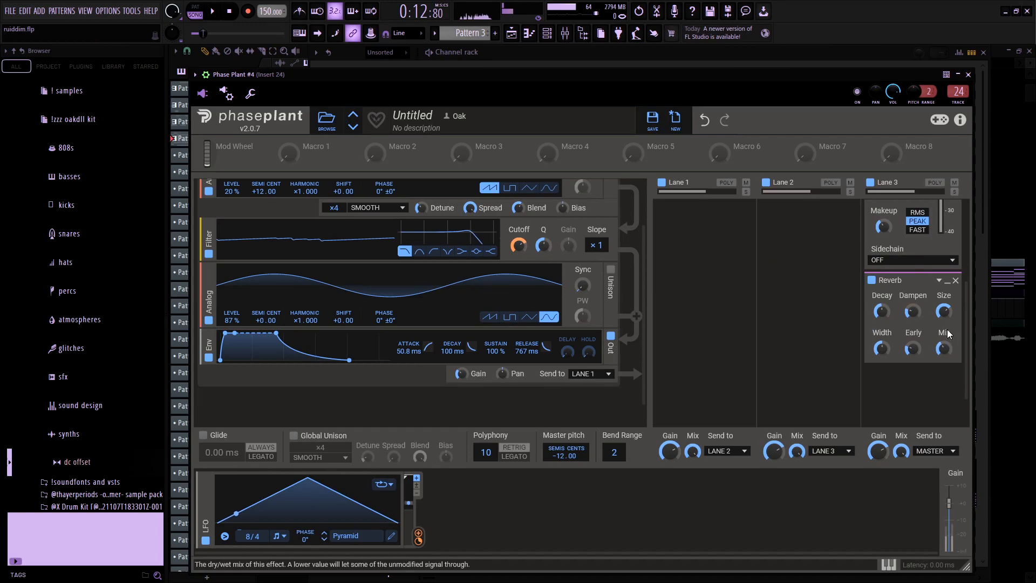
{"action": "left_click", "coordinate": [871, 280]}
{"action": "left_click", "coordinate": [871, 280]}
{"action": "left_click_drag", "start_coordinate": [875, 285], "coordinate": [890, 213]}
{"action": "left_click", "coordinate": [968, 74]}
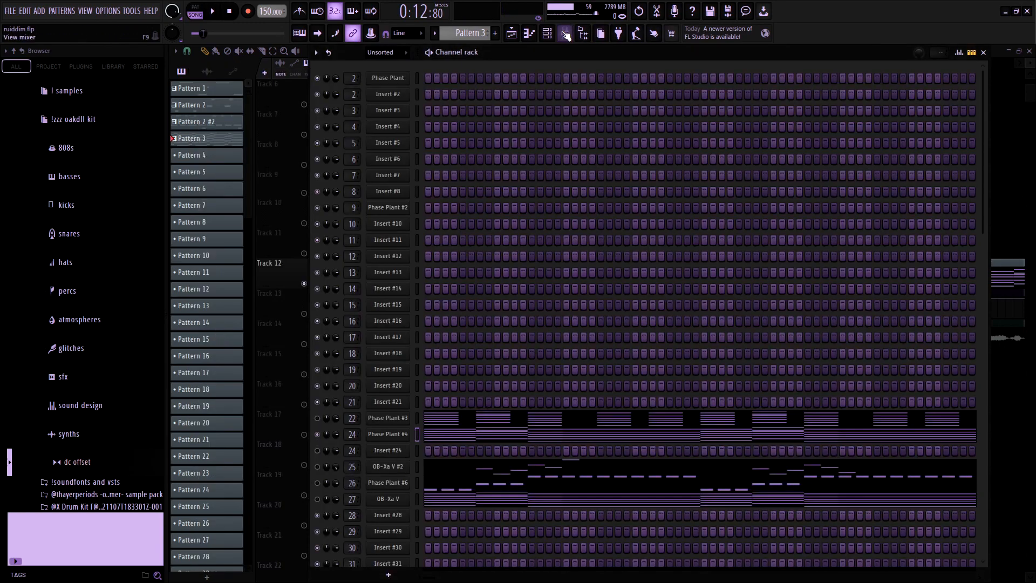
- Inspect the FabFilter Pro-Q 3 curve on mixer Insert 24 during playback, and glance at the Phase Plant #4 notes in the piano roll
{"action": "left_click", "coordinate": [566, 36]}
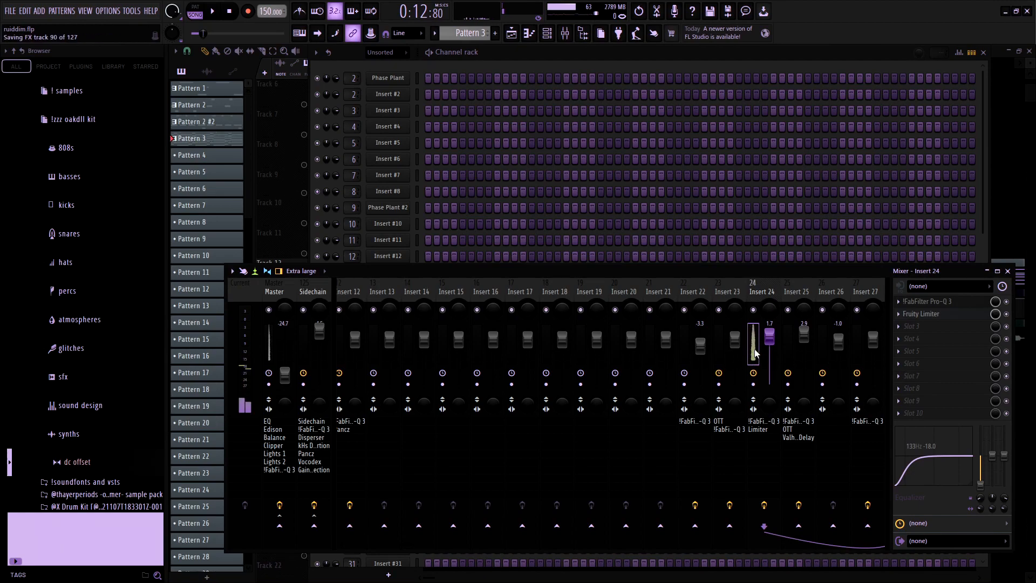
{"action": "left_click", "coordinate": [937, 301]}
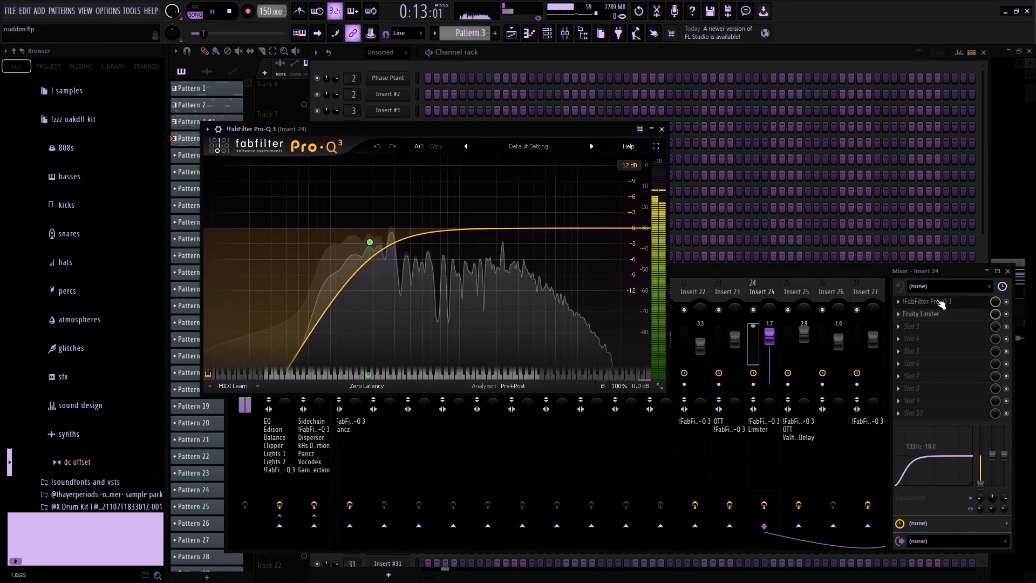
{"action": "key", "text": "Escape"}
{"action": "left_click", "coordinate": [571, 109]}
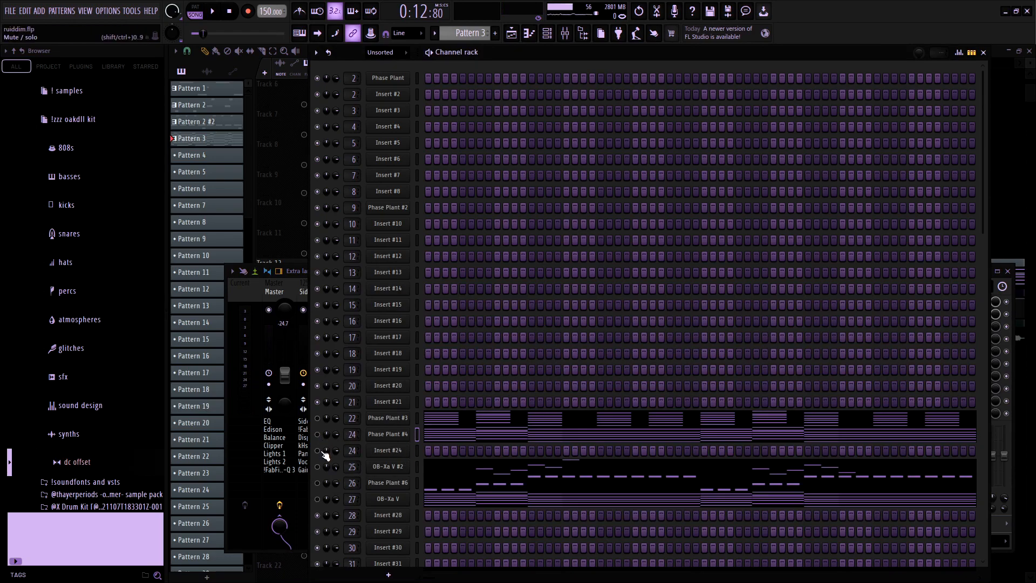
{"action": "left_click", "coordinate": [481, 435]}
{"action": "key", "text": "Escape"}
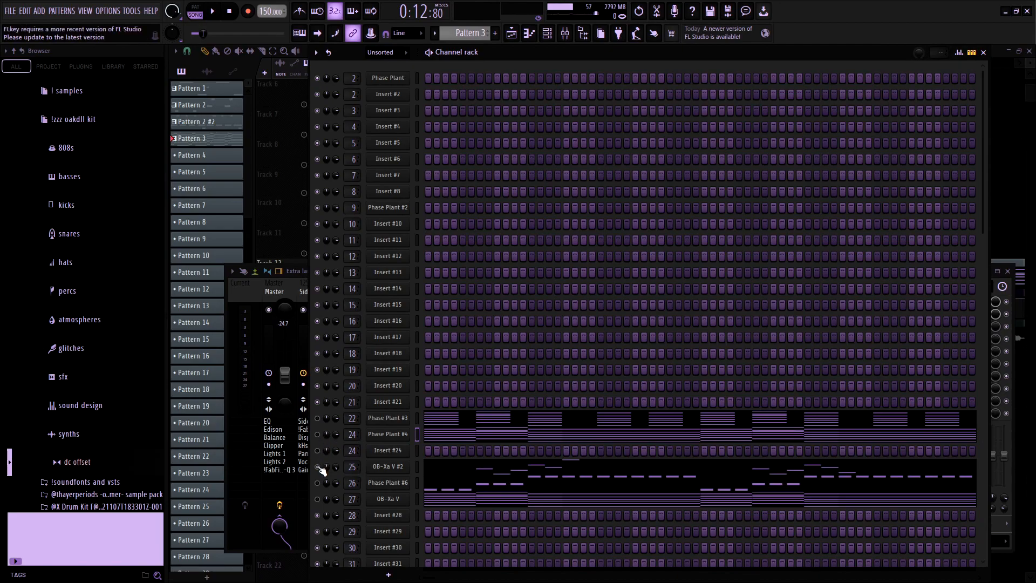
- Glance at the OB-Xa V #2 synth with its B-2 Celeste preset, and review its melody in the piano roll during playback
{"action": "left_click", "coordinate": [407, 467]}
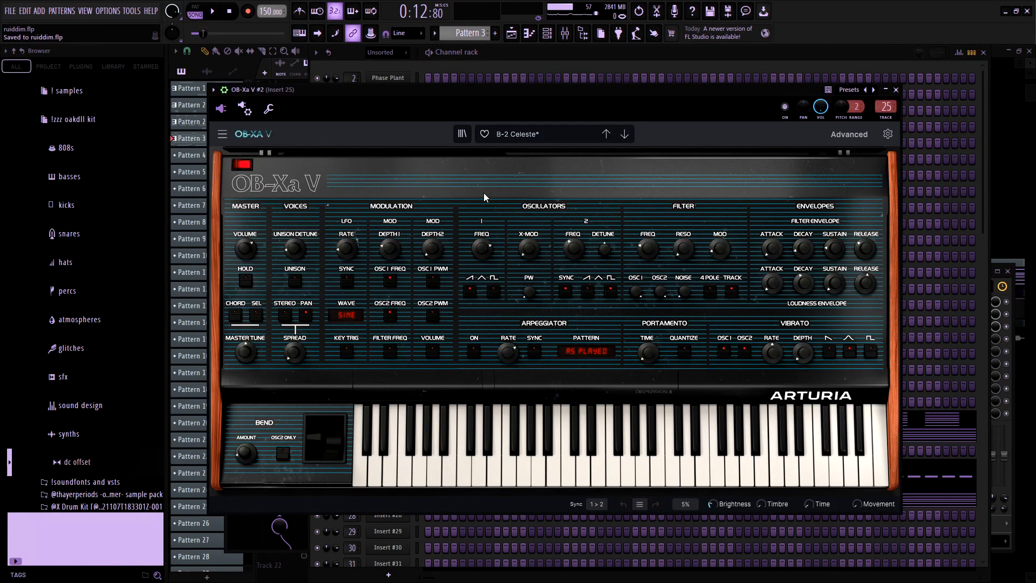
{"action": "key", "text": "Escape"}
{"action": "left_click", "coordinate": [440, 470]}
{"action": "key", "text": "space"}
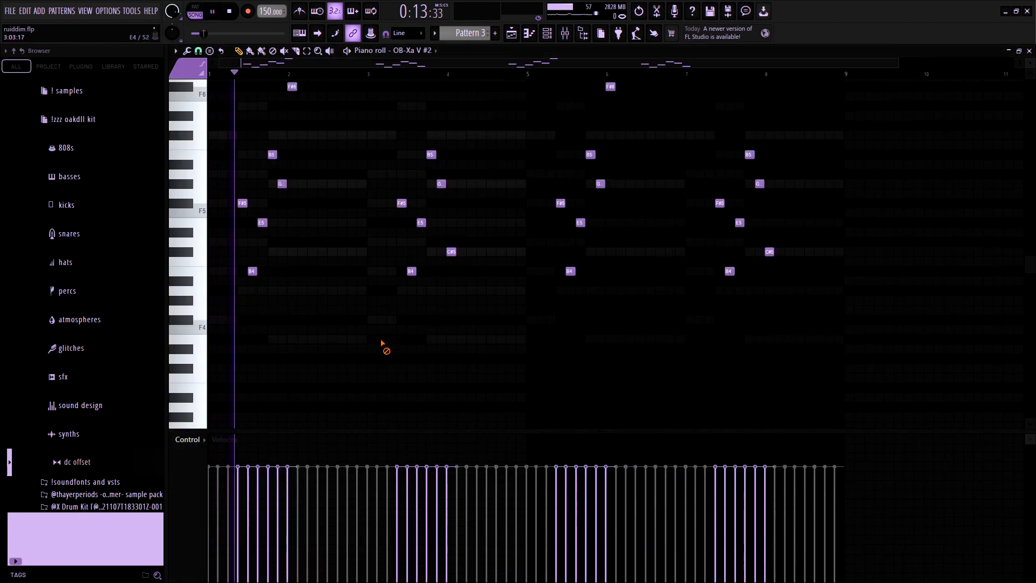
{"action": "scroll", "coordinate": [385, 348], "scroll_direction": "up", "scroll_amount": 2}
- Inspect the FabFilter Pro-Q 3 low cut on mixer Insert 25 during playback, and close the equalizer
{"action": "key", "text": "F9"}
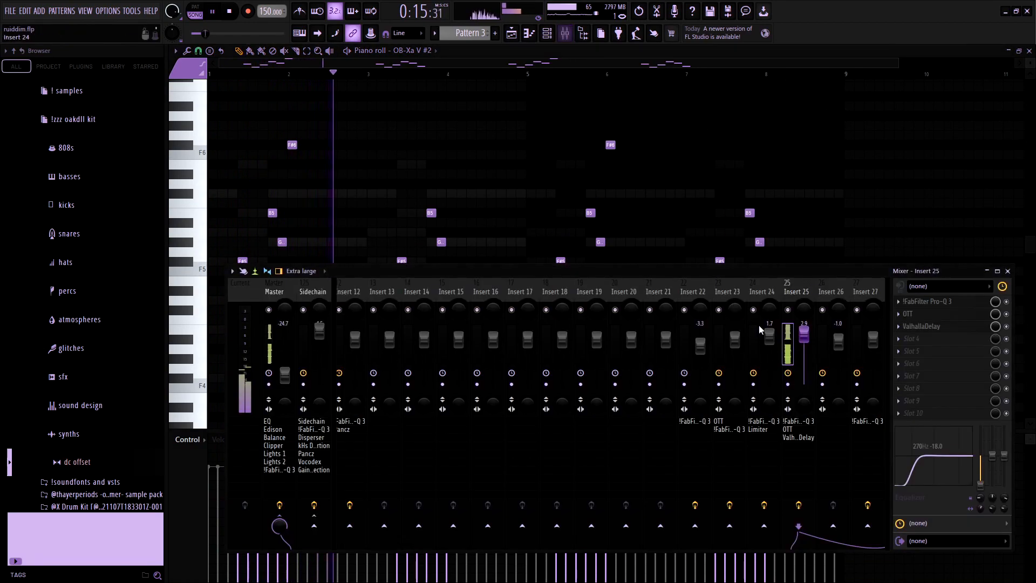
{"action": "left_click", "coordinate": [965, 303]}
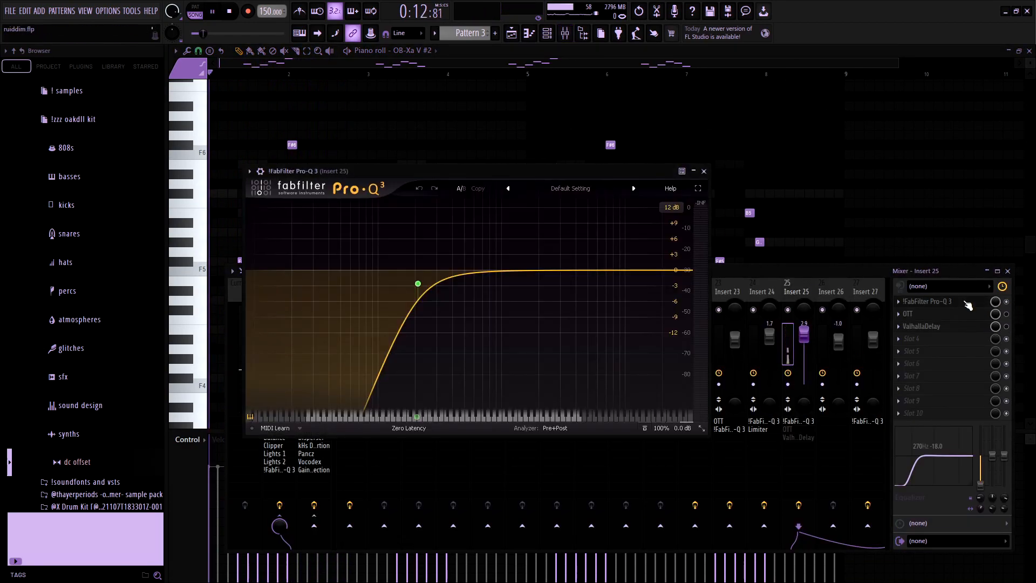
{"action": "key", "text": "space"}
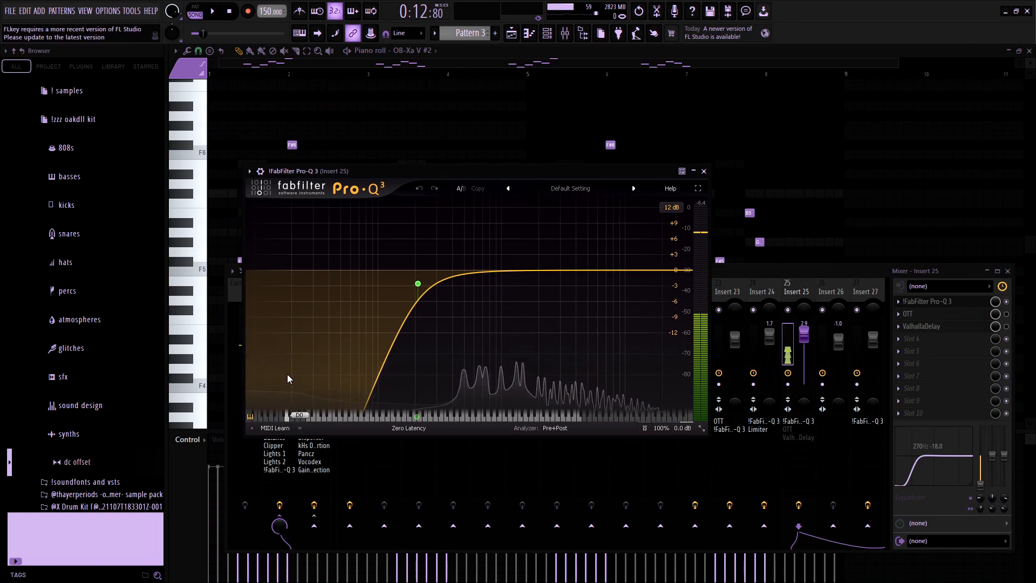
{"action": "left_click", "coordinate": [966, 301]}
- Open the OTT compressor on Insert 25, audition the sound through it, and close its window
{"action": "left_click", "coordinate": [966, 314]}
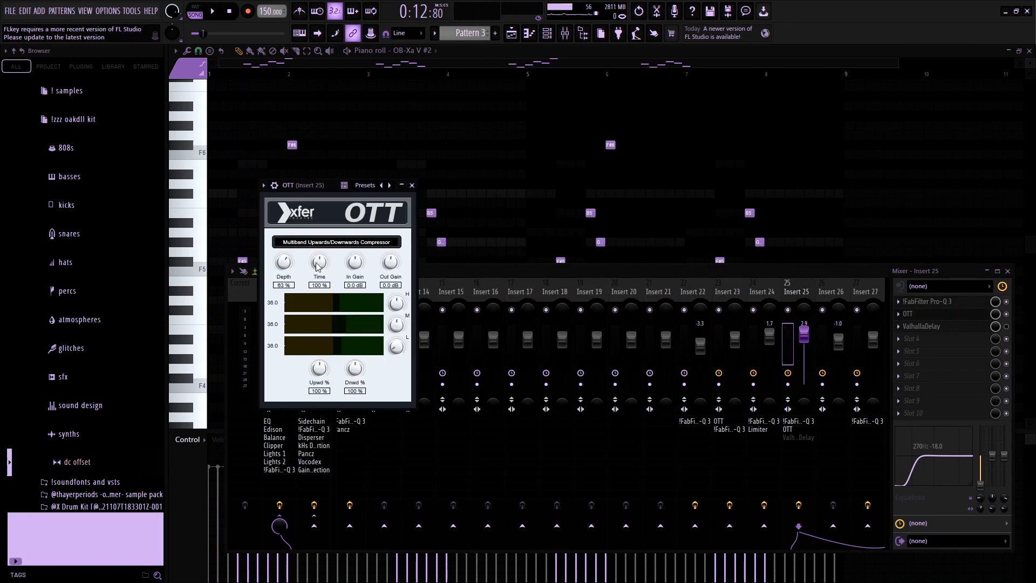
{"action": "key", "text": "space"}
{"action": "key", "text": "space"}
{"action": "left_click", "coordinate": [412, 185]}
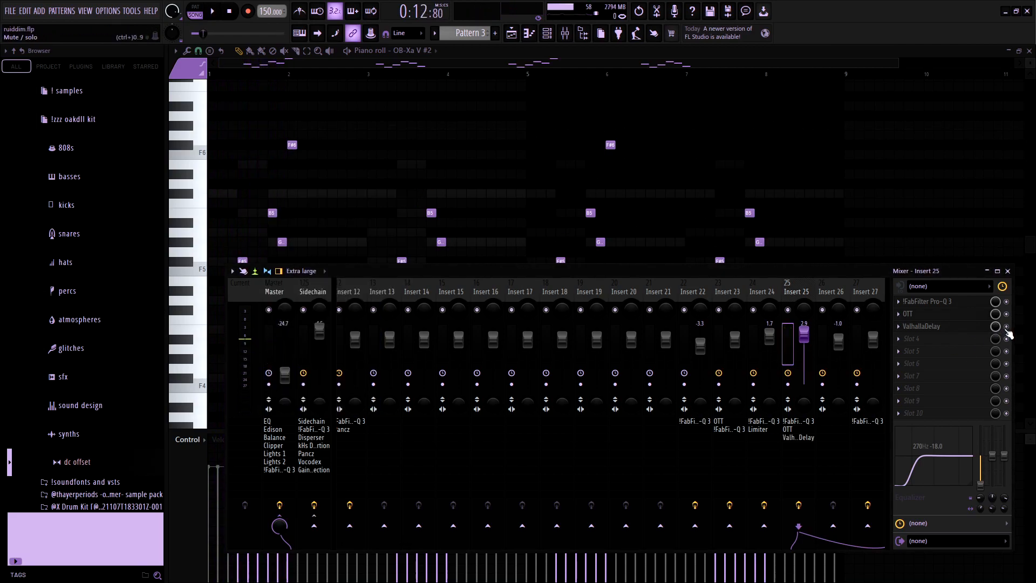
- Open ValhallaDelay on Insert 25, audition the PingPong delay, close it, and return to the channel rack
{"action": "left_click", "coordinate": [963, 327]}
{"action": "key", "text": "space"}
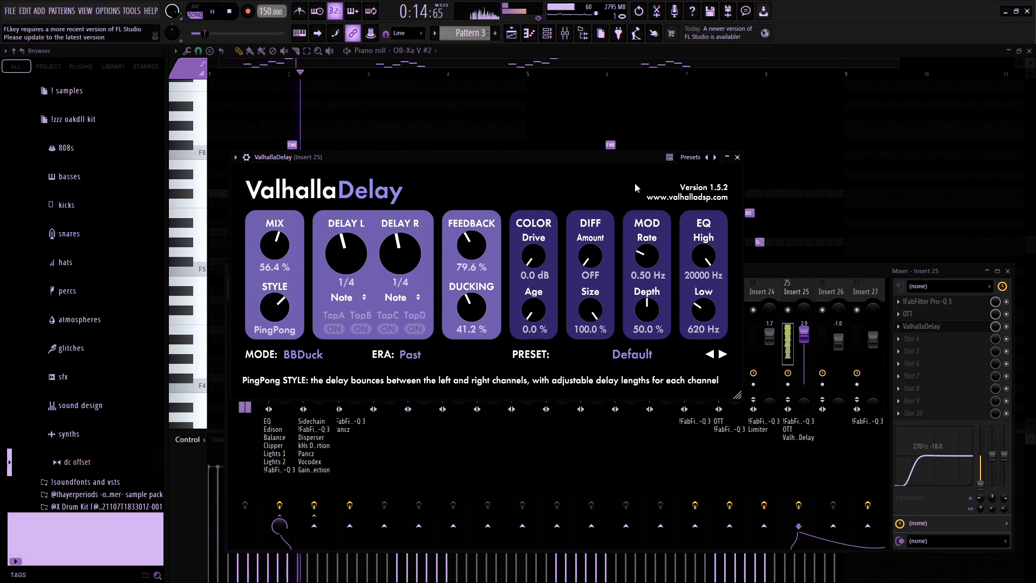
{"action": "key", "text": "Escape"}
{"action": "key", "text": "space"}
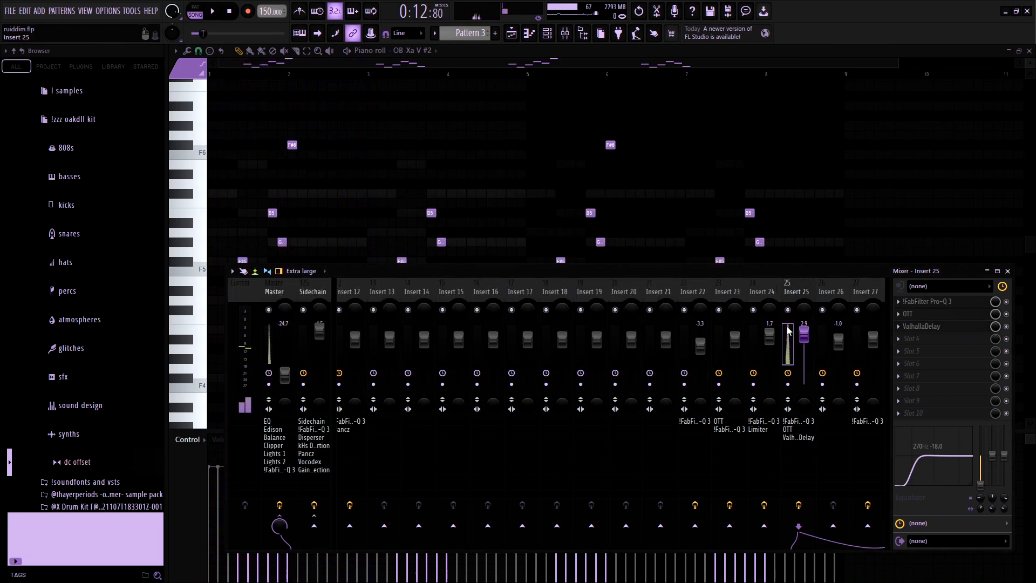
{"action": "key", "text": "F7"}
{"action": "key", "text": "F7"}
{"action": "key", "text": "F9"}
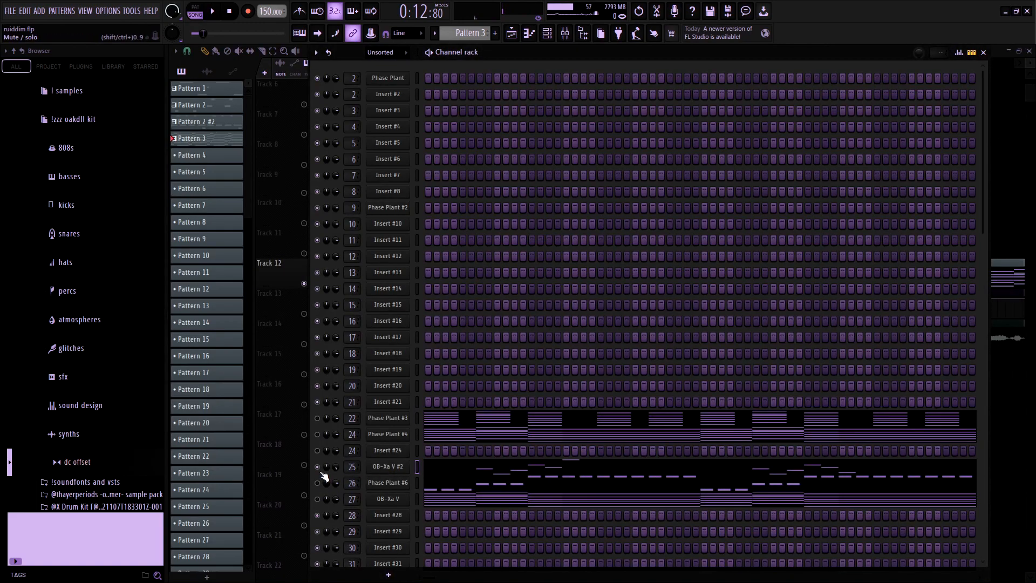
- Open the Phase Plant #6 synth, examine the second Analog oscillator's semitone setting, save the project, and close the synth
{"action": "left_click", "coordinate": [397, 482]}
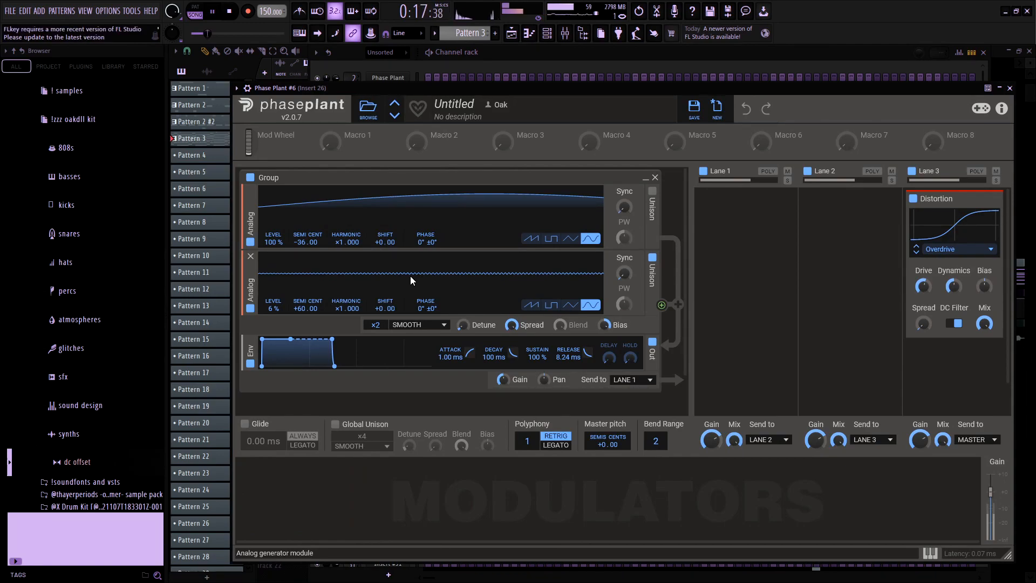
{"action": "key", "text": "ctrl+s"}
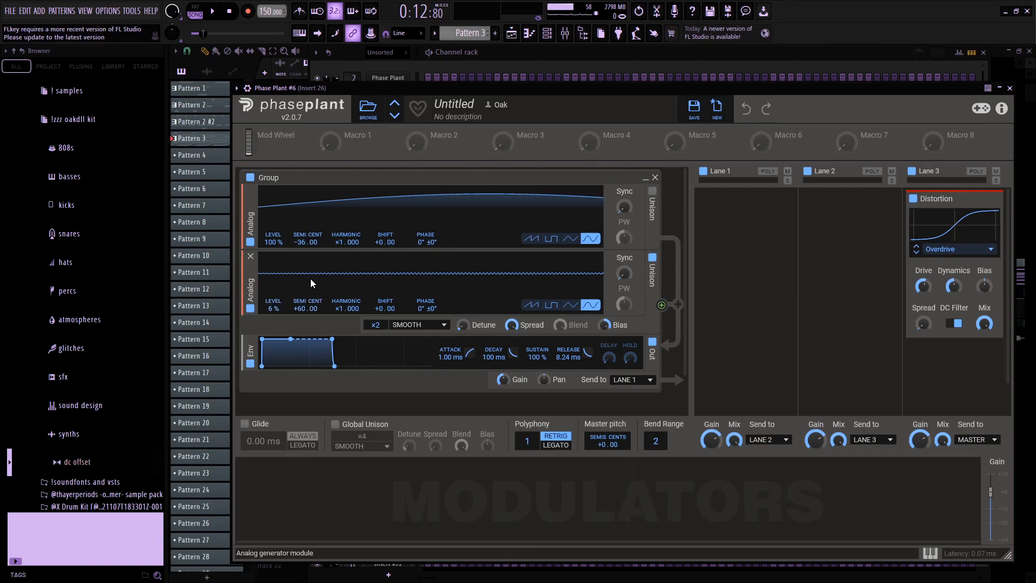
{"action": "left_click_drag", "start_coordinate": [298, 306], "coordinate": [280, 316]}
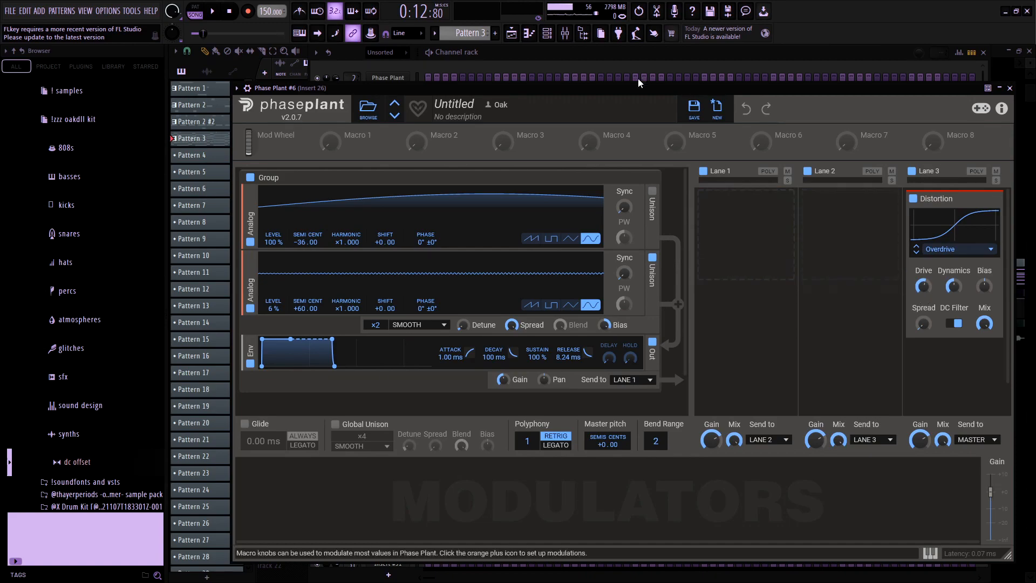
{"action": "key", "text": "Escape"}
- Check the effect slots and equalizer of mixer Insert 26 while auditioning Phase Plant #6, and return to the channel rack
{"action": "key", "text": "space"}
{"action": "left_click", "coordinate": [565, 35]}
{"action": "key", "text": "space"}
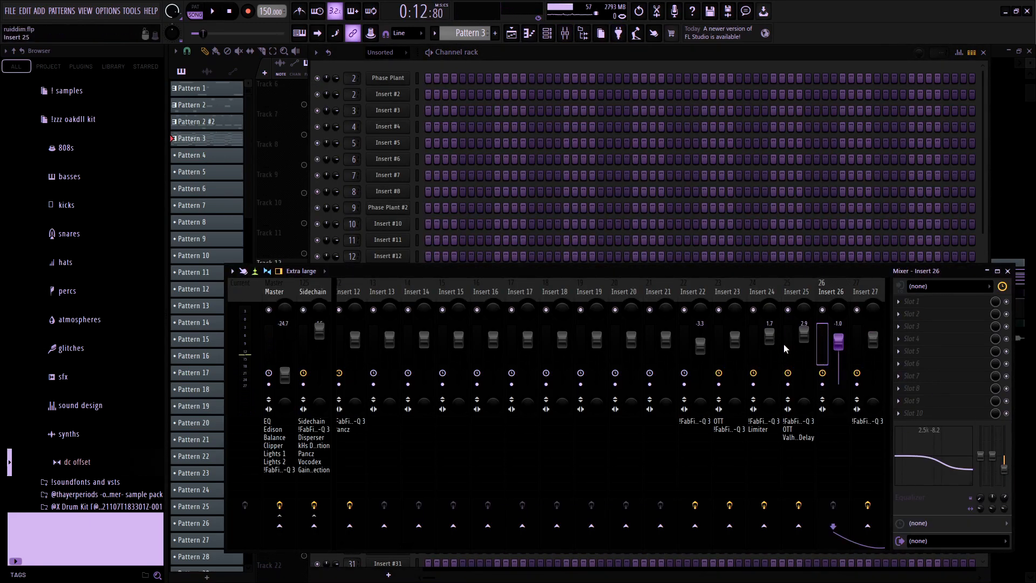
{"action": "key", "text": "F9"}
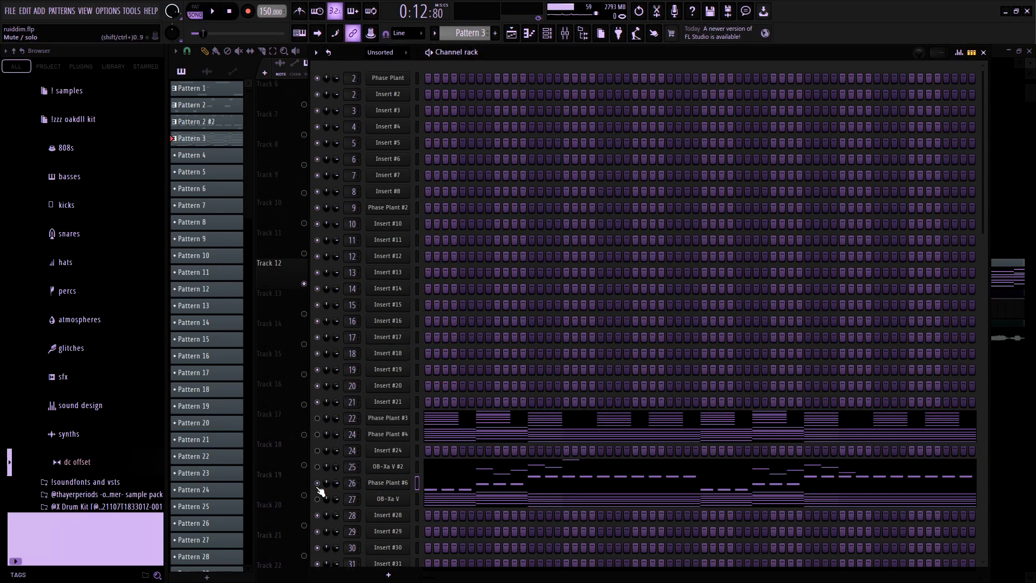
- Open the OB-Xa V synth with its Arthurius preset during playback, shift its window aside, and close it
{"action": "key", "text": "space"}
{"action": "left_click", "coordinate": [391, 499]}
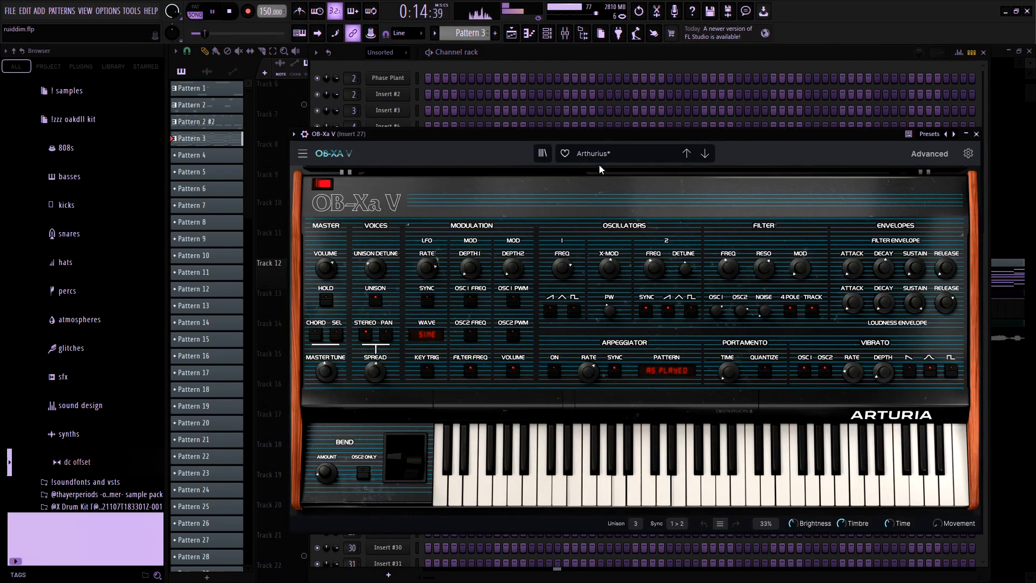
{"action": "left_click_drag", "start_coordinate": [596, 130], "coordinate": [577, 122]}
{"action": "key", "text": "Escape"}
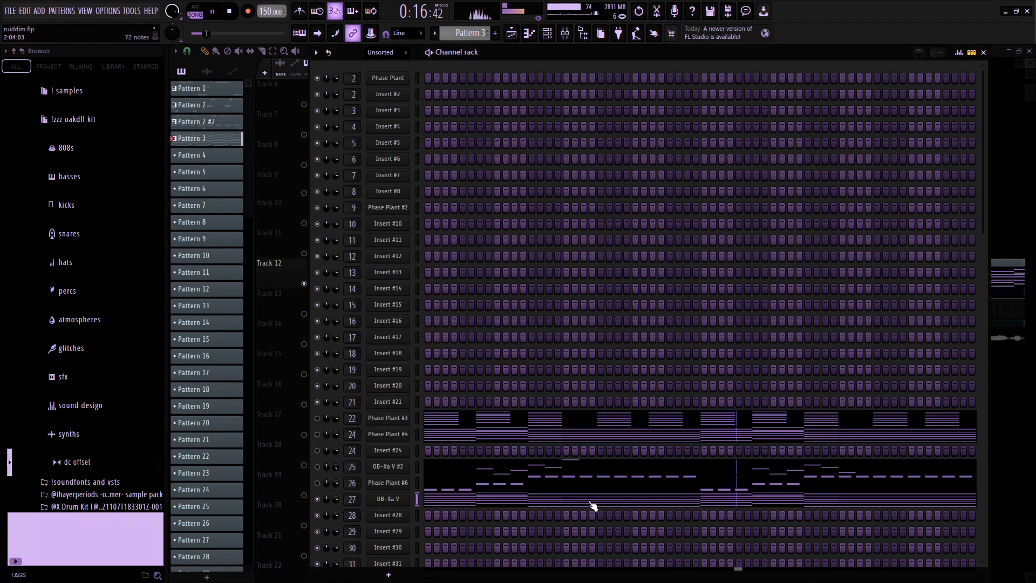
- Audition OB-Xa V, check the FabFilter Pro-Q 3 on mixer Insert 27, and return to the channel rack
{"action": "key", "text": "space"}
{"action": "key", "text": "space"}
{"action": "key", "text": "F9"}
{"action": "left_click", "coordinate": [944, 303]}
{"action": "key", "text": "space"}
{"action": "key", "text": "Escape"}
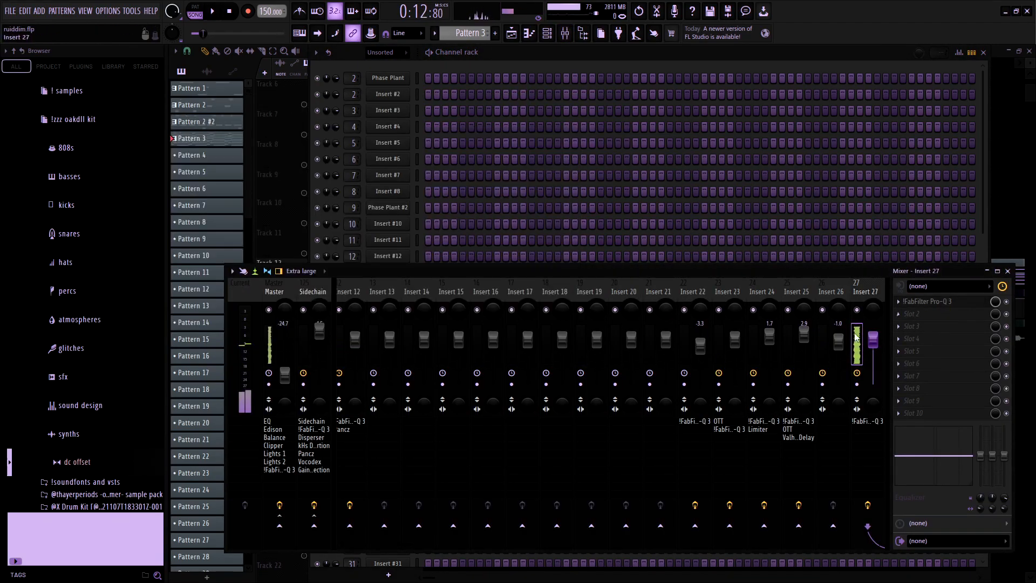
{"action": "key", "text": "F9"}
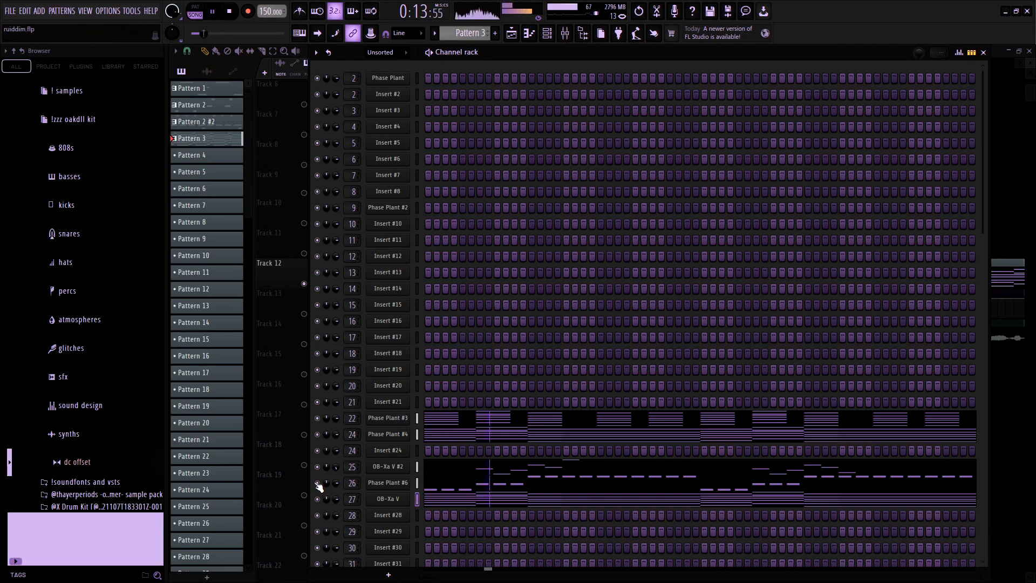
- Hide the channel rack and look over the playlist tracks around the Pattern 3 clips on Track 12 during playback
{"action": "key", "text": "F6"}
{"action": "scroll", "coordinate": [554, 498], "scroll_direction": "down", "scroll_amount": 4}
{"action": "scroll", "coordinate": [550, 449], "scroll_direction": "up", "scroll_amount": 3}
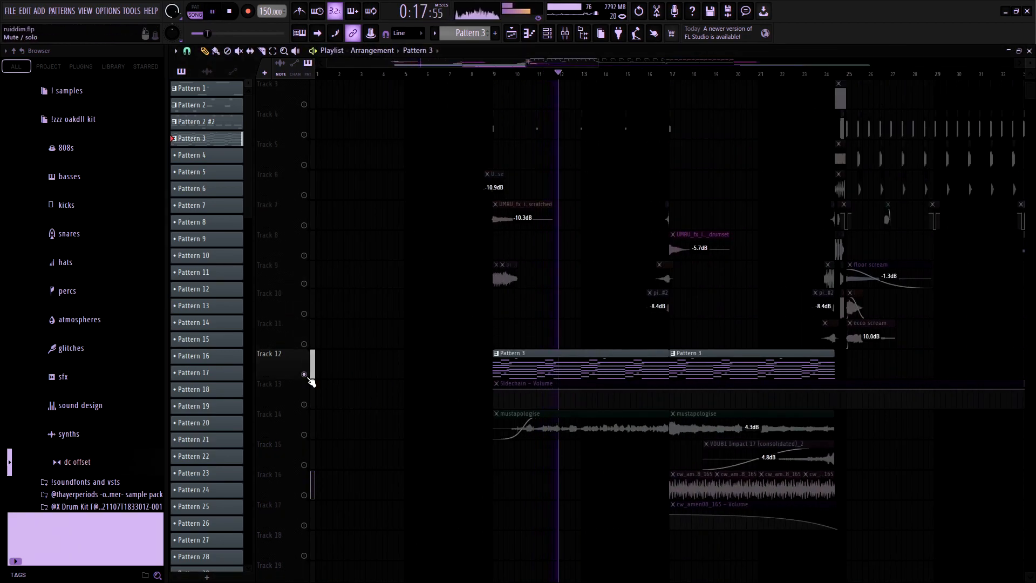
- Move the playhead to bar 16, solo Track 10 together with Track 9, and audition their pickup and riser clips
{"action": "key", "text": "space"}
{"action": "scroll", "coordinate": [596, 340], "scroll_direction": "up", "scroll_amount": 3}
{"action": "scroll", "coordinate": [591, 319], "scroll_direction": "up", "scroll_amount": 2}
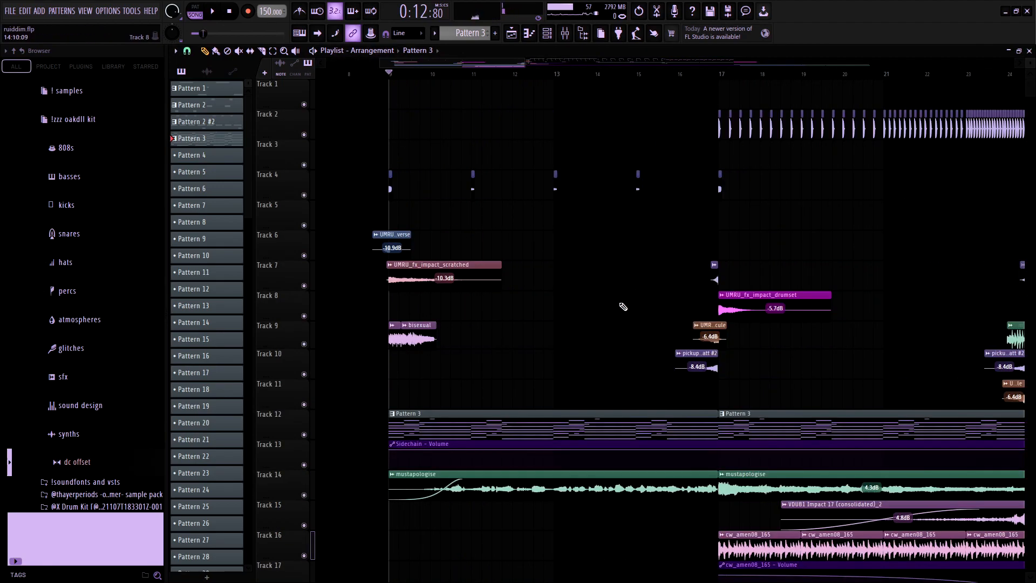
{"action": "left_click", "coordinate": [681, 77]}
{"action": "scroll", "coordinate": [620, 382], "scroll_direction": "up", "scroll_amount": 3}
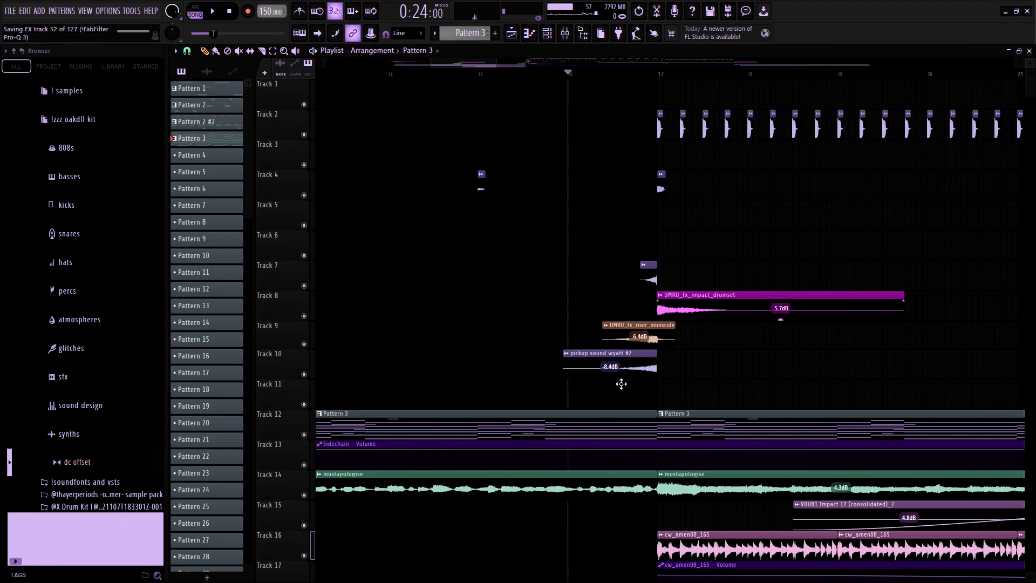
{"action": "right_click", "coordinate": [306, 373]}
{"action": "left_click", "coordinate": [307, 347]}
{"action": "key", "text": "space"}
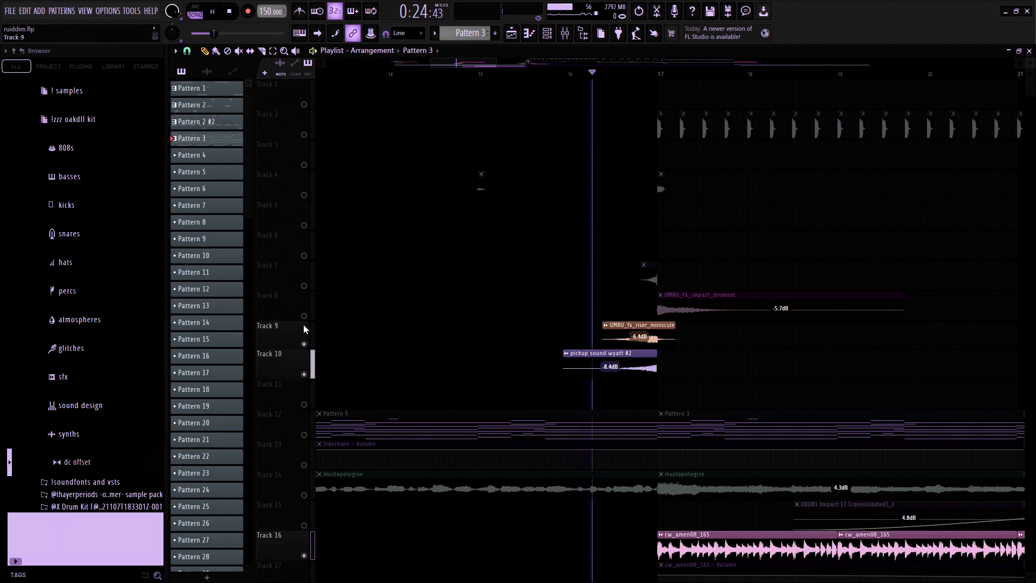
- Unmute Tracks 8 and 7, audition the transition into bar 17 with them, and save the project
{"action": "left_click", "coordinate": [304, 318]}
{"action": "key", "text": "space"}
{"action": "left_click", "coordinate": [304, 286]}
{"action": "key", "text": "space"}
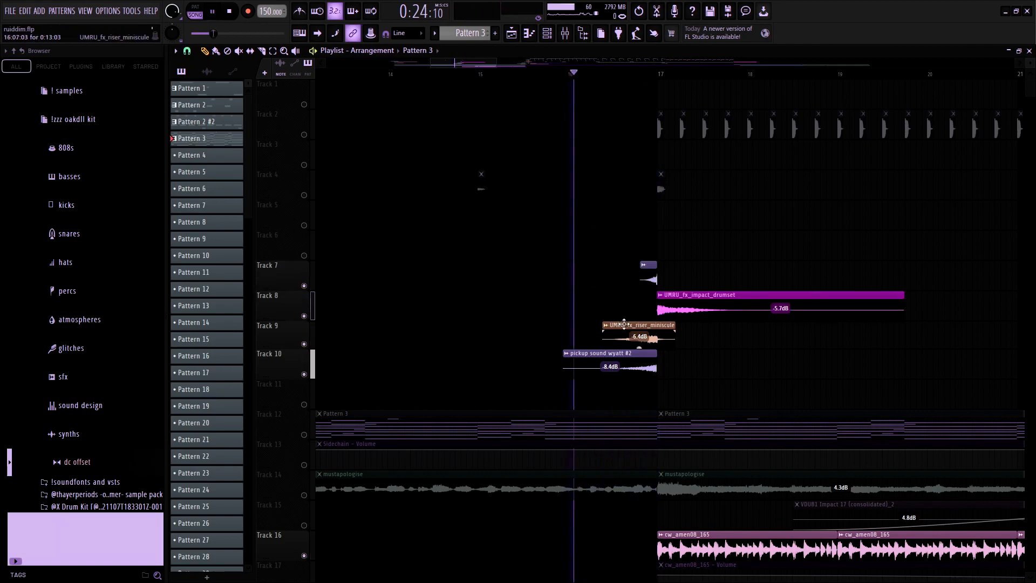
{"action": "scroll", "coordinate": [641, 367], "scroll_direction": "up", "scroll_amount": 3}
{"action": "key", "text": "ctrl+s"}
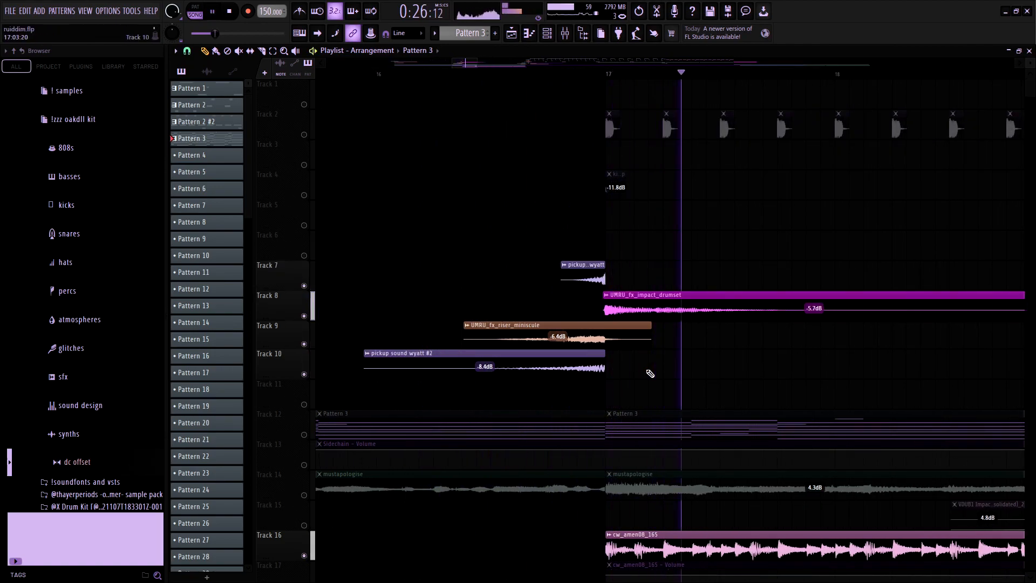
- Stop playback and restore all playlist tracks from solo mode
{"action": "scroll", "coordinate": [649, 372], "scroll_direction": "down", "scroll_amount": 3}
{"action": "key", "text": "space"}
{"action": "scroll", "coordinate": [650, 374], "scroll_direction": "down", "scroll_amount": 4}
{"action": "right_click", "coordinate": [304, 555]}
{"action": "right_click", "coordinate": [304, 556]}
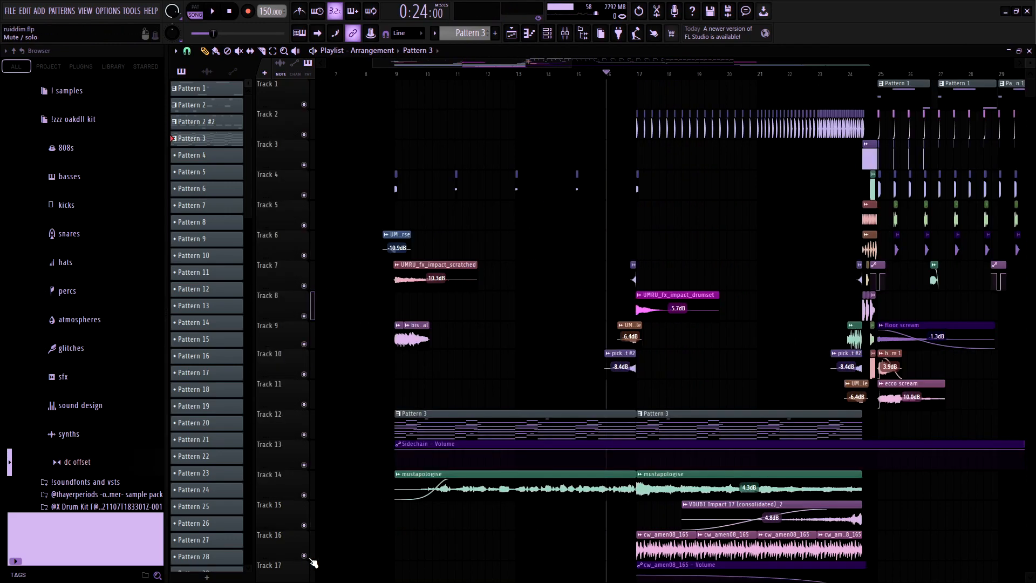
- Place the playhead in bar 10 and check the mustapologise audio clip on Track 14
{"action": "scroll", "coordinate": [371, 358], "scroll_direction": "down", "scroll_amount": 3}
{"action": "right_click", "coordinate": [450, 406]}
{"action": "scroll", "coordinate": [444, 157], "scroll_direction": "up", "scroll_amount": 2}
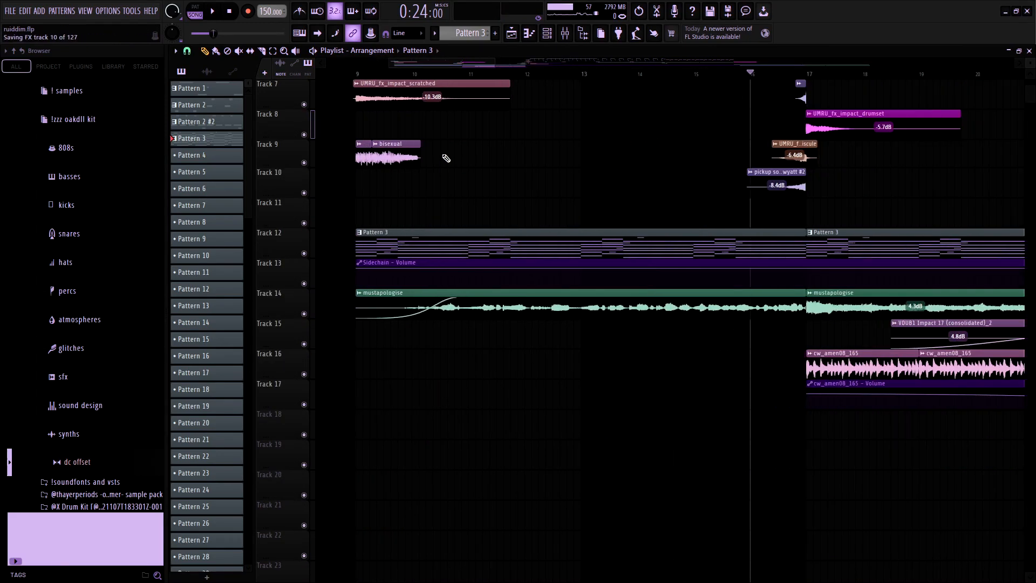
{"action": "left_click", "coordinate": [456, 76]}
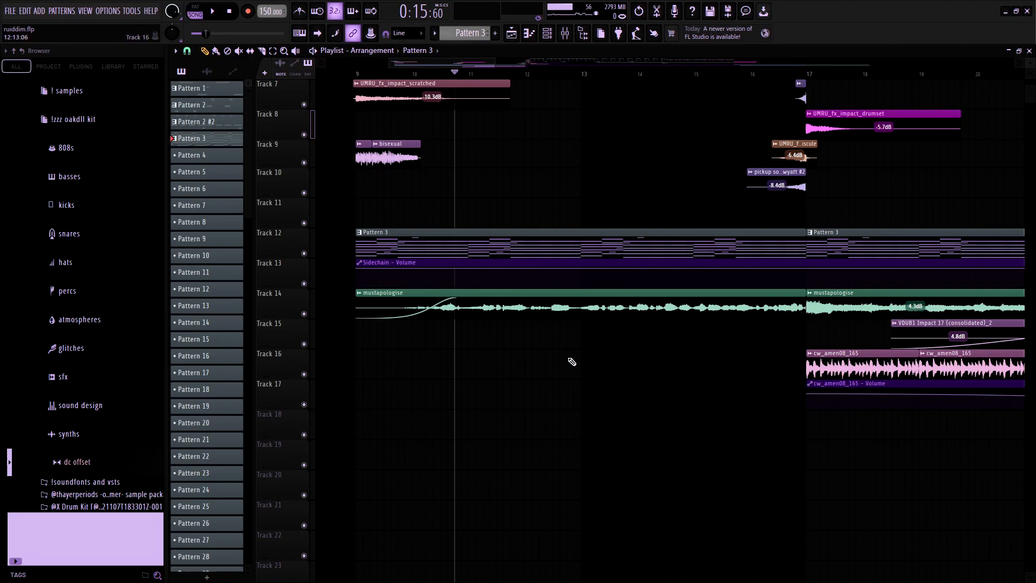
{"action": "scroll", "coordinate": [564, 360], "scroll_direction": "down", "scroll_amount": 3}
{"action": "double_click", "coordinate": [649, 308]}
{"action": "scroll", "coordinate": [688, 307], "scroll_direction": "up", "scroll_amount": 3}
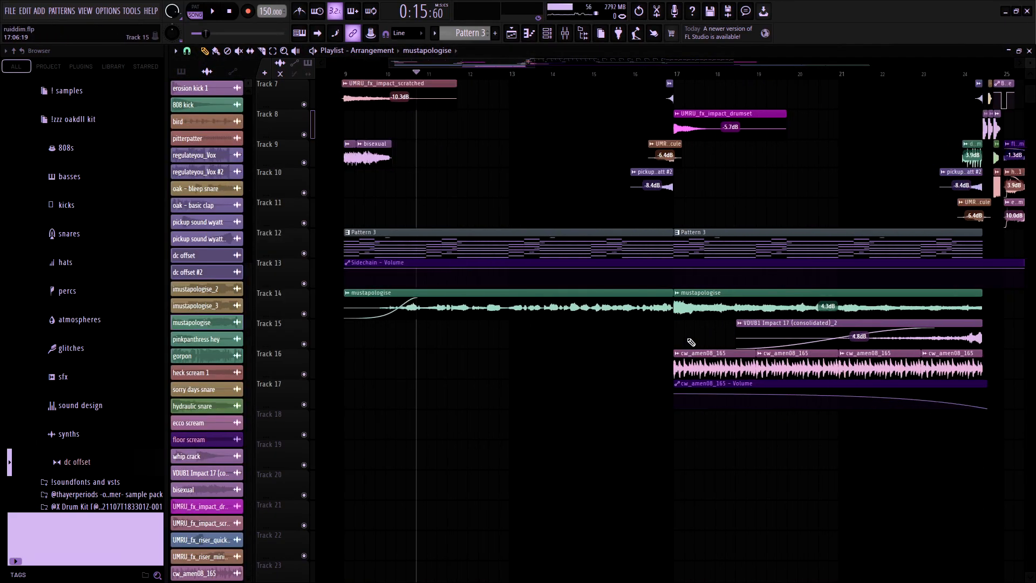
- Check the FabFilter Pro-Q 3 on the imustapologise_3 mixer insert during playback, and close the mixer
{"action": "left_click", "coordinate": [565, 33]}
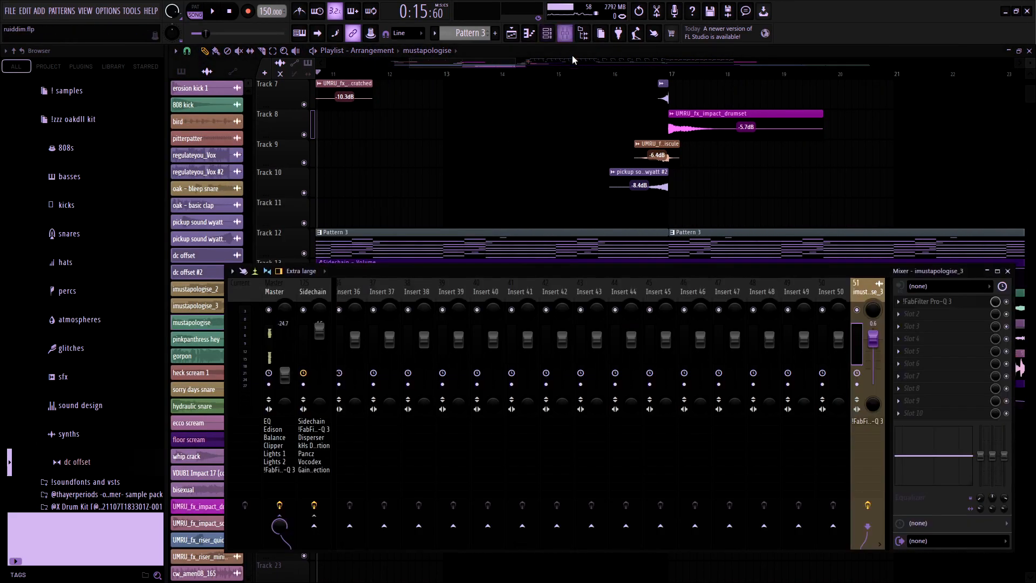
{"action": "left_click", "coordinate": [941, 301]}
{"action": "key", "text": "space"}
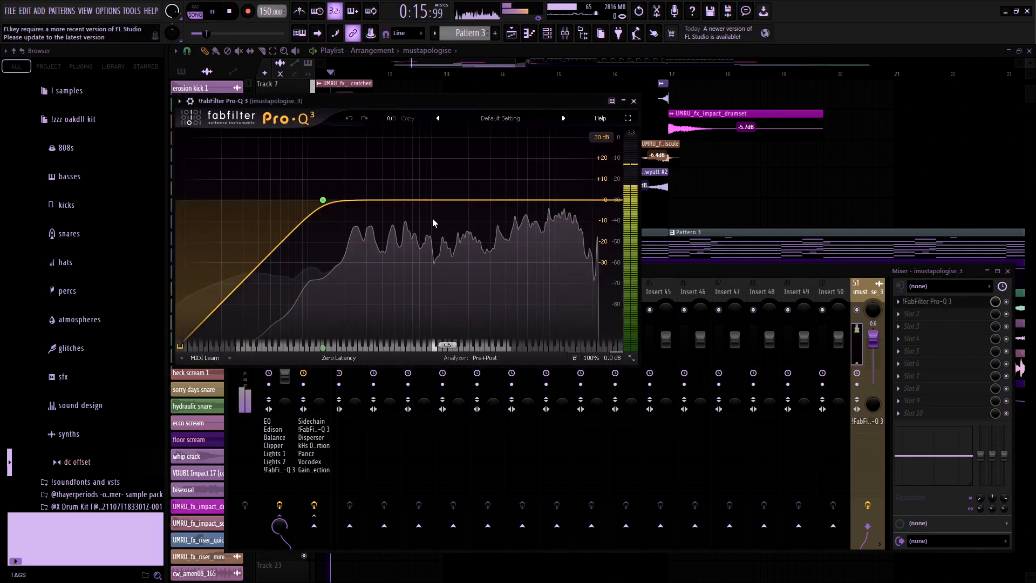
{"action": "key", "text": "space"}
{"action": "left_click", "coordinate": [635, 102]}
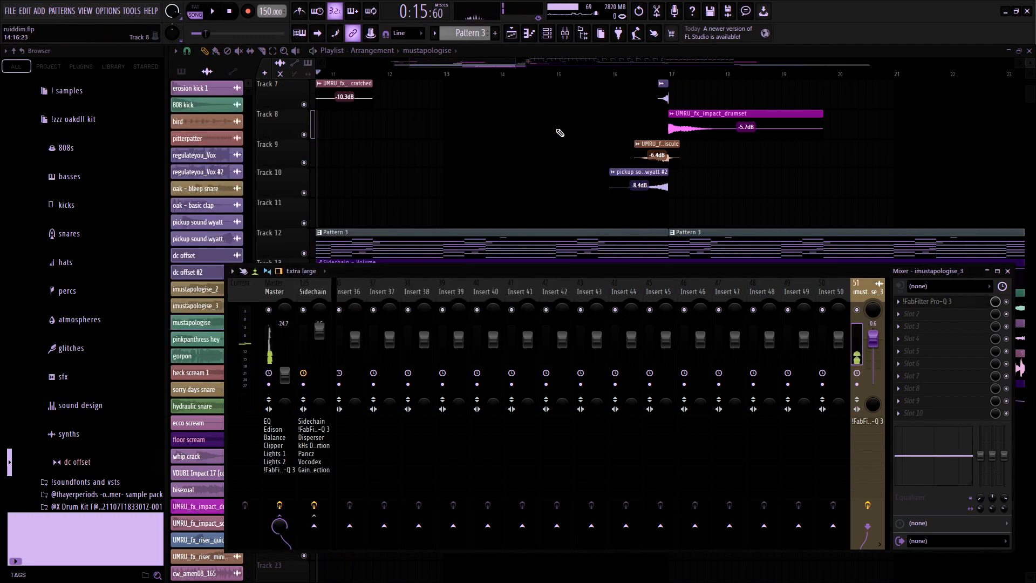
{"action": "key", "text": "F9"}
- Move the playhead to the start of bar 17 and look over the clips leading up to bar 25
{"action": "left_click", "coordinate": [636, 75]}
{"action": "scroll", "coordinate": [624, 374], "scroll_direction": "up", "scroll_amount": 3}
{"action": "scroll", "coordinate": [624, 373], "scroll_direction": "up", "scroll_amount": 3}
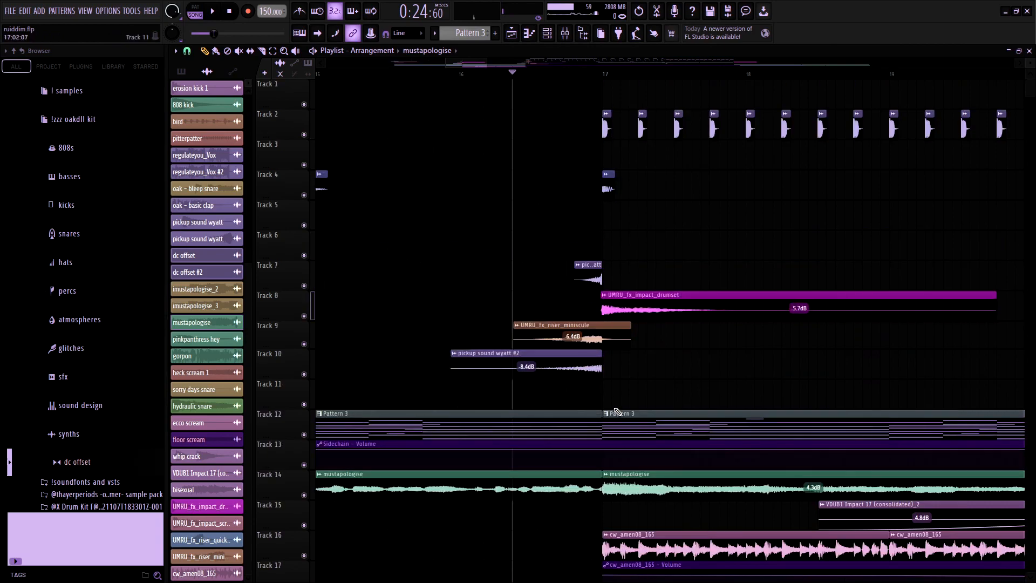
{"action": "left_click", "coordinate": [612, 77]}
{"action": "scroll", "coordinate": [694, 381], "scroll_direction": "down", "scroll_amount": 3}
{"action": "scroll", "coordinate": [855, 351], "scroll_direction": "right", "scroll_amount": 2}
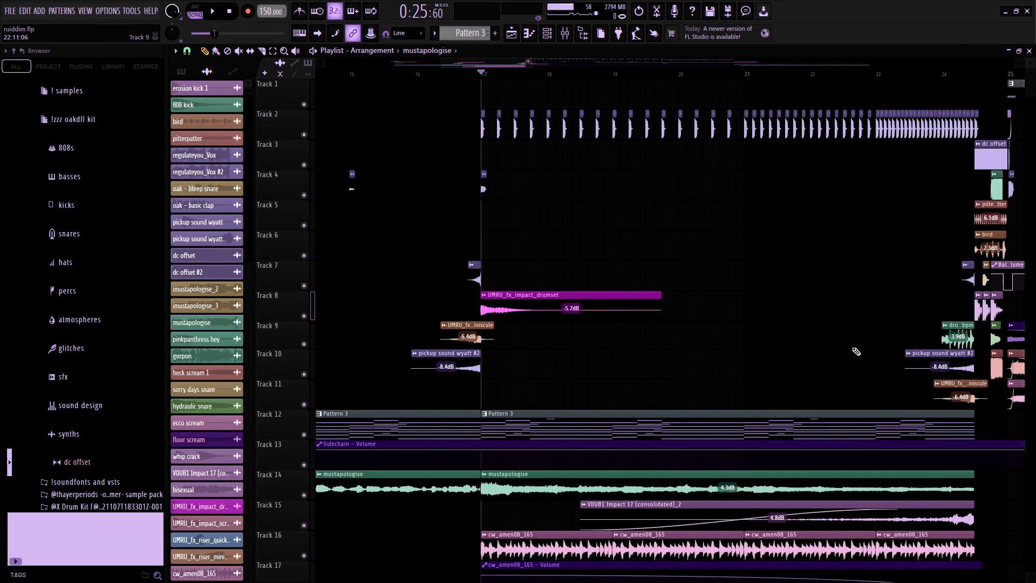
{"action": "scroll", "coordinate": [856, 351], "scroll_direction": "up", "scroll_amount": 1}
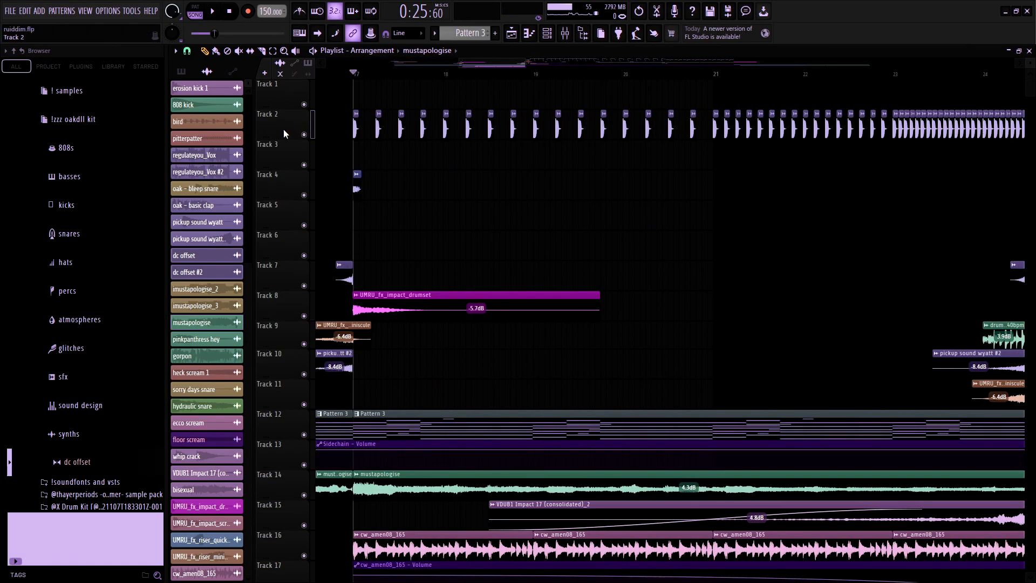
- Solo Track 2 and check the oak - basic clap clip at bar 17
{"action": "left_click", "coordinate": [304, 134], "text": "ctrl"}
{"action": "scroll", "coordinate": [360, 191], "scroll_direction": "up", "scroll_amount": 4}
{"action": "double_click", "coordinate": [405, 131]}
{"action": "left_click", "coordinate": [542, 170]}
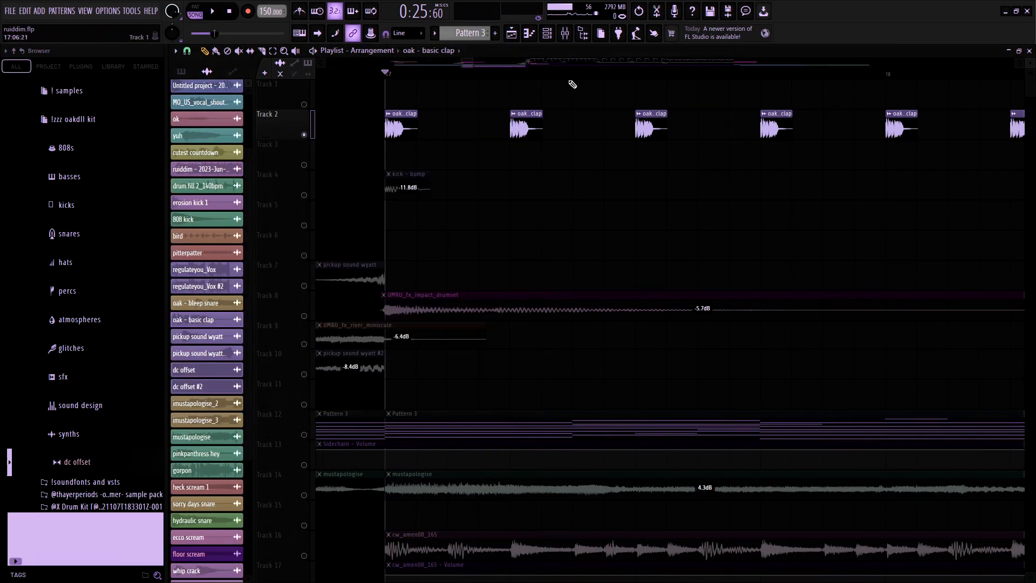
- Check the FabFilter Pro-Q 3 on the oak - basic clap mixer insert during playback, and close it
{"action": "left_click", "coordinate": [569, 36]}
{"action": "left_click", "coordinate": [930, 303]}
{"action": "key", "text": "space"}
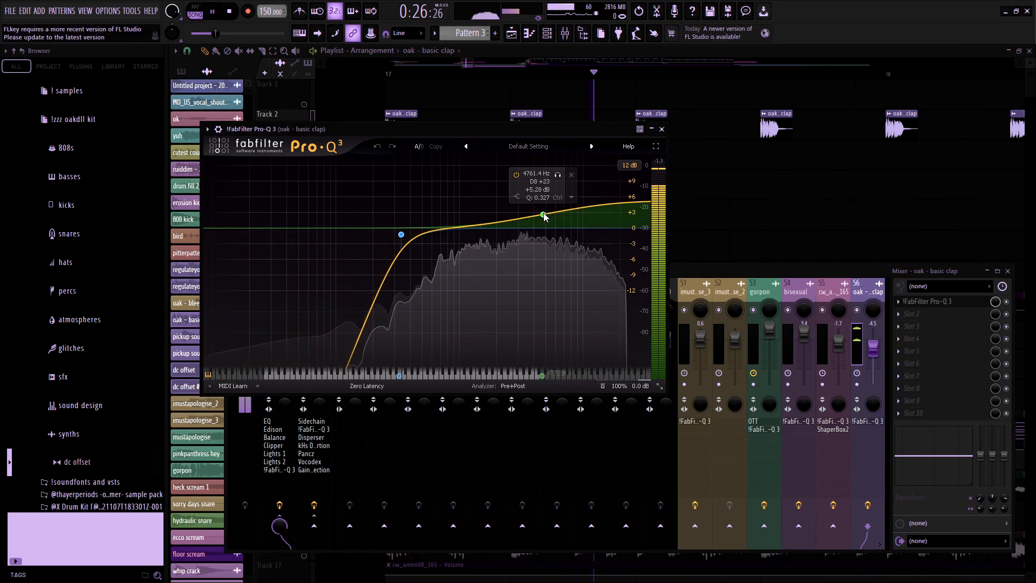
{"action": "key", "text": "space"}
{"action": "left_click", "coordinate": [662, 130]}
{"action": "right_click", "coordinate": [551, 190]}
- Audition the clap pattern on Track 2 from bar 17 and near bar 24, saving the project during playback
{"action": "key", "text": "space"}
{"action": "scroll", "coordinate": [504, 282], "scroll_direction": "down", "scroll_amount": 5}
{"action": "key", "text": "ctrl+s"}
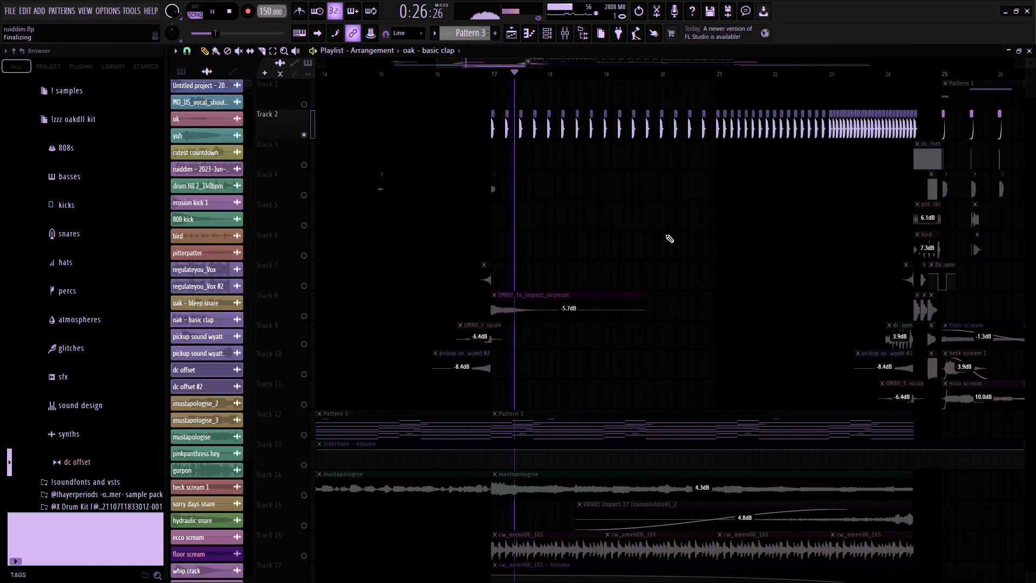
{"action": "left_click_drag", "start_coordinate": [776, 74], "coordinate": [899, 84]}
{"action": "key", "text": "space"}
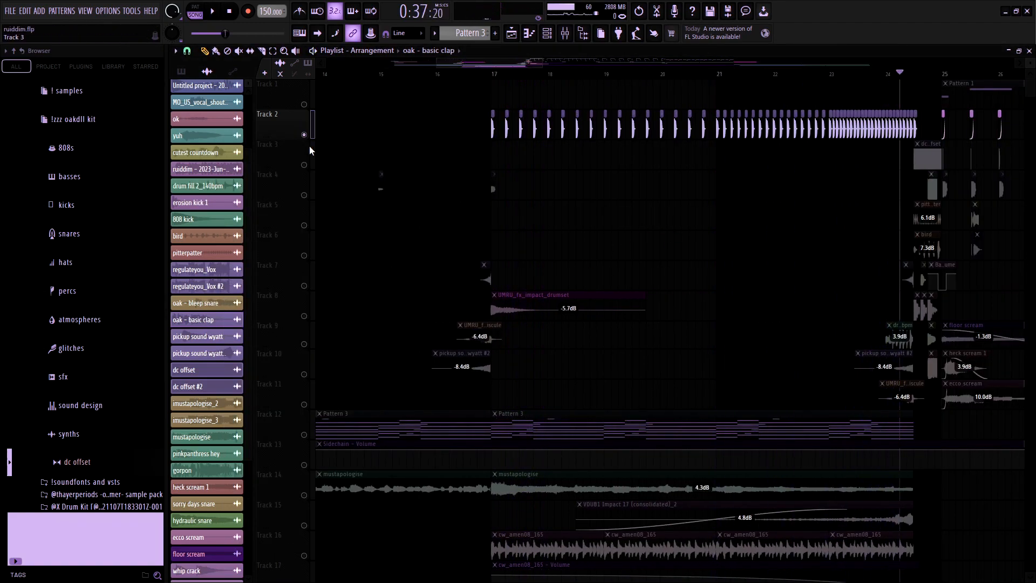
- Solo Track 16, play it from bar 17, and check the cw_amen08_165 clip
{"action": "scroll", "coordinate": [631, 306], "scroll_direction": "down", "scroll_amount": 3}
{"action": "left_click", "coordinate": [492, 74]}
{"action": "right_click", "coordinate": [304, 344]}
{"action": "key", "text": "space"}
{"action": "double_click", "coordinate": [533, 339]}
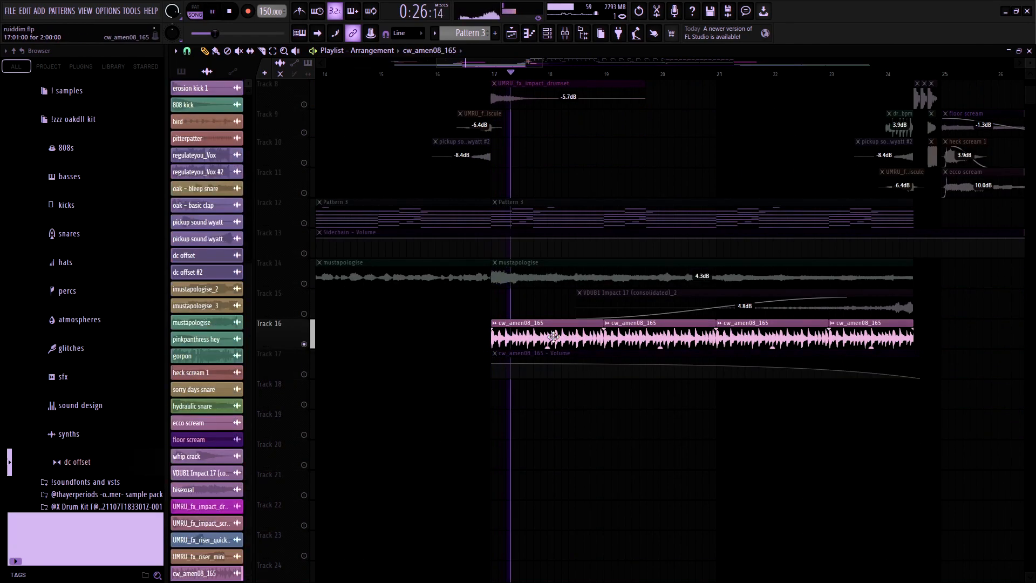
{"action": "left_click", "coordinate": [517, 143]}
- Unmute Track 2 alongside the cw_amen08_165 loop and play both from bar 17
{"action": "key", "text": "space"}
{"action": "scroll", "coordinate": [610, 296], "scroll_direction": "up", "scroll_amount": 4}
{"action": "left_click", "coordinate": [305, 135]}
{"action": "scroll", "coordinate": [592, 324], "scroll_direction": "down", "scroll_amount": 3}
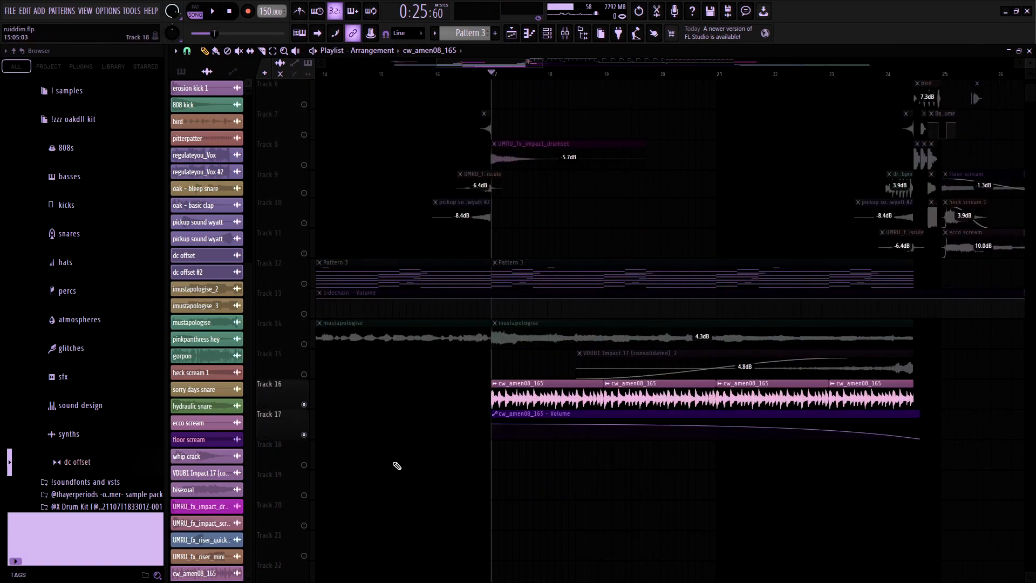
{"action": "key", "text": "space"}
- Examine ShaperBox2 and FabFilter Pro-Q 3 on the cw_amen08_165 mixer insert during playback, and stop playback
{"action": "left_click", "coordinate": [565, 33]}
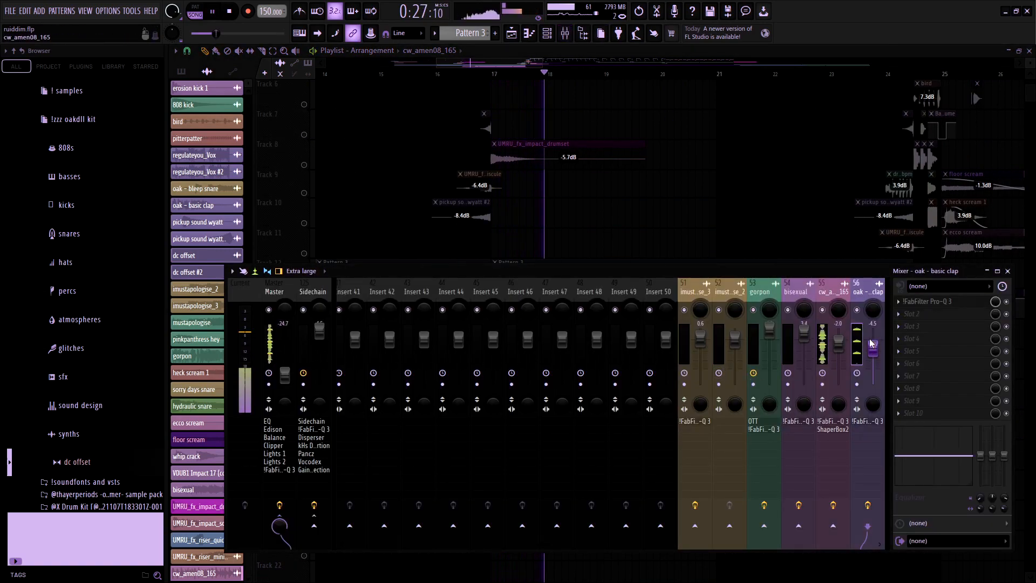
{"action": "left_click", "coordinate": [919, 314]}
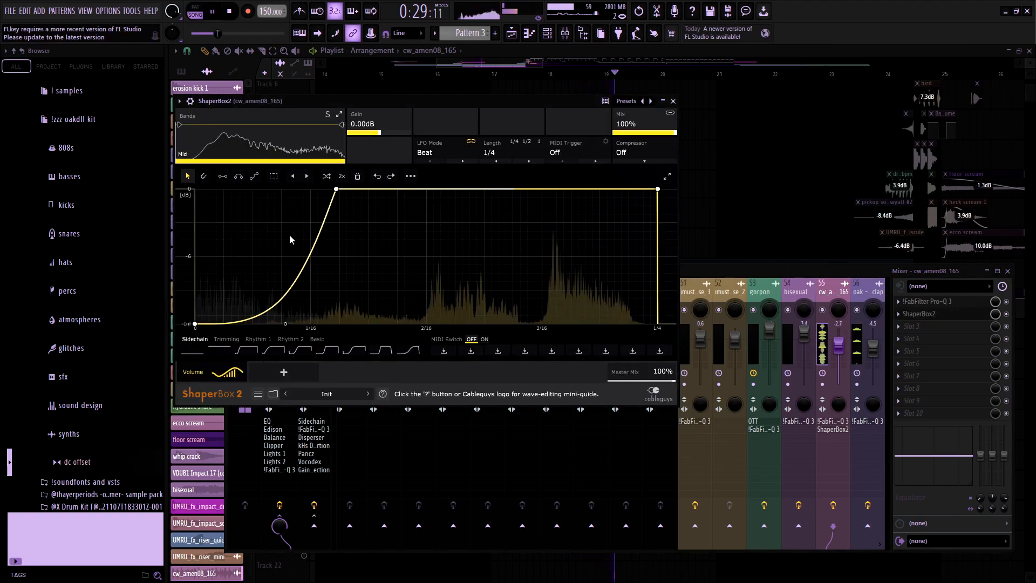
{"action": "left_click", "coordinate": [673, 101]}
{"action": "left_click", "coordinate": [928, 302]}
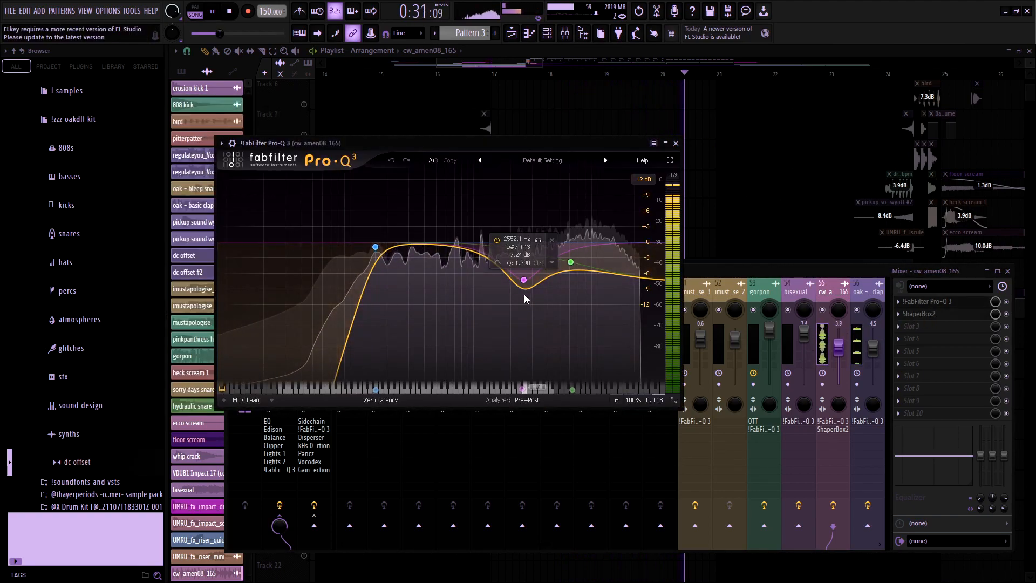
{"action": "left_click", "coordinate": [676, 143]}
{"action": "key", "text": "F9"}
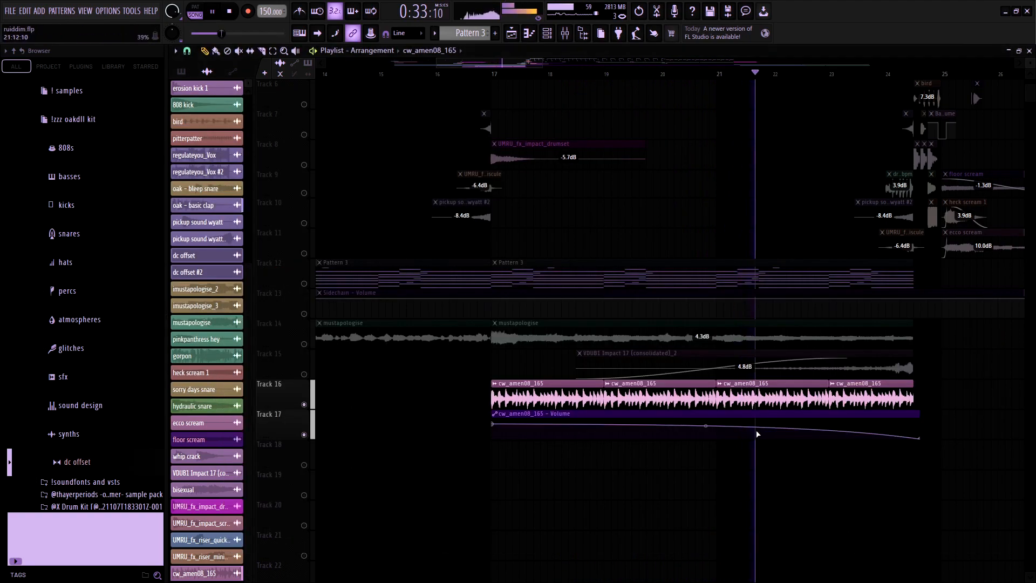
{"action": "scroll", "coordinate": [836, 345], "scroll_direction": "up", "scroll_amount": 5}
{"action": "key", "text": "space"}
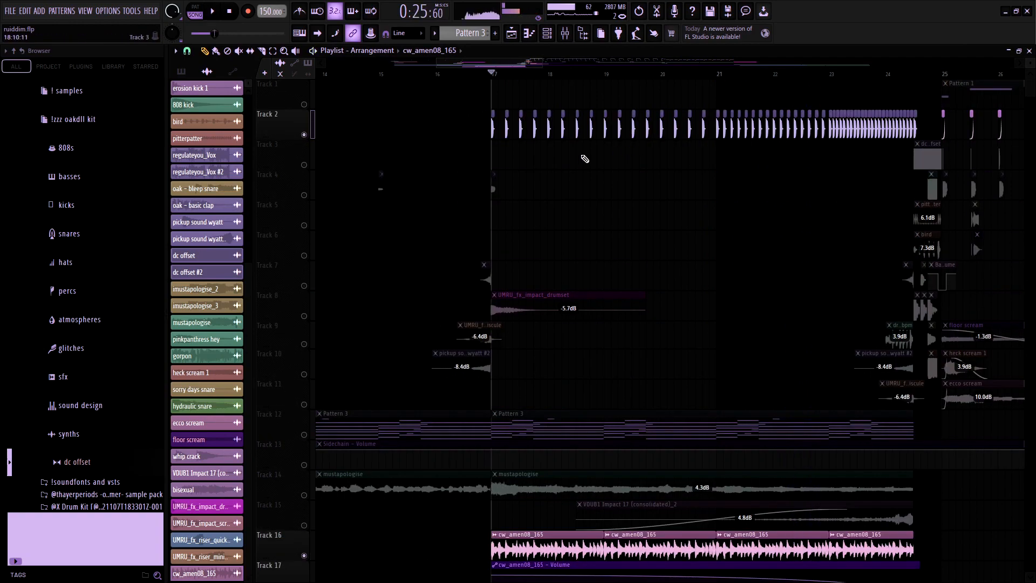
- Solo Track 15 and audition the VDUB1 Impact 17 (consolidated)_2 clip from around bar 23
{"action": "right_click", "coordinate": [304, 524]}
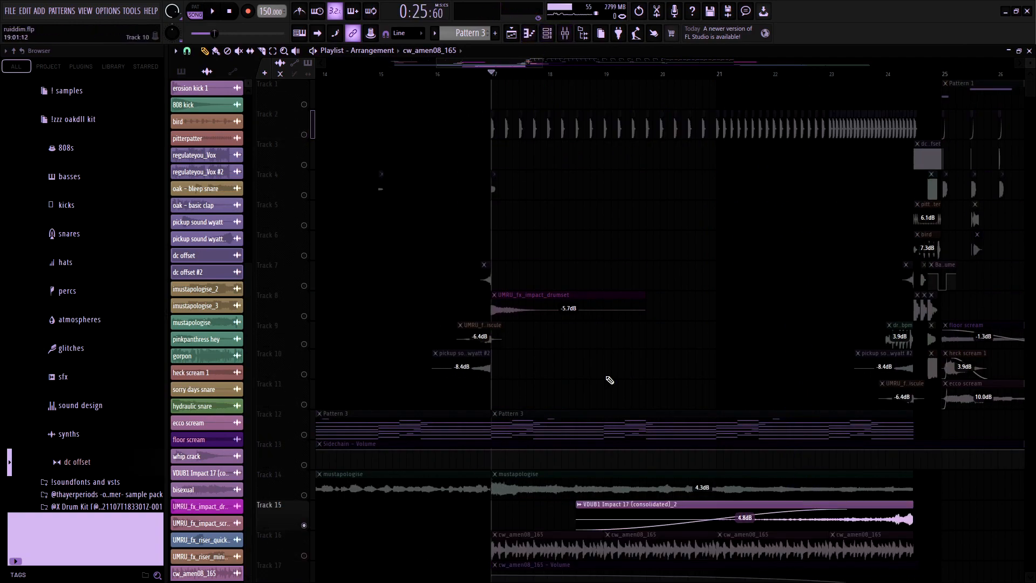
{"action": "scroll", "coordinate": [796, 340], "scroll_direction": "down", "scroll_amount": 5}
{"action": "key", "text": "F9"}
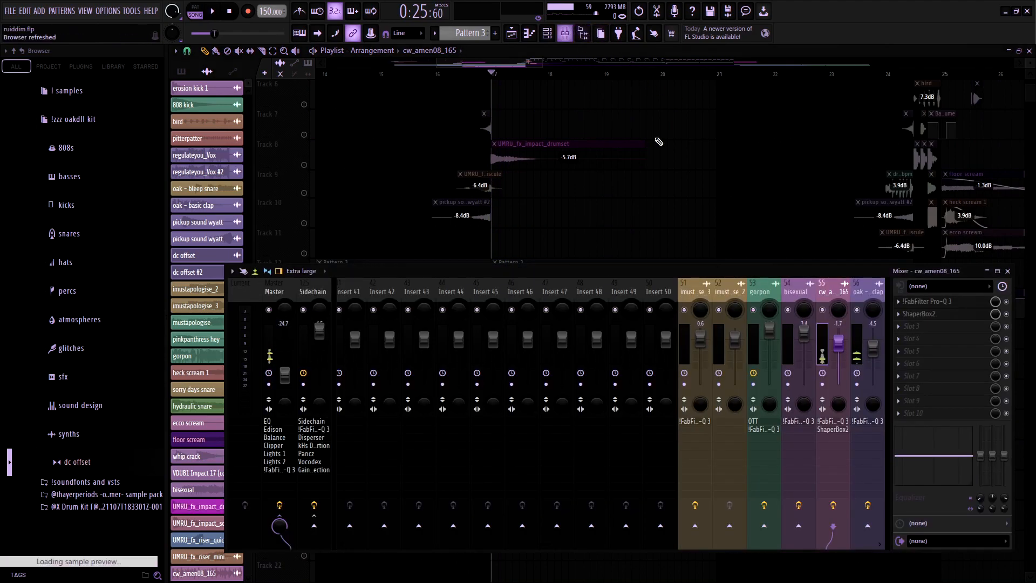
{"action": "key", "text": "F9"}
{"action": "left_click_drag", "start_coordinate": [773, 74], "coordinate": [822, 77]}
{"action": "key", "text": "space"}
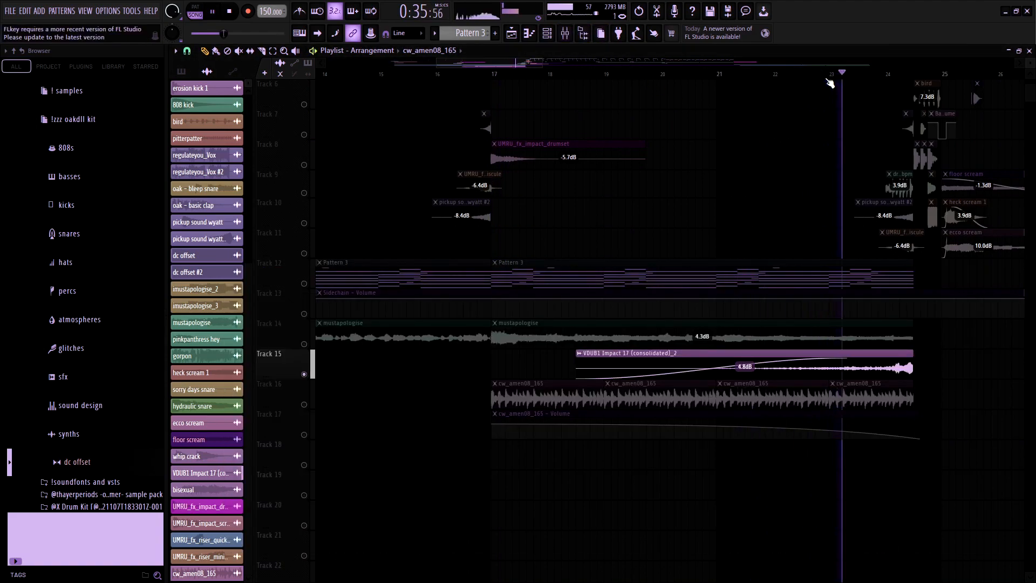
{"action": "key", "text": "space"}
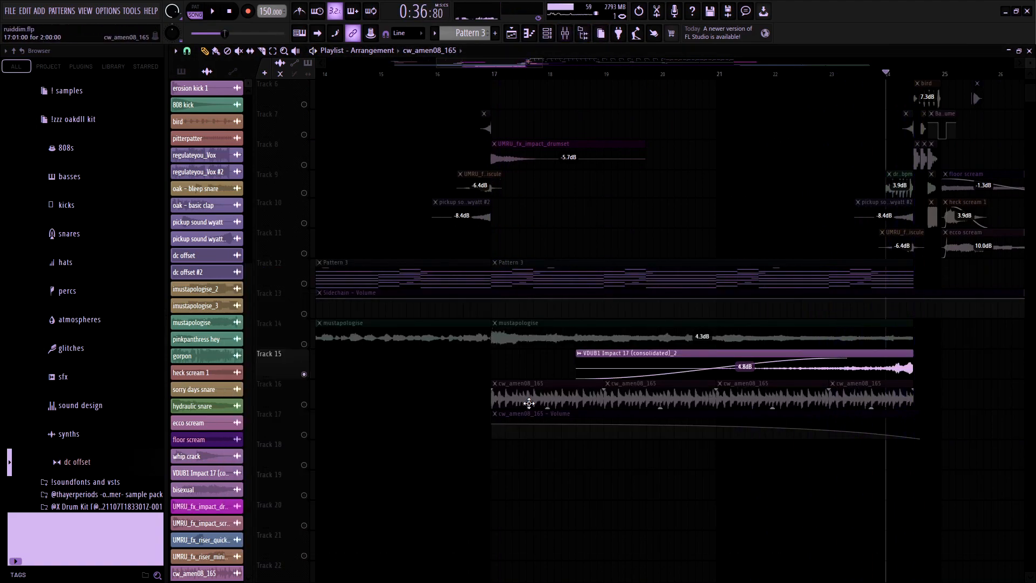
- Restore all playlist tracks and examine the clips between bars 24 and 25
{"action": "right_click", "coordinate": [306, 376]}
{"action": "scroll", "coordinate": [961, 370], "scroll_direction": "up", "scroll_amount": 3}
{"action": "scroll", "coordinate": [983, 383], "scroll_direction": "up", "scroll_amount": 5}
{"action": "scroll", "coordinate": [875, 375], "scroll_direction": "down", "scroll_amount": 4}
{"action": "scroll", "coordinate": [918, 402], "scroll_direction": "up", "scroll_amount": 4}
{"action": "scroll", "coordinate": [755, 388], "scroll_direction": "up", "scroll_amount": 2}
{"action": "scroll", "coordinate": [566, 349], "scroll_direction": "up", "scroll_amount": 2}
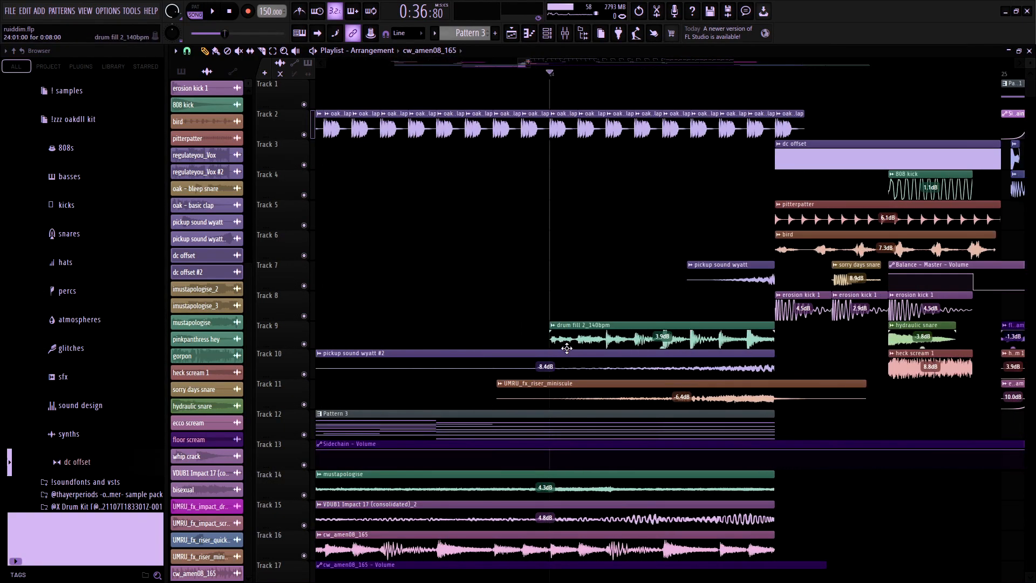
- Solo Track 9 and audition the drum fill 2_140bpm clip from bar 24
{"action": "right_click", "coordinate": [304, 344]}
{"action": "key", "text": "space"}
{"action": "key", "text": "space"}
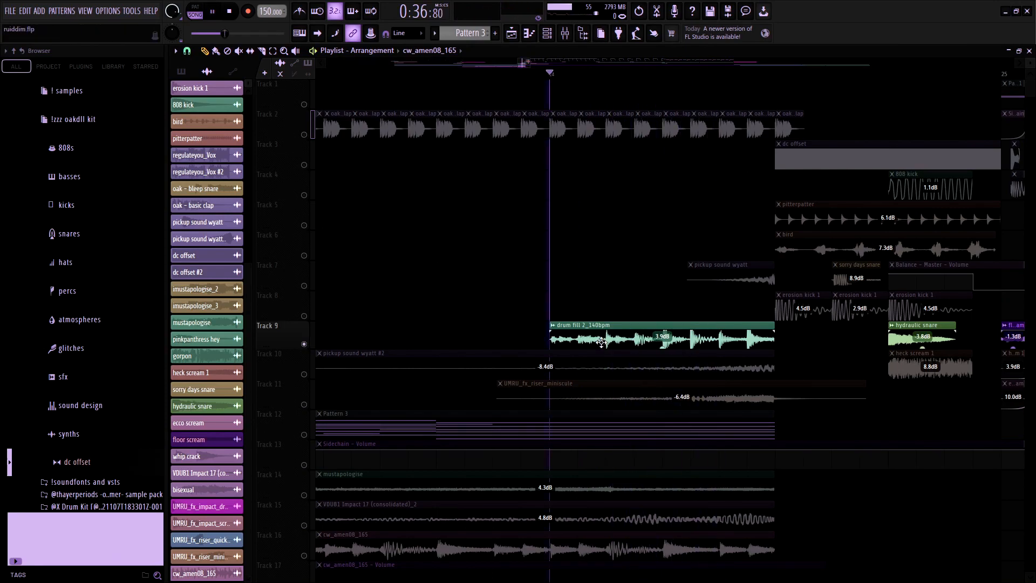
{"action": "key", "text": "space"}
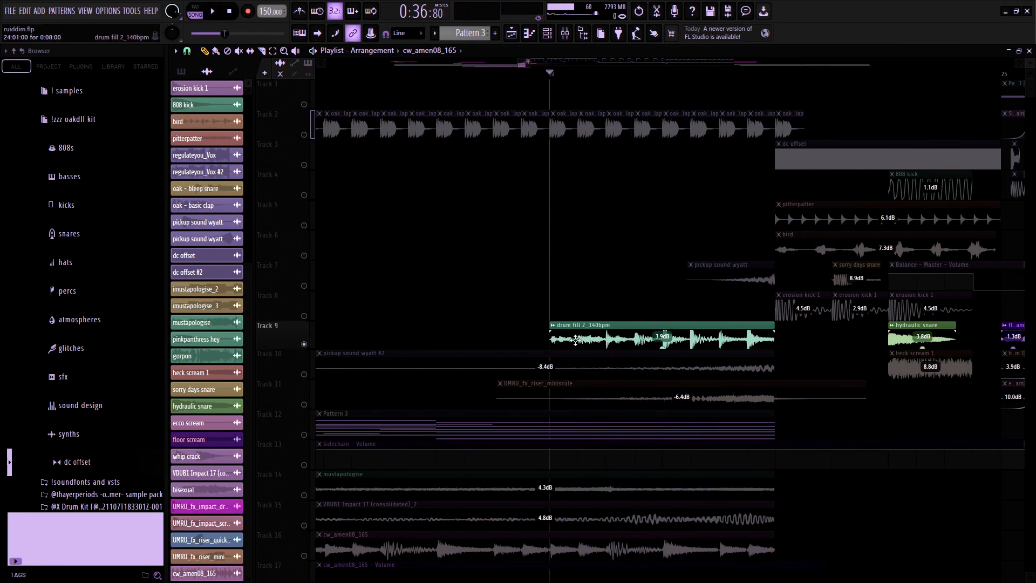
- Solo Track 10, unmute Tracks 11 and 7, and audition their pickup and riser clips from bar 24
{"action": "right_click", "coordinate": [304, 373]}
{"action": "left_click", "coordinate": [304, 404]}
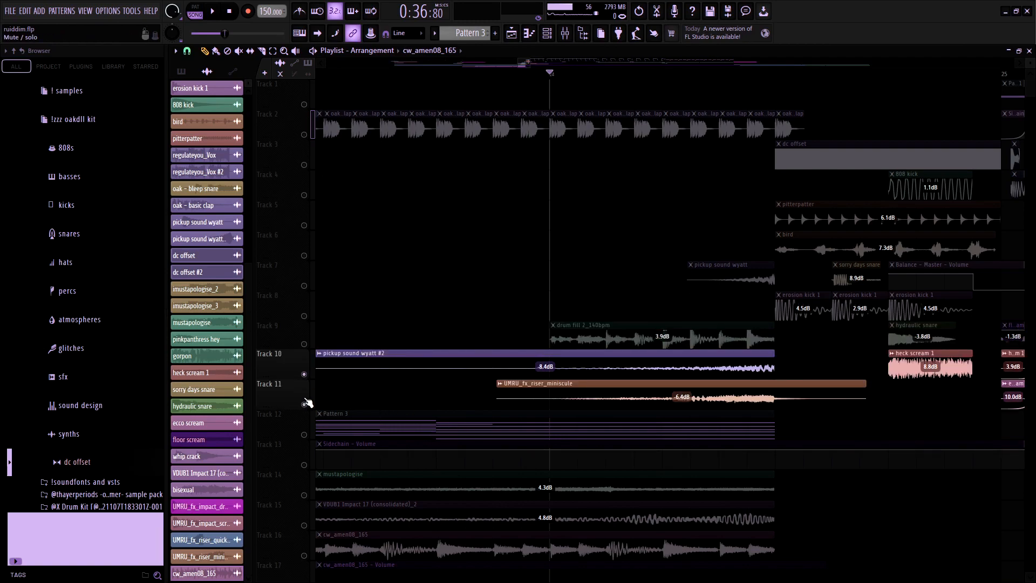
{"action": "left_click", "coordinate": [303, 285]}
{"action": "key", "text": "space"}
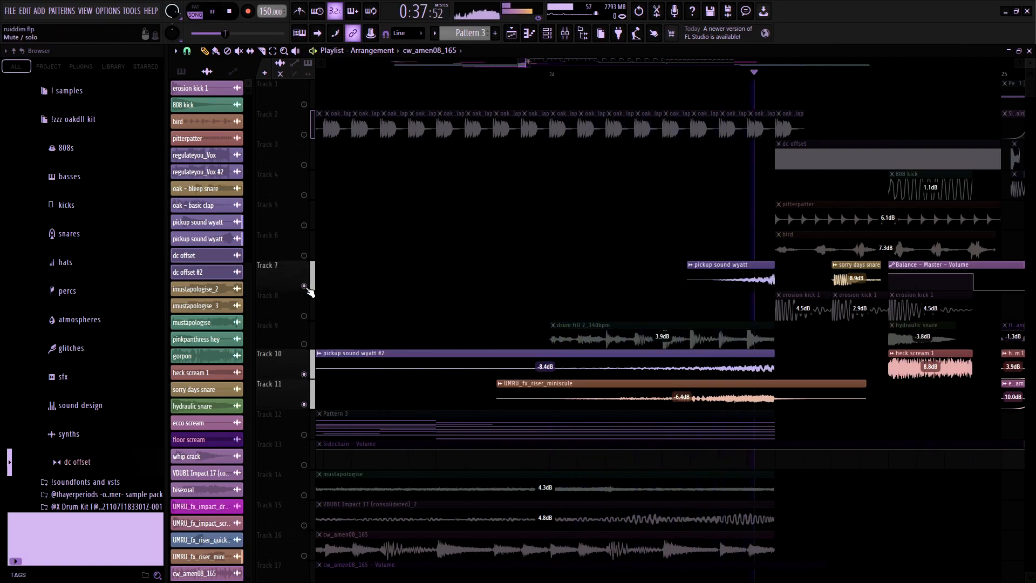
- Stop playback and restore all playlist tracks from the Track 7, 10 and 11 audition
{"action": "key", "text": "space"}
{"action": "right_click", "coordinate": [305, 286]}
{"action": "right_click", "coordinate": [305, 286]}
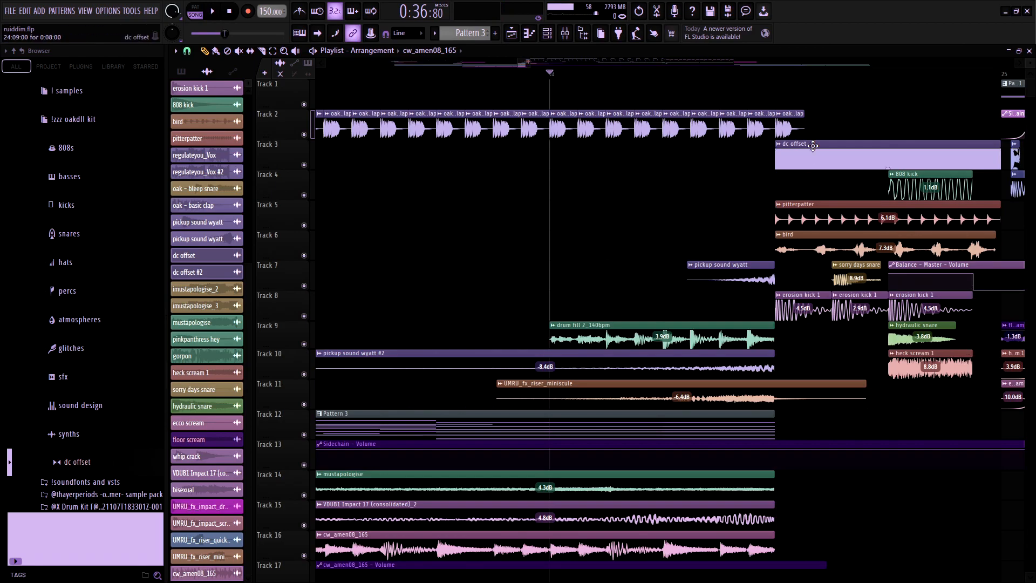
- Solo Track 6, unmute Tracks 5 and 3, and audition their bird, pitterpatter and dc offset clips from midway through bar 24
{"action": "left_click", "coordinate": [787, 81]}
{"action": "scroll", "coordinate": [787, 81], "scroll_direction": "down", "scroll_amount": 3}
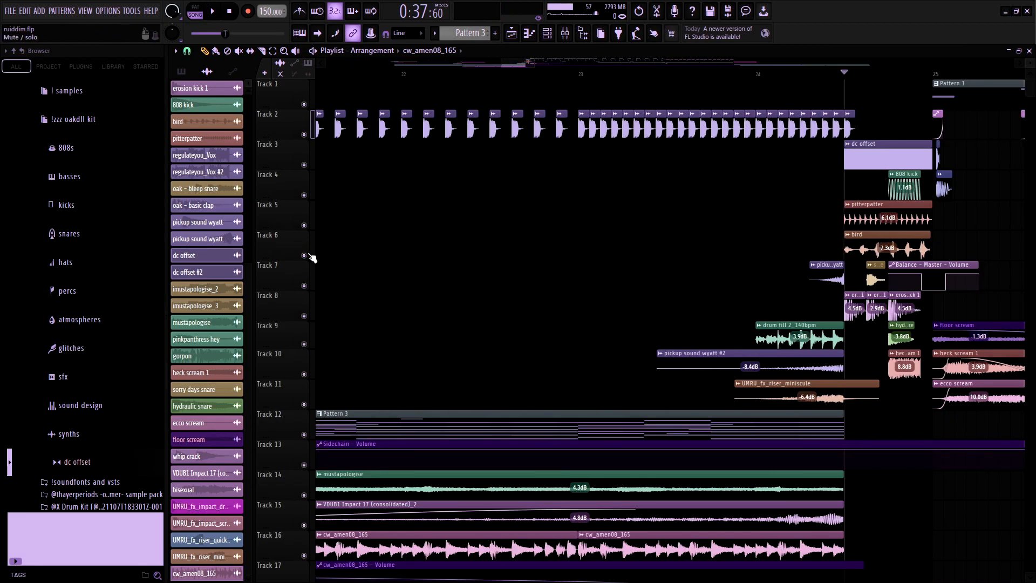
{"action": "right_click", "coordinate": [305, 256]}
{"action": "left_click", "coordinate": [304, 225]}
{"action": "left_click", "coordinate": [304, 164]}
{"action": "key", "text": "space"}
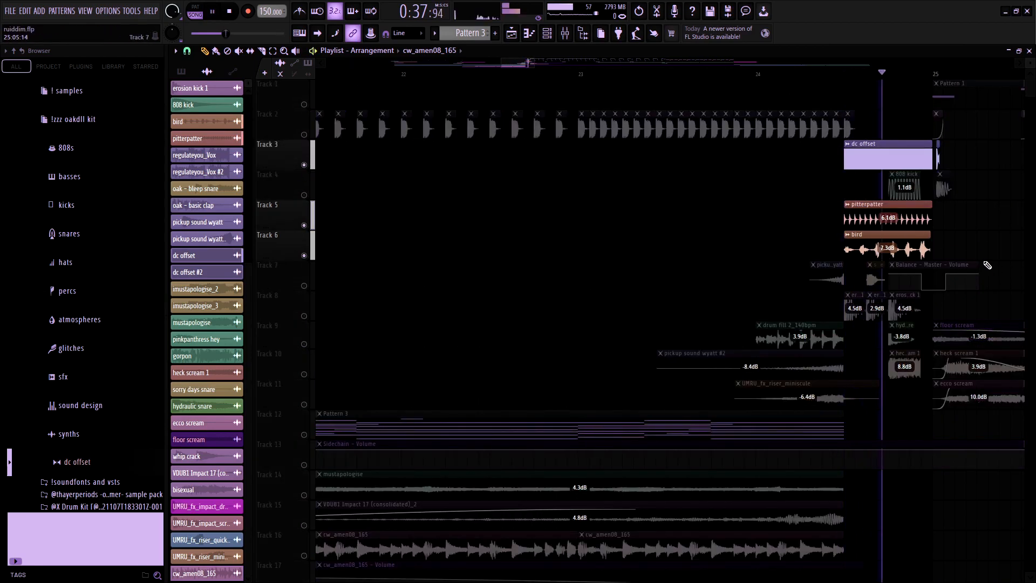
{"action": "key", "text": "space"}
- Examine the sample settings of the dc offset clip on Track 3 and close them
{"action": "scroll", "coordinate": [967, 306], "scroll_direction": "up", "scroll_amount": 1}
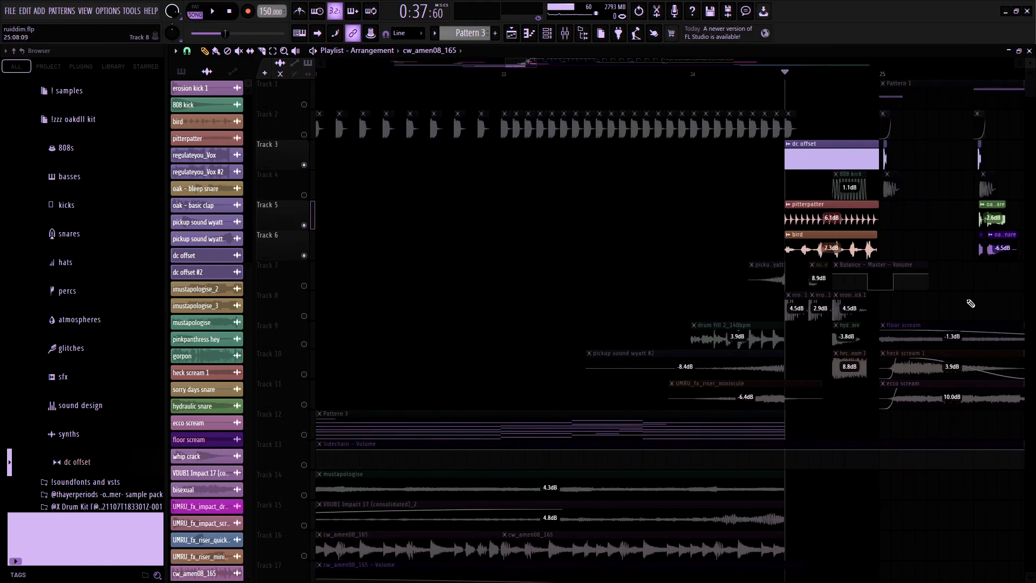
{"action": "scroll", "coordinate": [968, 306], "scroll_direction": "up", "scroll_amount": 2}
{"action": "left_click", "coordinate": [753, 159]}
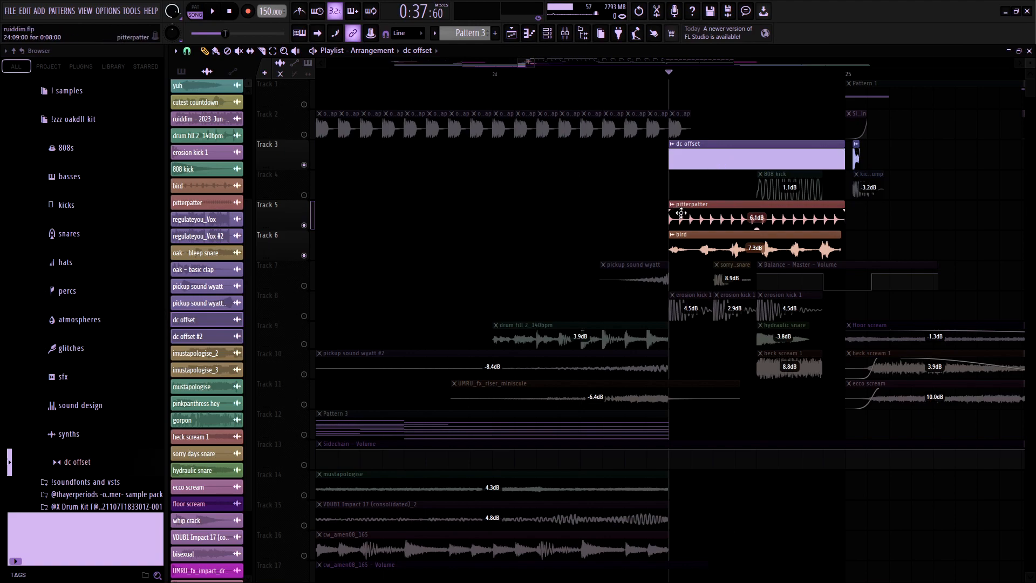
{"action": "double_click", "coordinate": [702, 160]}
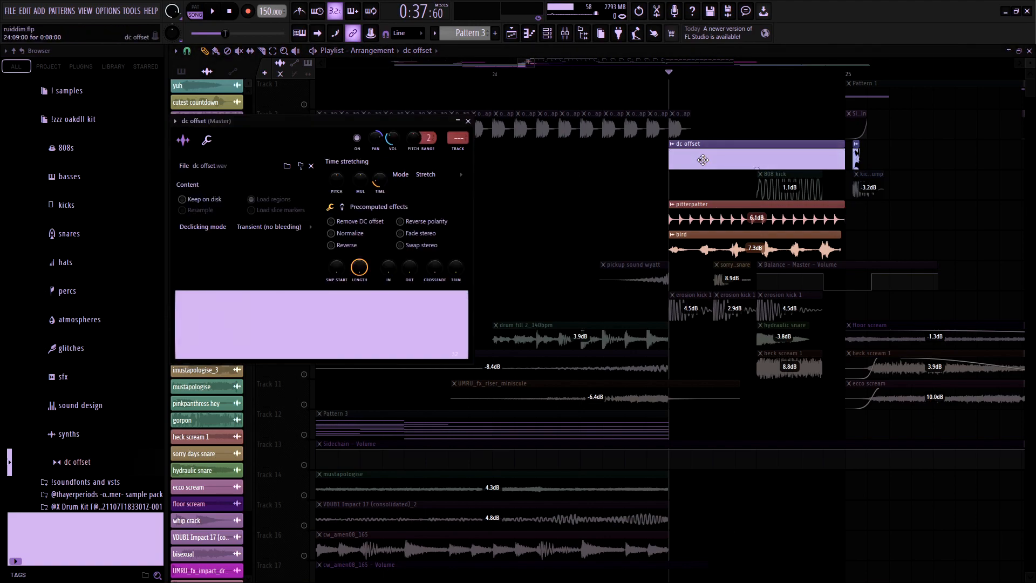
{"action": "key", "text": "Escape"}
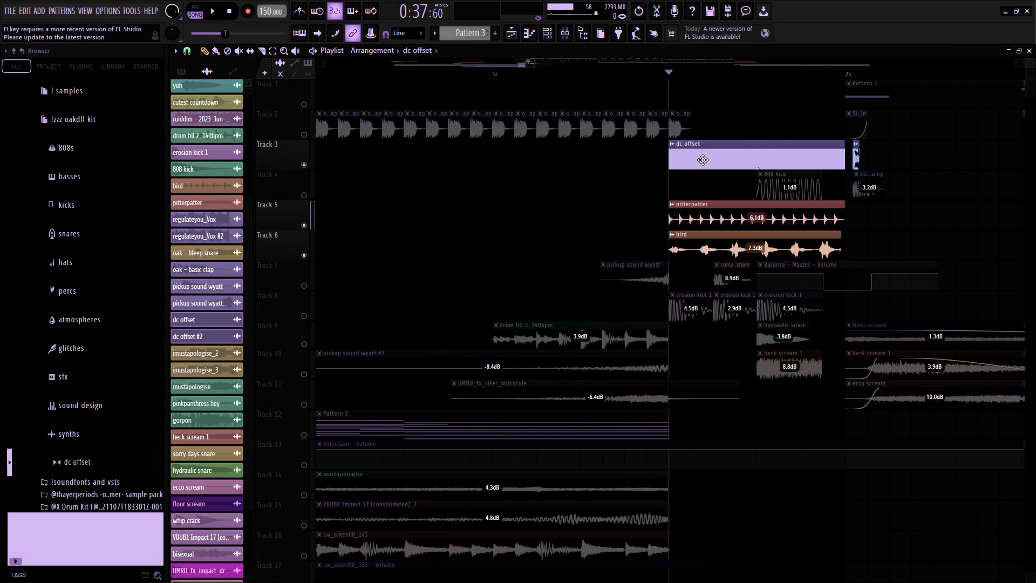
- Audition the pitterpatter clip on Track 5 and the bird clip on Track 6 in solo, and restore all tracks
{"action": "right_click", "coordinate": [303, 225]}
{"action": "key", "text": "space"}
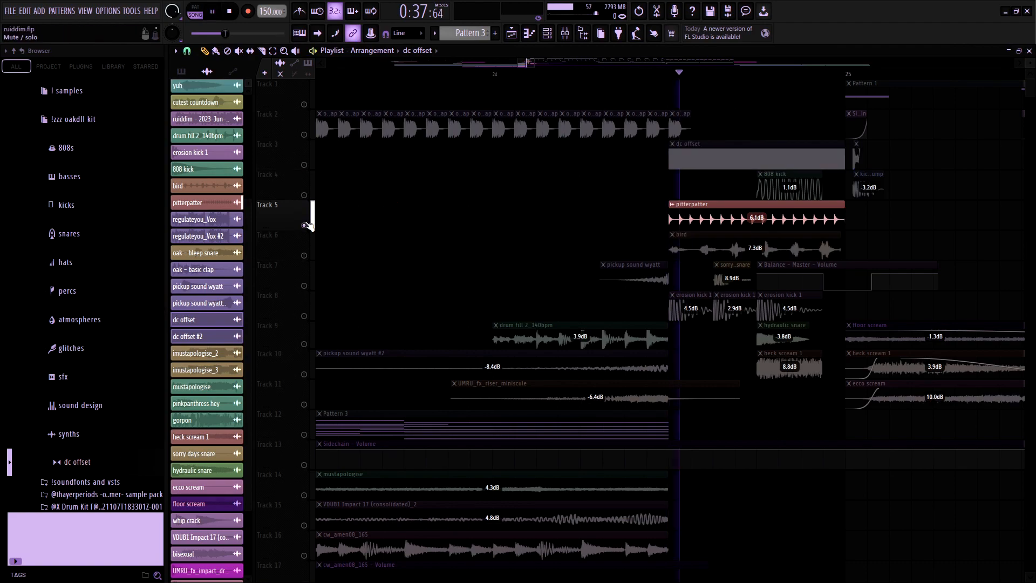
{"action": "right_click", "coordinate": [304, 255]}
{"action": "right_click", "coordinate": [304, 255]}
{"action": "key", "text": "space"}
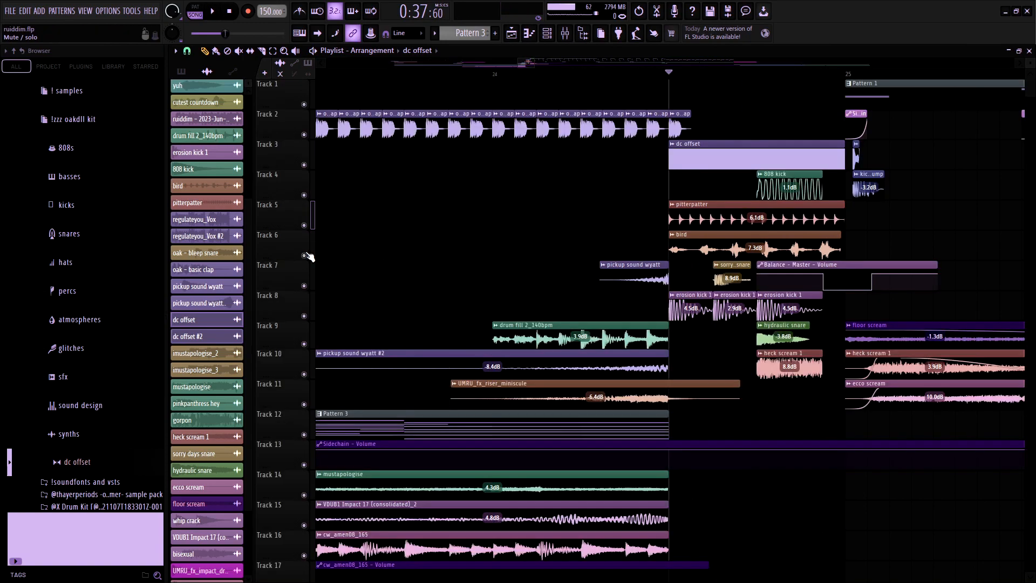
- Solo Track 8 and unmute Tracks 7, 9 and 4 to isolate the kick and snare clips before bar 25
{"action": "scroll", "coordinate": [882, 254], "scroll_direction": "up", "scroll_amount": 3}
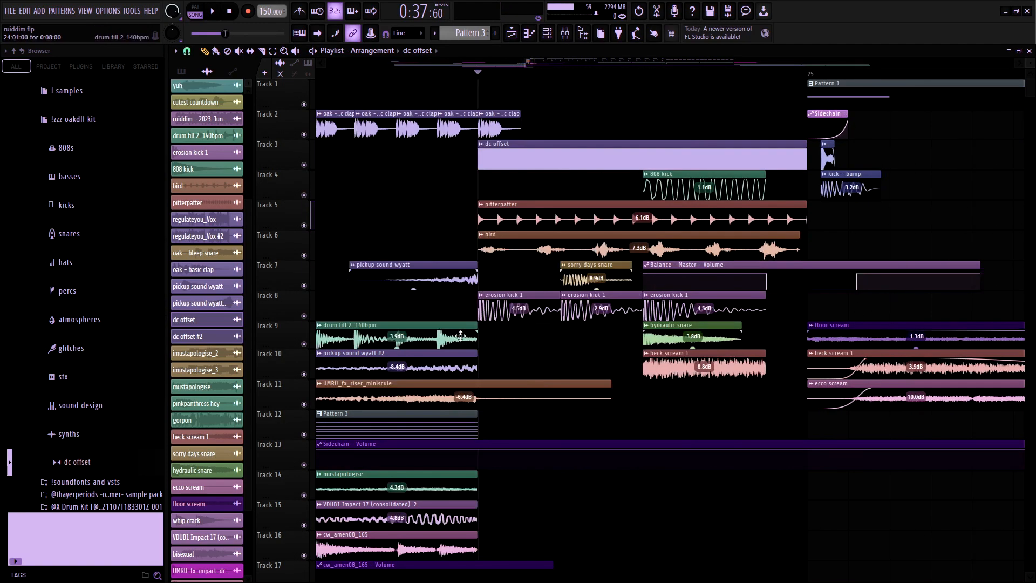
{"action": "right_click", "coordinate": [303, 316]}
{"action": "left_click", "coordinate": [304, 285]}
{"action": "left_click", "coordinate": [304, 345]}
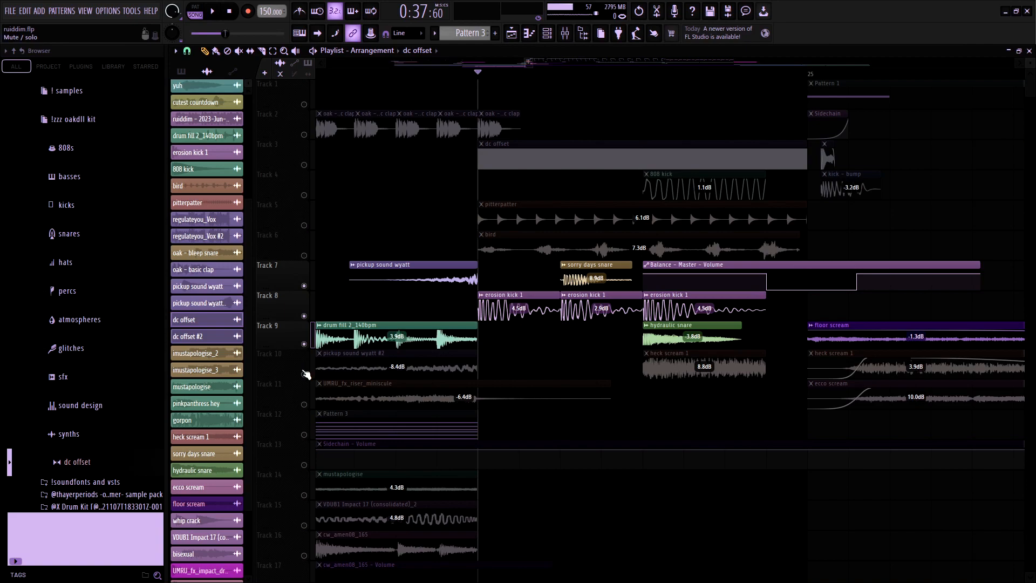
{"action": "left_click", "coordinate": [304, 195]}
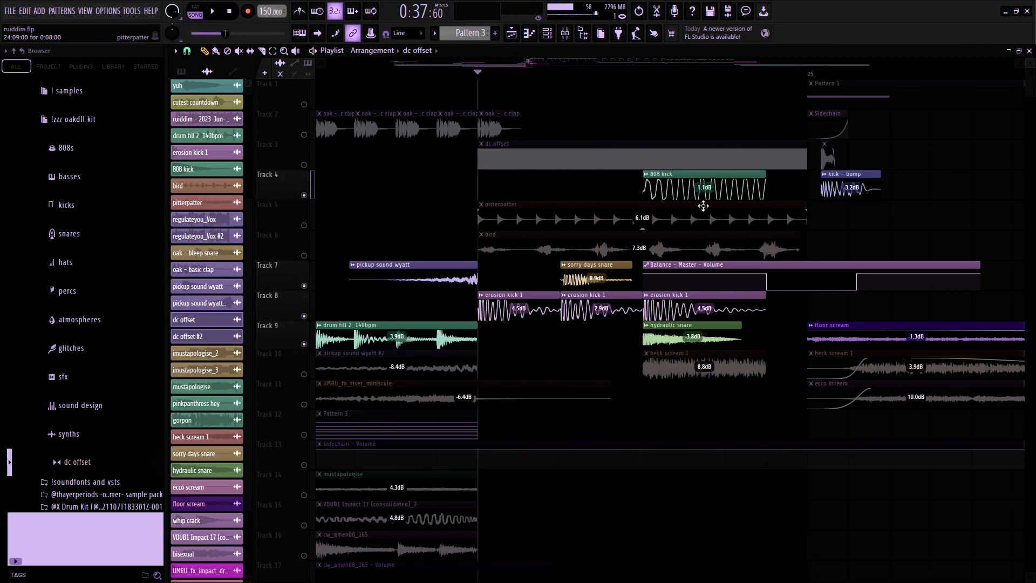
- Examine the sample settings of the 808 kick, sorry days snare and hydraulic snare clips, closing each window
{"action": "double_click", "coordinate": [702, 185]}
{"action": "left_click", "coordinate": [472, 101]}
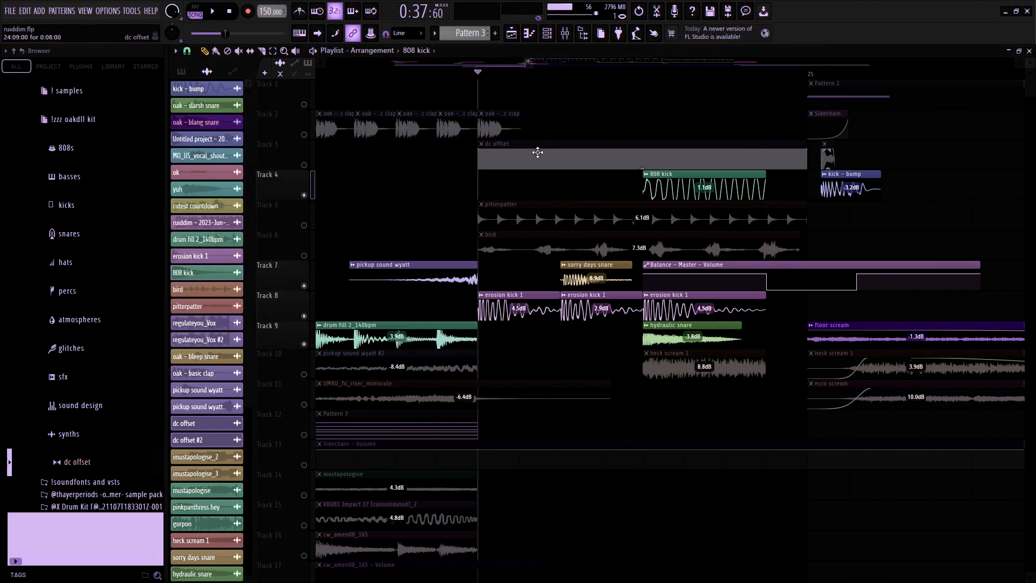
{"action": "left_click", "coordinate": [674, 335]}
{"action": "double_click", "coordinate": [577, 275]}
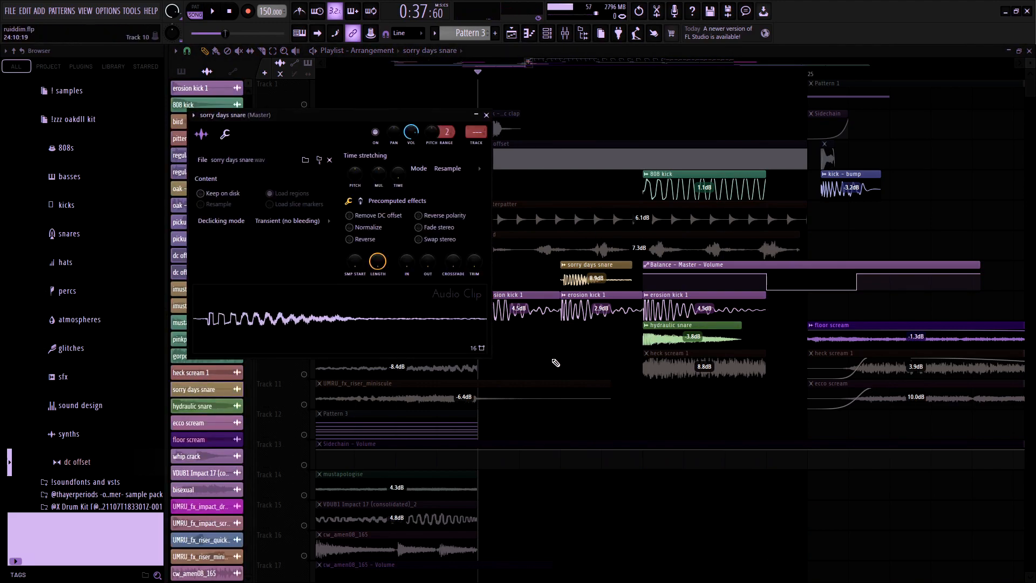
{"action": "key", "text": "Escape"}
{"action": "double_click", "coordinate": [715, 348]}
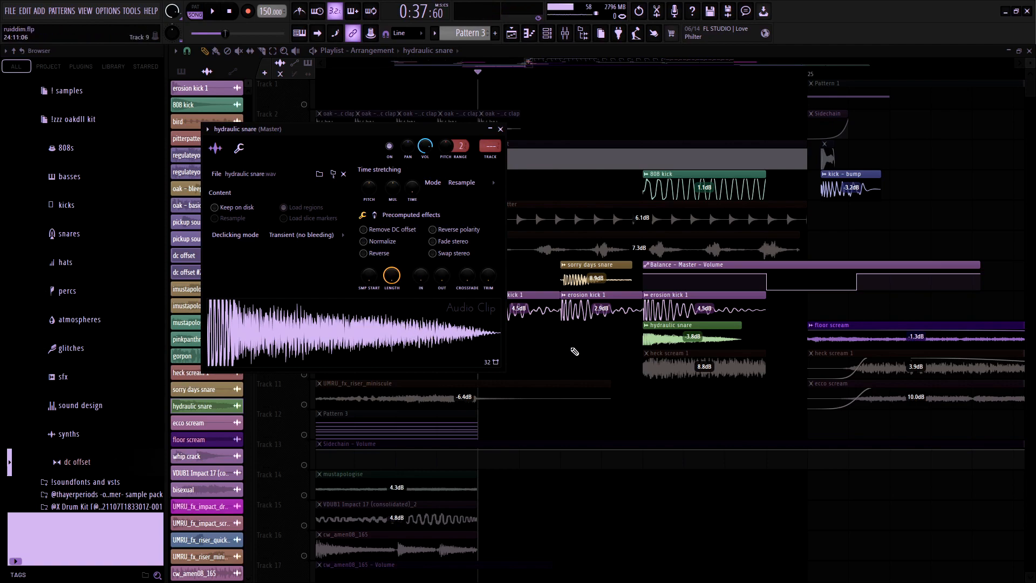
{"action": "key", "text": "Escape"}
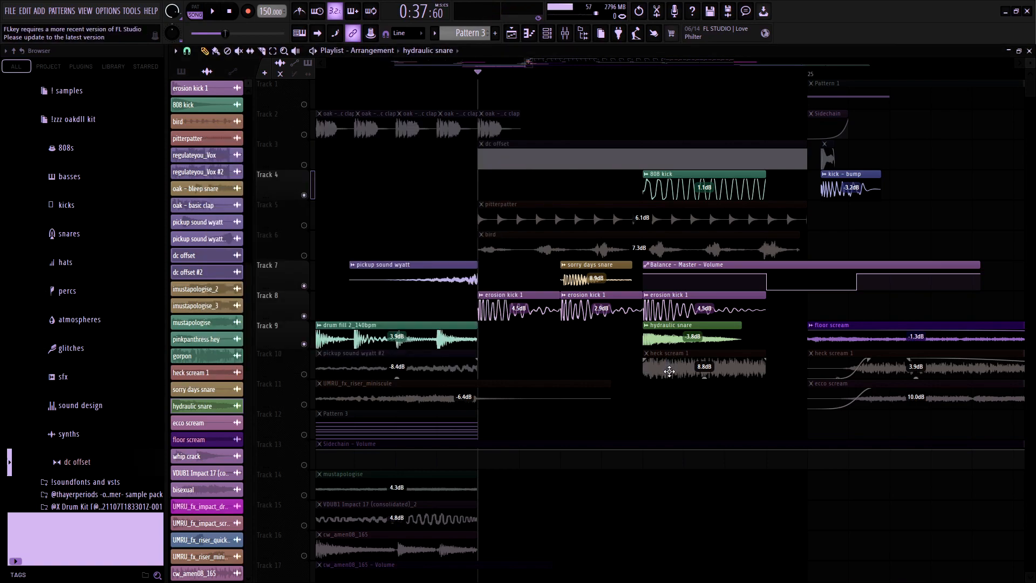
- Add Track 10's heck scream 1 clip to the isolated drum tracks for an audition, and restore all playlist tracks
{"action": "left_click", "coordinate": [304, 374], "text": "ctrl"}
{"action": "key", "text": "space"}
{"action": "scroll", "coordinate": [679, 420], "scroll_direction": "down", "scroll_amount": 3}
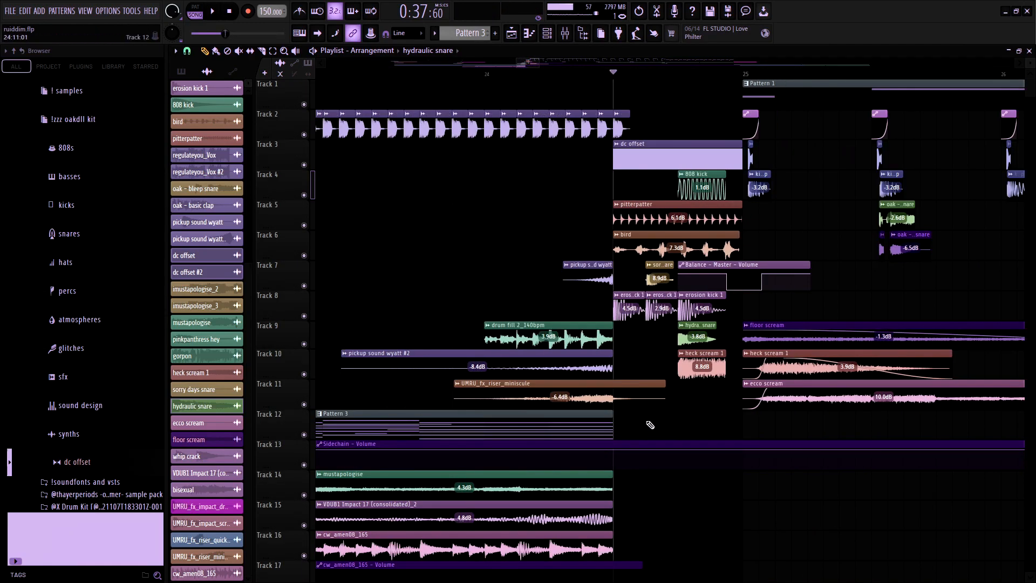
- Audition all tracks together from midway through bar 24 into bar 25
{"action": "scroll", "coordinate": [706, 425], "scroll_direction": "up", "scroll_amount": 3}
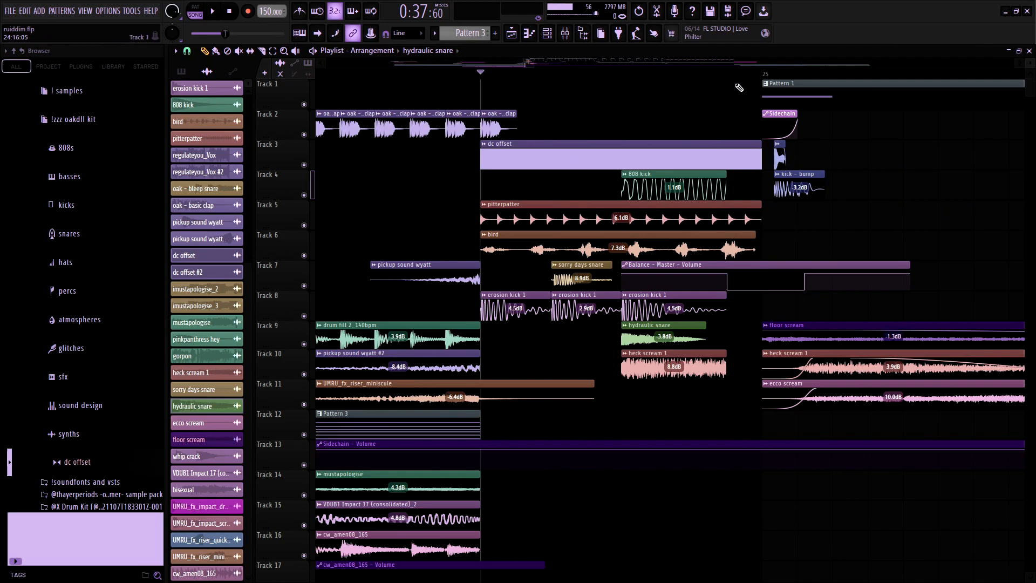
{"action": "key", "text": "space"}
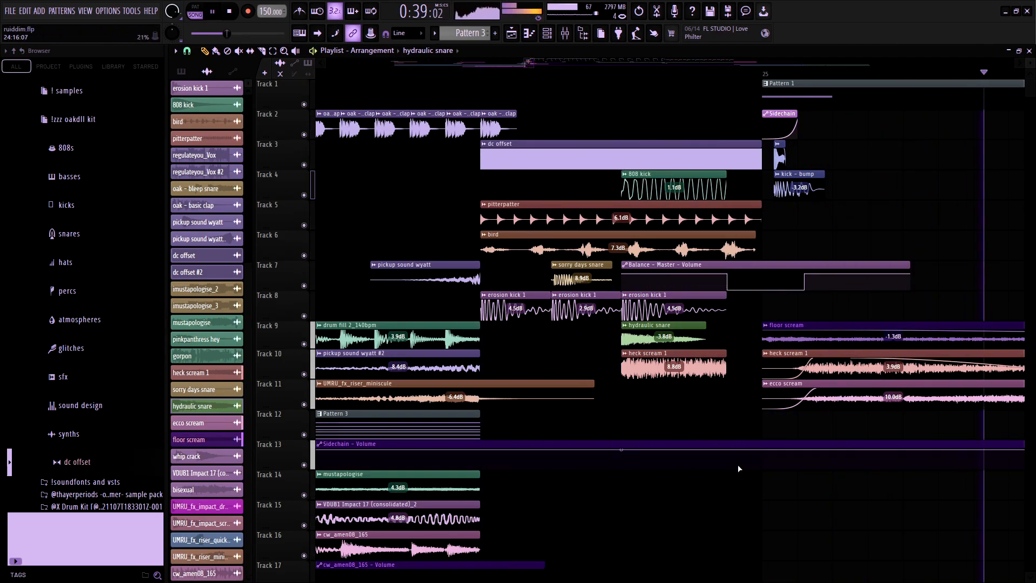
{"action": "scroll", "coordinate": [729, 468], "scroll_direction": "down", "scroll_amount": 3}
{"action": "key", "text": "space"}
- Examine the Balance - Master - Volume automation on Track 7, marking out its low section from 24:16 to 25:02
{"action": "scroll", "coordinate": [814, 514], "scroll_direction": "down", "scroll_amount": 3}
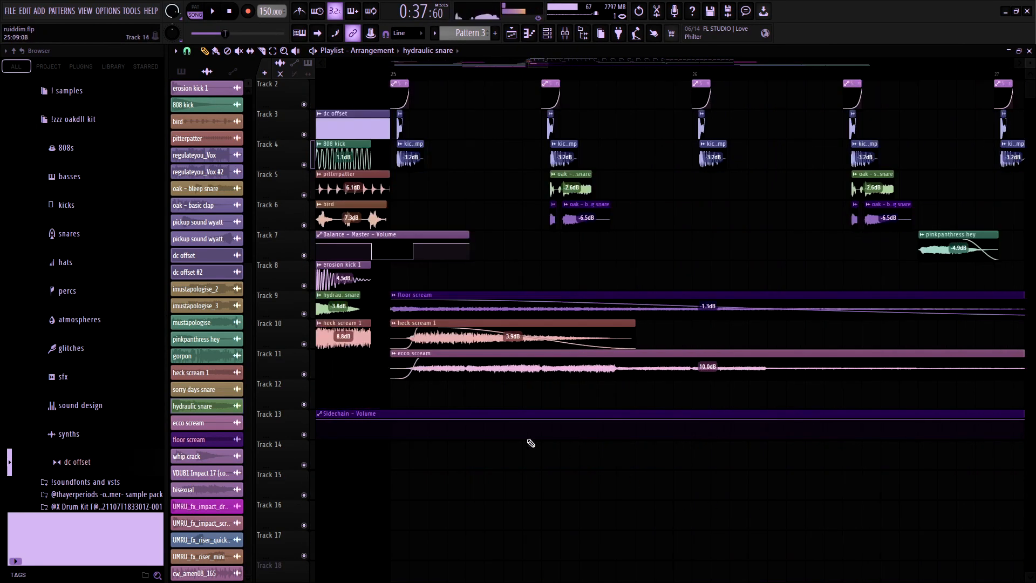
{"action": "scroll", "coordinate": [424, 340], "scroll_direction": "up", "scroll_amount": 4}
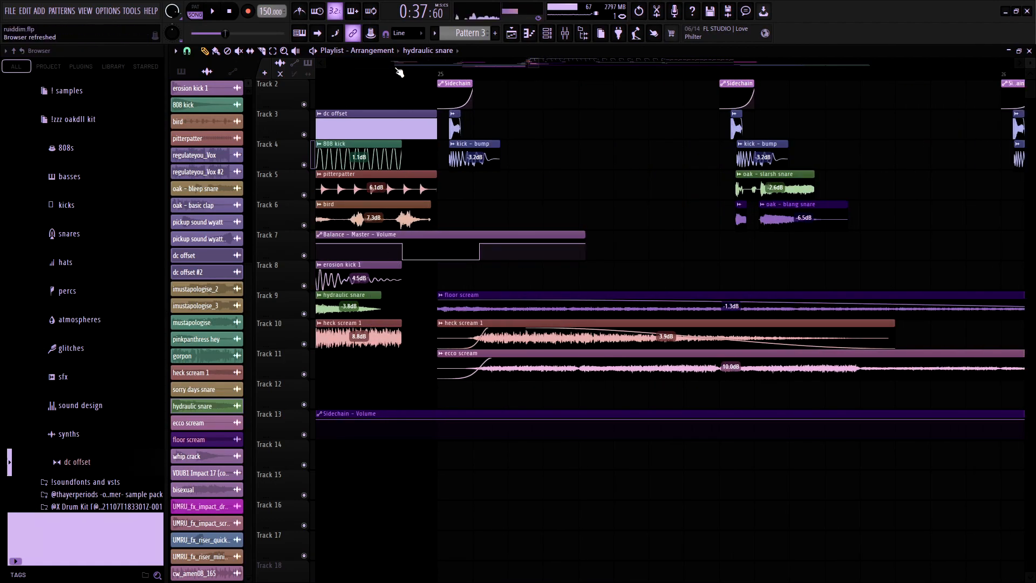
{"action": "scroll", "coordinate": [415, 270], "scroll_direction": "up", "scroll_amount": 2}
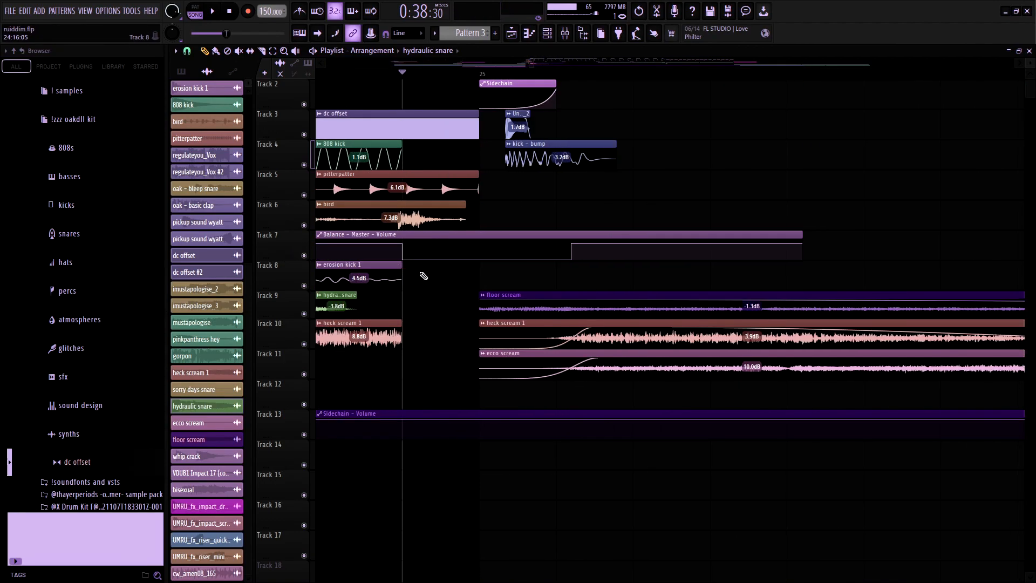
{"action": "left_click", "coordinate": [402, 243]}
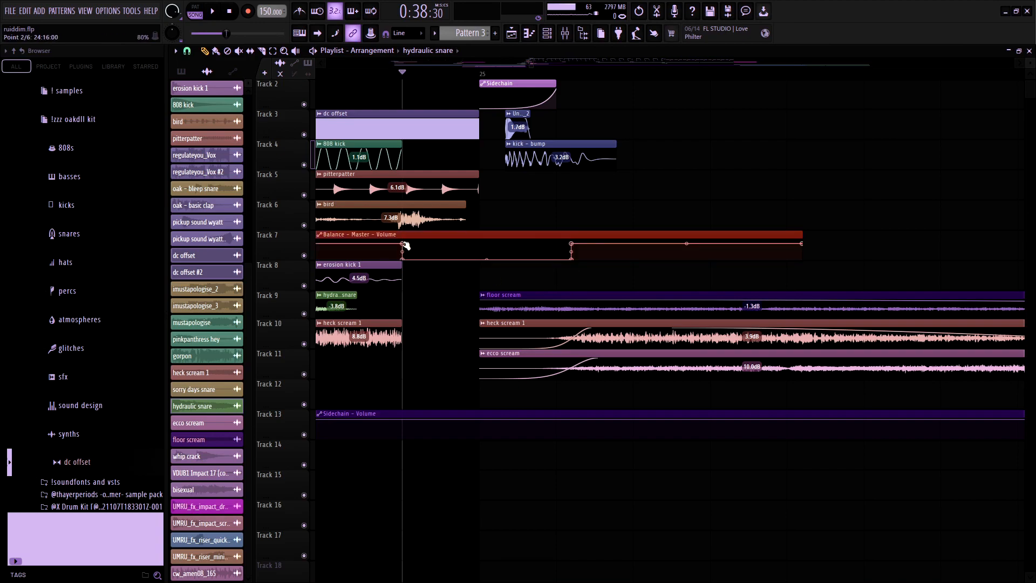
{"action": "left_click_drag", "start_coordinate": [415, 248], "coordinate": [589, 274]}
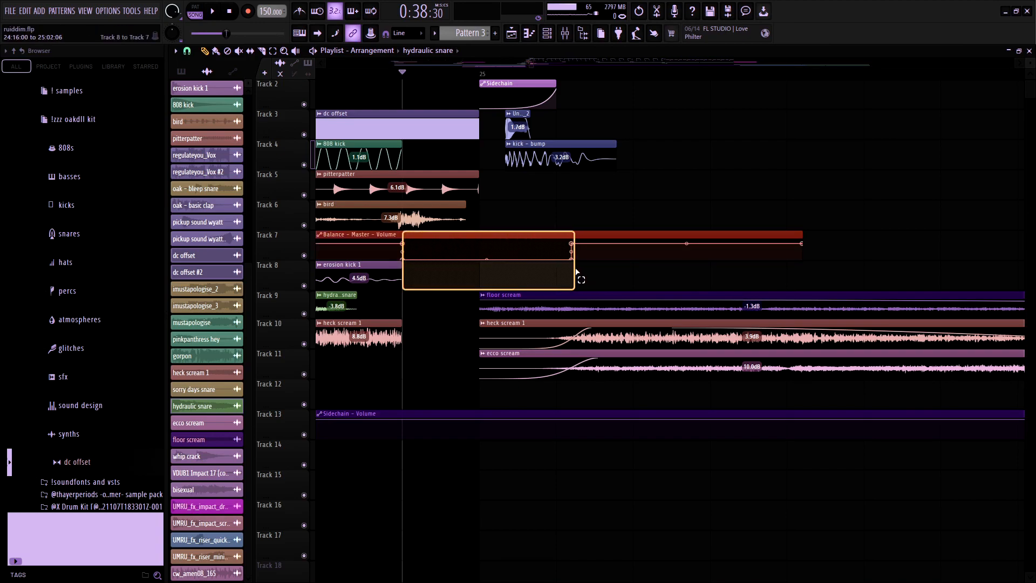
{"action": "left_click", "coordinate": [574, 272]}
{"action": "left_click", "coordinate": [462, 273], "text": "ctrl"}
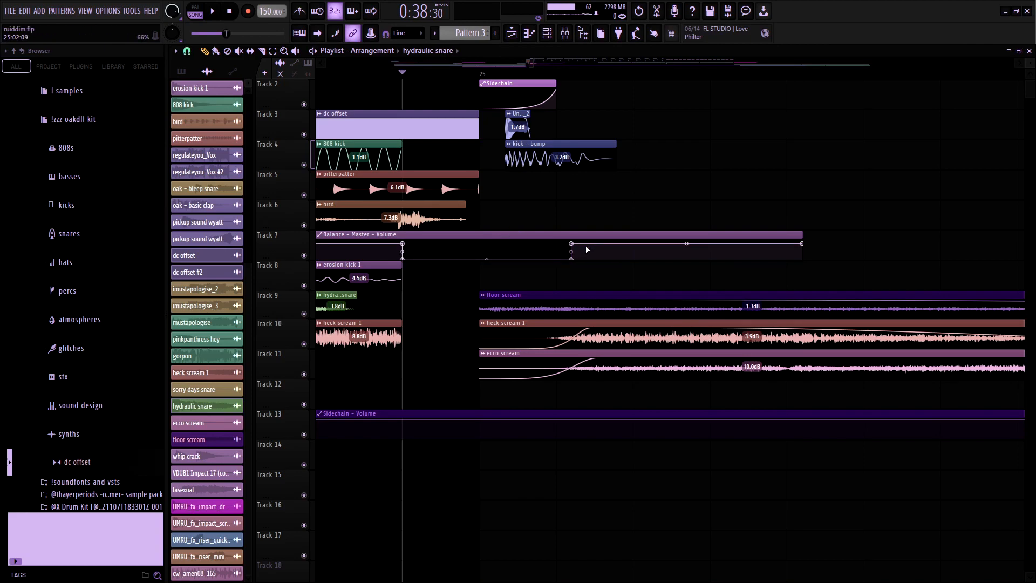
- Compare the dip in the Balance - Master - Volume automation with the surrounding clips before and after bar 25
{"action": "scroll", "coordinate": [665, 252], "scroll_direction": "down", "scroll_amount": 3}
{"action": "scroll", "coordinate": [743, 254], "scroll_direction": "down", "scroll_amount": 2}
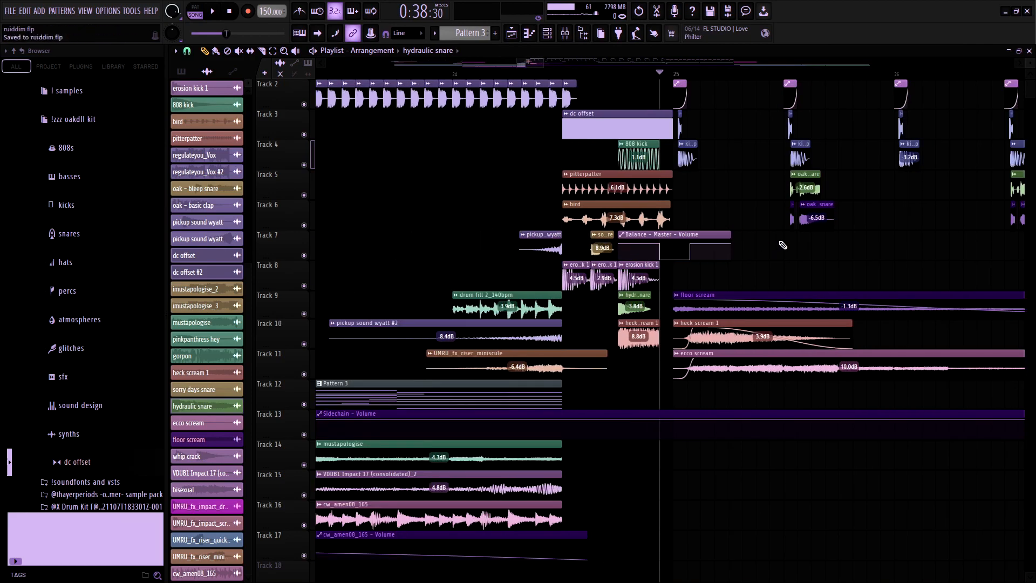
{"action": "scroll", "coordinate": [784, 246], "scroll_direction": "up", "scroll_amount": 1}
{"action": "scroll", "coordinate": [766, 258], "scroll_direction": "up", "scroll_amount": 2}
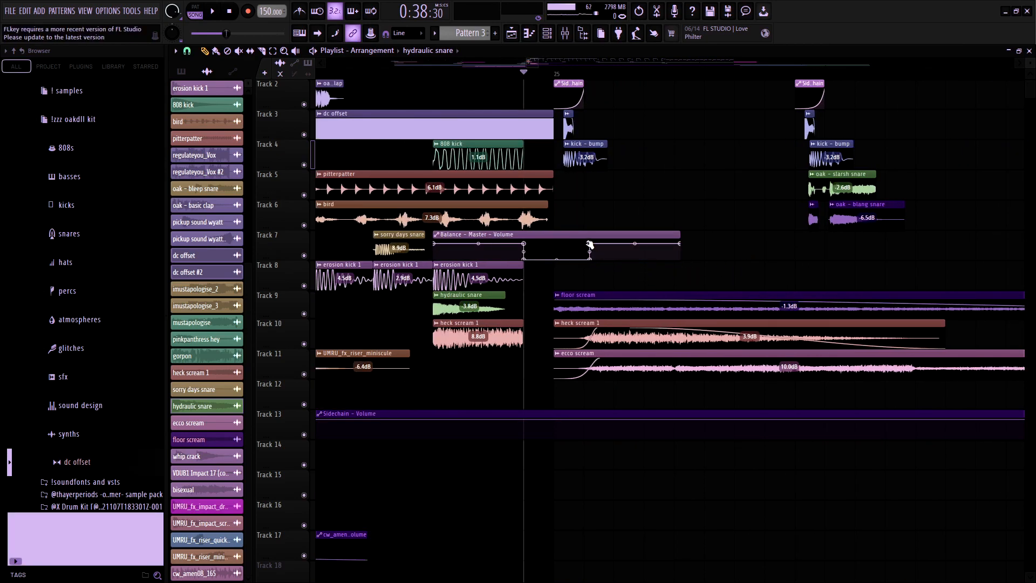
{"action": "scroll", "coordinate": [584, 234], "scroll_direction": "up", "scroll_amount": 2}
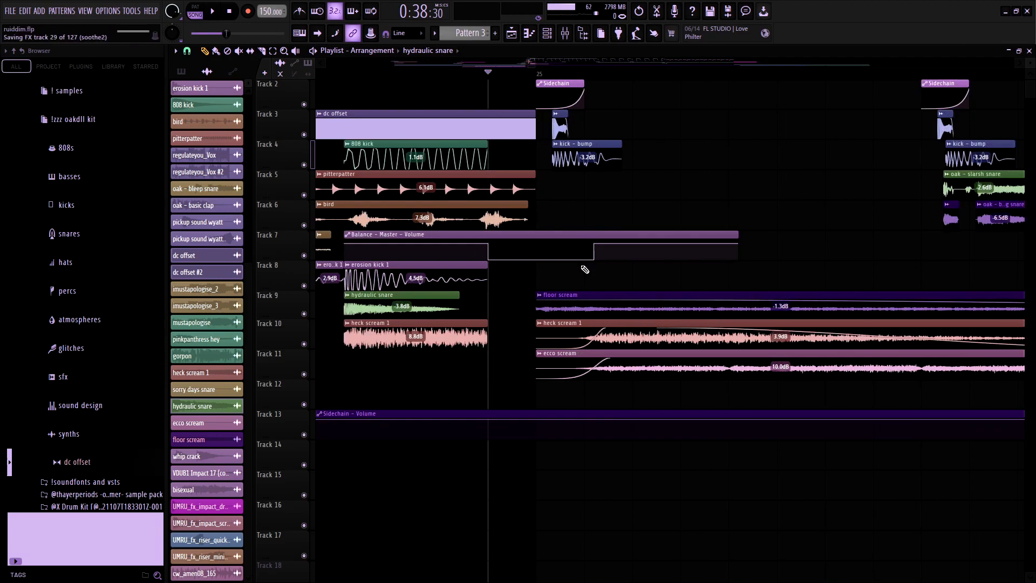
{"action": "scroll", "coordinate": [585, 267], "scroll_direction": "up", "scroll_amount": 2}
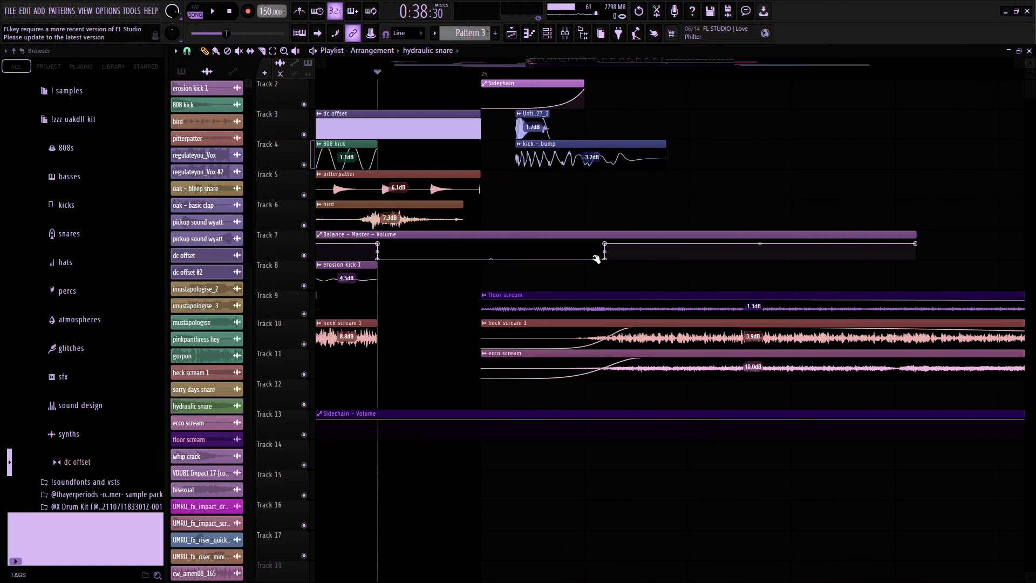
{"action": "scroll", "coordinate": [599, 259], "scroll_direction": "down", "scroll_amount": 1}
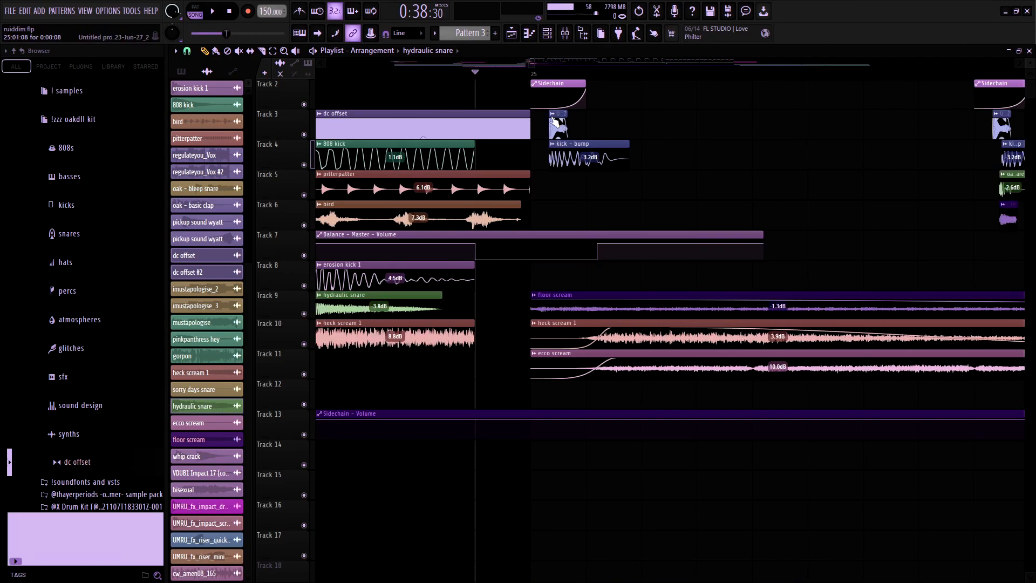
- Move the playback position to the start of bar 25 and examine the clips that begin there
{"action": "left_click_drag", "start_coordinate": [526, 65], "coordinate": [527, 65]}
{"action": "left_click", "coordinate": [527, 74]}
{"action": "scroll", "coordinate": [541, 261], "scroll_direction": "up", "scroll_amount": 1}
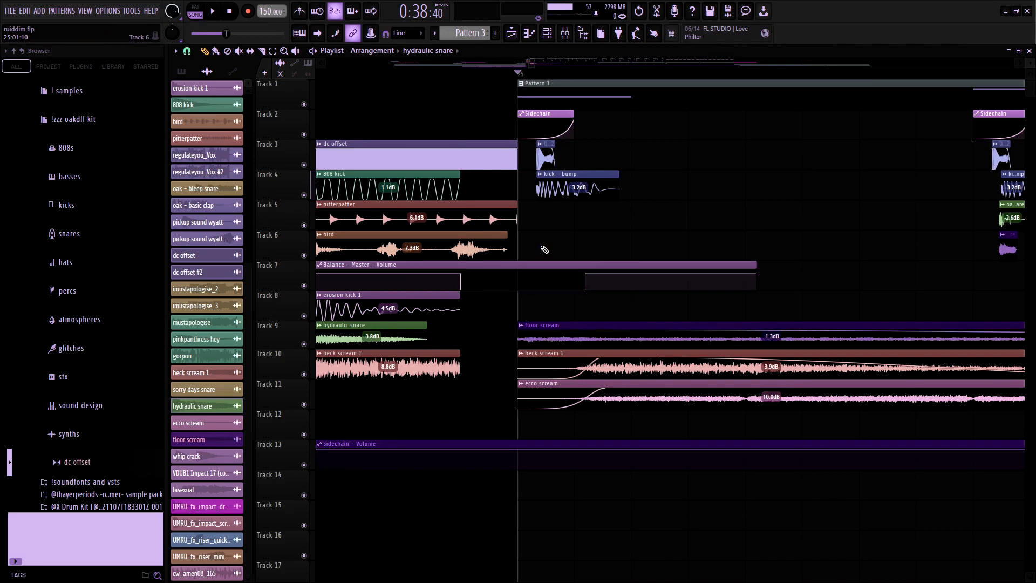
{"action": "scroll", "coordinate": [543, 249], "scroll_direction": "down", "scroll_amount": 3}
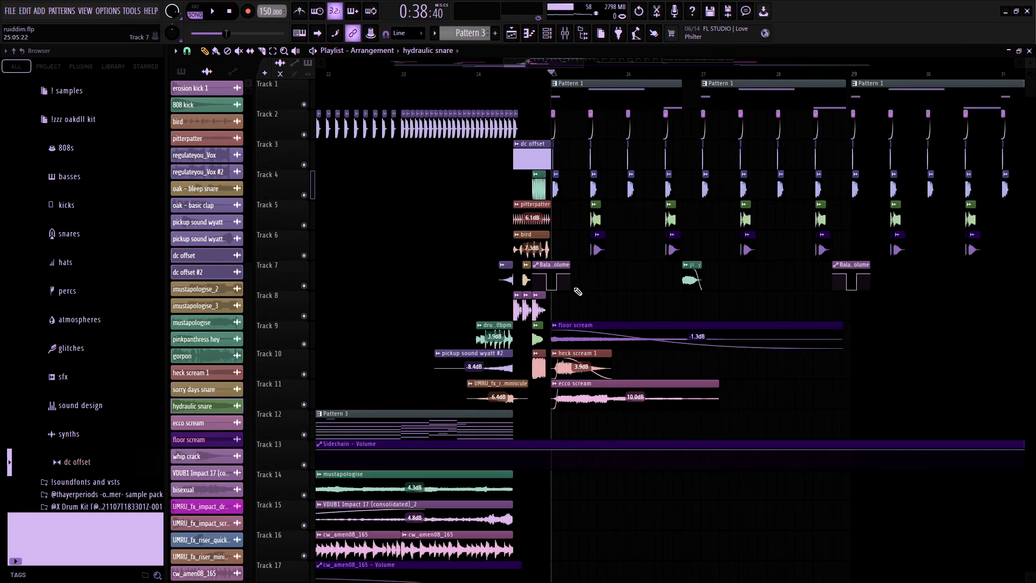
{"action": "scroll", "coordinate": [593, 305], "scroll_direction": "up", "scroll_amount": 3}
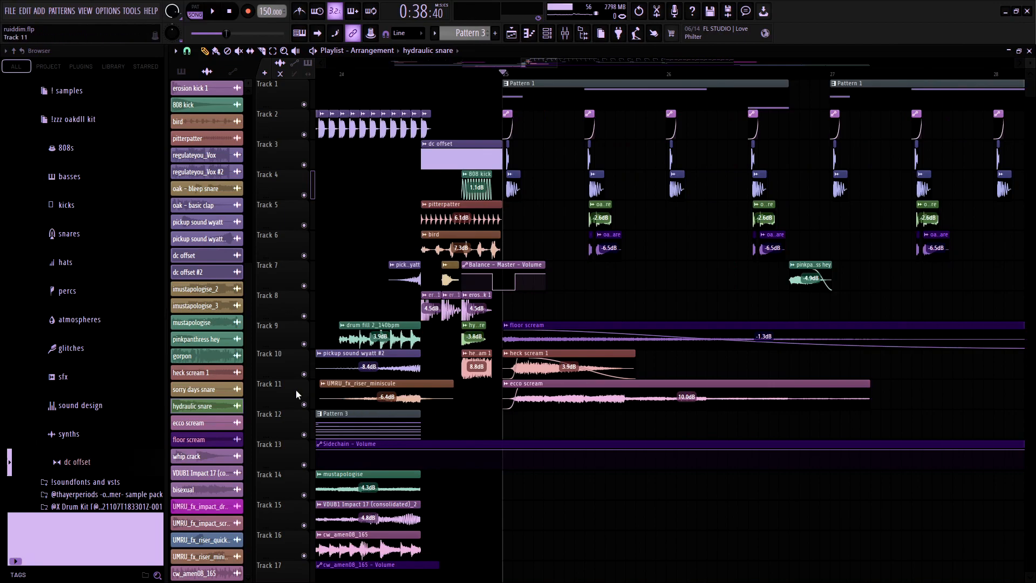
- Solo Track 10, unmute Tracks 11 and 9, audition their scream clips from bar 25, and restore all tracks
{"action": "right_click", "coordinate": [304, 374]}
{"action": "left_click", "coordinate": [304, 405]}
{"action": "left_click", "coordinate": [304, 344]}
{"action": "key", "text": "space"}
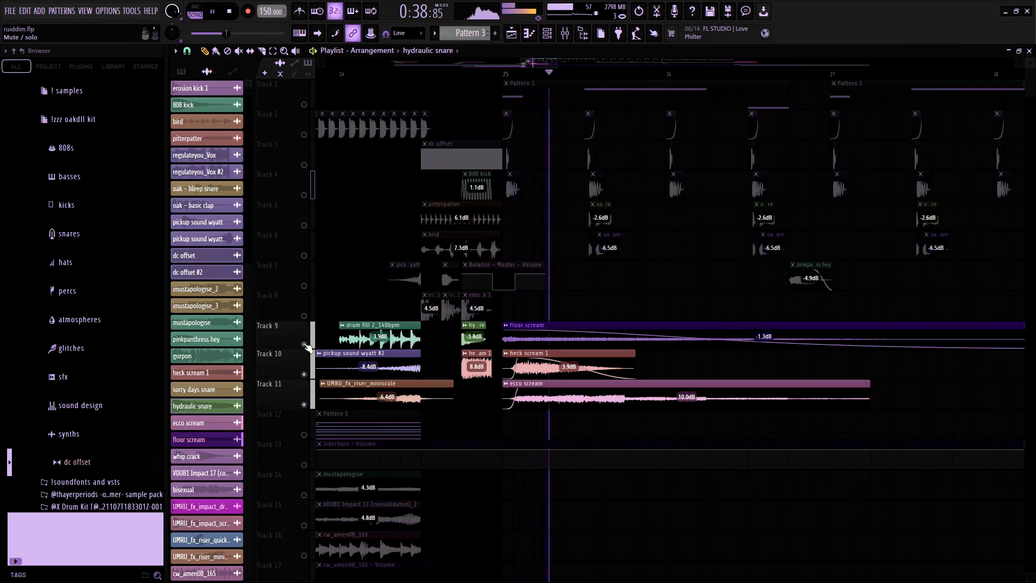
{"action": "scroll", "coordinate": [307, 347], "scroll_direction": "down", "scroll_amount": 2}
{"action": "key", "text": "space"}
{"action": "right_click", "coordinate": [304, 344]}
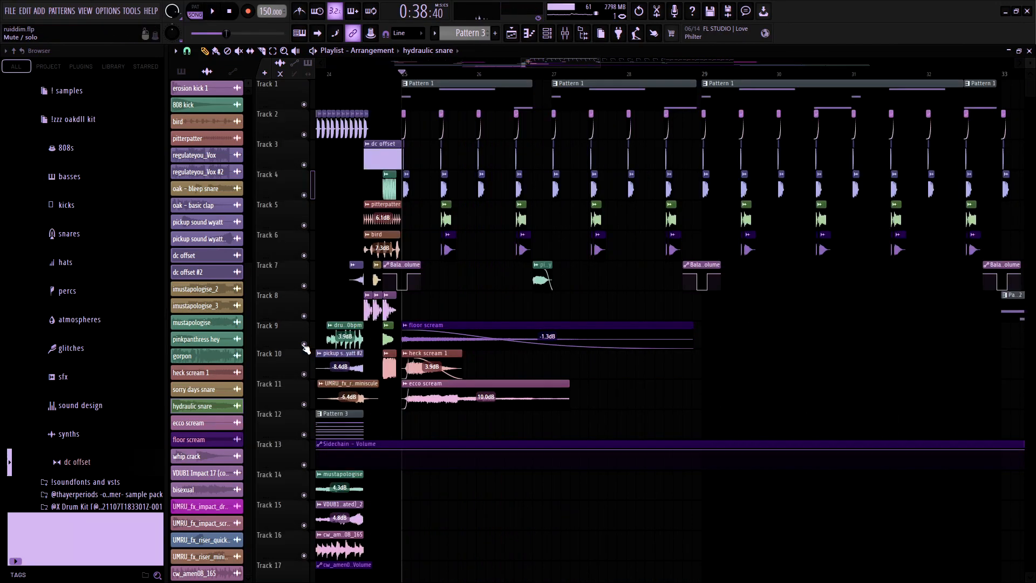
- Solo Track 1 in the playlist and select the Pattern 1 clip starting at bar 25
{"action": "scroll", "coordinate": [364, 308], "scroll_direction": "up", "scroll_amount": 3}
{"action": "key", "text": "ctrl+s"}
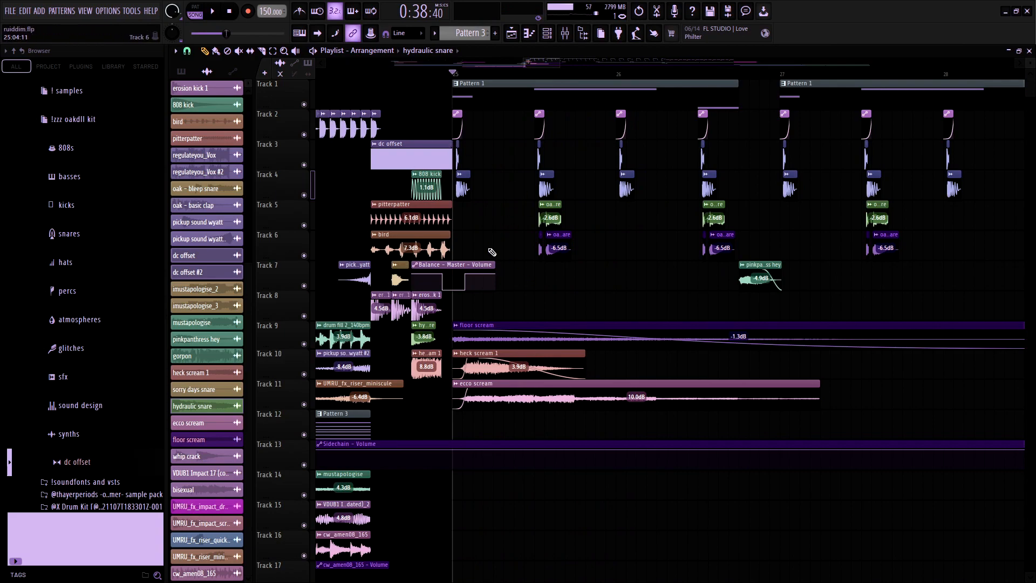
{"action": "right_click", "coordinate": [305, 104]}
{"action": "left_click", "coordinate": [477, 85]}
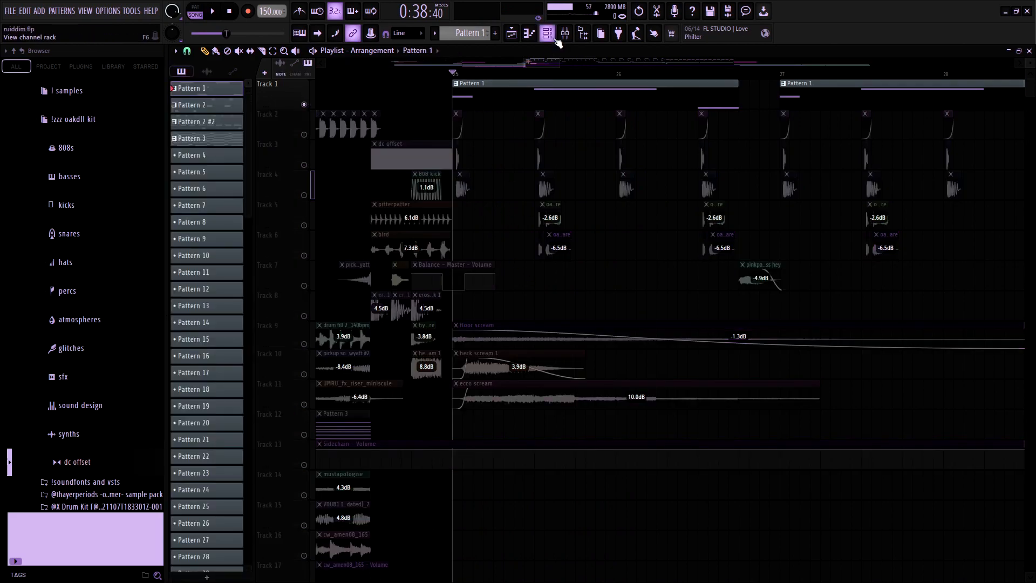
- Show the channel rack and mixer, then bypass every effect on Insert 1, from Ghz Lossy 3 through FabFilter Pro-Q 3
{"action": "left_click", "coordinate": [550, 37]}
{"action": "left_click", "coordinate": [564, 34]}
{"action": "scroll", "coordinate": [338, 343], "scroll_direction": "up", "scroll_amount": 7}
{"action": "left_click", "coordinate": [342, 348]}
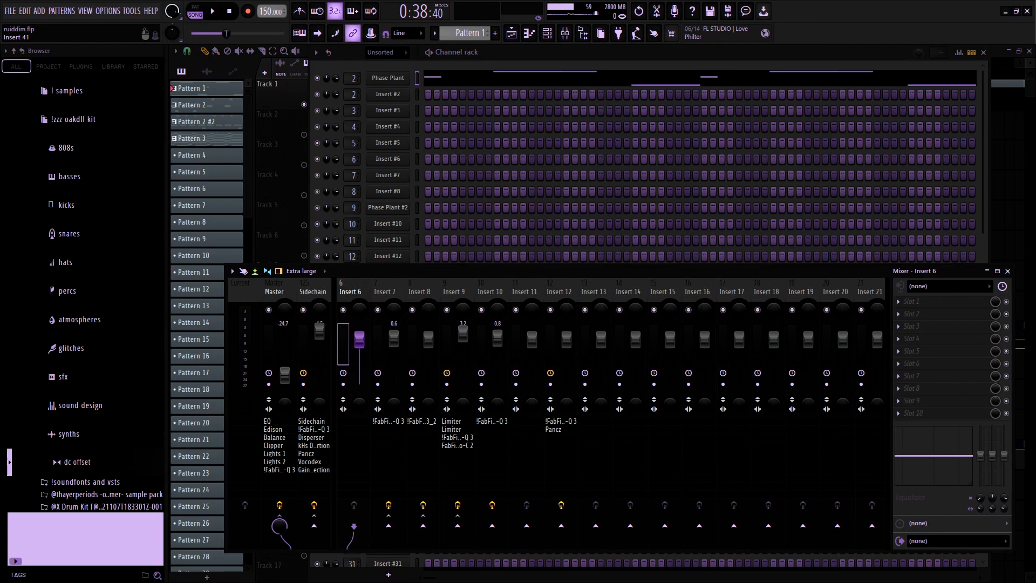
{"action": "scroll", "coordinate": [343, 354], "scroll_direction": "up", "scroll_amount": 2}
{"action": "left_click", "coordinate": [344, 359]}
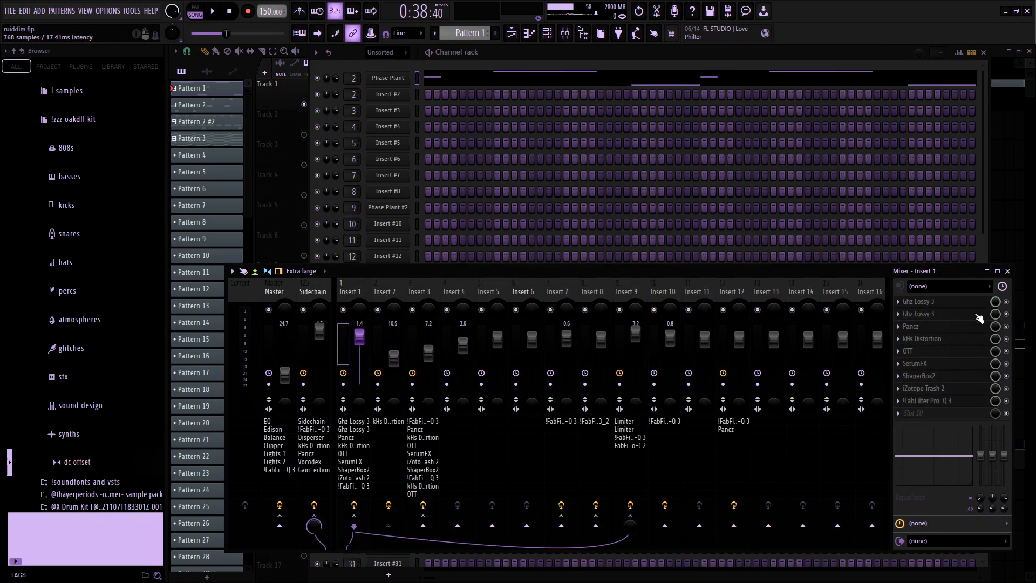
{"action": "left_click", "coordinate": [1007, 363]}
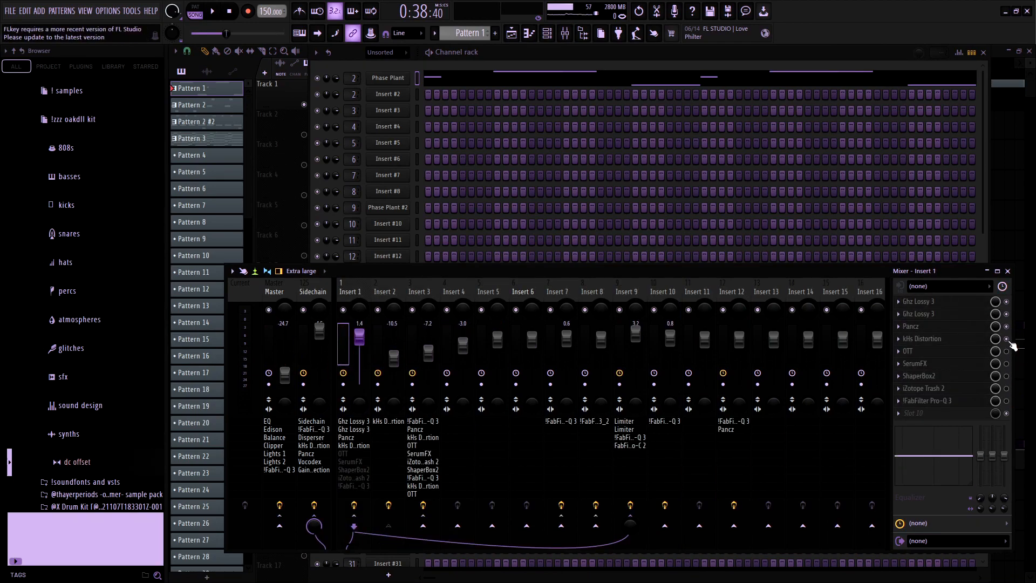
- Bypass kHs Distortion on Insert 2 and the full effect chain on Insert 3
{"action": "left_click", "coordinate": [373, 348]}
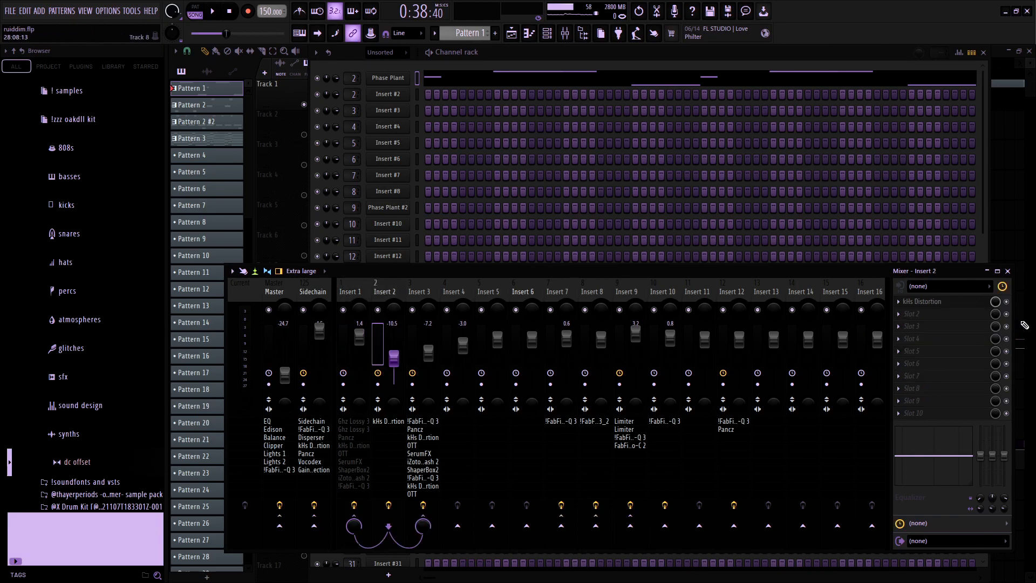
{"action": "left_click", "coordinate": [418, 343]}
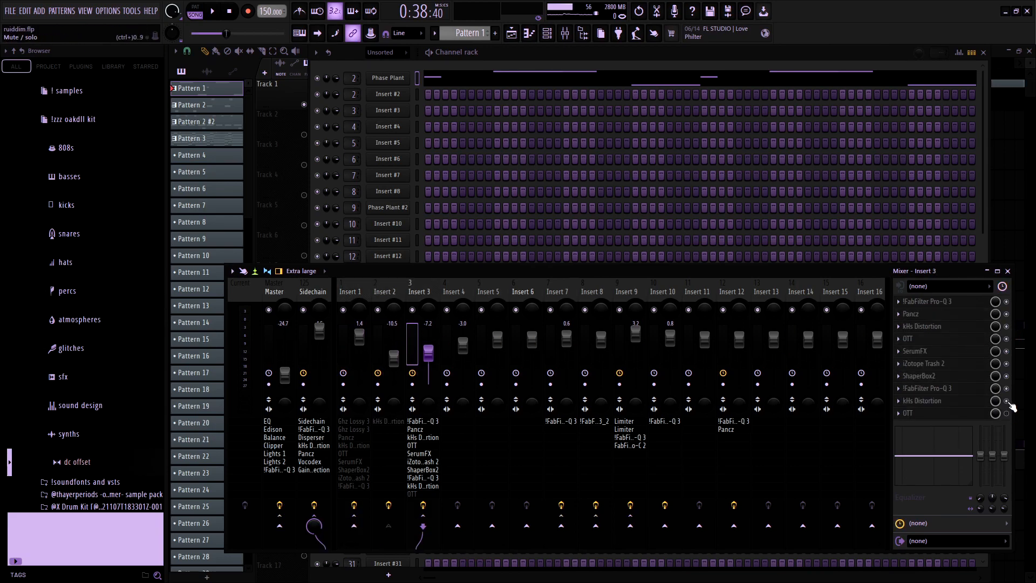
{"action": "left_click", "coordinate": [1007, 401]}
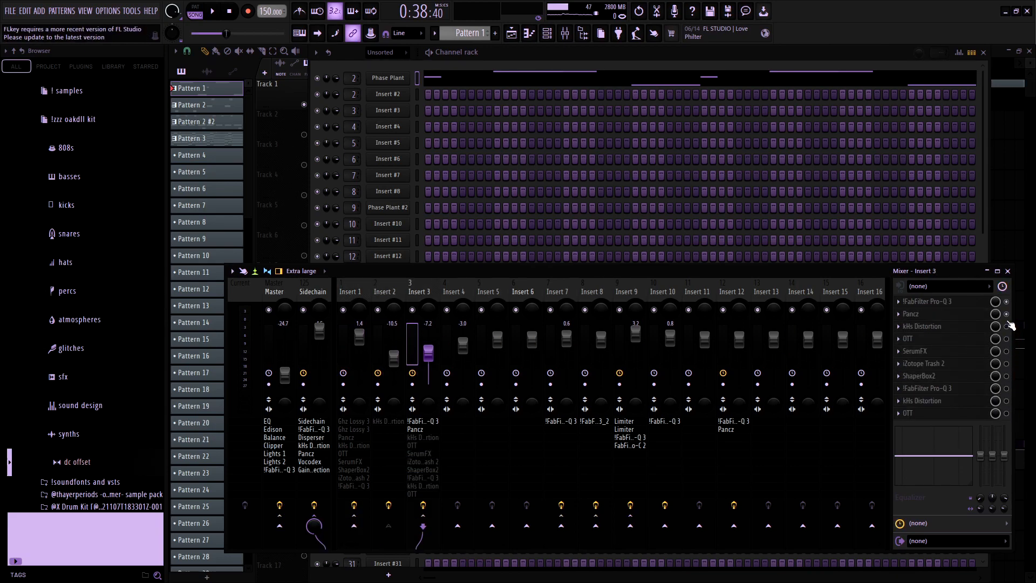
- Bypass FabFilter Pro-Q 3, Disperser, kHs Distortion, Pancz and Vocodex on the Sidechain mixer track
{"action": "left_click", "coordinate": [330, 339]}
{"action": "left_click", "coordinate": [1006, 351]}
{"action": "left_click", "coordinate": [1006, 363]}
{"action": "left_click", "coordinate": [1008, 339]}
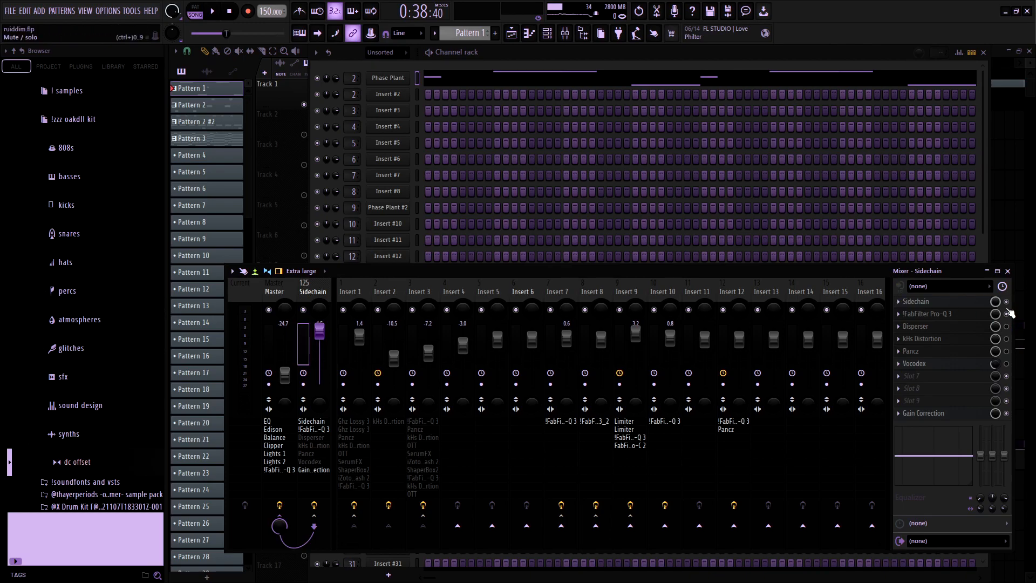
- Return to the playlist and audition the dry Pattern 1 from bar 25 with Track 2 unmuted as well
{"action": "key", "text": "space"}
{"action": "key", "text": "F6"}
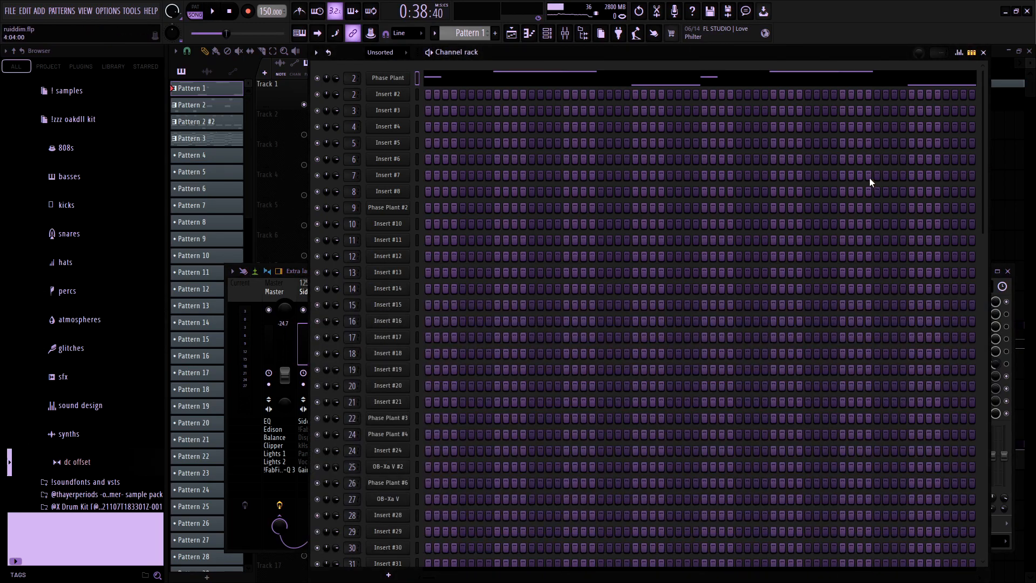
{"action": "key", "text": "F6"}
{"action": "key", "text": "F9"}
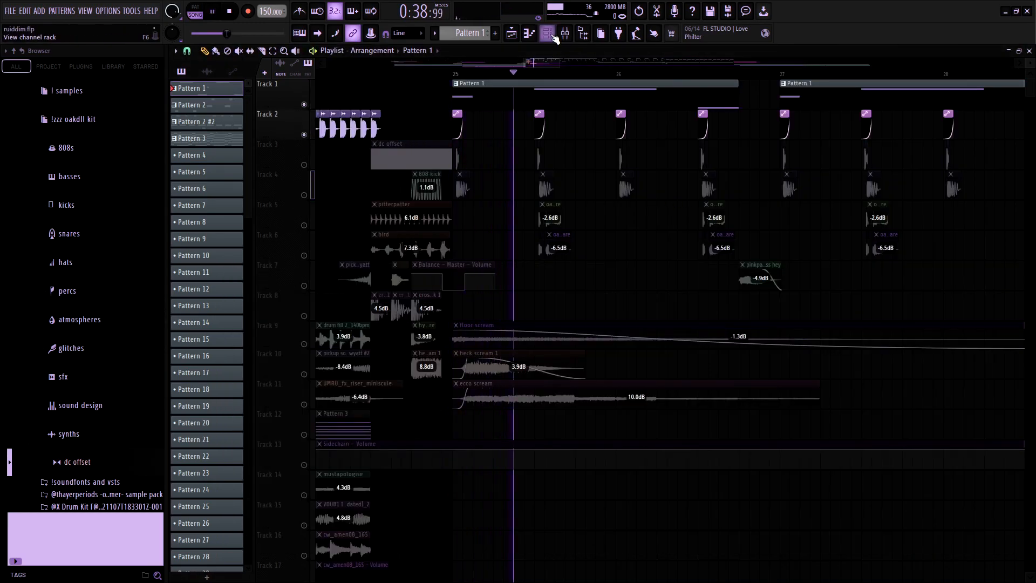
- Open the first Phase Plant channel of Pattern 1 and examine its first noise, filter and envelope group
{"action": "key", "text": "F6"}
{"action": "left_click", "coordinate": [391, 79]}
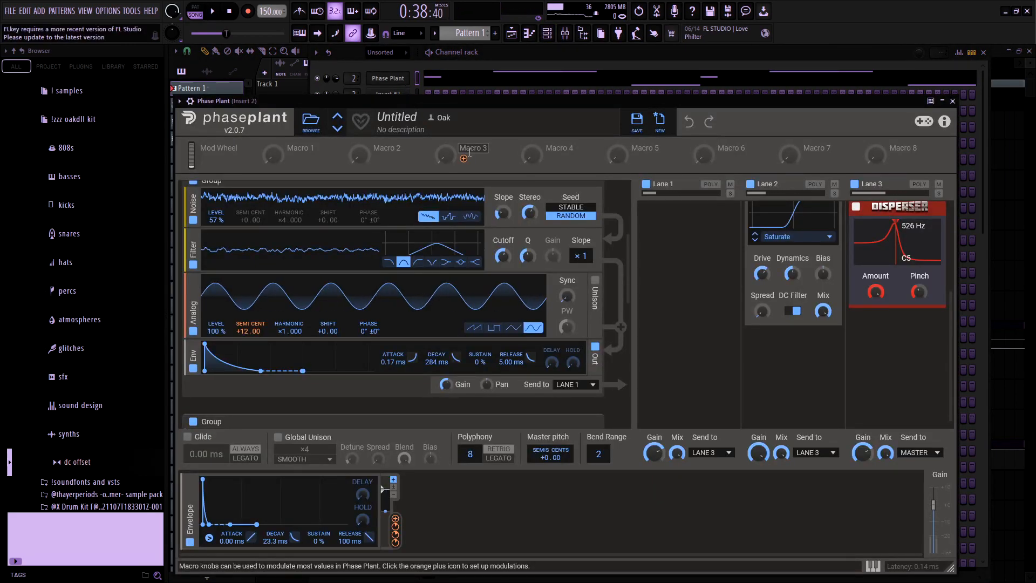
{"action": "scroll", "coordinate": [335, 254], "scroll_direction": "up", "scroll_amount": 5}
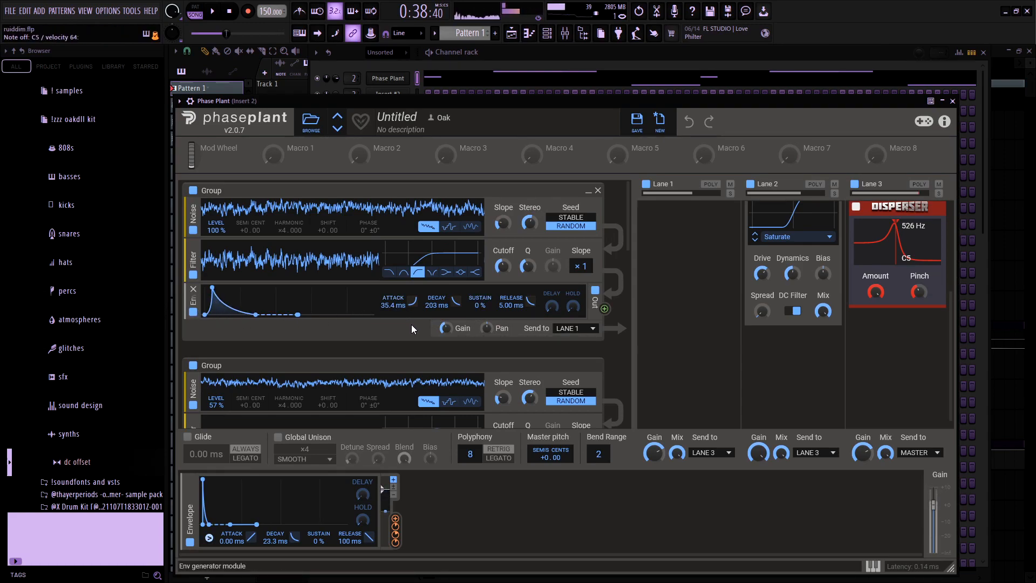
- Examine Phase Plant's second generator group and audition it with the Analog sine oscillator disabled and re-enabled
{"action": "scroll", "coordinate": [338, 341], "scroll_direction": "down", "scroll_amount": 1}
{"action": "scroll", "coordinate": [328, 333], "scroll_direction": "down", "scroll_amount": 1}
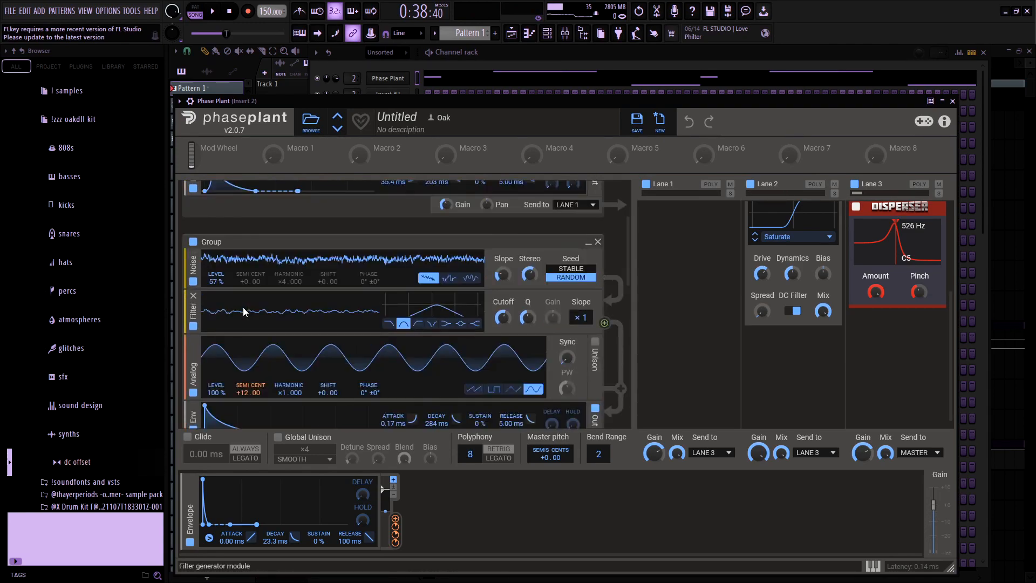
{"action": "scroll", "coordinate": [262, 308], "scroll_direction": "down", "scroll_amount": 1}
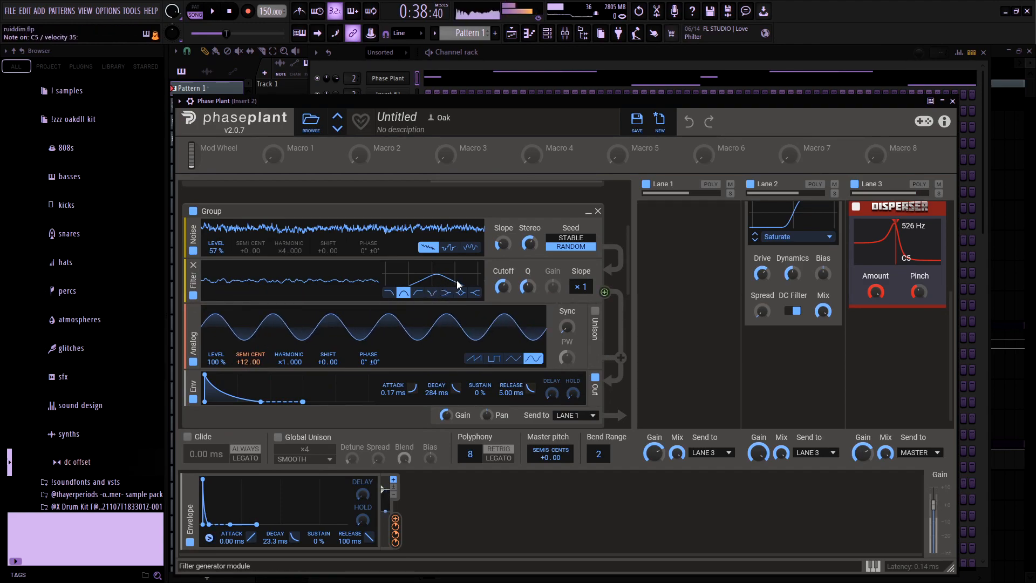
{"action": "left_click", "coordinate": [193, 360]}
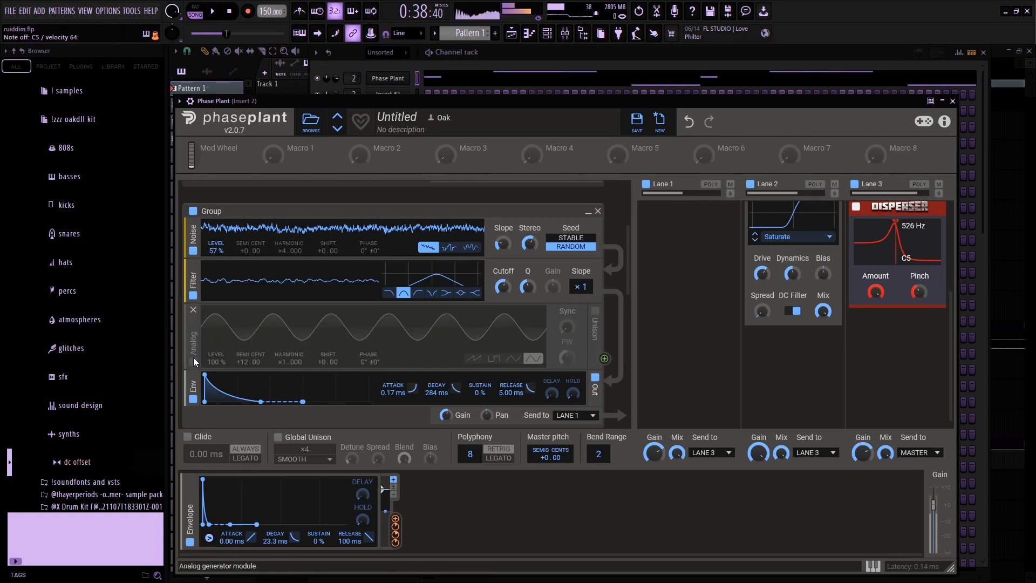
{"action": "left_click", "coordinate": [194, 361]}
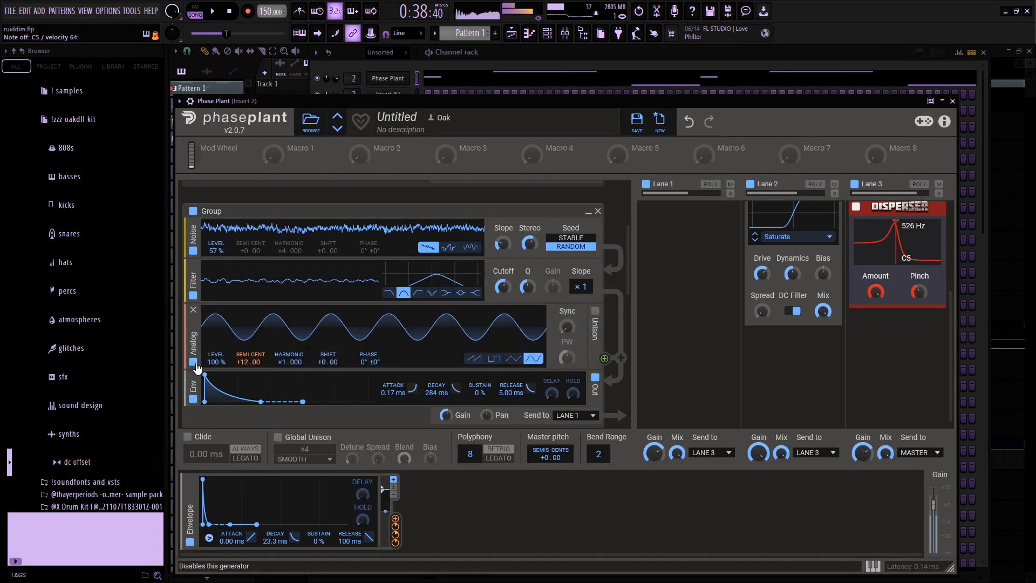
- Examine the second group's oscillator tuning and the third group's low Analog sine oscillator routed to Lane 2
{"action": "scroll", "coordinate": [196, 367], "scroll_direction": "down", "scroll_amount": 1}
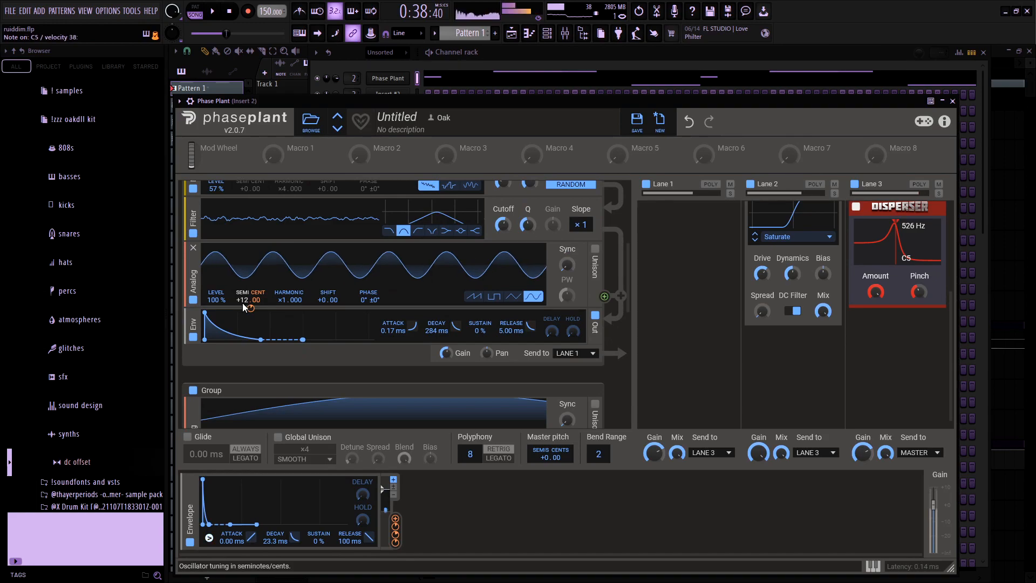
{"action": "scroll", "coordinate": [243, 297], "scroll_direction": "down", "scroll_amount": 2}
{"action": "scroll", "coordinate": [282, 291], "scroll_direction": "down", "scroll_amount": 1}
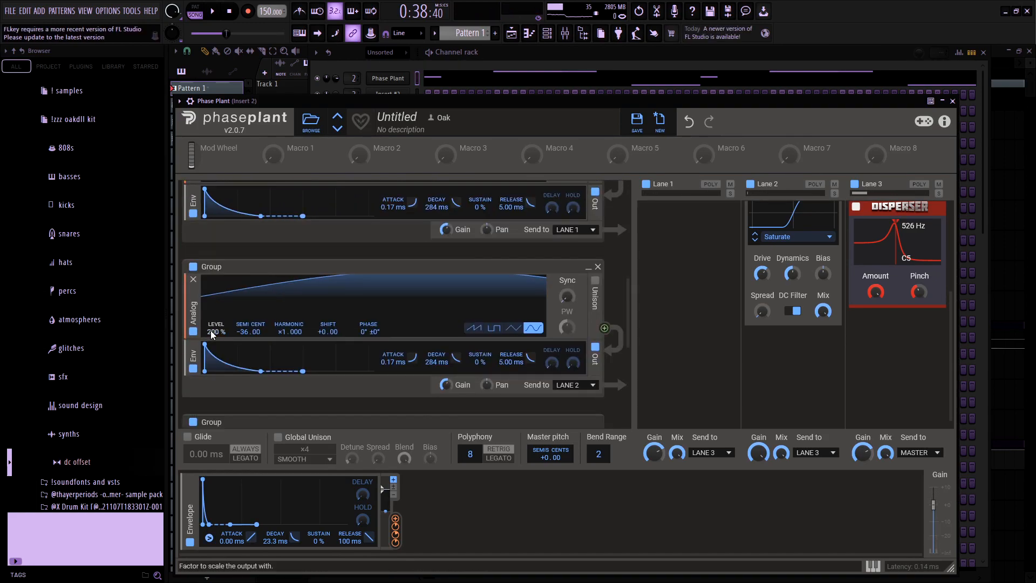
{"action": "scroll", "coordinate": [240, 319], "scroll_direction": "down", "scroll_amount": 2}
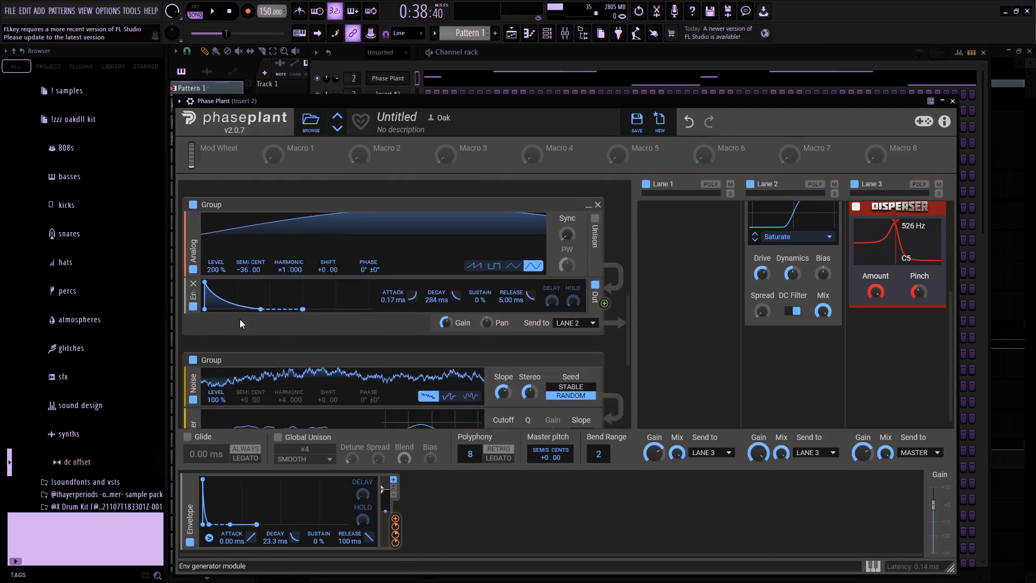
- Audition the last generator group, with its noise, filter and Analog sine, by disabling and re-enabling the whole group
{"action": "scroll", "coordinate": [218, 267], "scroll_direction": "down", "scroll_amount": 5}
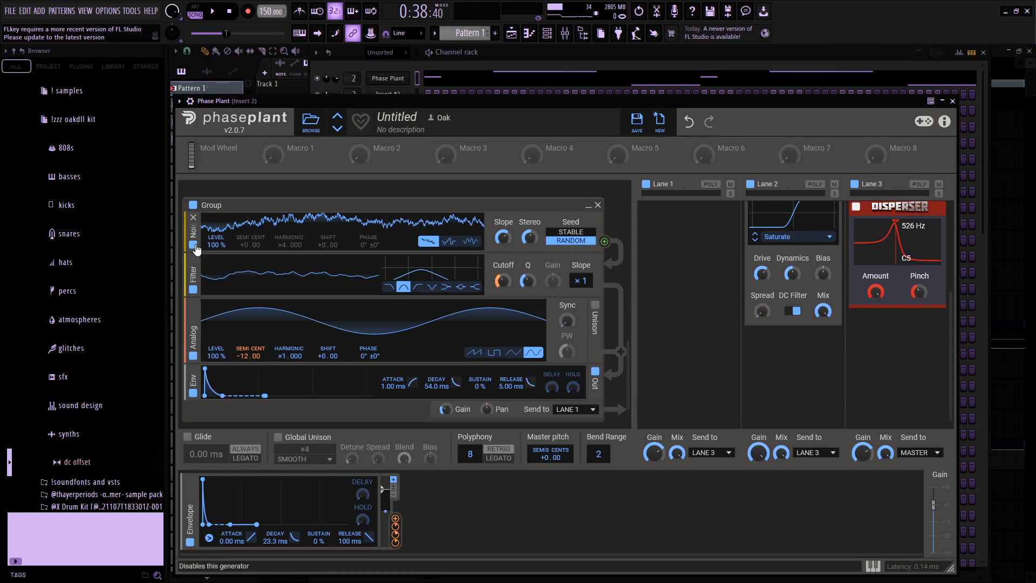
{"action": "left_click", "coordinate": [193, 205]}
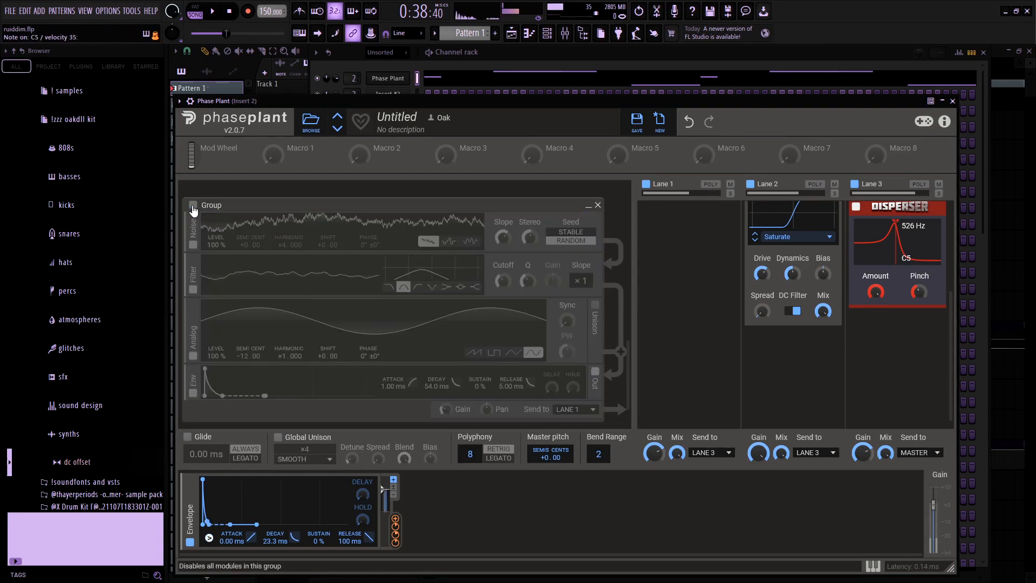
{"action": "left_click", "coordinate": [192, 205]}
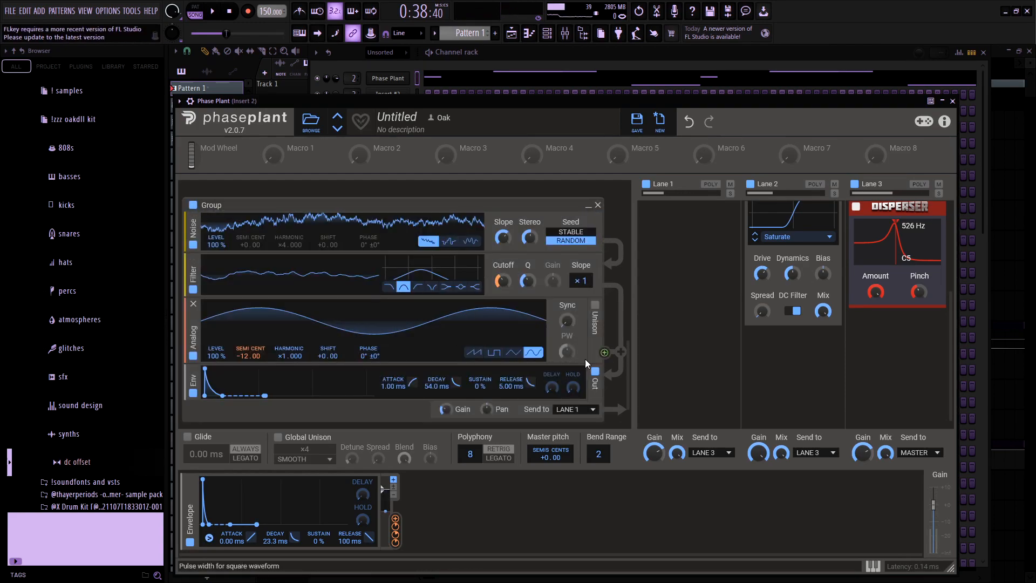
- Examine how the generator groups route into the lanes, the filters in Lanes 1 and 2, and the available generator modules
{"action": "scroll", "coordinate": [627, 312], "scroll_direction": "down", "scroll_amount": 8}
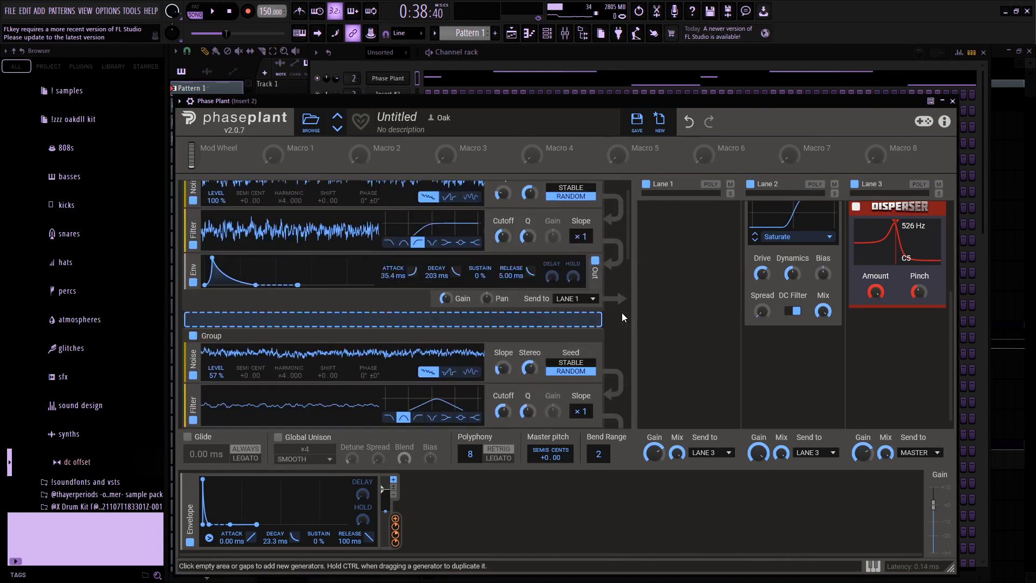
{"action": "scroll", "coordinate": [621, 317], "scroll_direction": "up", "scroll_amount": 1}
{"action": "scroll", "coordinate": [688, 350], "scroll_direction": "up", "scroll_amount": 5}
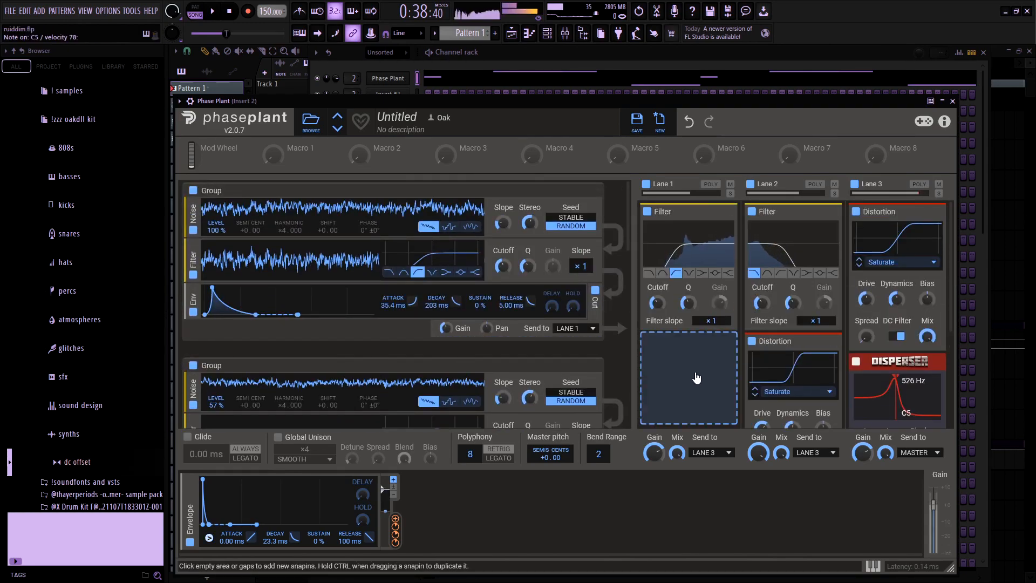
{"action": "scroll", "coordinate": [607, 353], "scroll_direction": "down", "scroll_amount": 4}
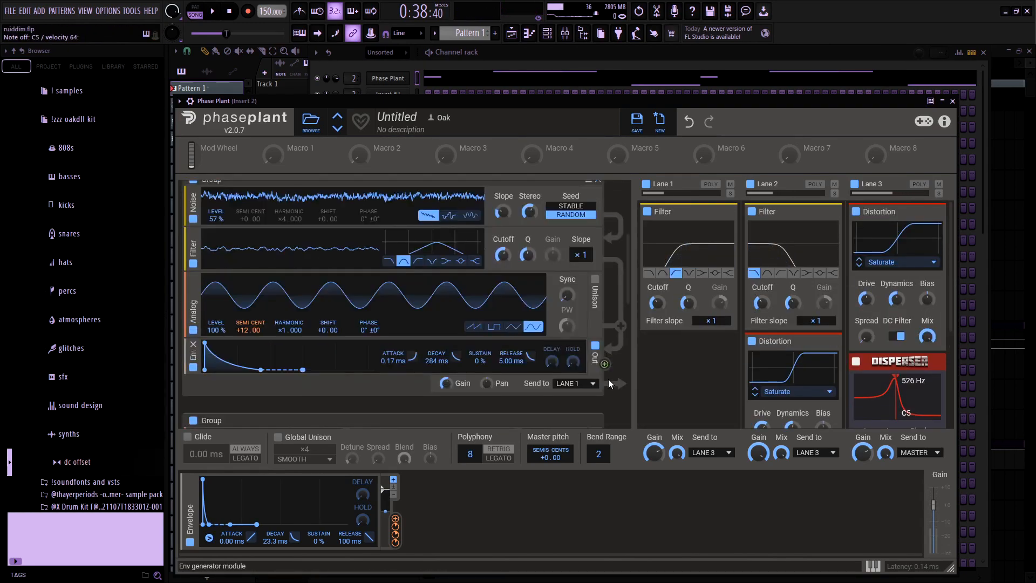
{"action": "scroll", "coordinate": [607, 375], "scroll_direction": "down", "scroll_amount": 5}
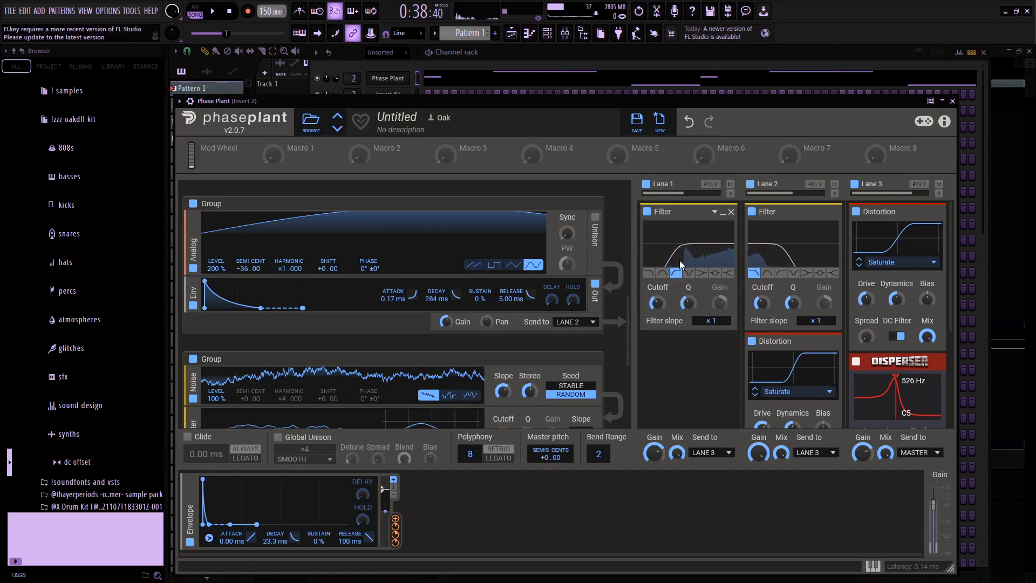
{"action": "left_click", "coordinate": [492, 277]}
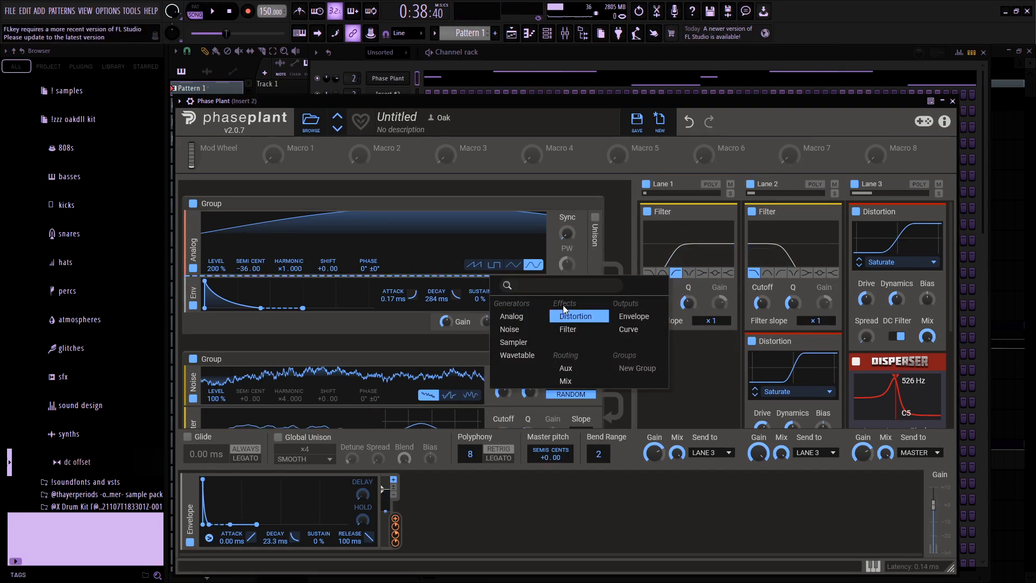
{"action": "left_click", "coordinate": [716, 377]}
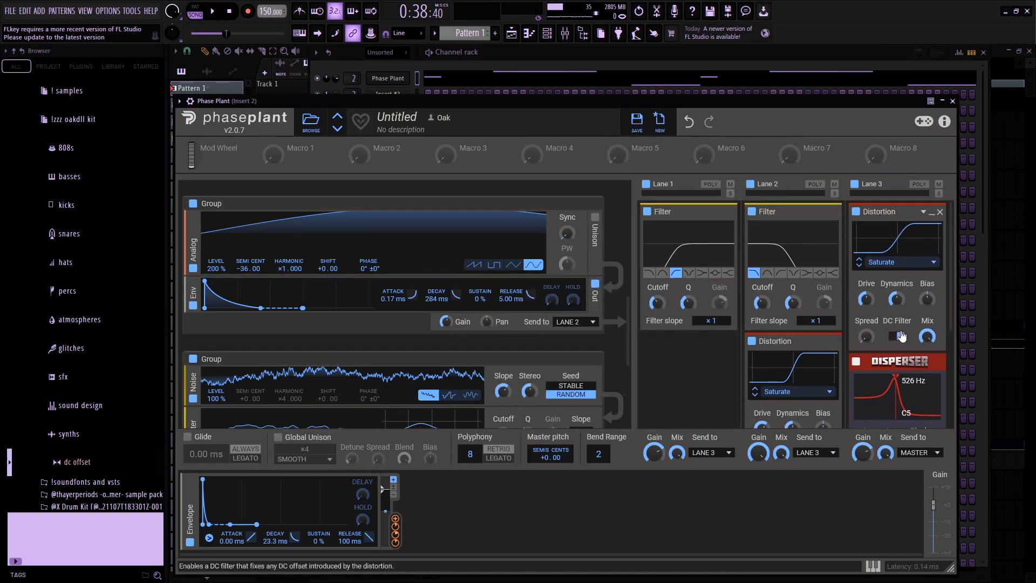
- Compare the sound with Lane 3's Disperser disabled and re-enabled, and examine the Distortion above it
{"action": "scroll", "coordinate": [872, 346], "scroll_direction": "down", "scroll_amount": 2}
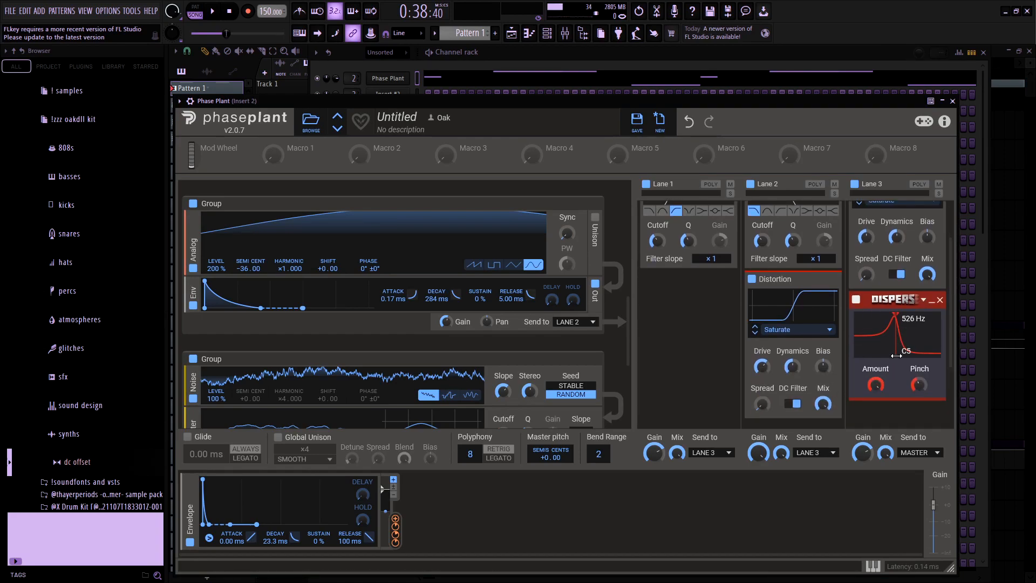
{"action": "left_click", "coordinate": [856, 300]}
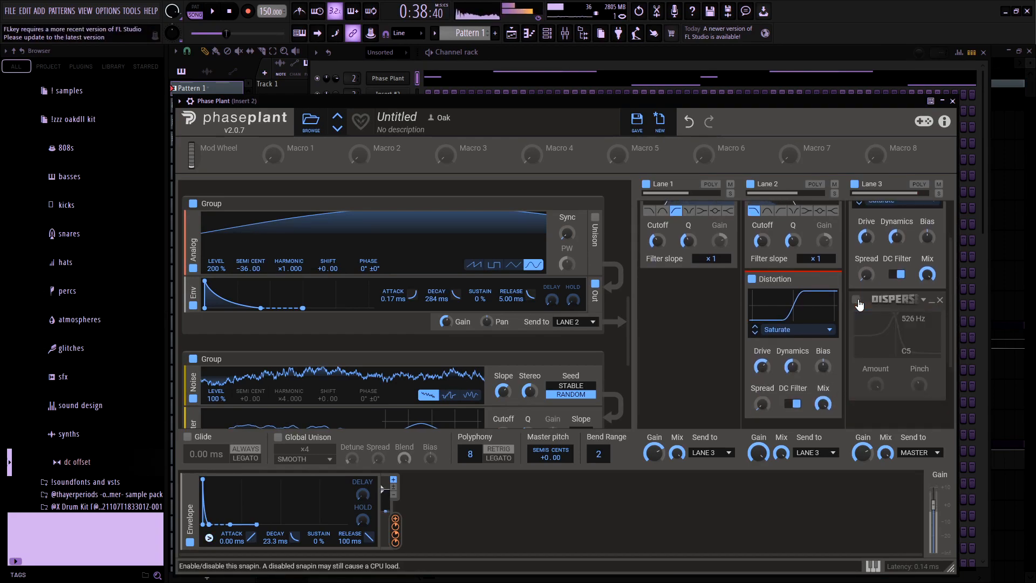
{"action": "left_click", "coordinate": [857, 301]}
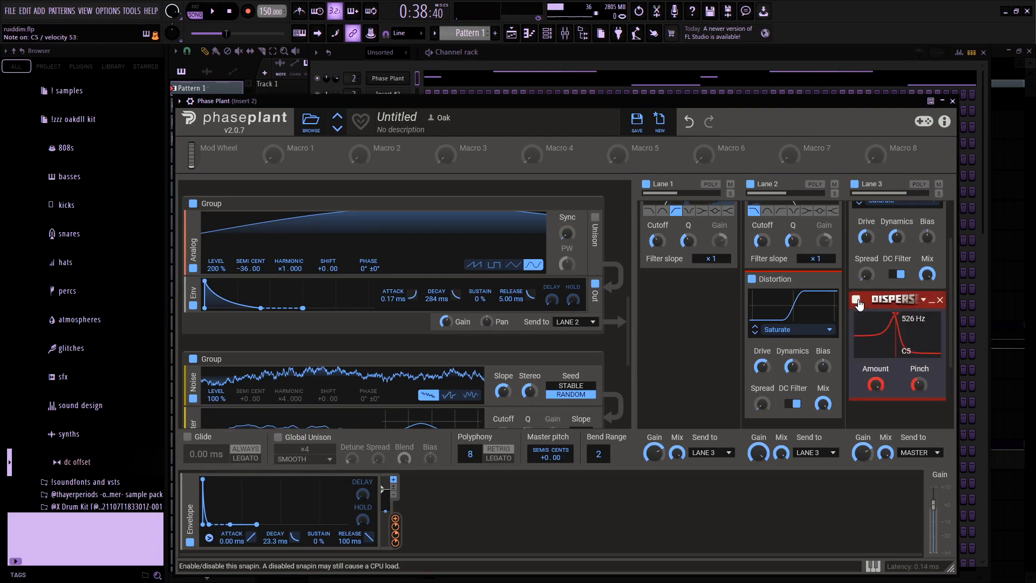
{"action": "scroll", "coordinate": [899, 311], "scroll_direction": "up", "scroll_amount": 2}
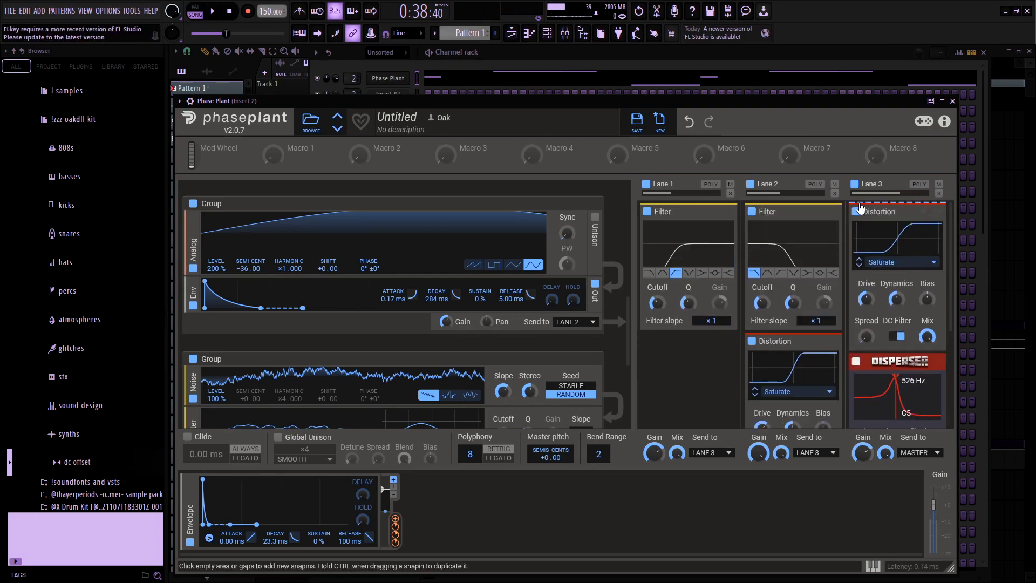
- Close Phase Plant and re-enable kHs Distortion on mixer Insert 2
{"action": "left_click", "coordinate": [953, 101]}
{"action": "key", "text": "F9"}
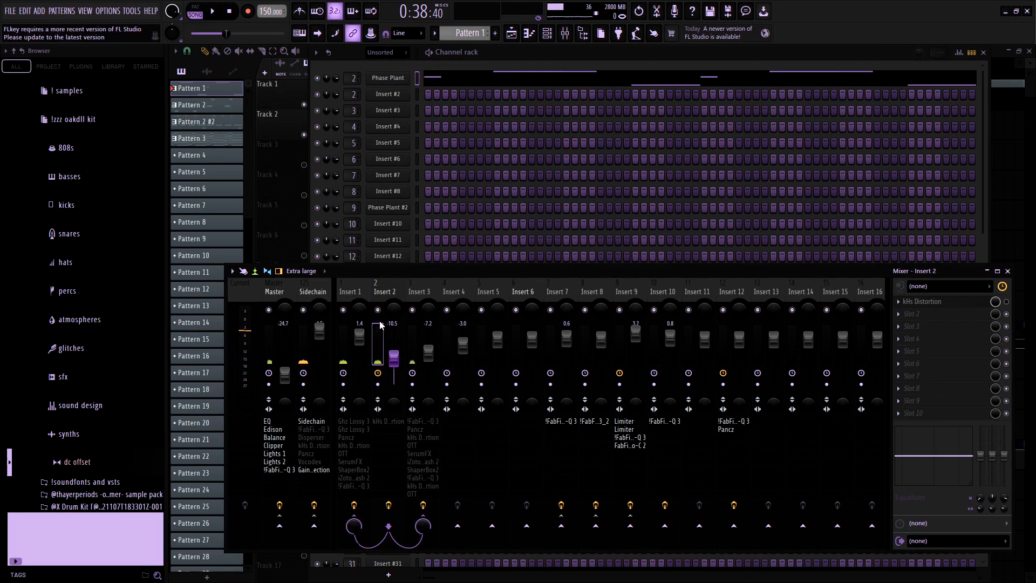
{"action": "left_click", "coordinate": [1006, 301]}
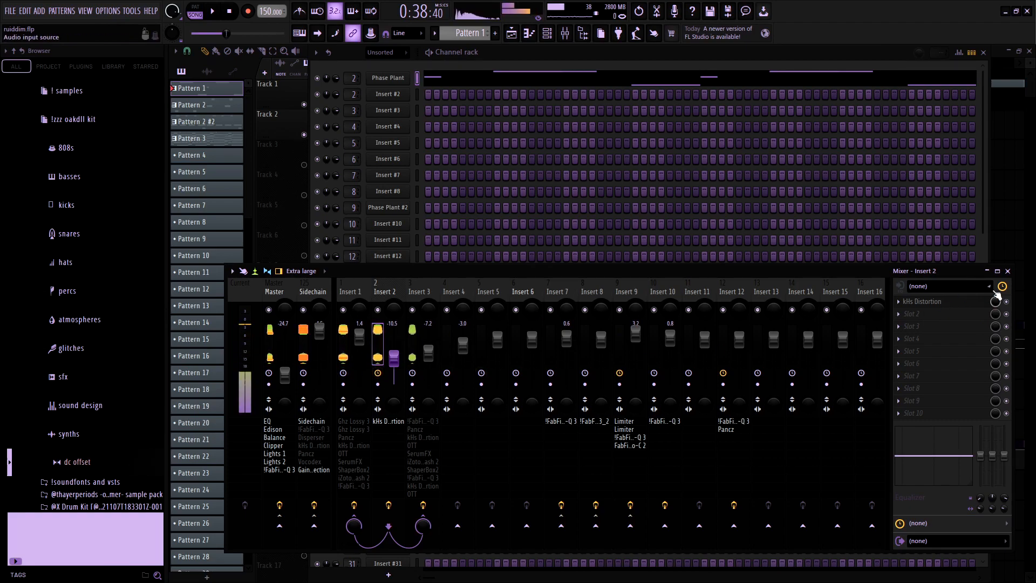
- Examine how mixer Insert 2 is routed into Inserts 1 and 3, comparing the effect chains on the three inserts
{"action": "left_click", "coordinate": [924, 302]}
{"action": "left_click", "coordinate": [348, 341]}
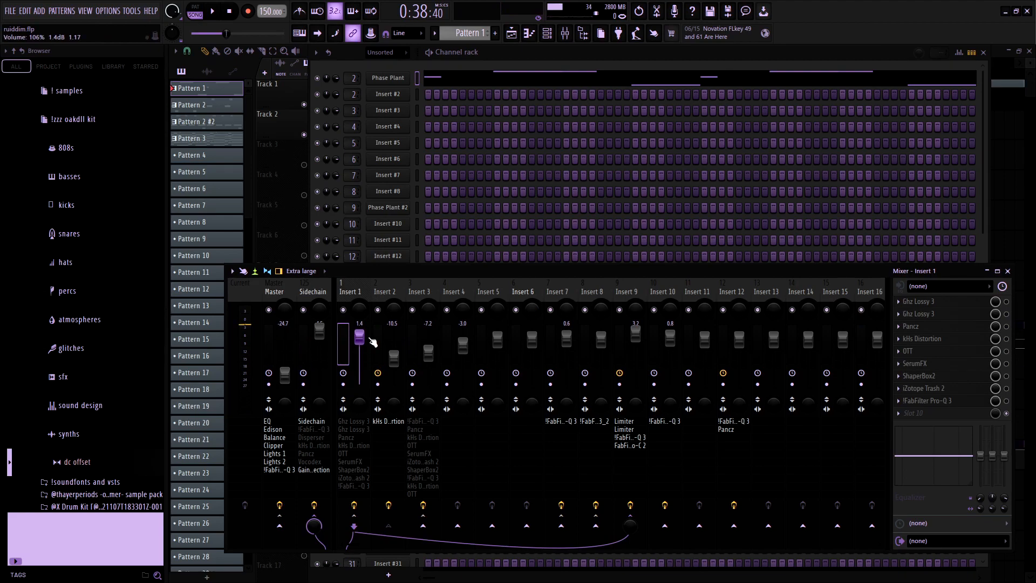
{"action": "left_click", "coordinate": [410, 333]}
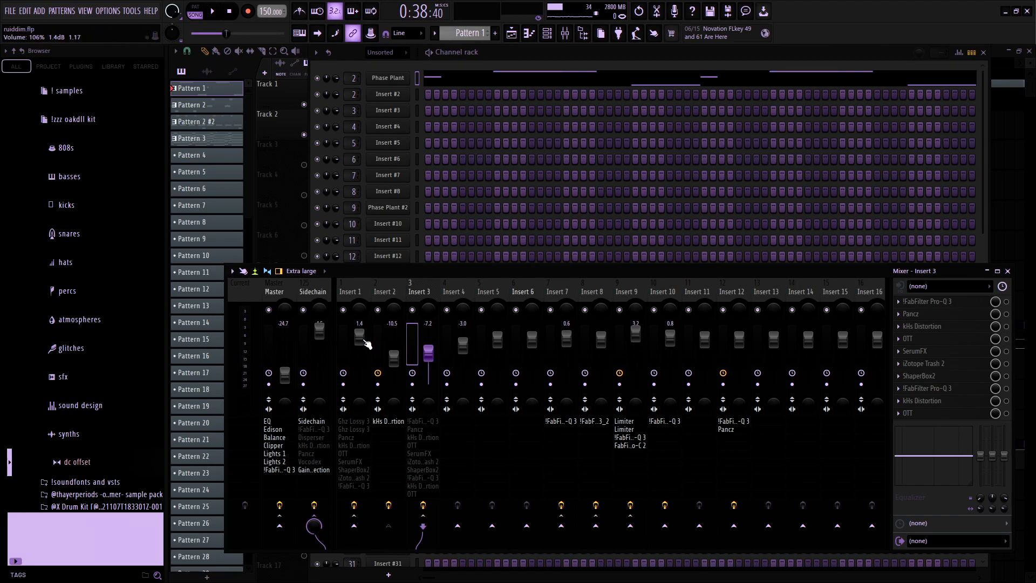
{"action": "left_click", "coordinate": [364, 341]}
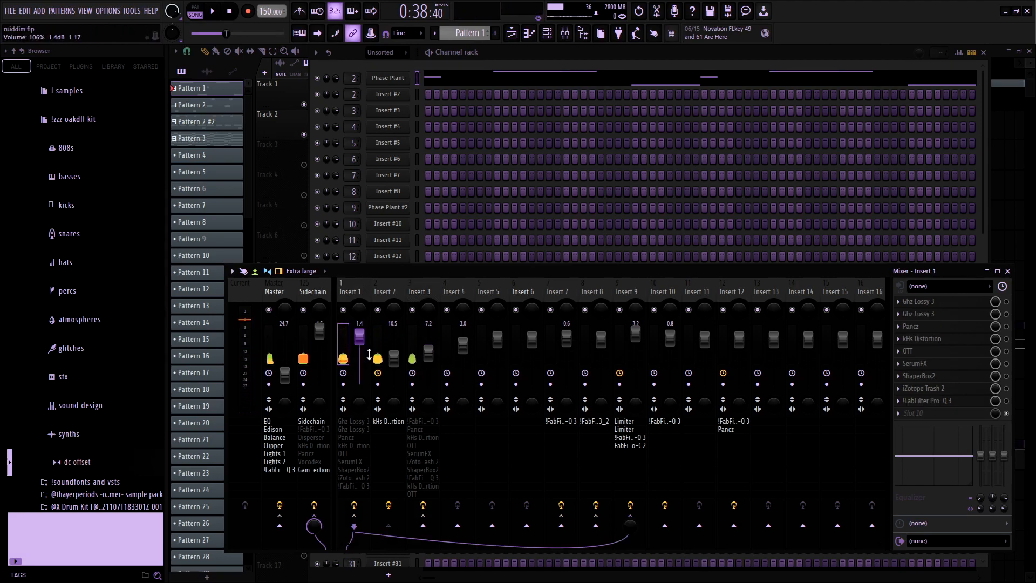
{"action": "left_click", "coordinate": [378, 352]}
{"action": "left_click", "coordinate": [365, 350]}
{"action": "left_click", "coordinate": [374, 348]}
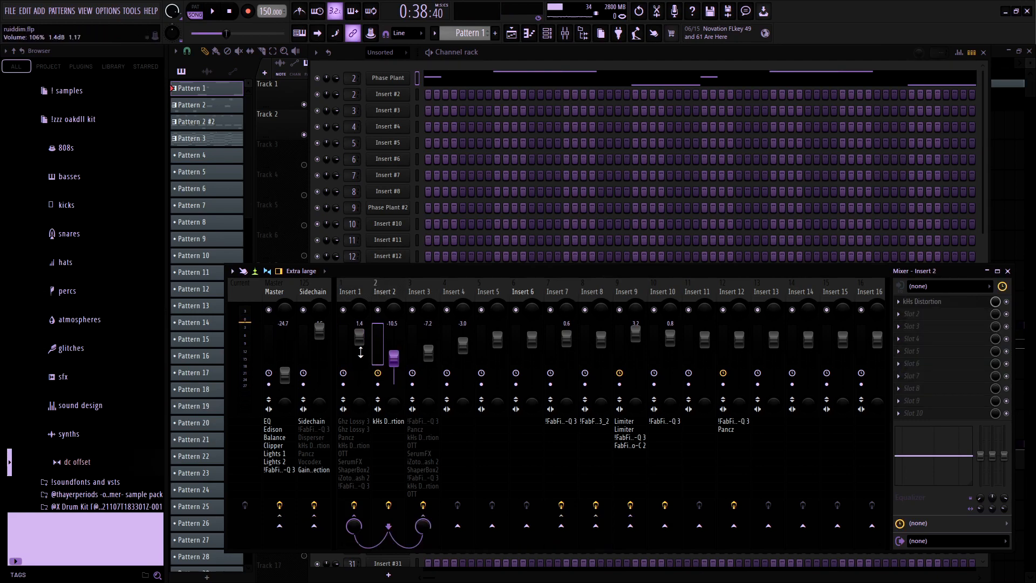
{"action": "left_click", "coordinate": [355, 338]}
{"action": "left_click", "coordinate": [397, 341]}
{"action": "left_click", "coordinate": [343, 340]}
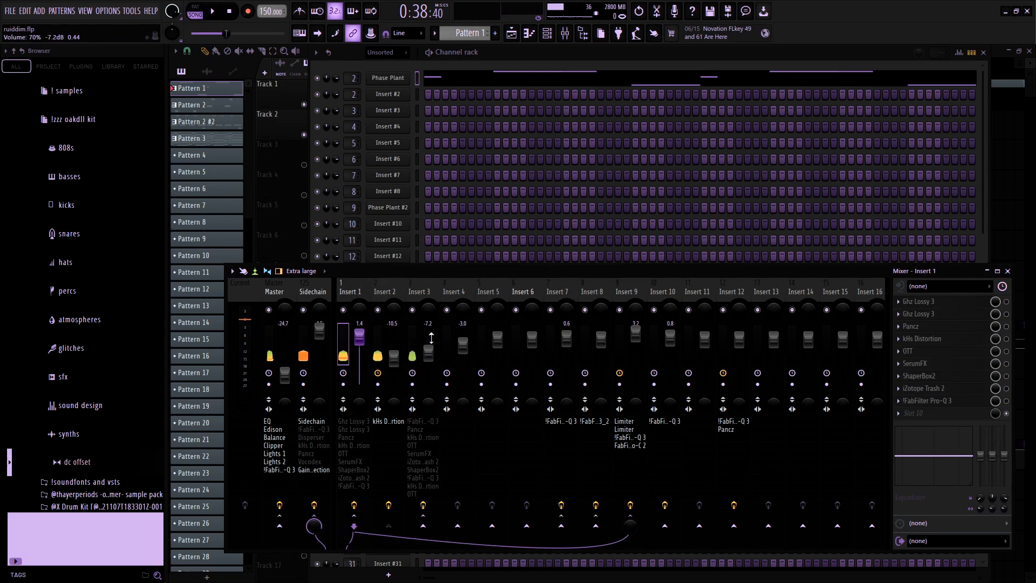
- Enable both Ghz Lossy 3 effects on mixer Insert 1 and examine each one's settings
{"action": "left_click", "coordinate": [1007, 301]}
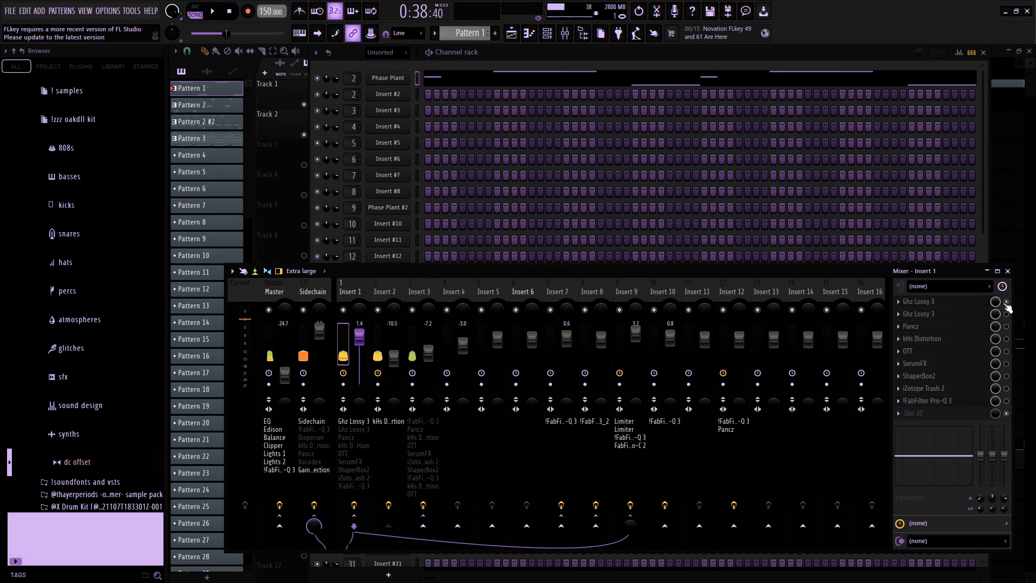
{"action": "left_click", "coordinate": [925, 301]}
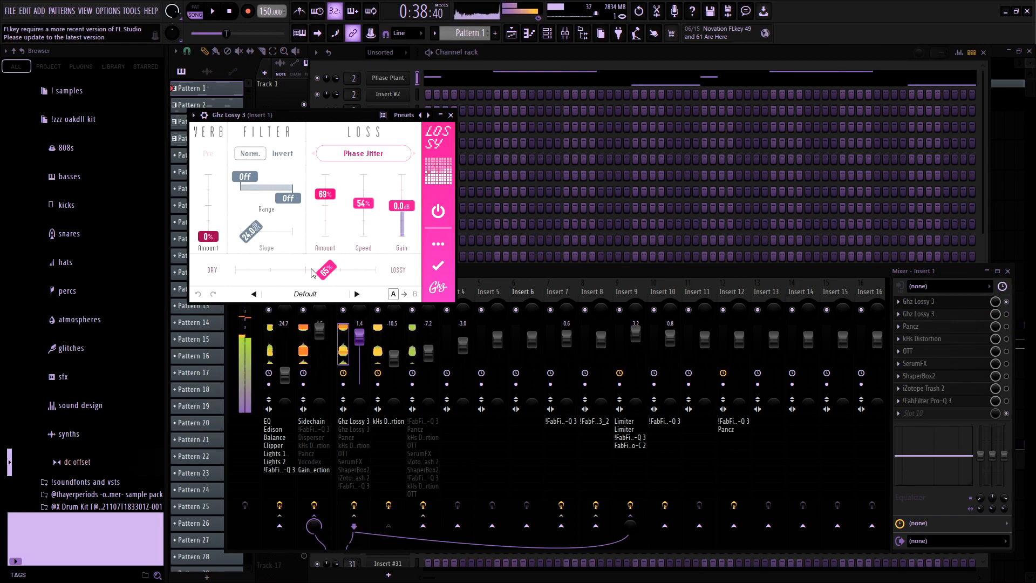
{"action": "key", "text": "Escape"}
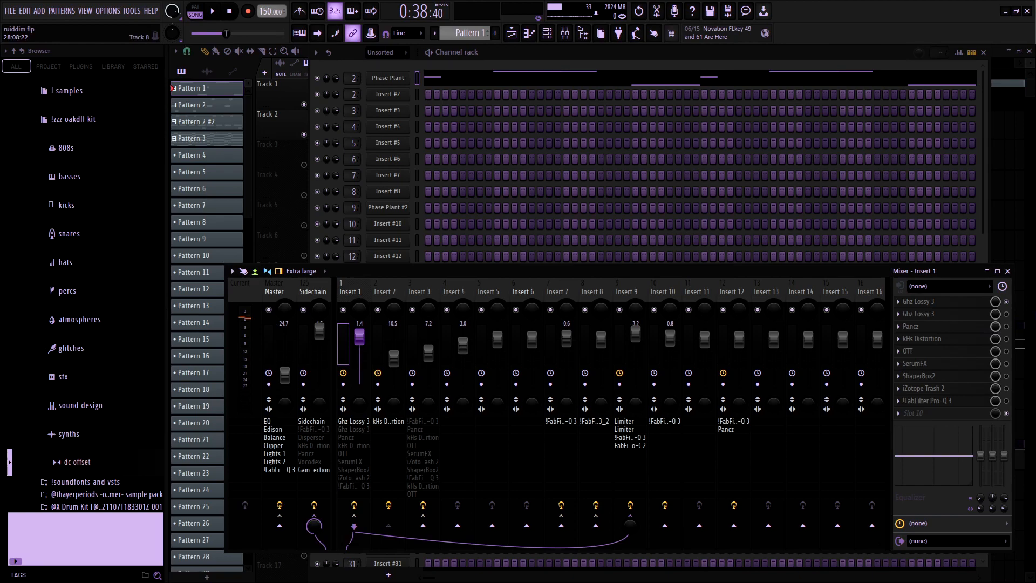
{"action": "left_click", "coordinate": [1006, 314]}
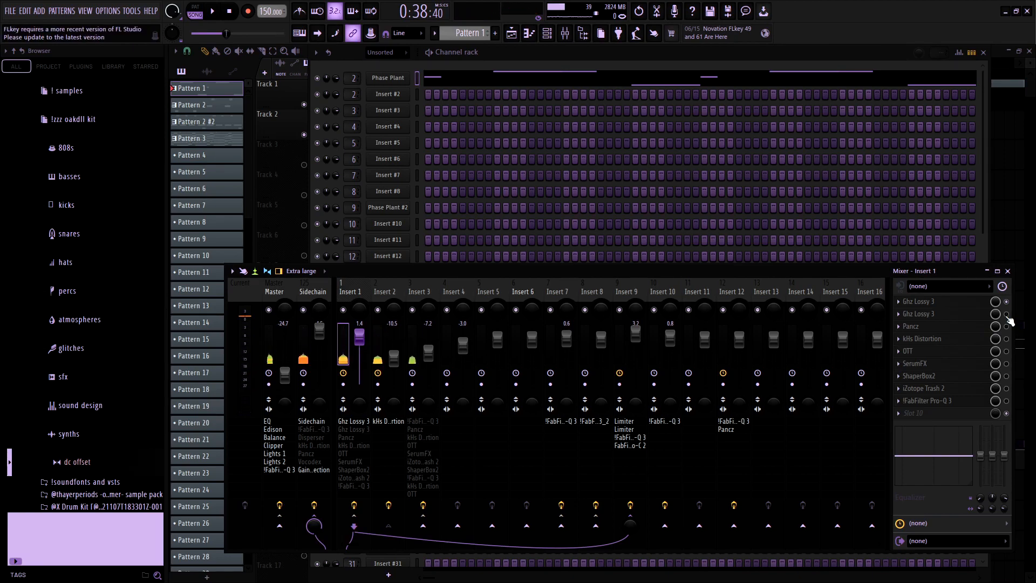
{"action": "left_click", "coordinate": [976, 317]}
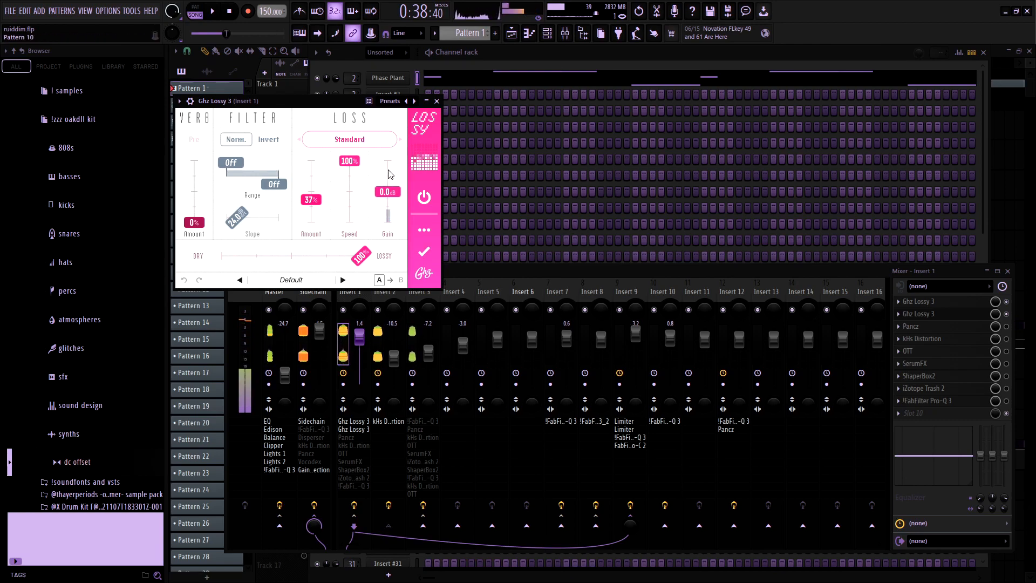
{"action": "left_click", "coordinate": [437, 102]}
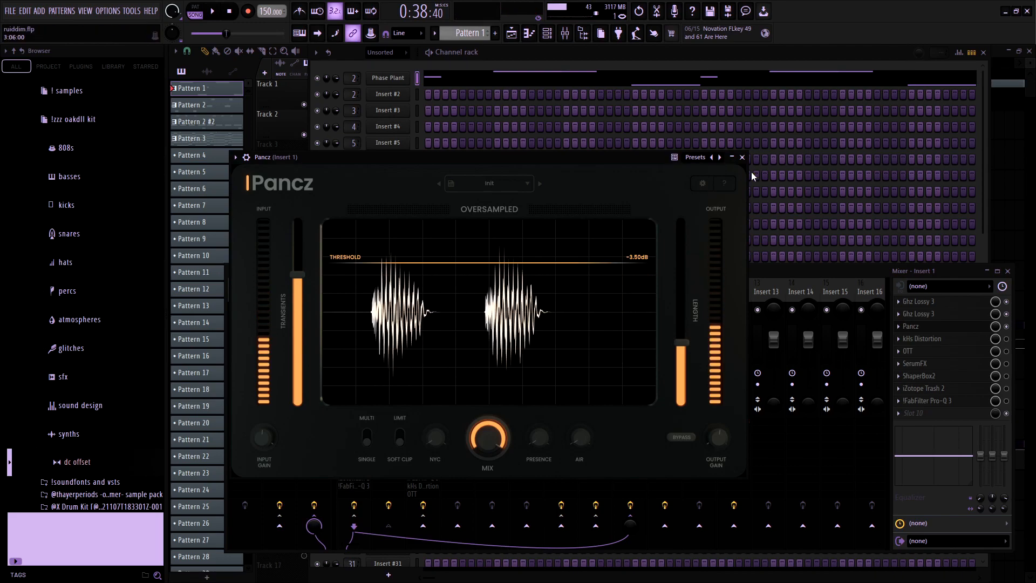
- Enable Pancz, kHs Distortion and OTT on Insert 1, examining the settings of each
{"action": "left_click", "coordinate": [742, 157]}
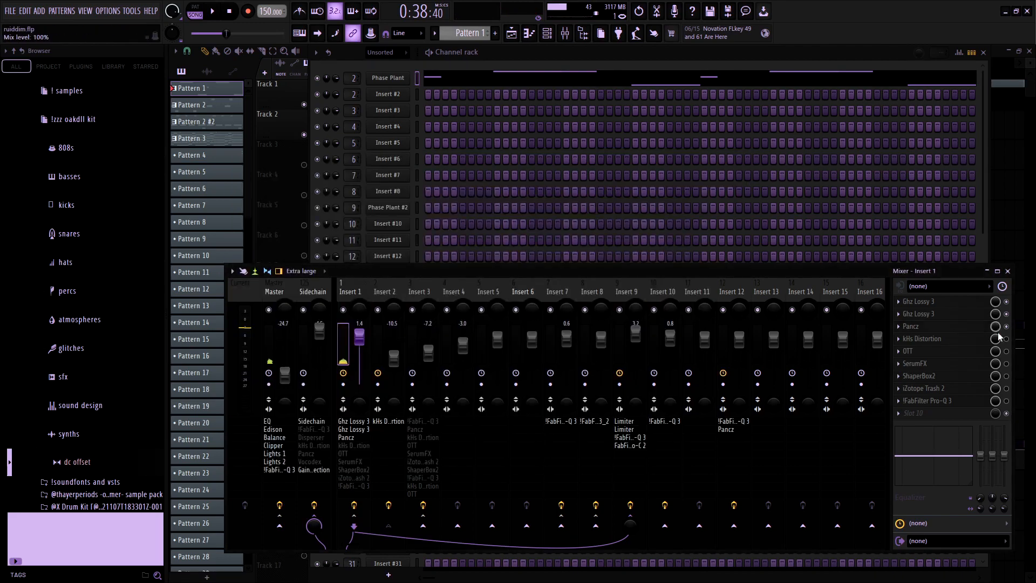
{"action": "left_click", "coordinate": [945, 340]}
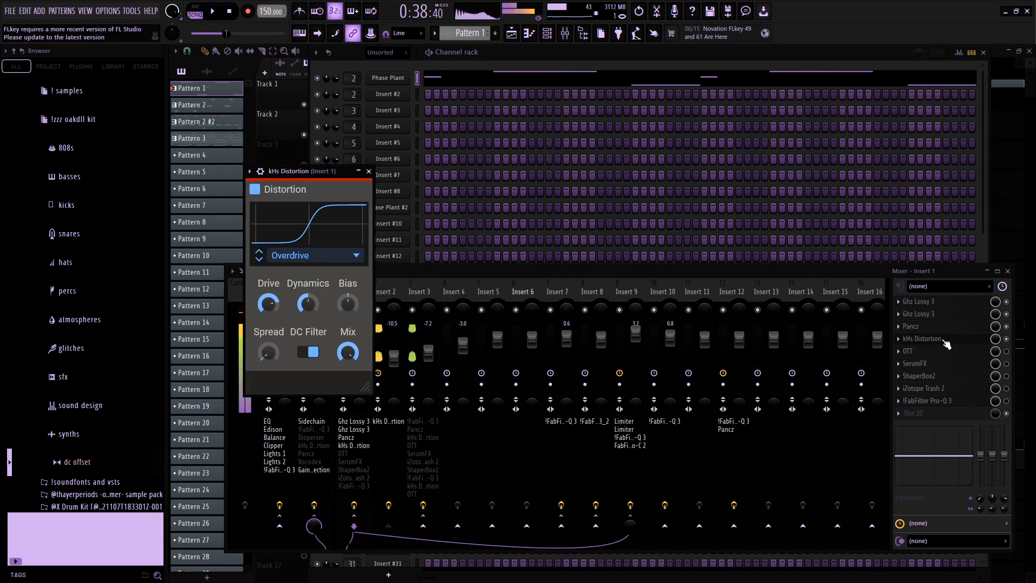
{"action": "left_click", "coordinate": [946, 341]}
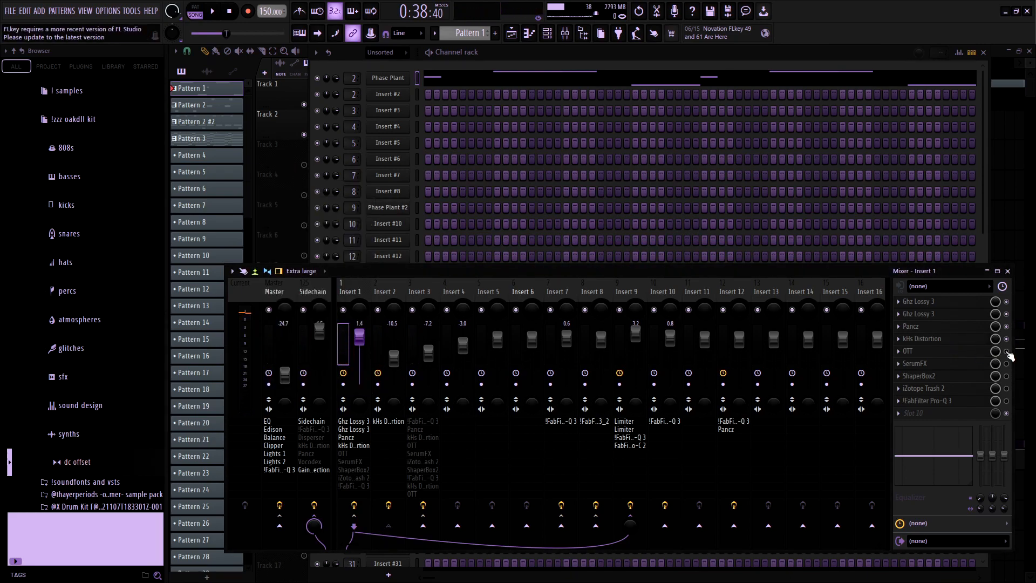
{"action": "left_click", "coordinate": [971, 352]}
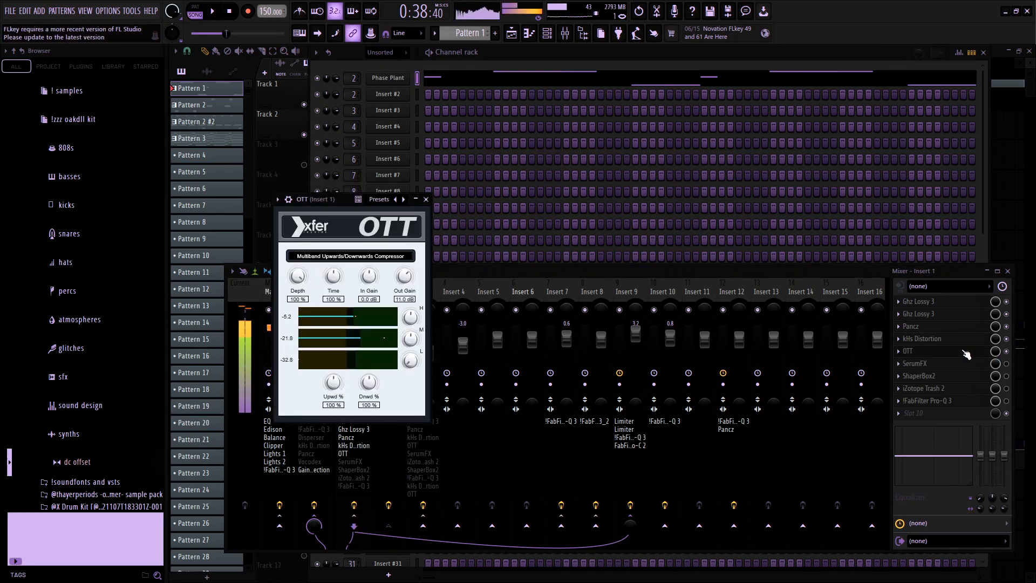
{"action": "left_click", "coordinate": [965, 353]}
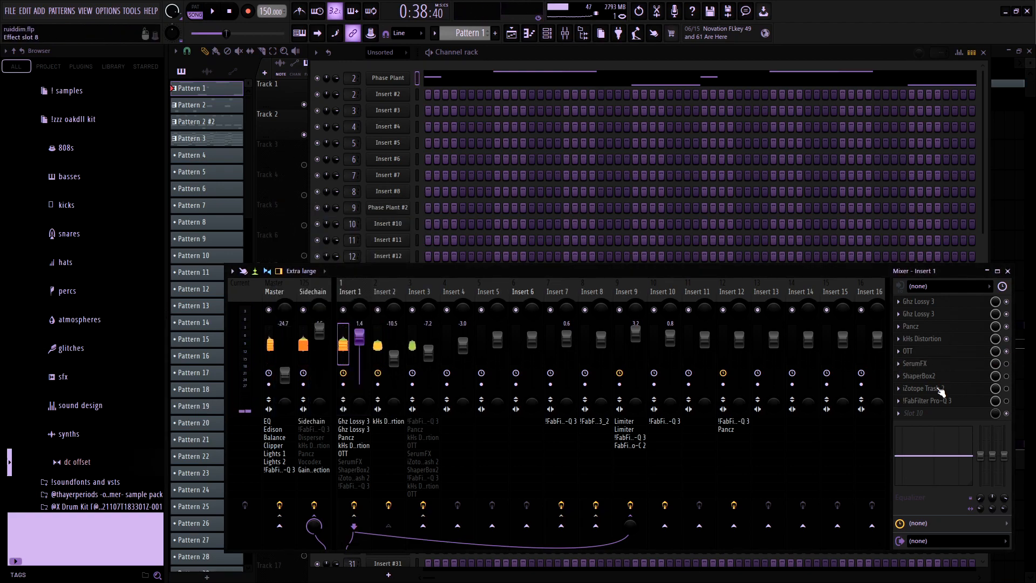
- Enable SerumFX on Insert 1 and bring up its effects rack
{"action": "left_click", "coordinate": [959, 365]}
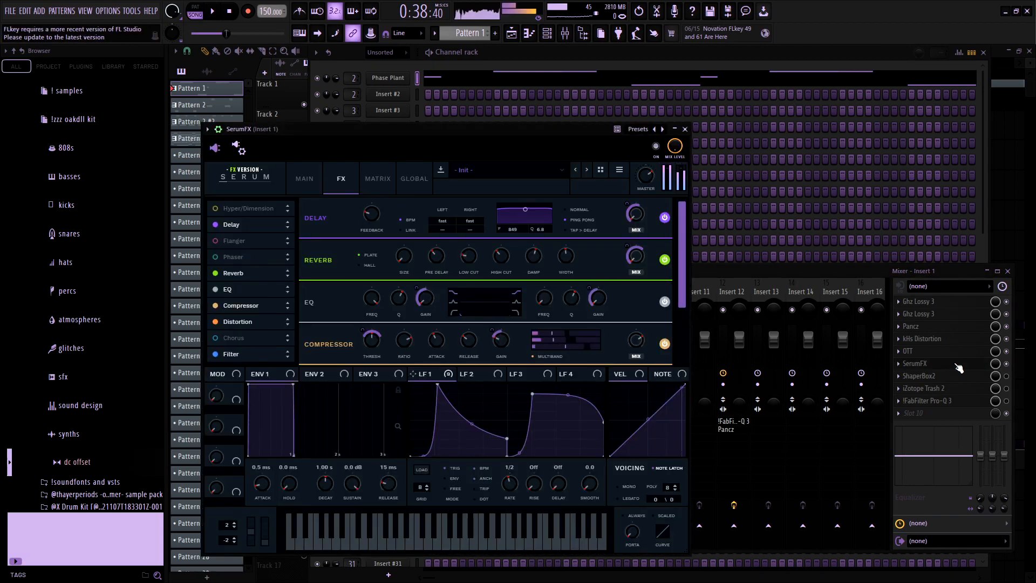
{"action": "left_click", "coordinate": [1024, 204]}
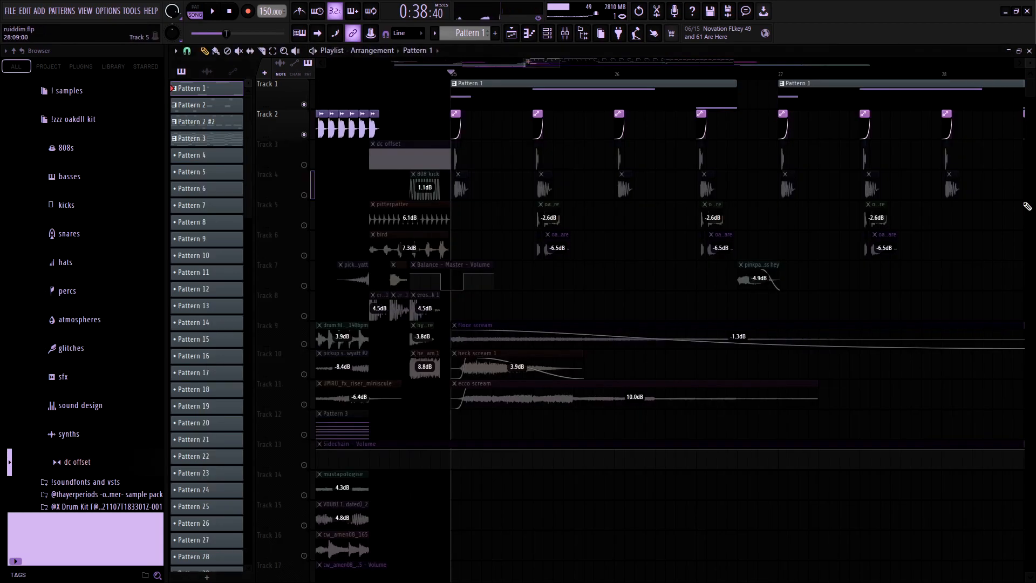
{"action": "left_click", "coordinate": [565, 38]}
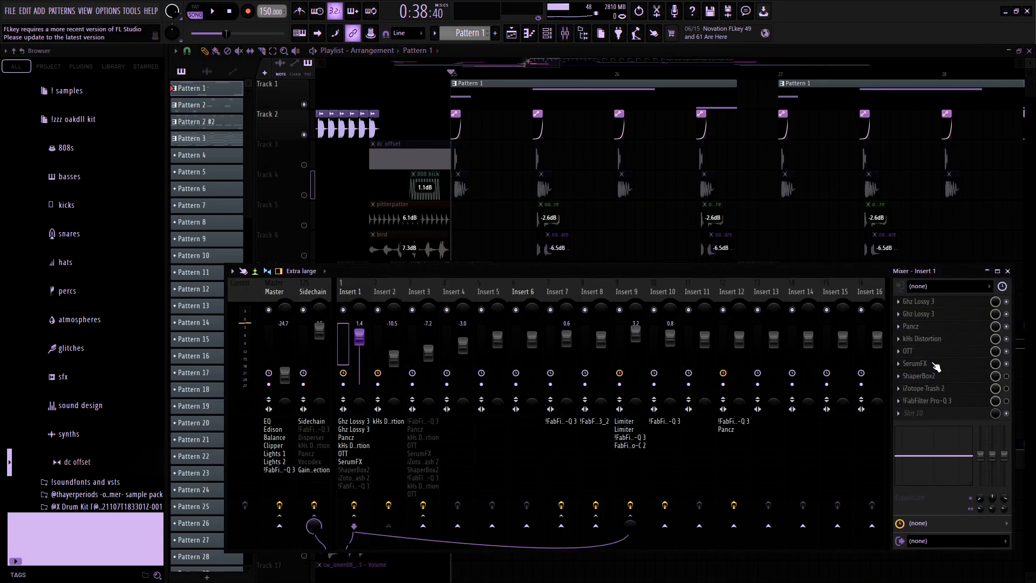
{"action": "left_click", "coordinate": [935, 365]}
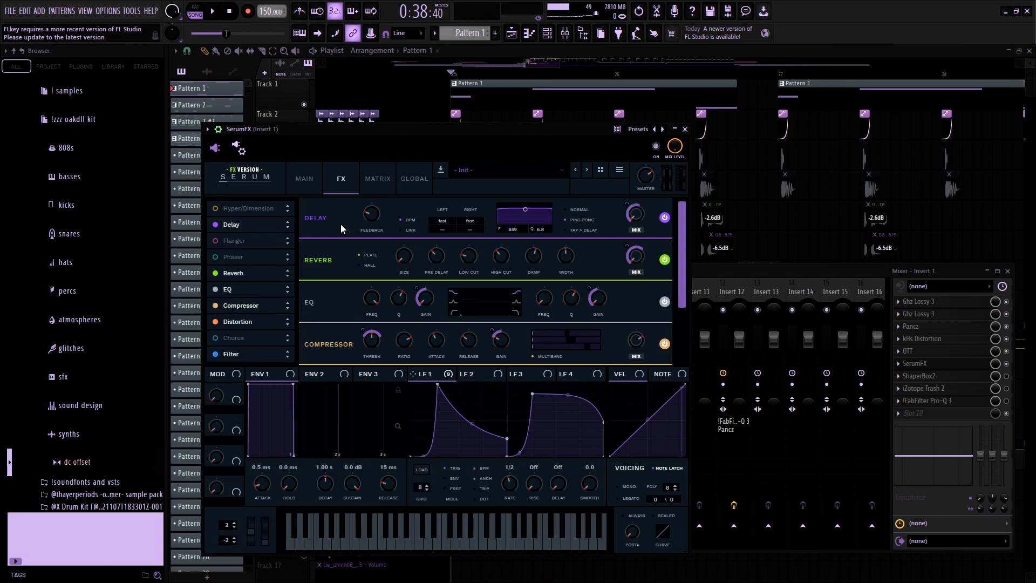
- Compare the sound with SerumFX's Reverb and Delay disabled and re-enabled
{"action": "mouse_move", "coordinate": [375, 214]}
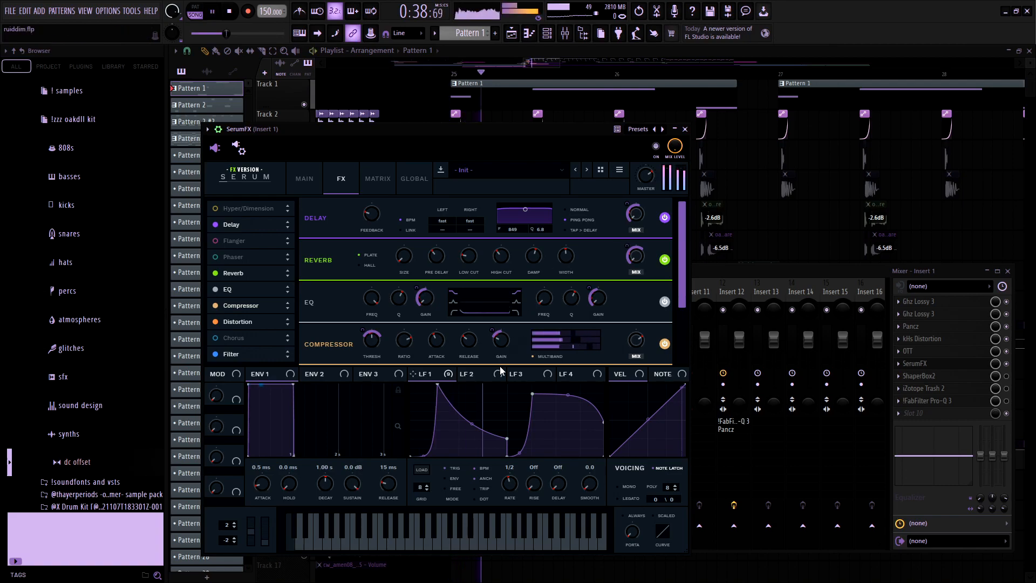
{"action": "left_click", "coordinate": [216, 273]}
{"action": "left_click", "coordinate": [215, 225]}
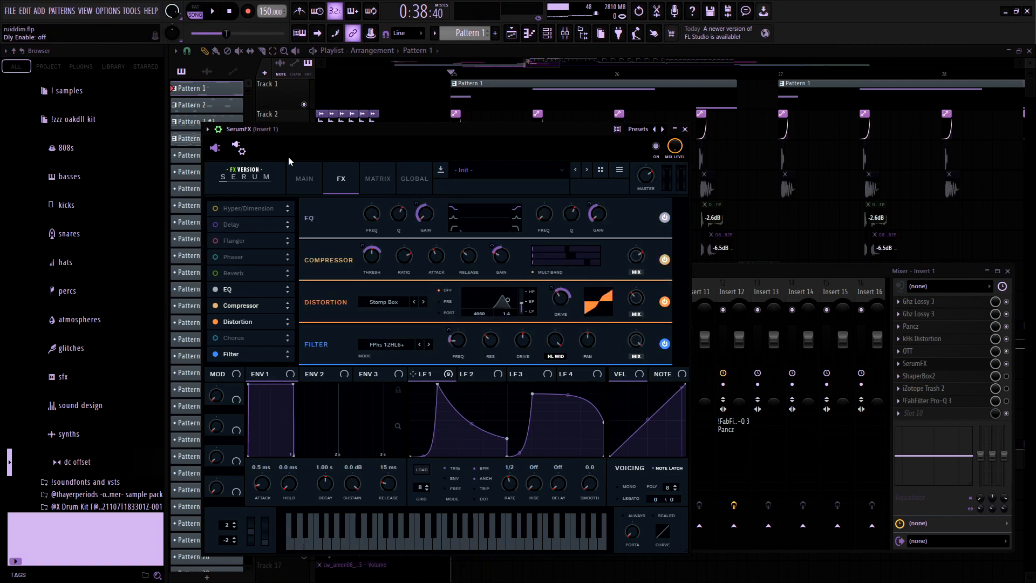
{"action": "left_click", "coordinate": [216, 224]}
{"action": "left_click", "coordinate": [216, 272]}
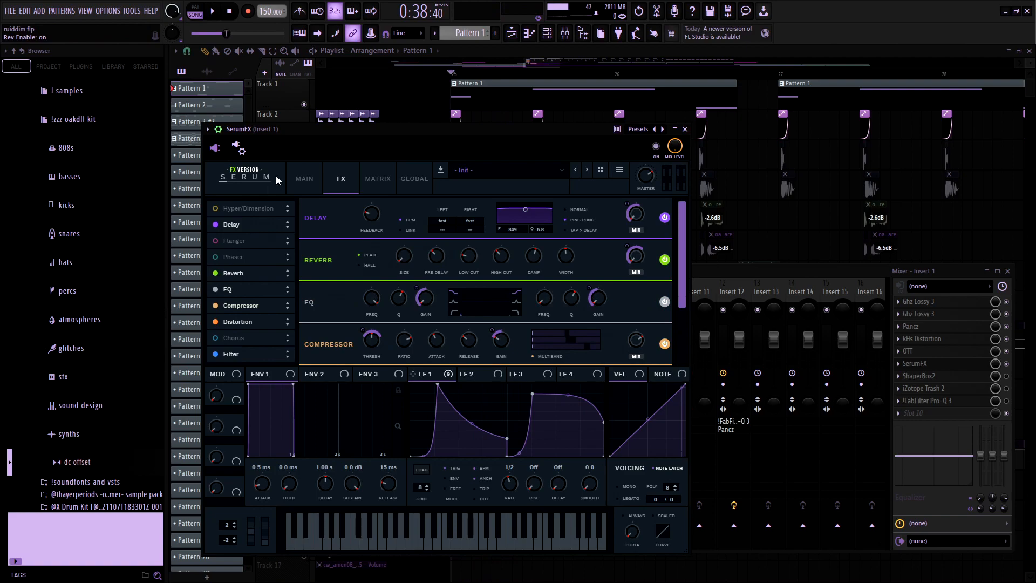
{"action": "key", "text": "space"}
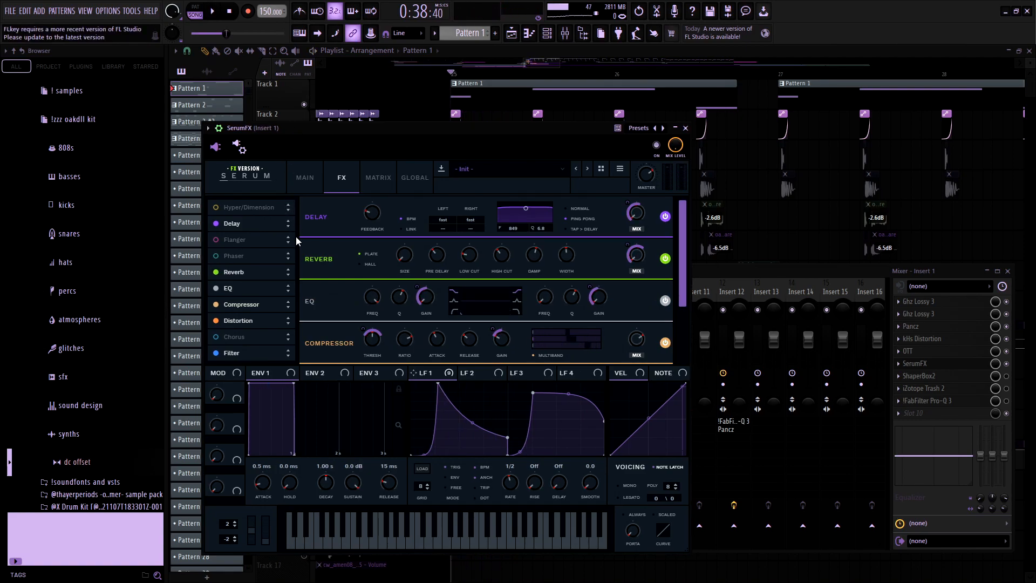
- Audition SerumFX's EQ by playing the drop with the EQ disabled and re-enabled
{"action": "scroll", "coordinate": [305, 289], "scroll_direction": "down", "scroll_amount": 2}
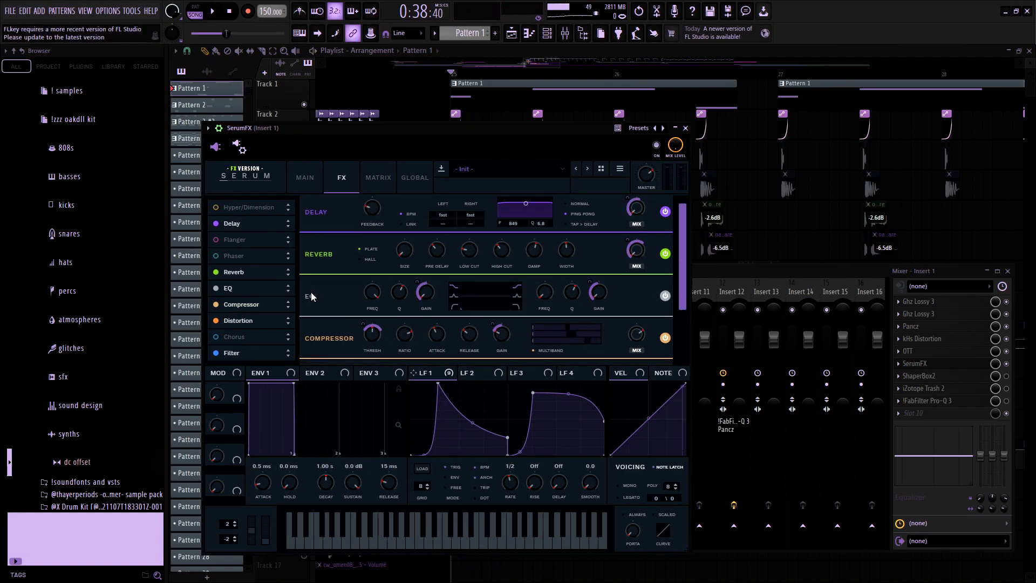
{"action": "scroll", "coordinate": [308, 294], "scroll_direction": "down", "scroll_amount": 1}
{"action": "left_click", "coordinate": [216, 289]}
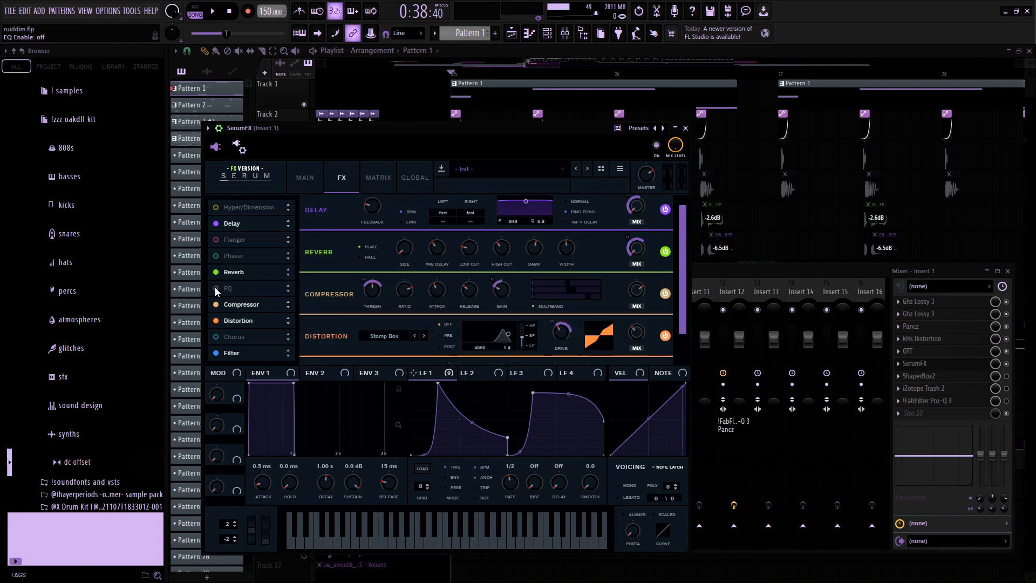
{"action": "left_click", "coordinate": [214, 289]}
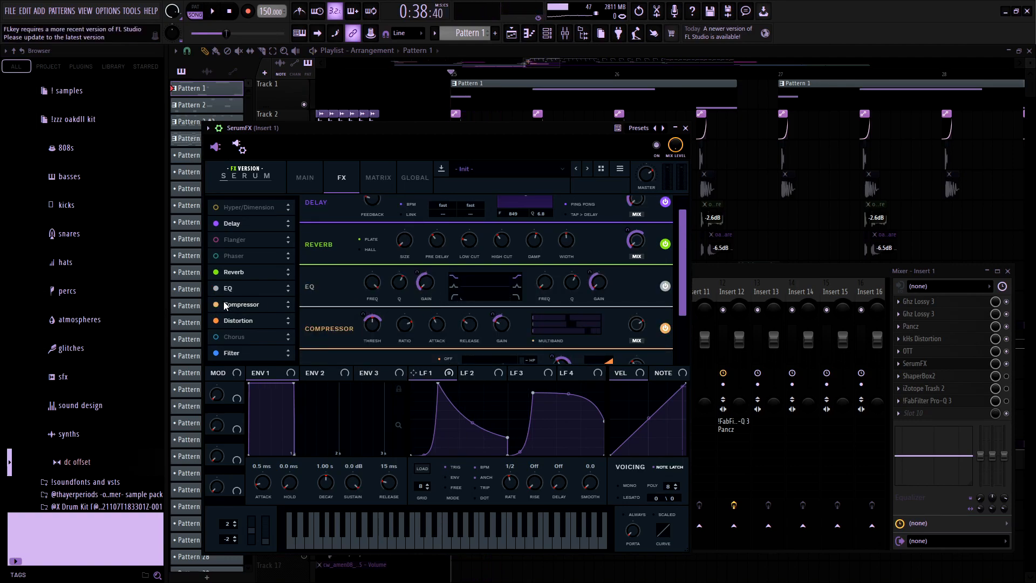
{"action": "left_click", "coordinate": [214, 288]}
{"action": "key", "text": "space"}
{"action": "left_click", "coordinate": [215, 288]}
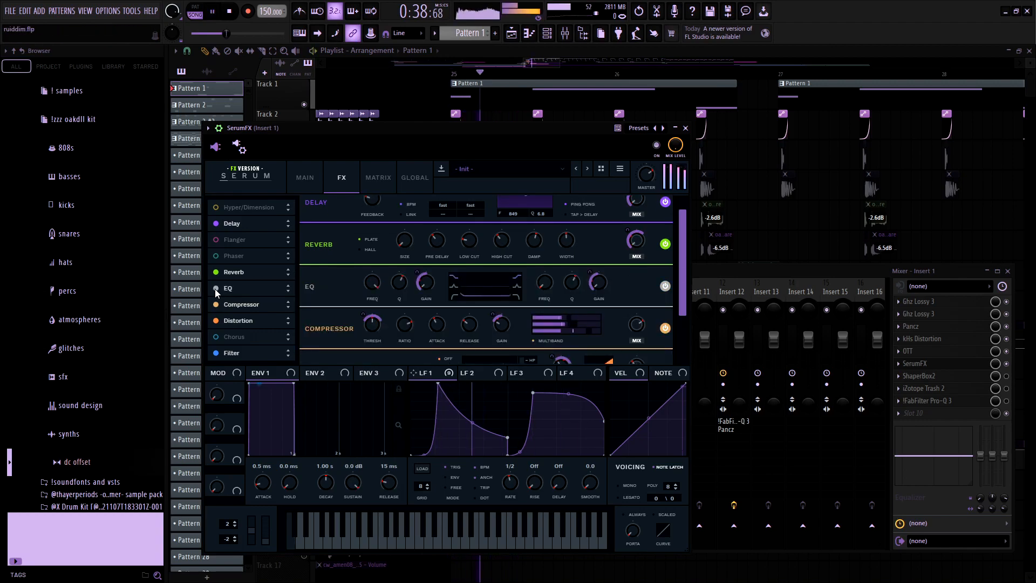
{"action": "key", "text": "space"}
{"action": "left_click", "coordinate": [216, 289]}
{"action": "key", "text": "space"}
{"action": "left_click", "coordinate": [216, 290]}
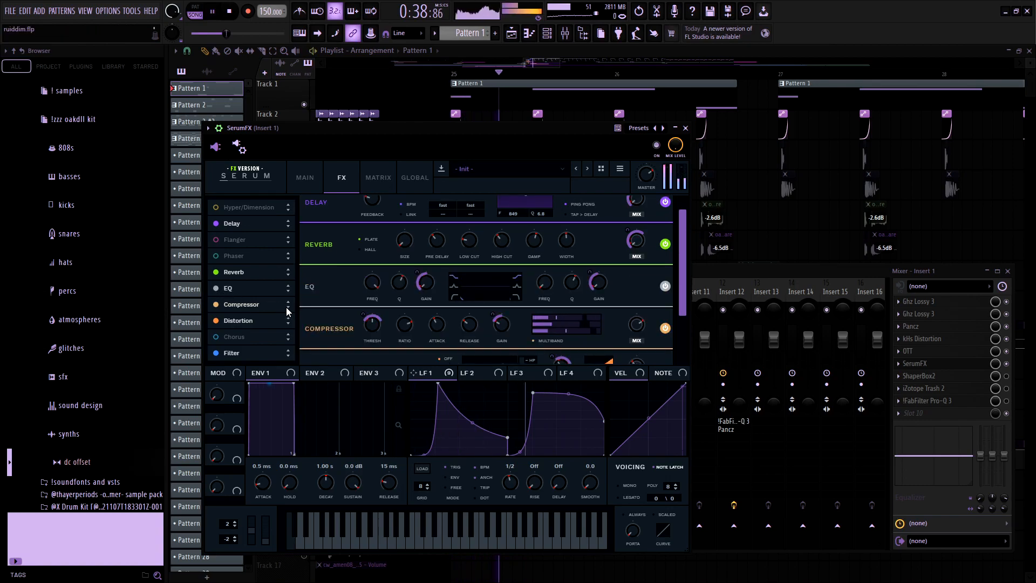
{"action": "key", "text": "space"}
- Audition SerumFX's multiband Compressor by playing the drop with it disabled and re-enabled
{"action": "scroll", "coordinate": [321, 297], "scroll_direction": "down", "scroll_amount": 1}
{"action": "scroll", "coordinate": [323, 296], "scroll_direction": "down", "scroll_amount": 1}
{"action": "scroll", "coordinate": [313, 300], "scroll_direction": "down", "scroll_amount": 1}
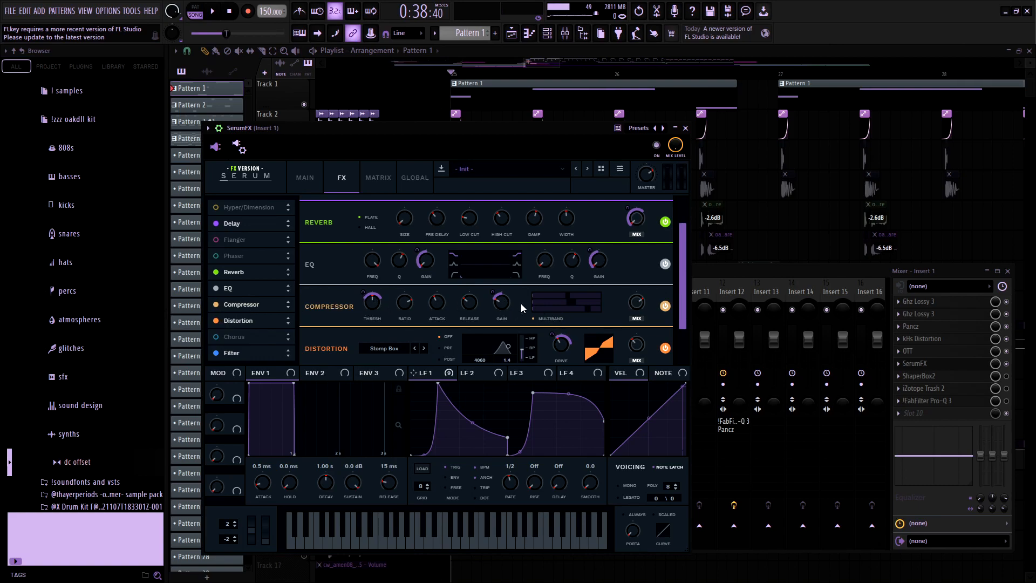
{"action": "left_click", "coordinate": [216, 304]}
{"action": "key", "text": "space"}
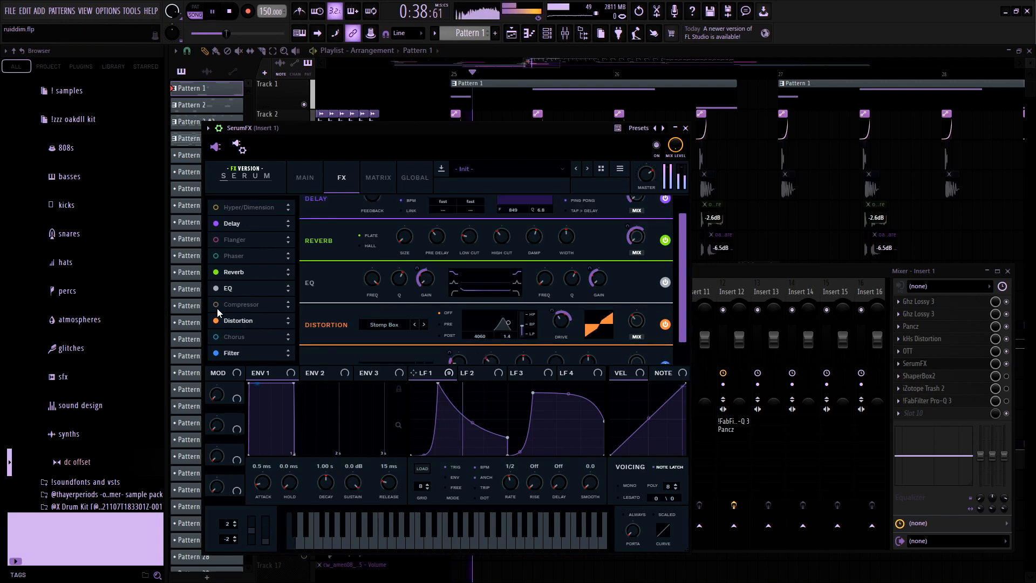
{"action": "left_click", "coordinate": [216, 305]}
{"action": "key", "text": "space"}
- Look over SerumFX's Stomp Box distortion, audition the Filter disabled and re-enabled, and check its HL WID amount
{"action": "scroll", "coordinate": [313, 317], "scroll_direction": "down", "scroll_amount": 1}
{"action": "scroll", "coordinate": [312, 317], "scroll_direction": "down", "scroll_amount": 1}
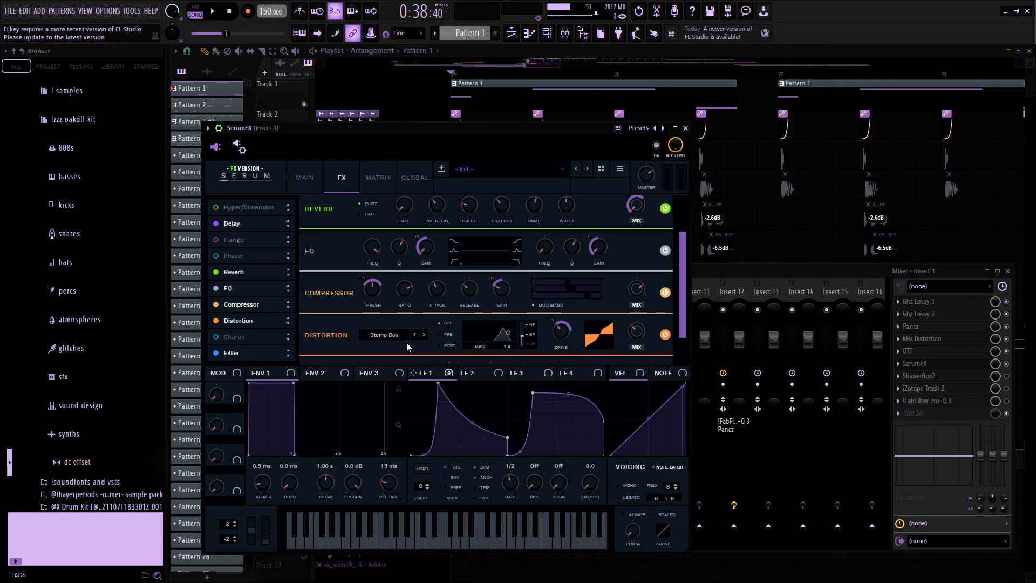
{"action": "scroll", "coordinate": [643, 351], "scroll_direction": "down", "scroll_amount": 1}
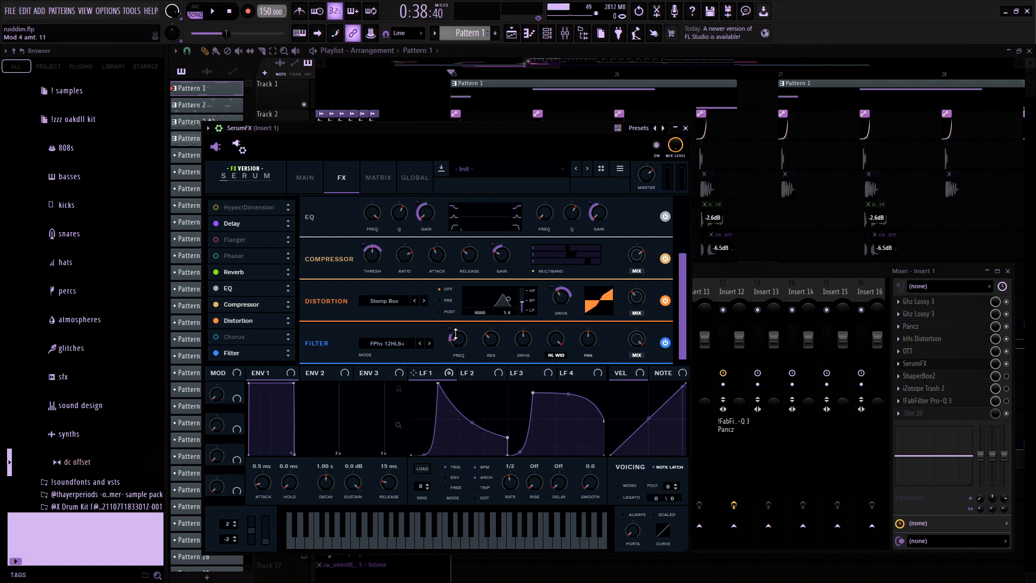
{"action": "left_click", "coordinate": [216, 353]}
{"action": "key", "text": "space"}
{"action": "left_click", "coordinate": [216, 353]}
{"action": "key", "text": "space"}
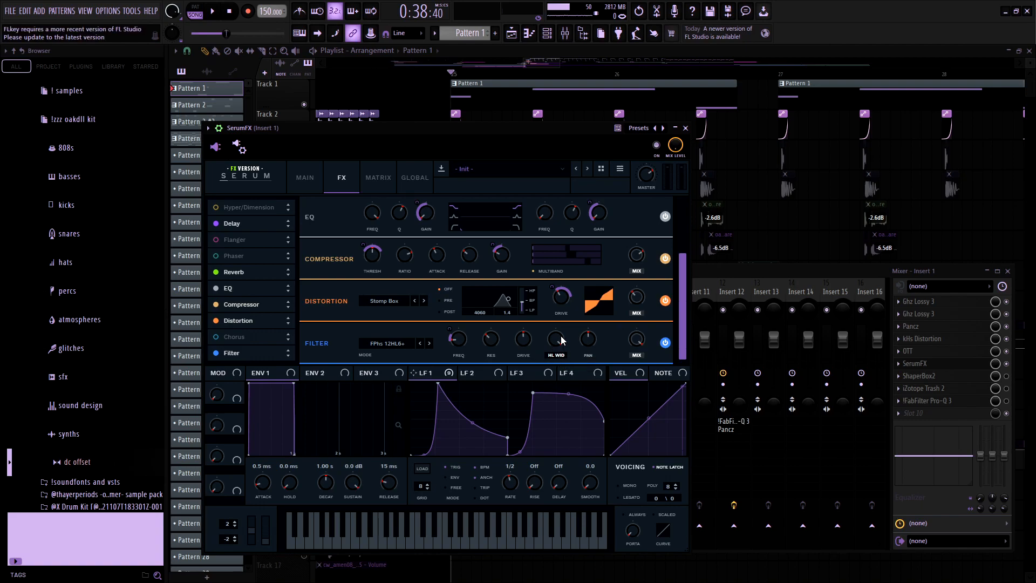
{"action": "left_click_drag", "start_coordinate": [562, 340], "coordinate": [560, 330]}
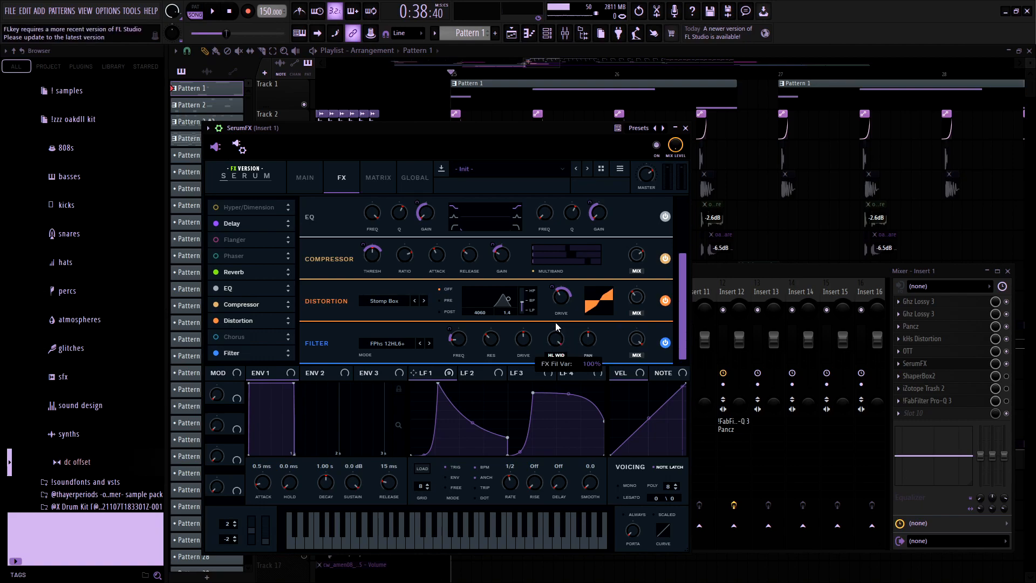
- Look over SerumFX's modulation matrix and oscillator page, and play the drop through the full SerumFX chain
{"action": "mouse_move", "coordinate": [487, 344]}
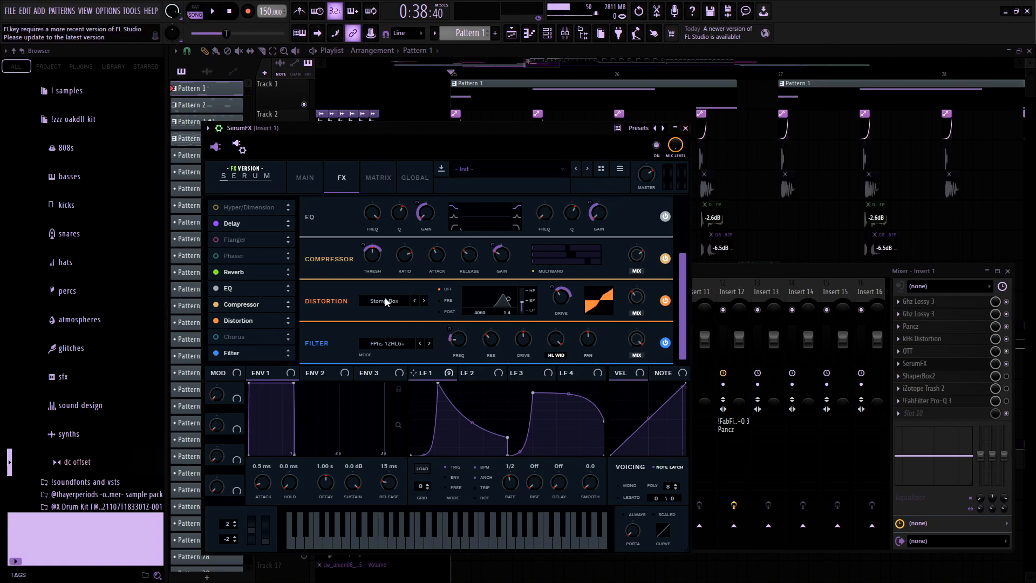
{"action": "left_click", "coordinate": [378, 178]}
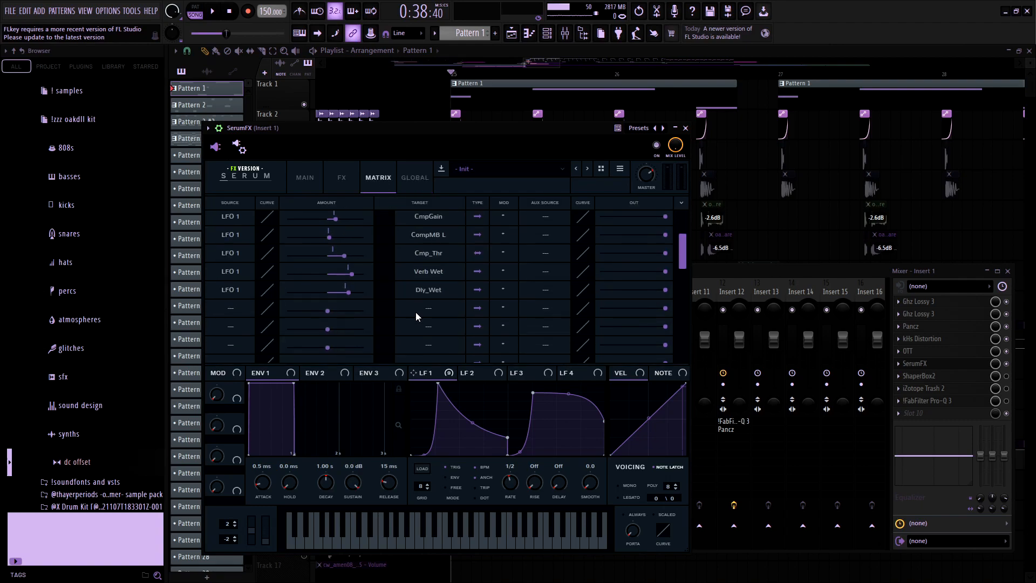
{"action": "left_click", "coordinate": [307, 181]}
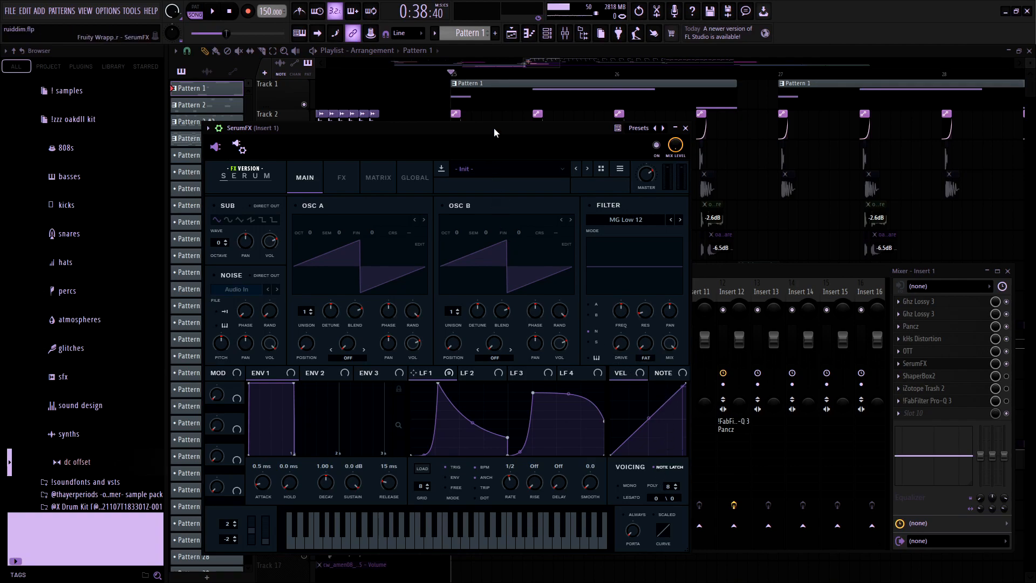
{"action": "key", "text": "space"}
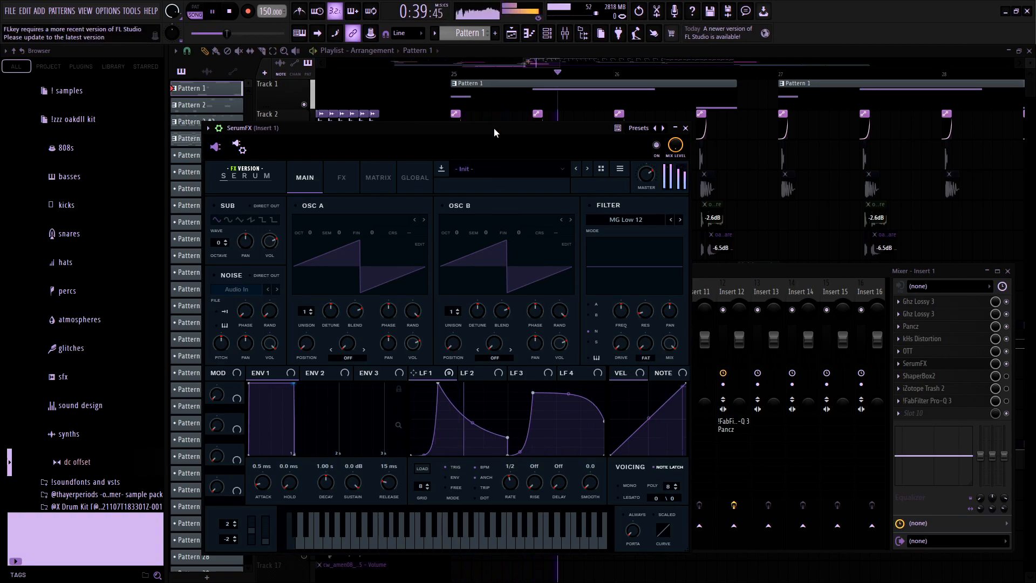
{"action": "key", "text": "space"}
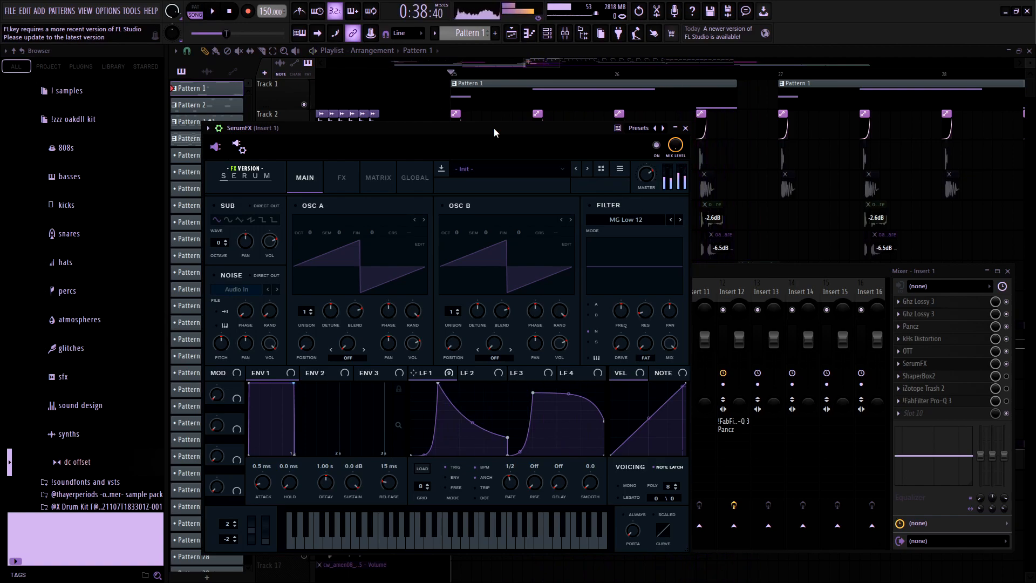
{"action": "key", "text": "Escape"}
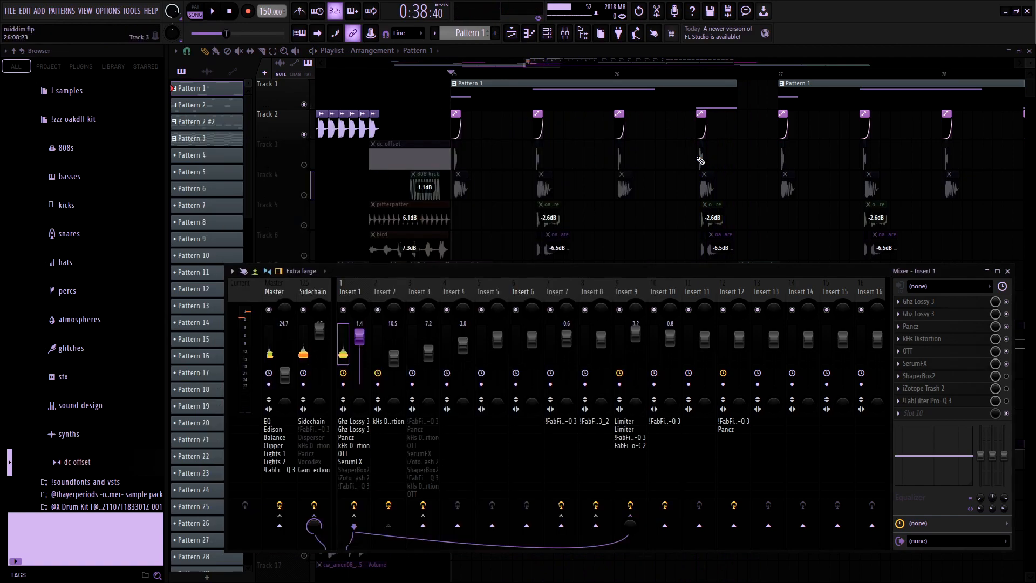
- Enable ShaperBox2 on Insert 1 and play the drop to check its volume curve against the waveform
{"action": "left_click", "coordinate": [984, 376]}
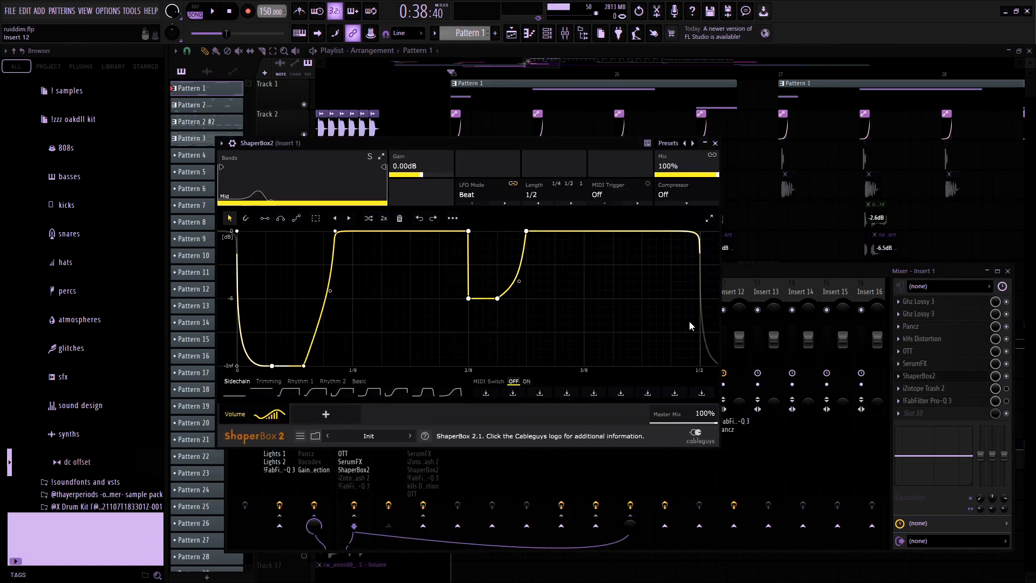
{"action": "key", "text": "space"}
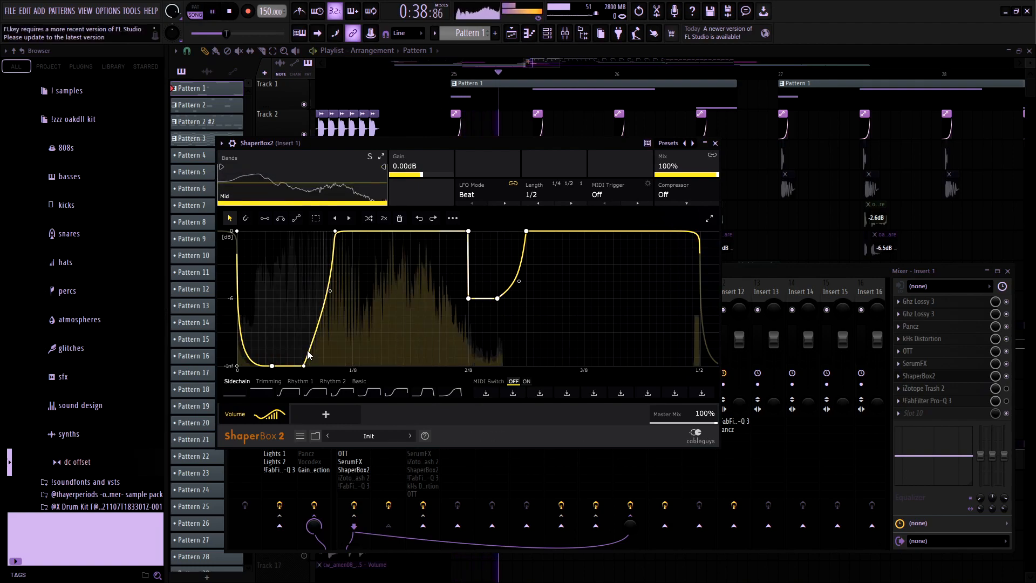
{"action": "key", "text": "space"}
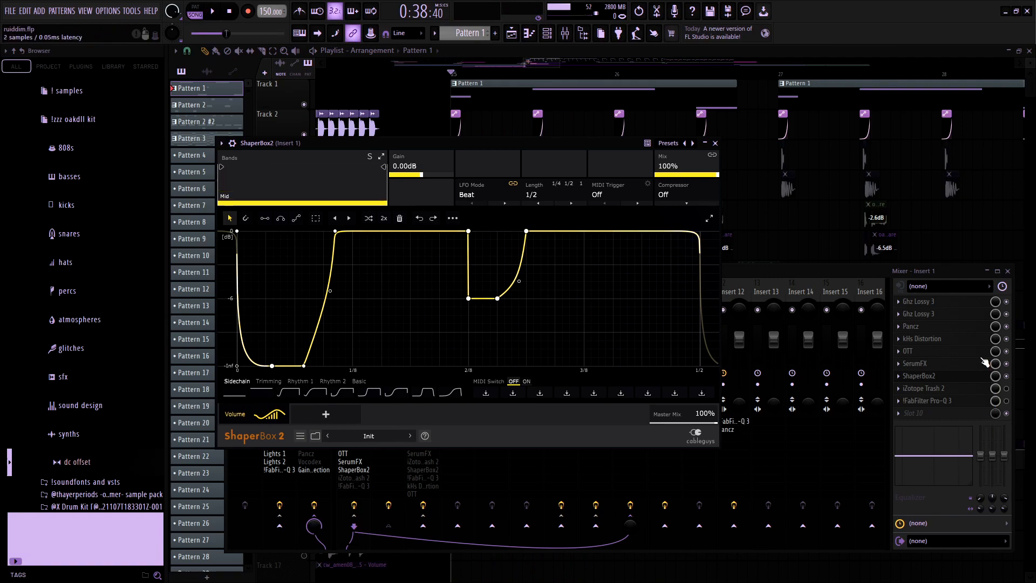
{"action": "left_click", "coordinate": [928, 376]}
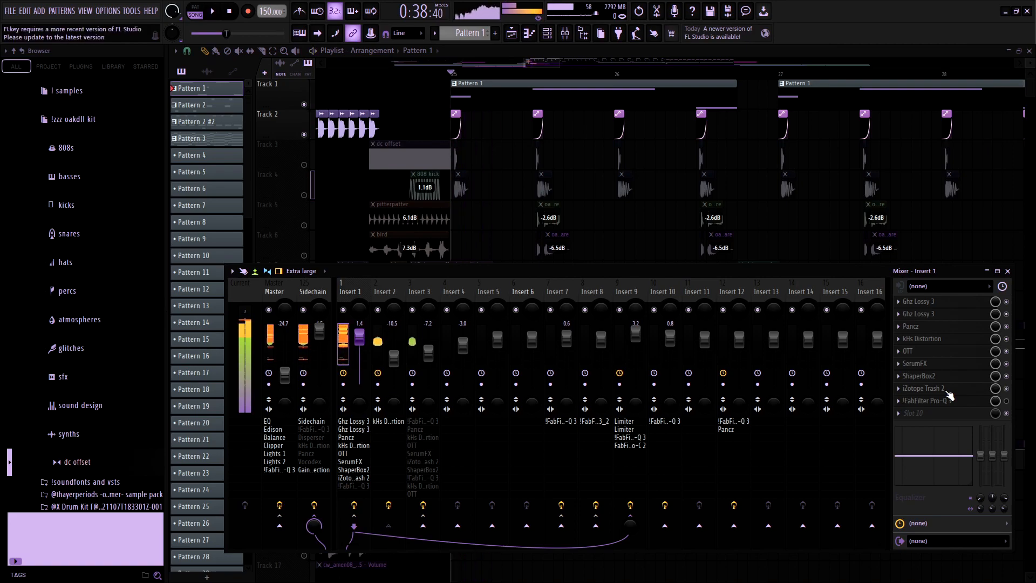
- Enable iZotope Trash 2 on Insert 1 and examine the waveshaping curves of its three frequency bands
{"action": "left_click", "coordinate": [936, 395]}
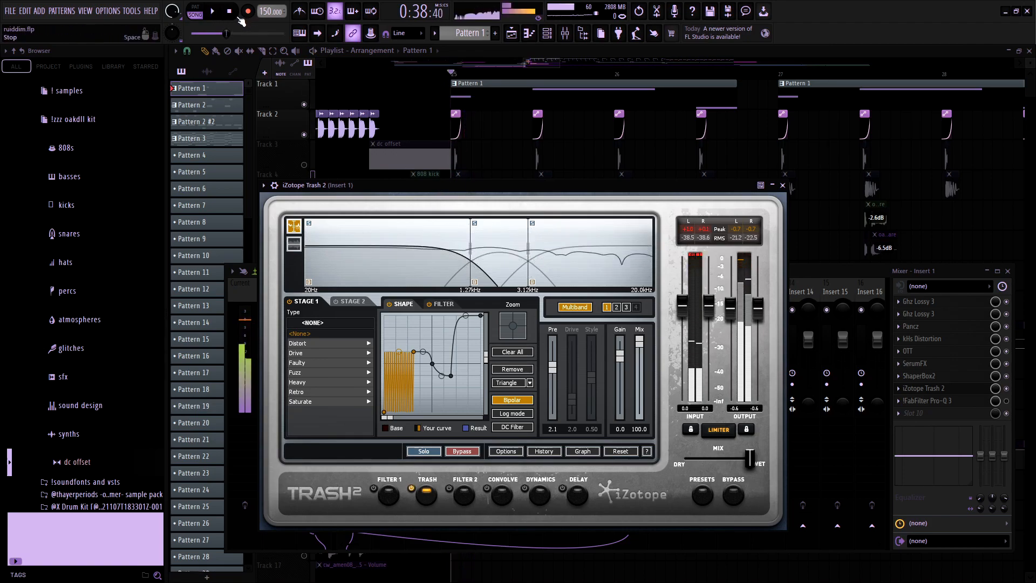
{"action": "key", "text": "F12"}
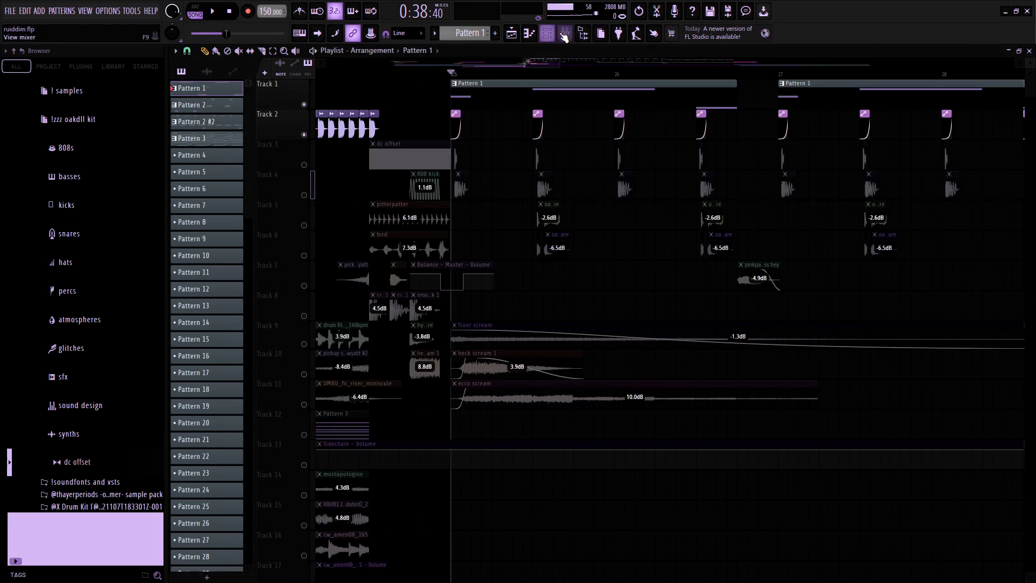
{"action": "left_click", "coordinate": [564, 36]}
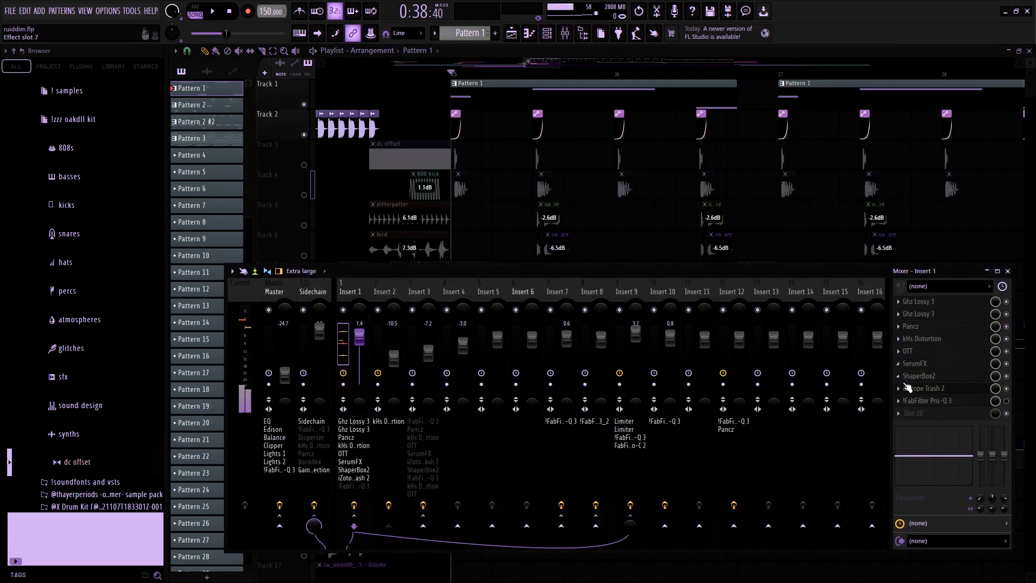
{"action": "left_click", "coordinate": [932, 390]}
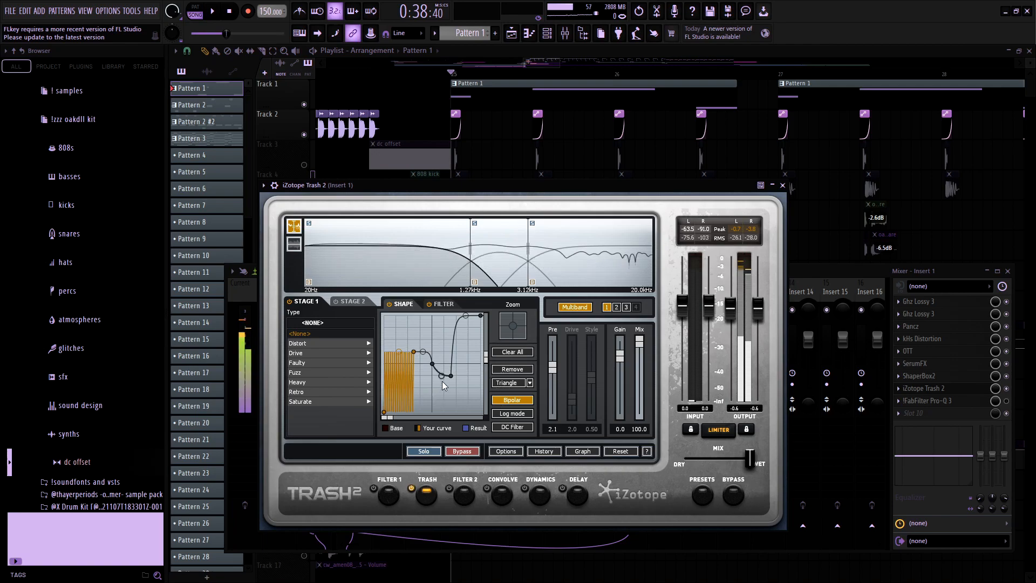
{"action": "left_click", "coordinate": [499, 254]}
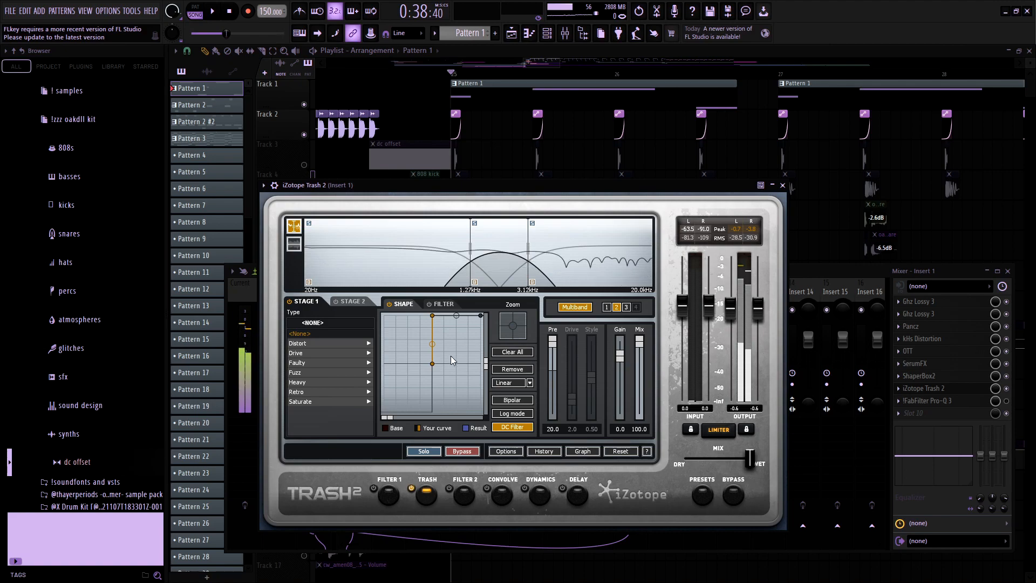
{"action": "left_click", "coordinate": [533, 279]}
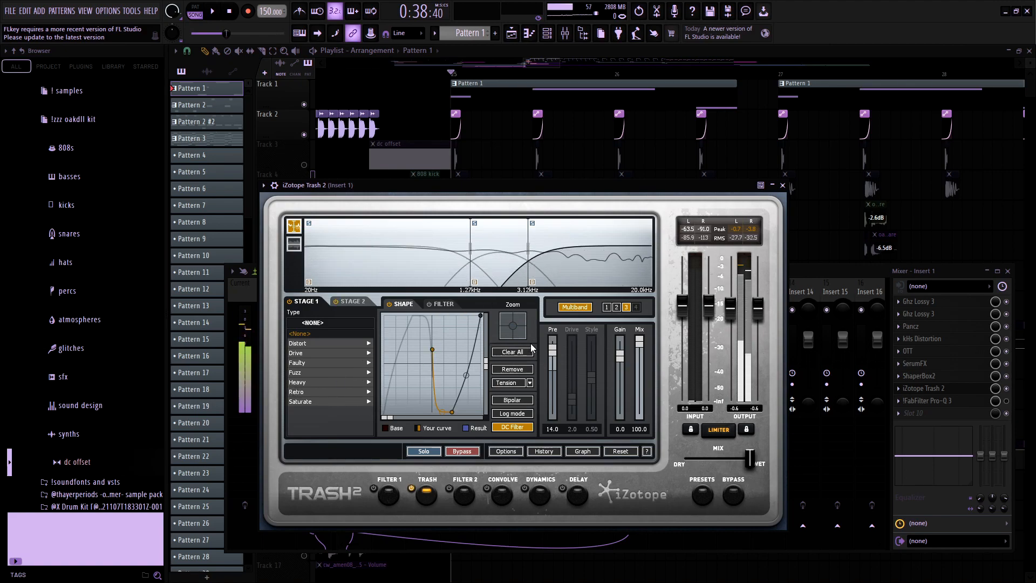
{"action": "left_click", "coordinate": [372, 229]}
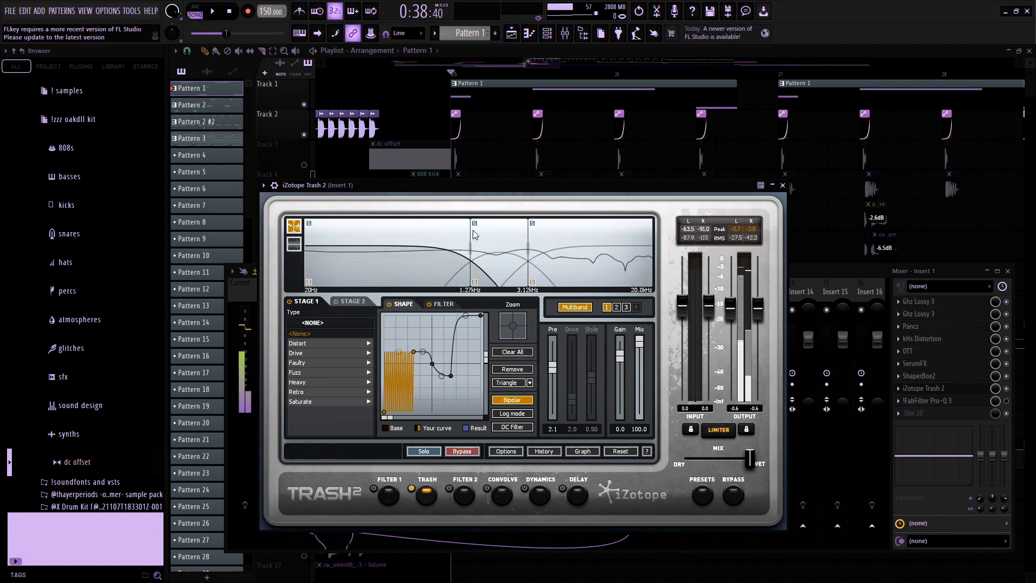
{"action": "left_click", "coordinate": [782, 185]}
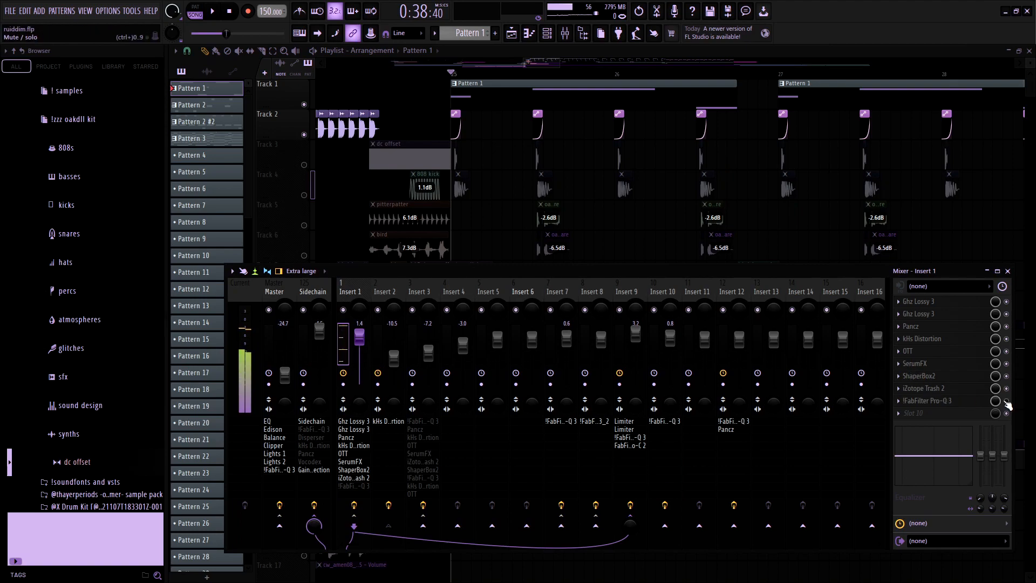
- Enable FabFilter Pro-Q 3 on Insert 1, check its EQ curve, and select Insert 3 in the mixer
{"action": "left_click", "coordinate": [958, 403]}
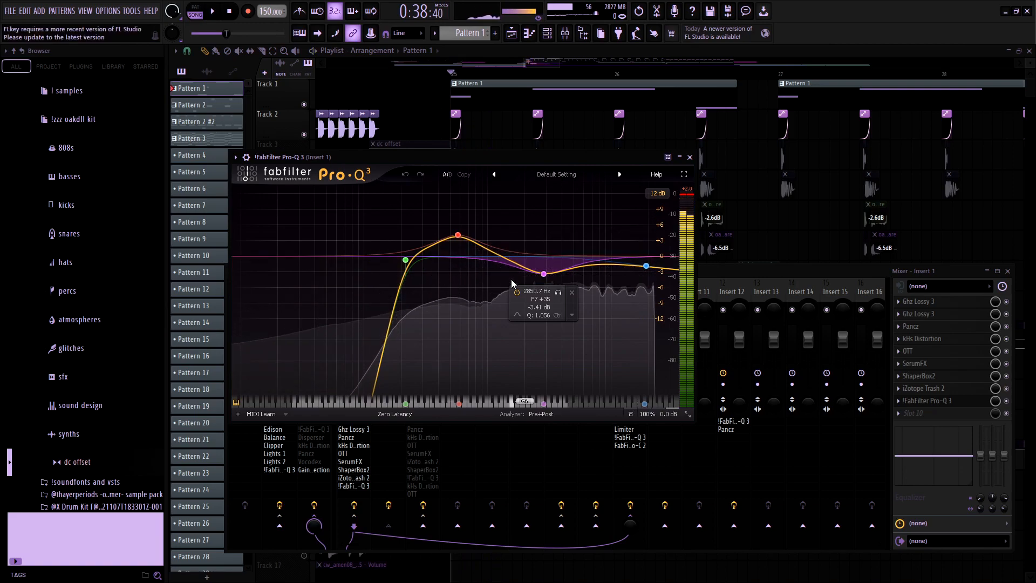
{"action": "left_click", "coordinate": [689, 157]}
{"action": "left_click", "coordinate": [380, 340]}
{"action": "left_click", "coordinate": [416, 345]}
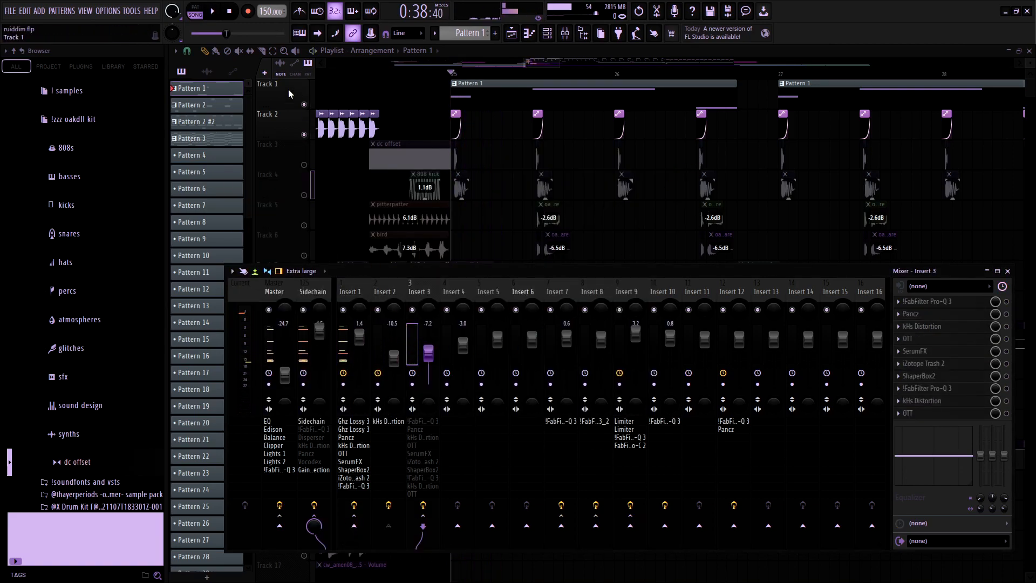
- Return the playhead to bar 25, enable the first FabFilter Pro-Q 3 on Insert 3, and play the drop to check its low-pass curve
{"action": "left_click", "coordinate": [230, 12]}
{"action": "left_click", "coordinate": [456, 74]}
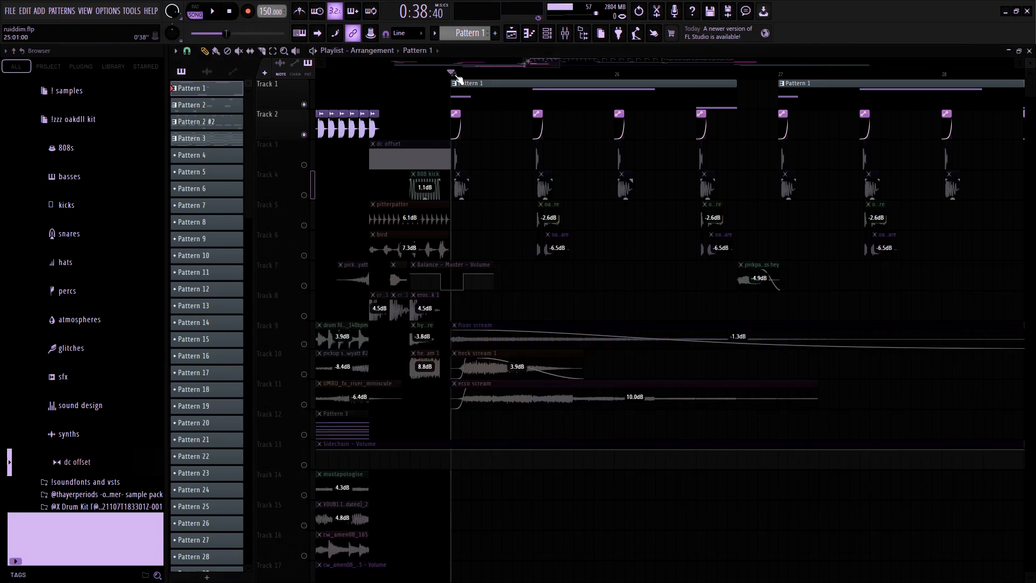
{"action": "left_click", "coordinate": [565, 33]}
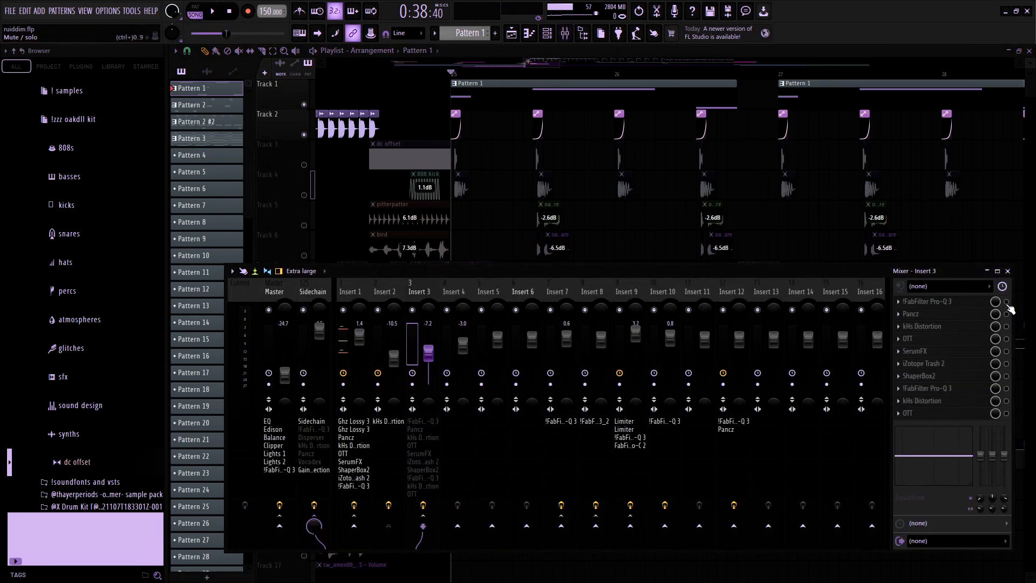
{"action": "left_click", "coordinate": [983, 302]}
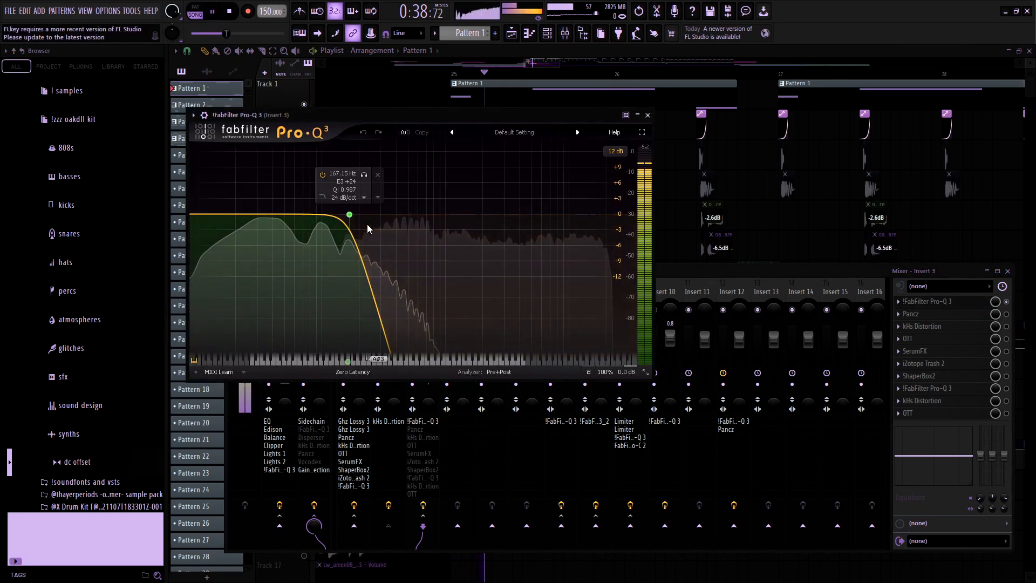
{"action": "left_click", "coordinate": [648, 115]}
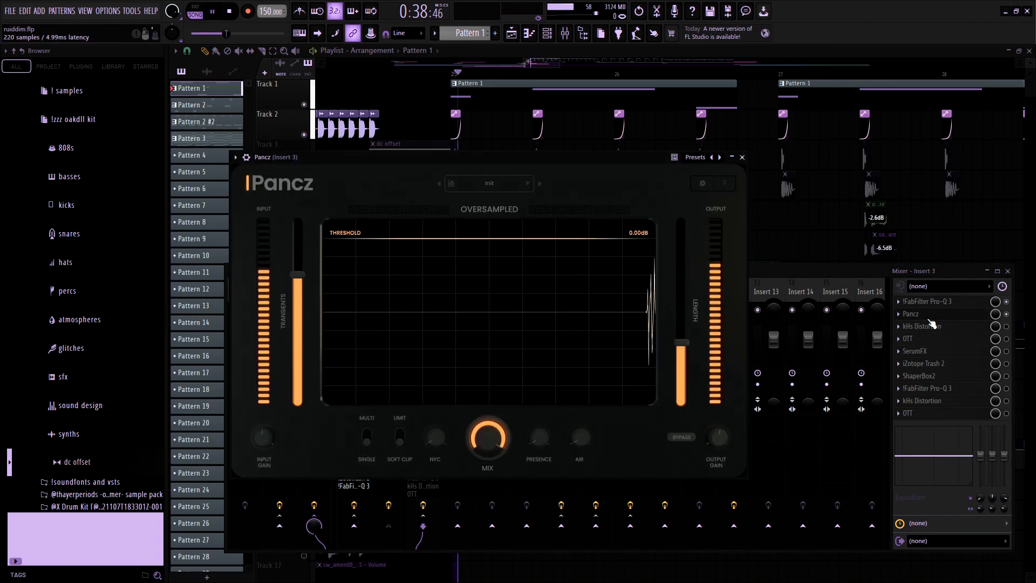
- Enable Pancz, kHs Distortion and OTT on Insert 3, playing the drop to hear the added processing
{"action": "left_click", "coordinate": [932, 316]}
{"action": "left_click", "coordinate": [922, 326]}
{"action": "key", "text": "space"}
{"action": "left_click", "coordinate": [991, 328]}
{"action": "key", "text": "space"}
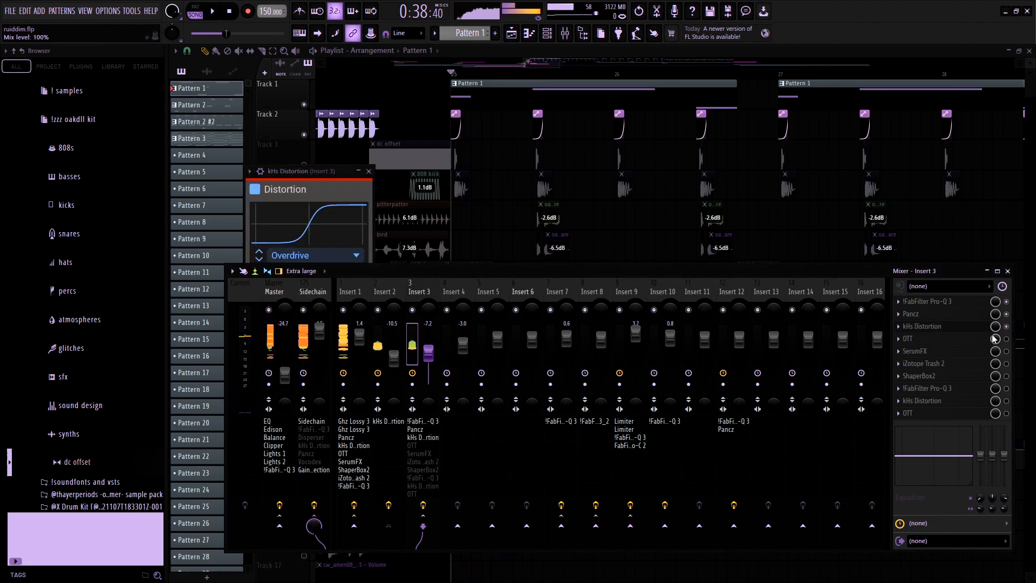
{"action": "left_click", "coordinate": [1007, 327]}
{"action": "key", "text": "space"}
{"action": "key", "text": "space"}
- Mute Insert 1 and play the drop from bar 25 to hear Insert 3's low layer without it
{"action": "left_click", "coordinate": [343, 310]}
{"action": "left_click", "coordinate": [452, 75]}
{"action": "key", "text": "space"}
{"action": "left_click", "coordinate": [565, 34]}
{"action": "key", "text": "space"}
{"action": "key", "text": "space"}
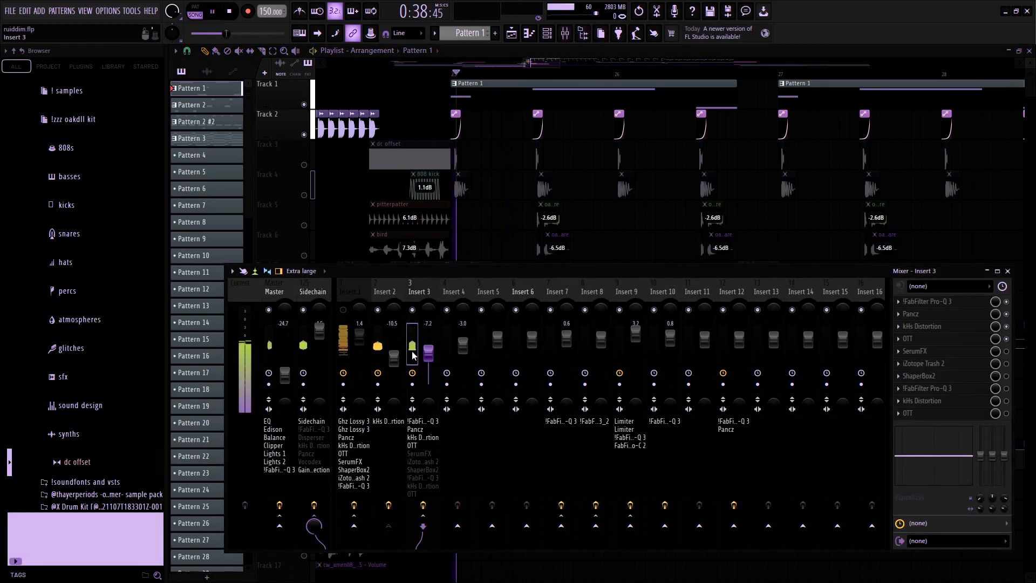
- Disable OTT, kHs Distortion and Pancz on Insert 3, and re-enable them one by one while auditioning the drop
{"action": "left_click", "coordinate": [1006, 339]}
{"action": "left_click", "coordinate": [1006, 326]}
{"action": "left_click", "coordinate": [1007, 314]}
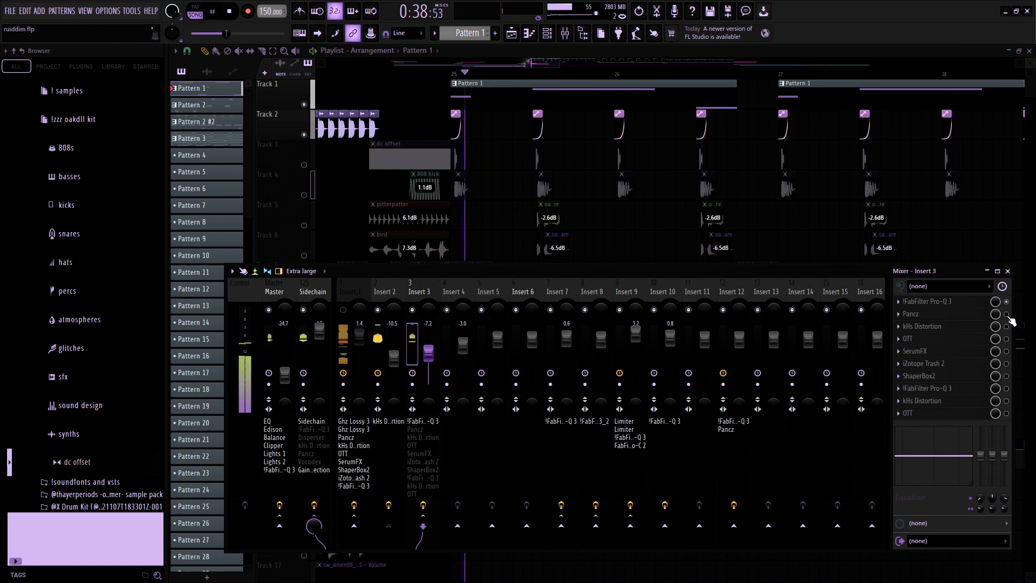
{"action": "left_click", "coordinate": [1006, 314]}
{"action": "key", "text": "space"}
{"action": "key", "text": "space"}
{"action": "left_click", "coordinate": [1006, 326]}
{"action": "key", "text": "space"}
{"action": "key", "text": "space"}
{"action": "left_click", "coordinate": [1006, 339]}
{"action": "key", "text": "space"}
{"action": "key", "text": "space"}
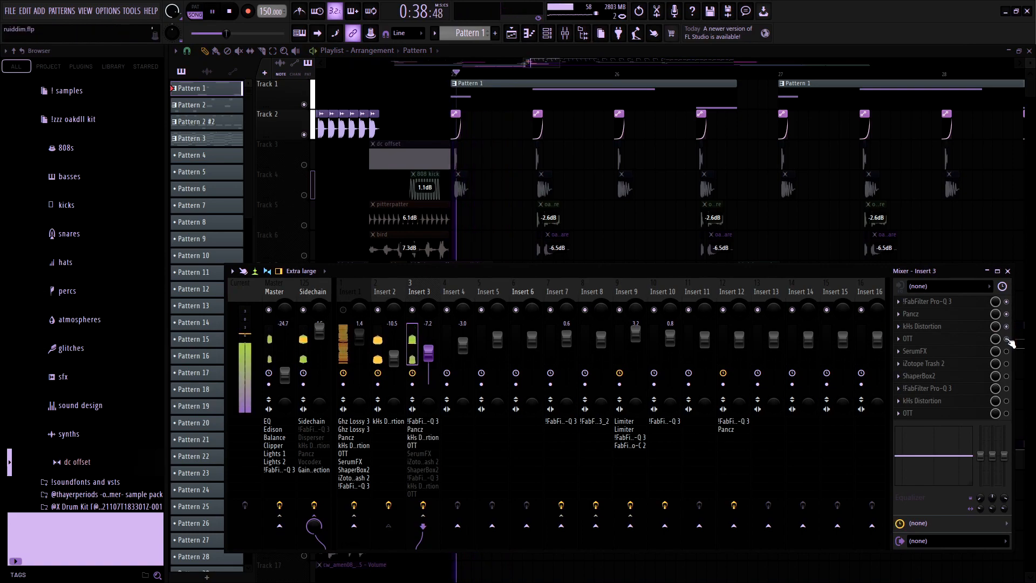
- Enable SerumFX on Insert 3 and look over its effects rack while playing the drop
{"action": "left_click", "coordinate": [1007, 351]}
{"action": "key", "text": "space"}
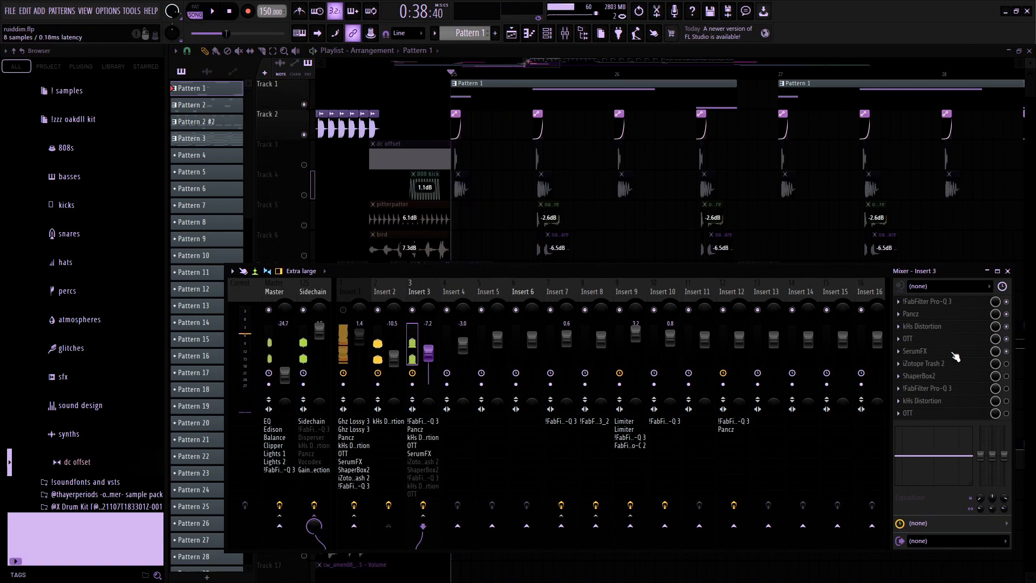
{"action": "left_click", "coordinate": [940, 352]}
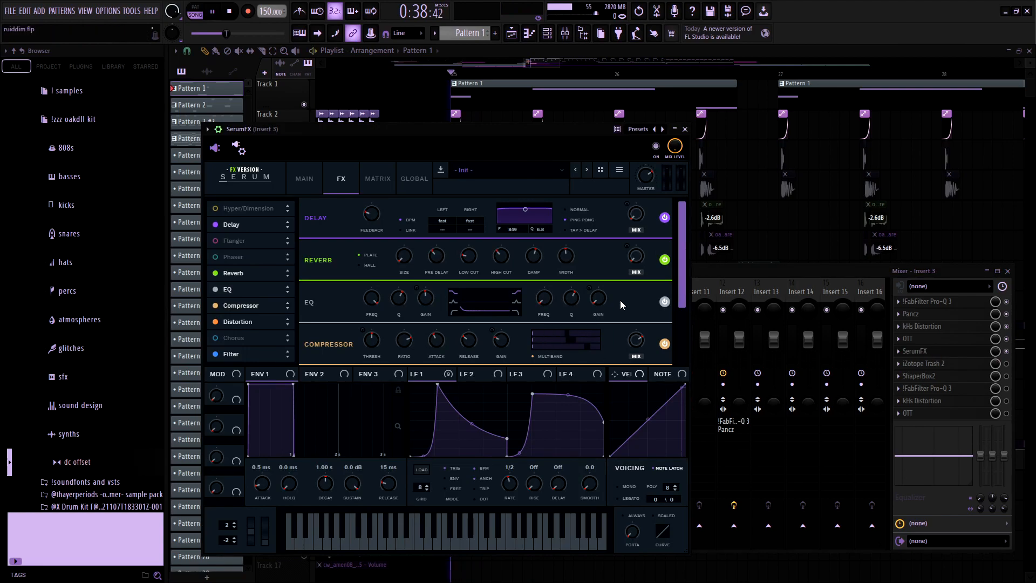
{"action": "key", "text": "space"}
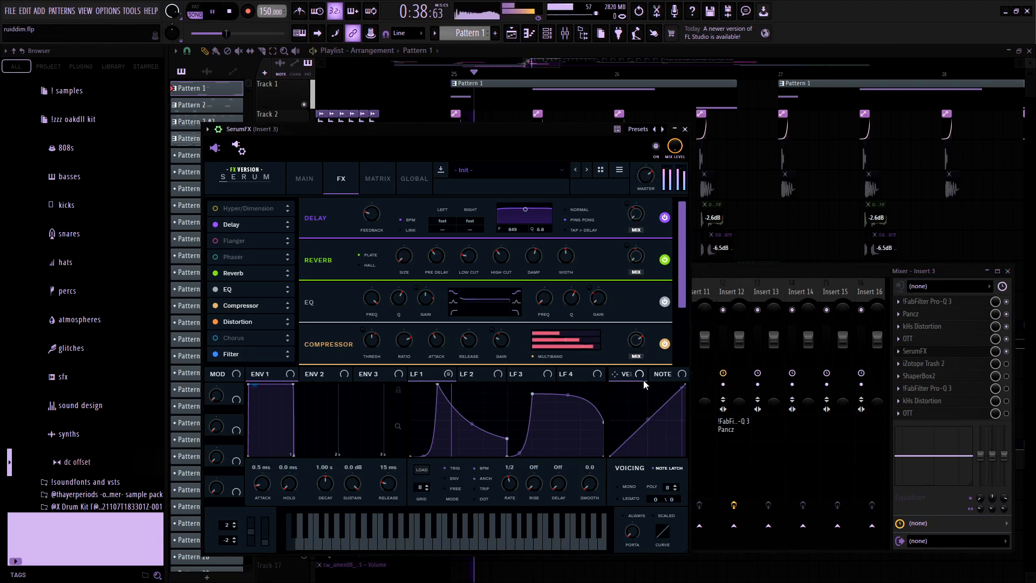
{"action": "left_click", "coordinate": [684, 129]}
{"action": "key", "text": "space"}
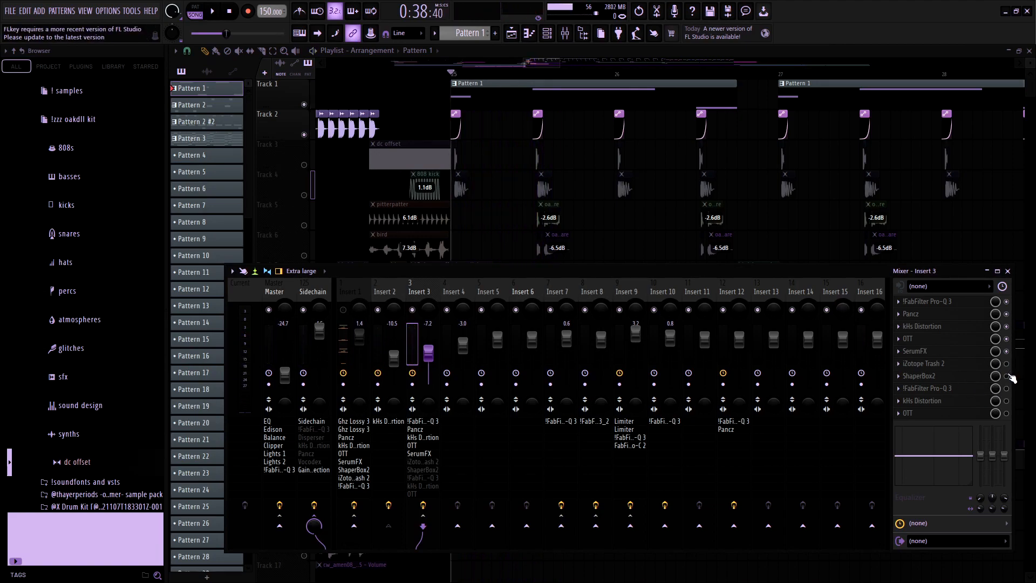
- Enable iZotope Trash 2 on Insert 3 and examine the waveshaping curves of its frequency bands
{"action": "left_click", "coordinate": [972, 366]}
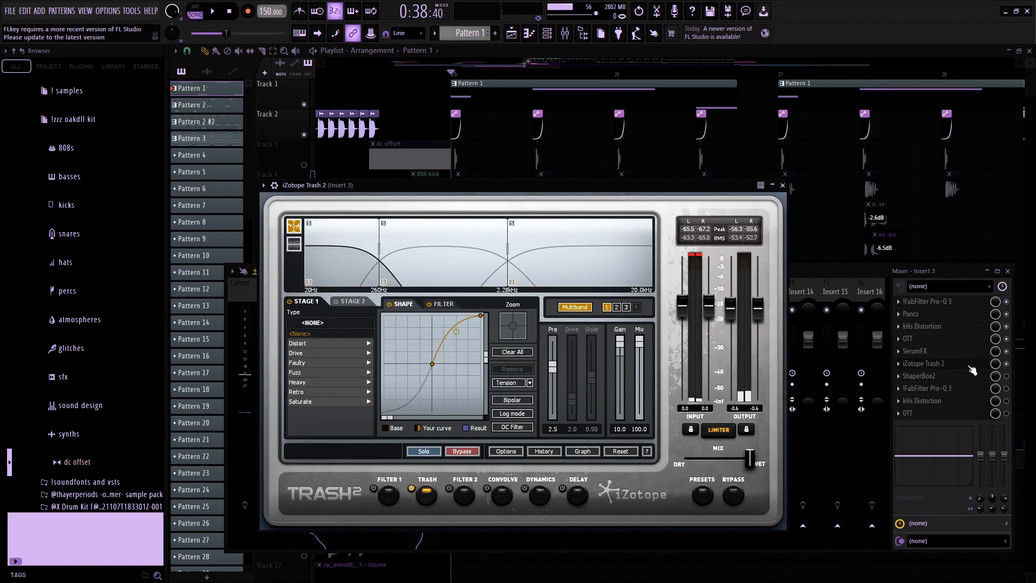
{"action": "left_click", "coordinate": [443, 277]}
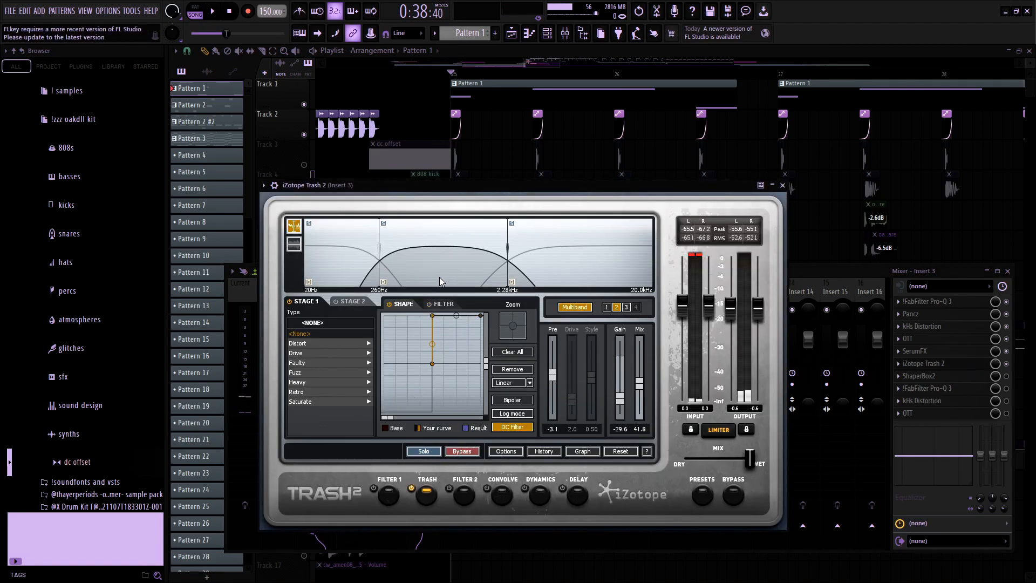
{"action": "left_click", "coordinate": [337, 257]}
{"action": "left_click", "coordinate": [552, 264]}
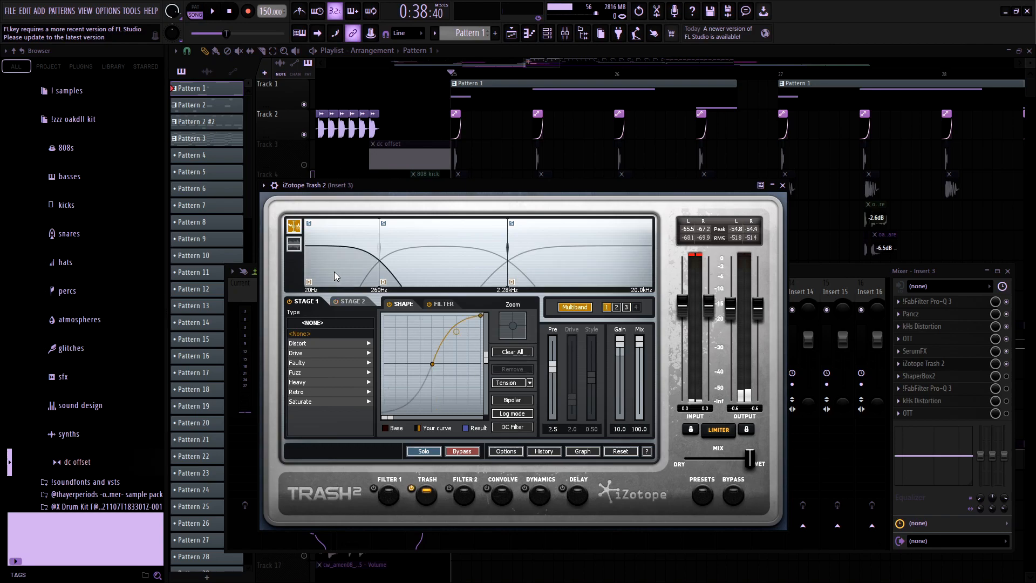
- Enable ShaperBox2 and the second FabFilter Pro-Q 3 on Insert 3, look over their curves and play the drop
{"action": "left_click", "coordinate": [782, 185]}
{"action": "left_click", "coordinate": [969, 376]}
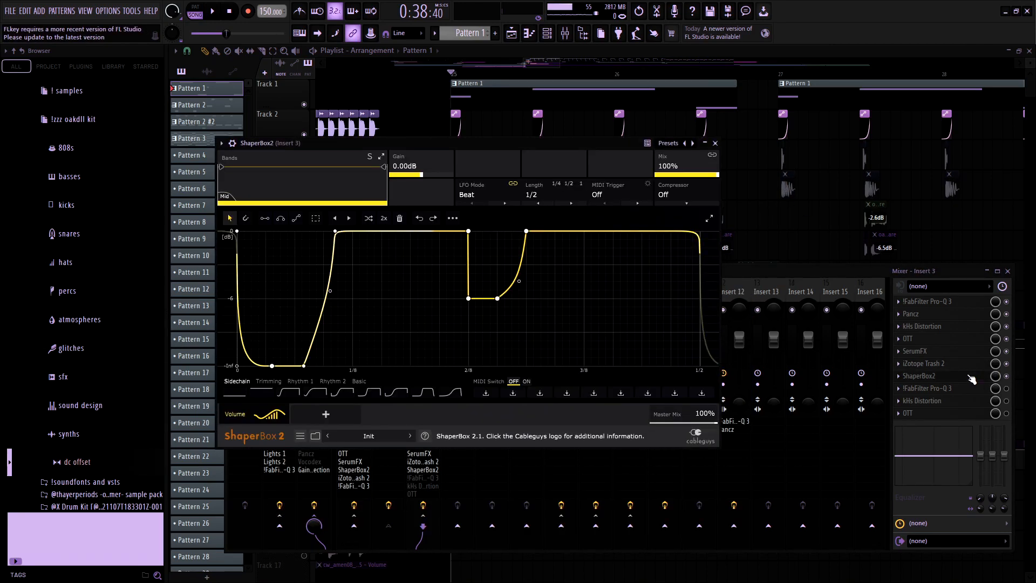
{"action": "left_click", "coordinate": [969, 376]}
{"action": "left_click", "coordinate": [977, 389]}
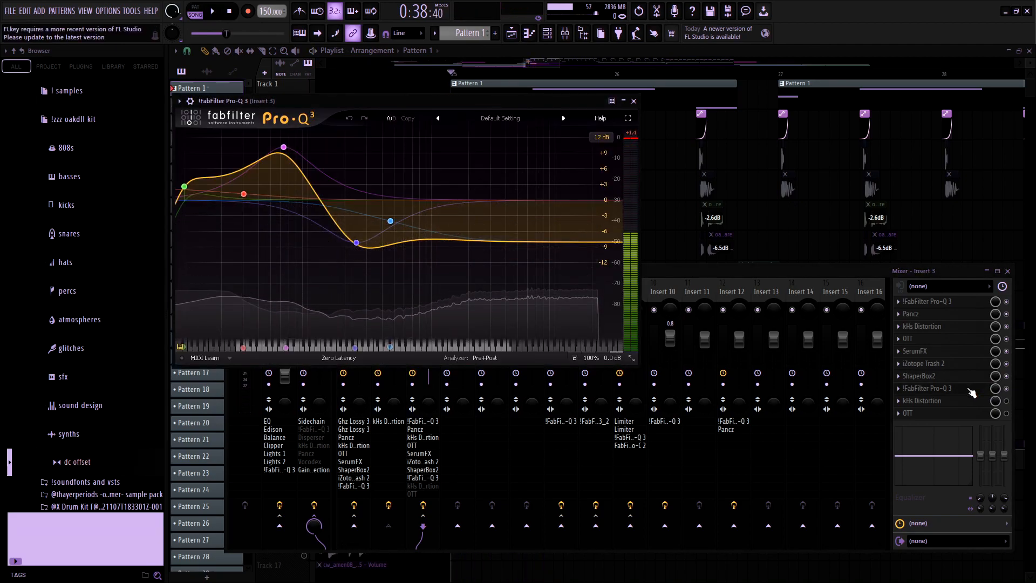
{"action": "key", "text": "space"}
{"action": "key", "text": "space"}
{"action": "left_click", "coordinate": [974, 388]}
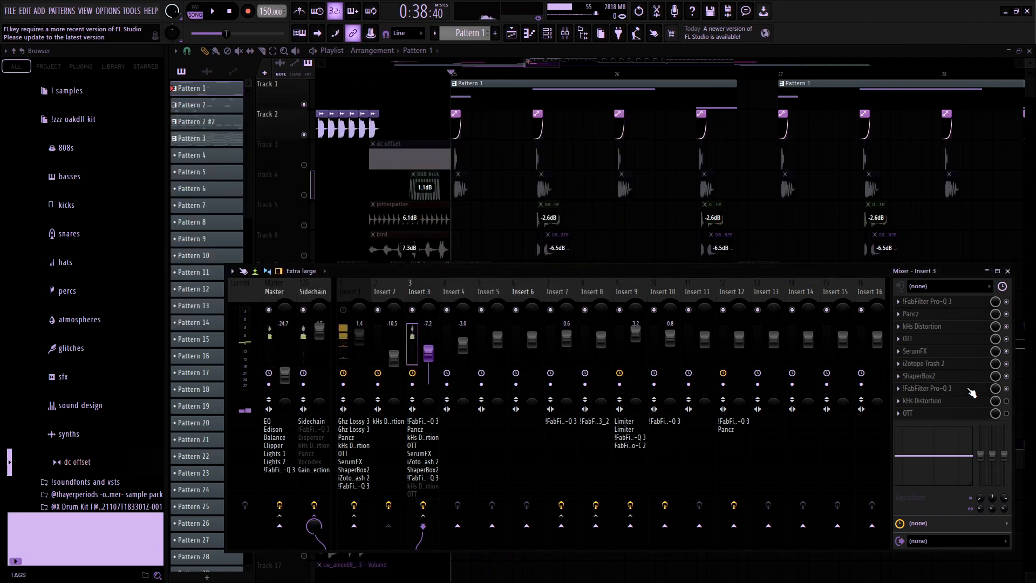
- Enable the second kHs Distortion and the last OTT on Insert 3, playing the drop after each one
{"action": "left_click", "coordinate": [968, 405]}
{"action": "key", "text": "space"}
{"action": "key", "text": "space"}
{"action": "left_click", "coordinate": [967, 405]}
{"action": "key", "text": "space"}
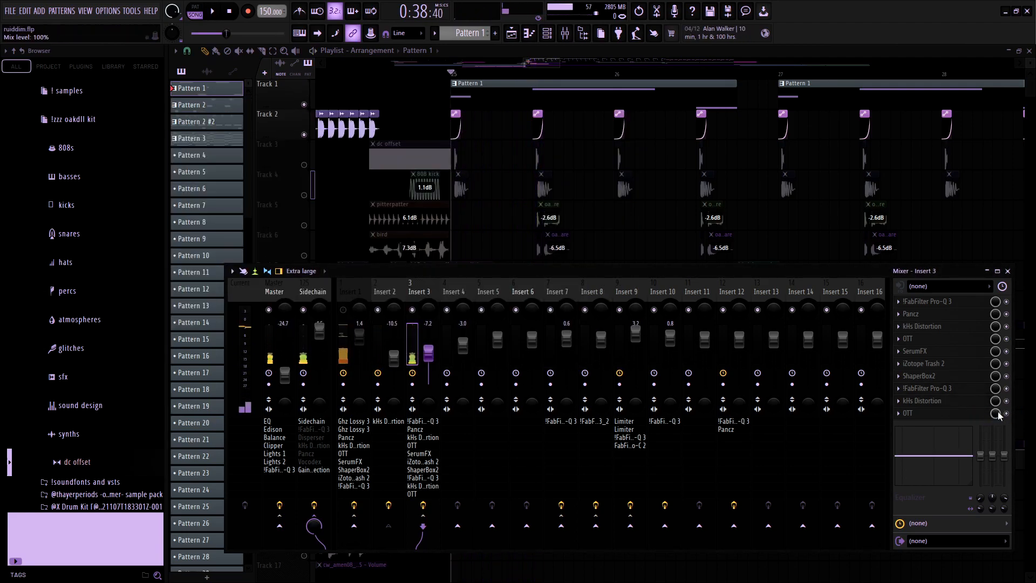
{"action": "left_click", "coordinate": [965, 414]}
{"action": "key", "text": "space"}
{"action": "left_click", "coordinate": [963, 414]}
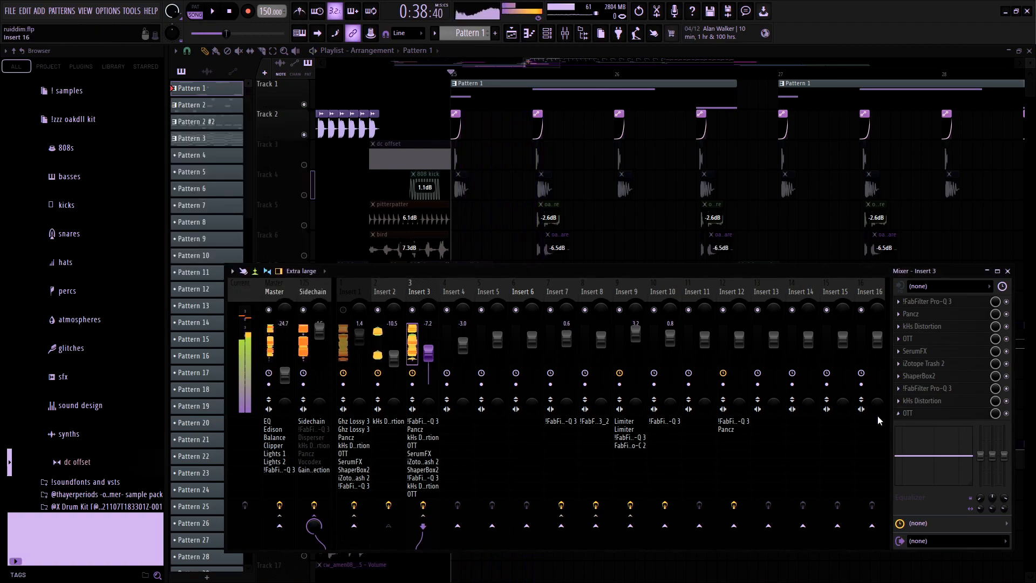
- Enable the bypassed effects on the Sidechain mixer track, from FabFilter Pro-Q 3 to Vocodex, and unmute Insert 1
{"action": "left_click", "coordinate": [344, 310]}
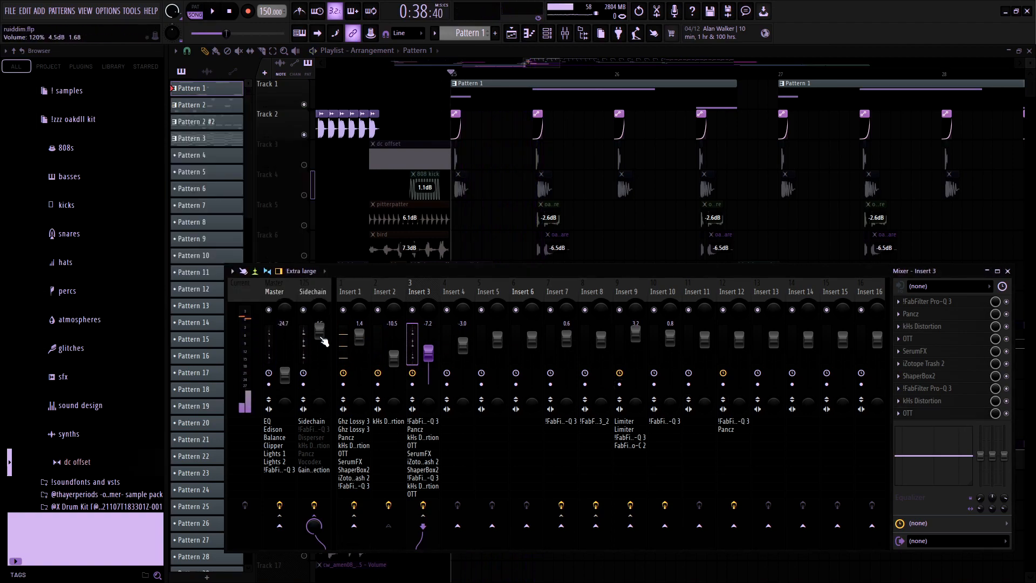
{"action": "left_click", "coordinate": [320, 343]}
{"action": "left_click", "coordinate": [344, 311]}
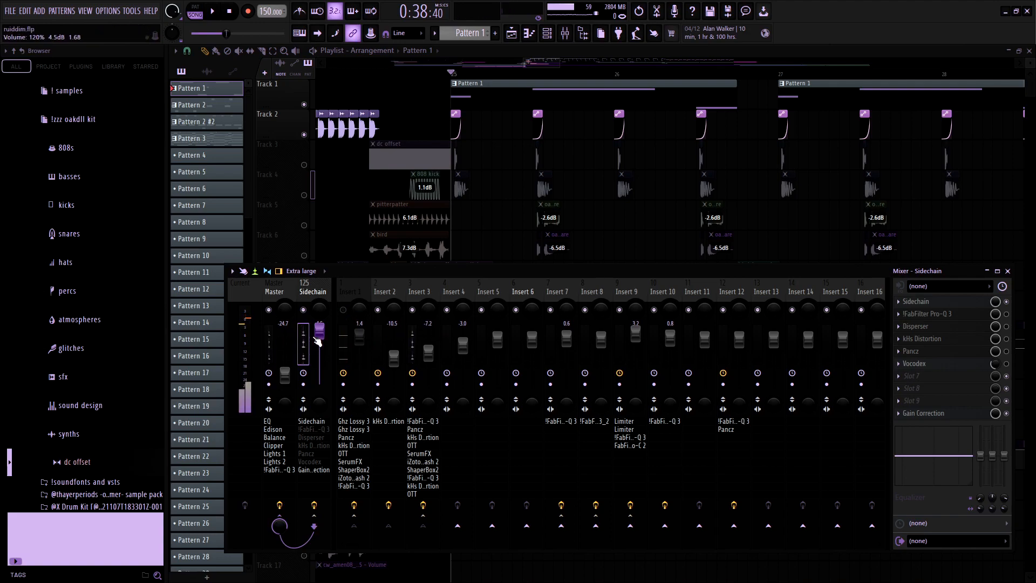
{"action": "left_click", "coordinate": [1006, 326]}
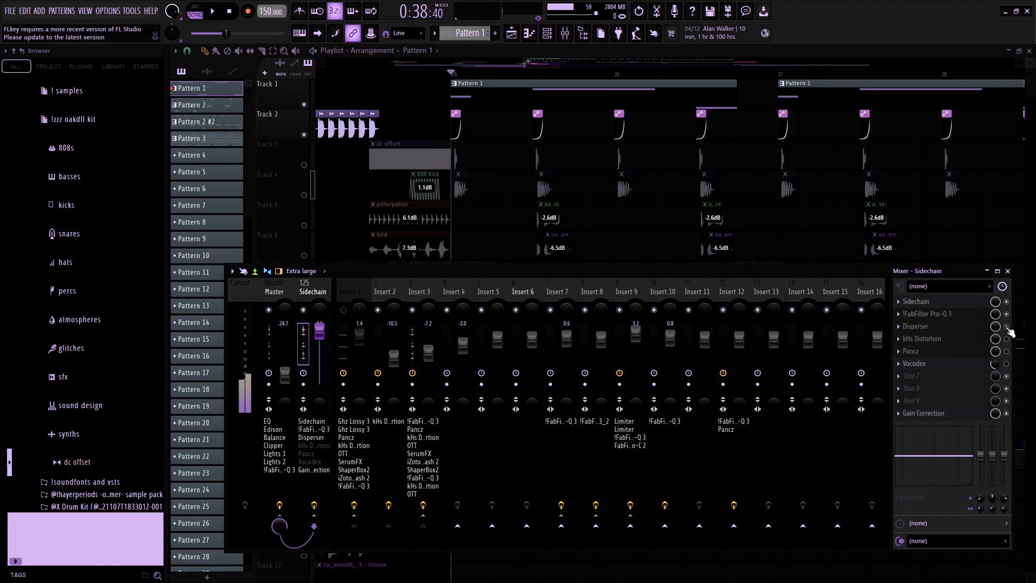
{"action": "left_click", "coordinate": [343, 309]}
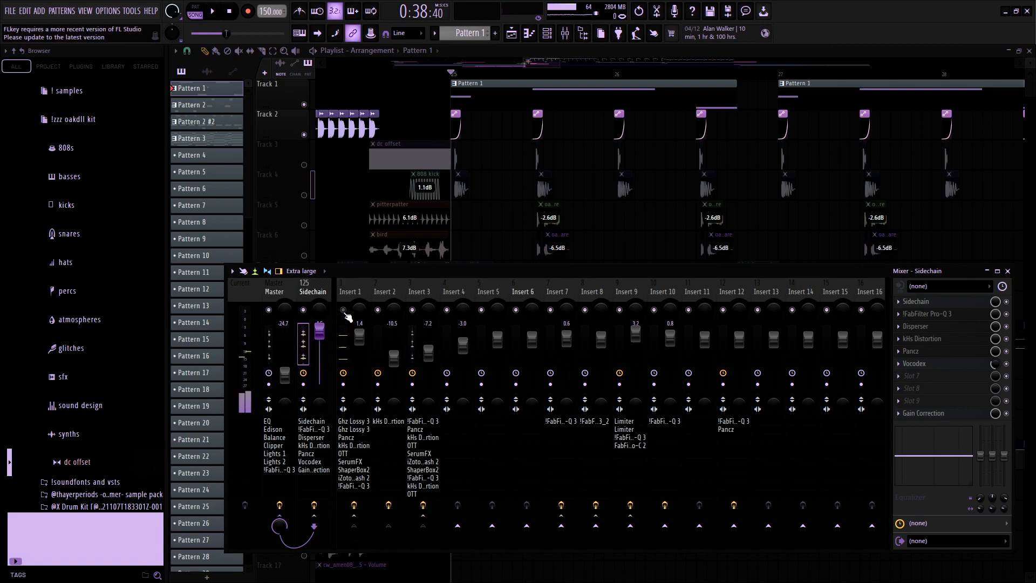
- Play the drop from bar 25 while viewing the Insert 3, Insert 1 and Sidechain mixer tracks in turn
{"action": "left_click", "coordinate": [411, 338]}
{"action": "key", "text": "space"}
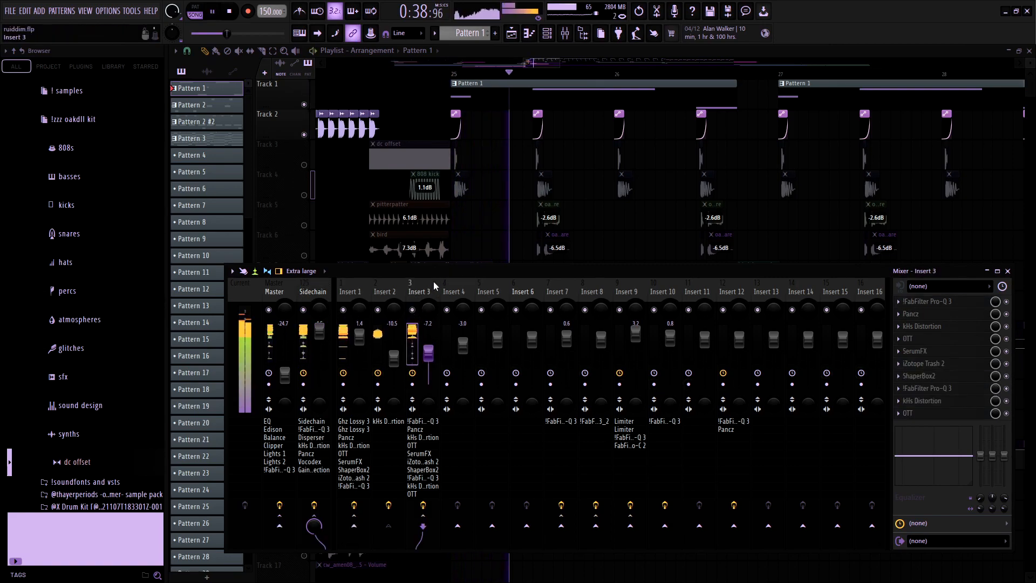
{"action": "left_click", "coordinate": [346, 338]}
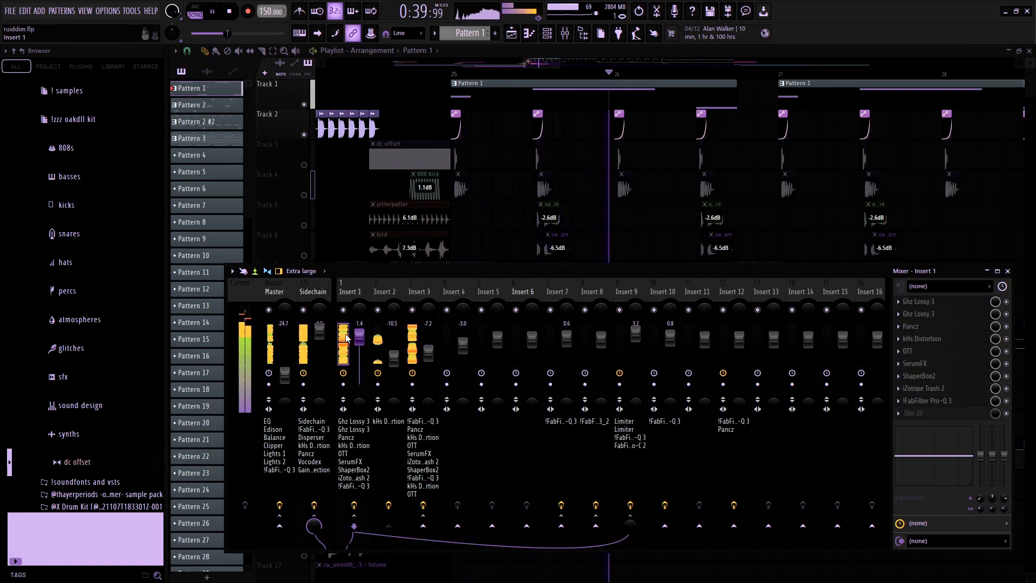
{"action": "left_click", "coordinate": [306, 340]}
{"action": "key", "text": "space"}
- Look over the Disperser and kHs Distortion settings on the Sidechain mixer track
{"action": "left_click", "coordinate": [928, 327]}
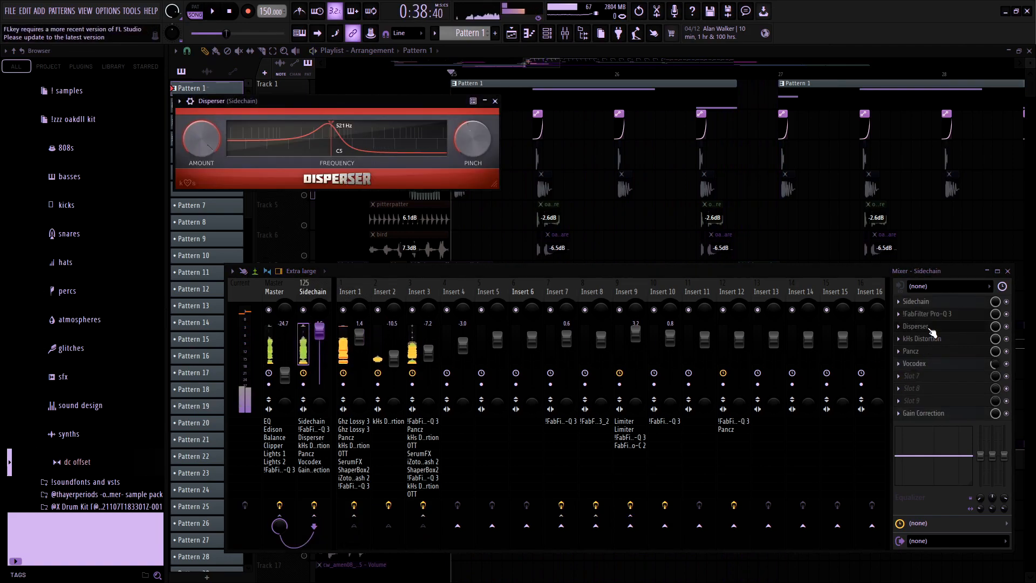
{"action": "left_click", "coordinate": [928, 326]}
{"action": "left_click", "coordinate": [970, 340]}
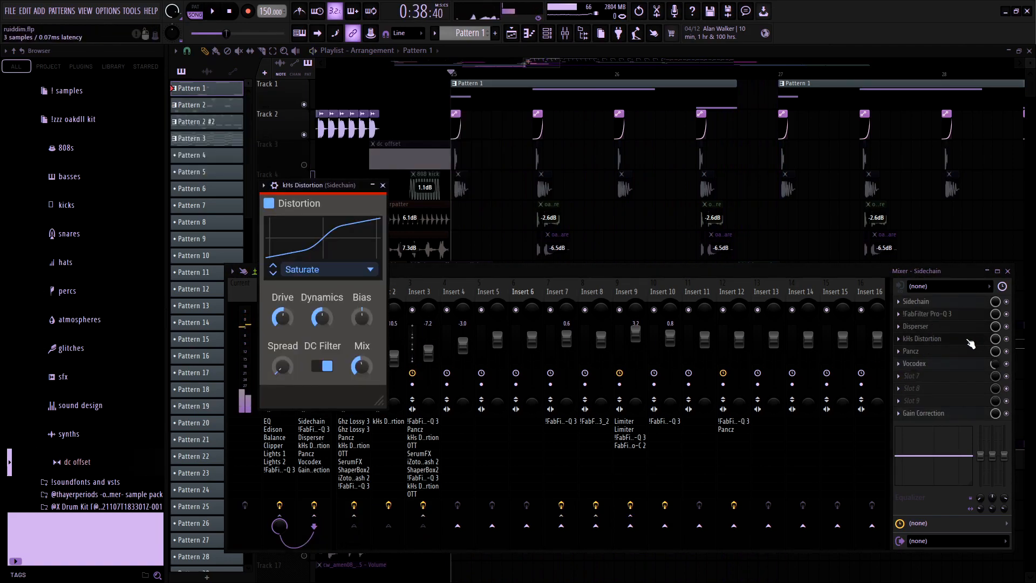
- Bypass and re-enable Disperser on the Sidechain track while playing the drop to compare the sound
{"action": "left_click", "coordinate": [945, 326]}
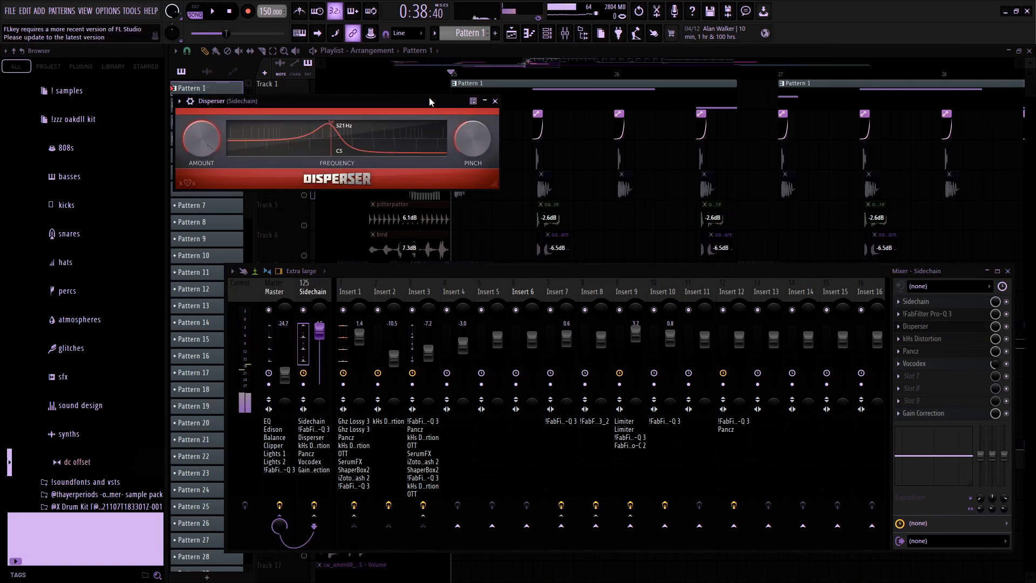
{"action": "key", "text": "space"}
{"action": "left_click", "coordinate": [1006, 326]}
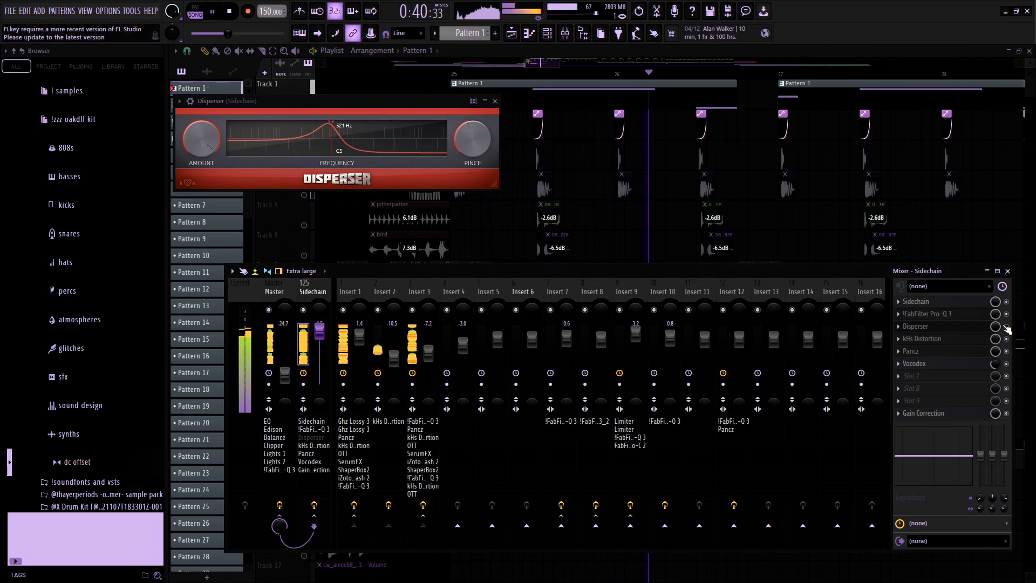
{"action": "left_click", "coordinate": [1006, 326]}
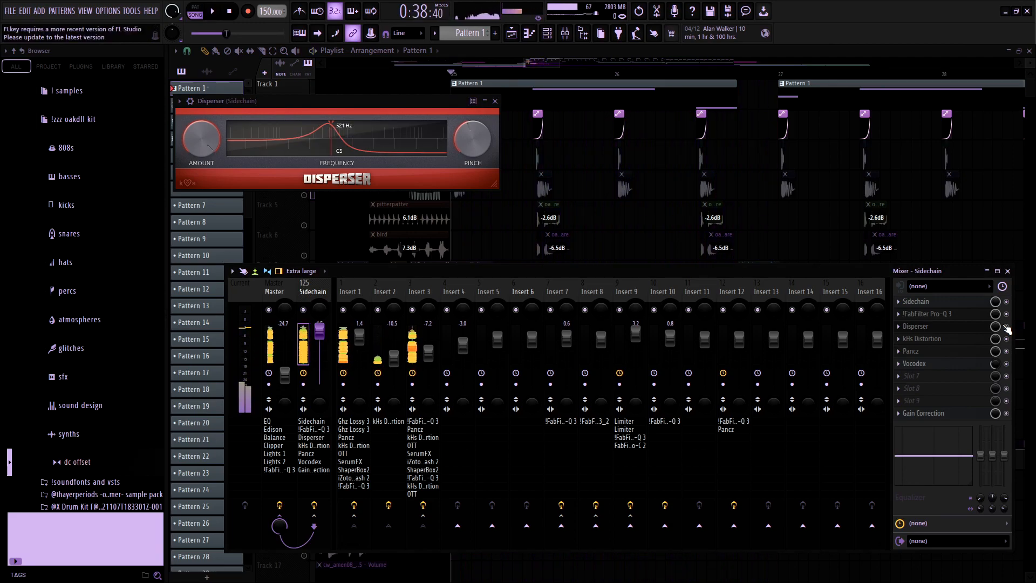
{"action": "key", "text": "space"}
- Save the project, stop playback and make all playlist tracks active again
{"action": "right_click", "coordinate": [514, 211]}
{"action": "key", "text": "ctrl+s"}
{"action": "left_click", "coordinate": [230, 12]}
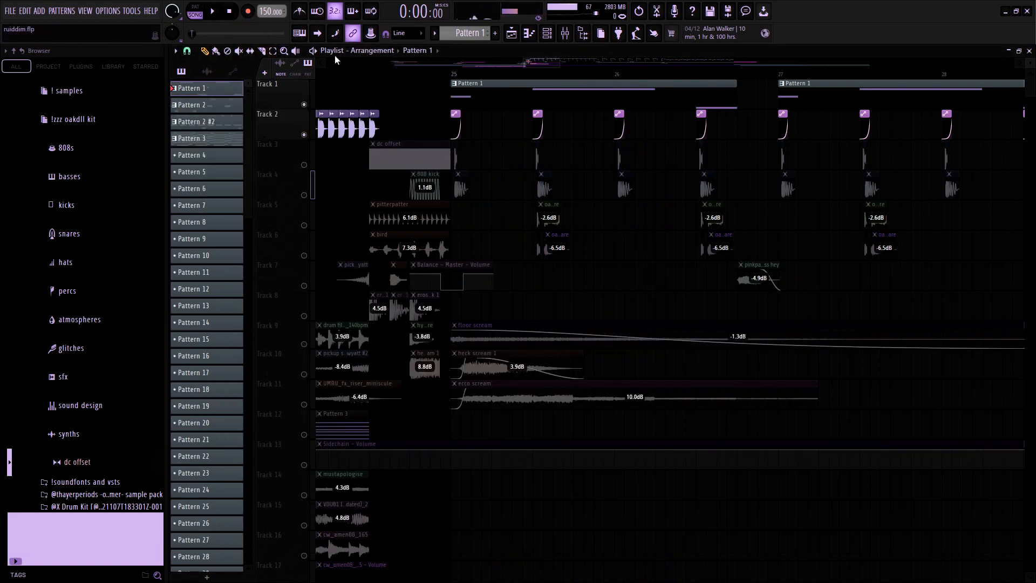
{"action": "right_click", "coordinate": [304, 105]}
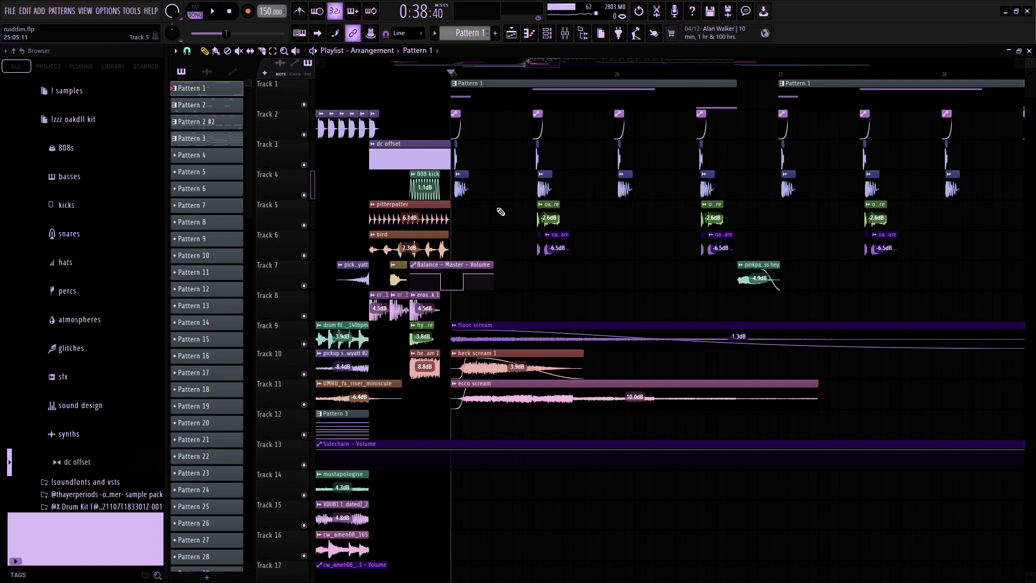
- View the Phase Plant notes of Pattern 1 in the piano roll and return to the drop in the playlist
{"action": "scroll", "coordinate": [523, 297], "scroll_direction": "down", "scroll_amount": 3}
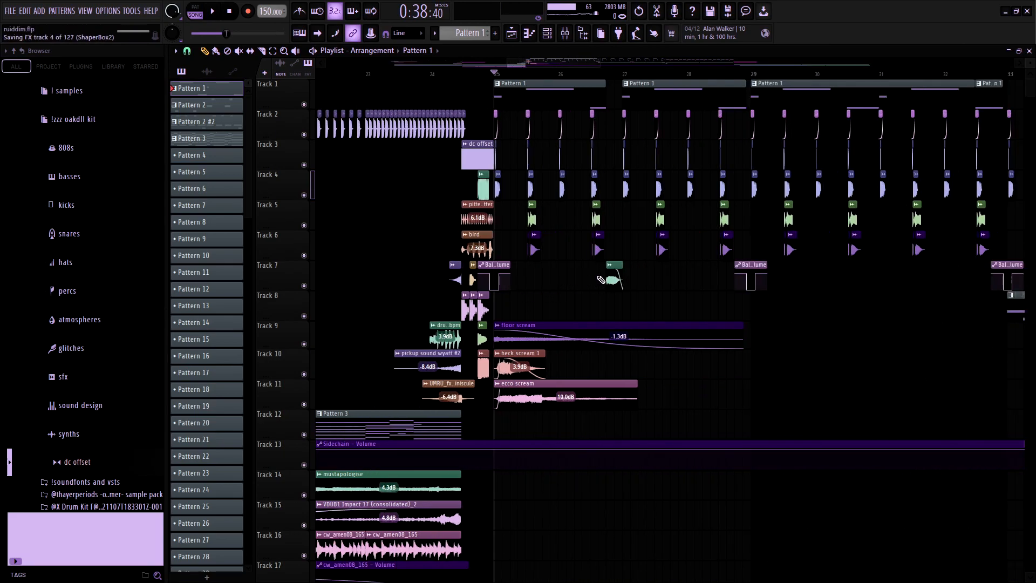
{"action": "double_click", "coordinate": [548, 98]}
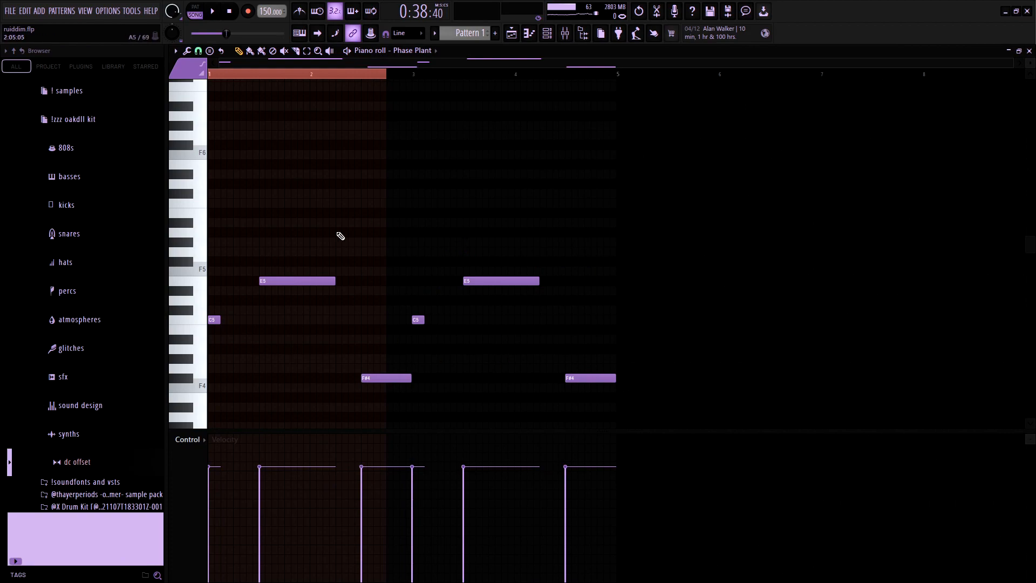
{"action": "key", "text": "Escape"}
{"action": "scroll", "coordinate": [599, 152], "scroll_direction": "up", "scroll_amount": 3}
{"action": "scroll", "coordinate": [410, 233], "scroll_direction": "down", "scroll_amount": 3}
{"action": "scroll", "coordinate": [400, 243], "scroll_direction": "up", "scroll_amount": 3}
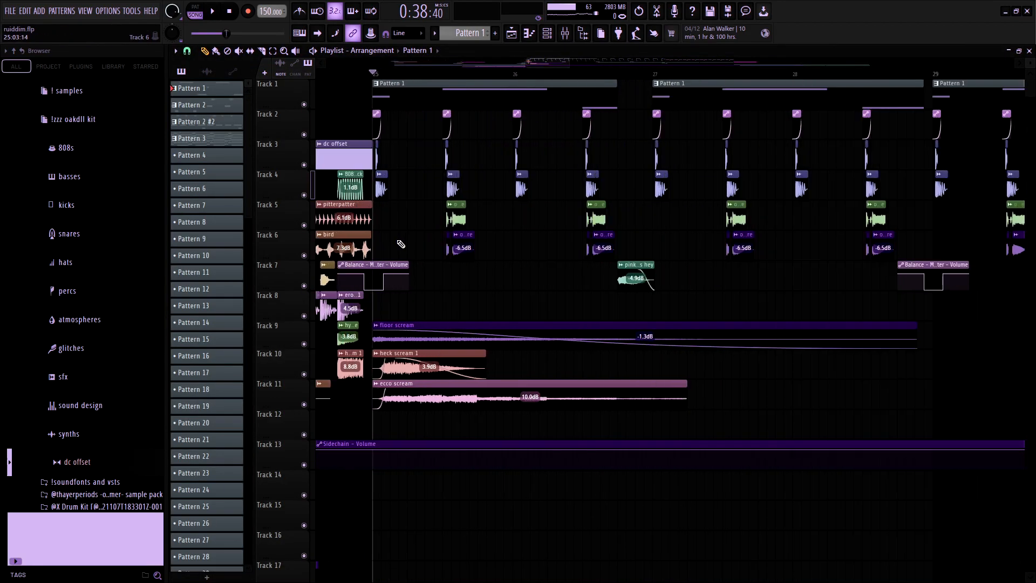
{"action": "scroll", "coordinate": [405, 248], "scroll_direction": "up", "scroll_amount": 2}
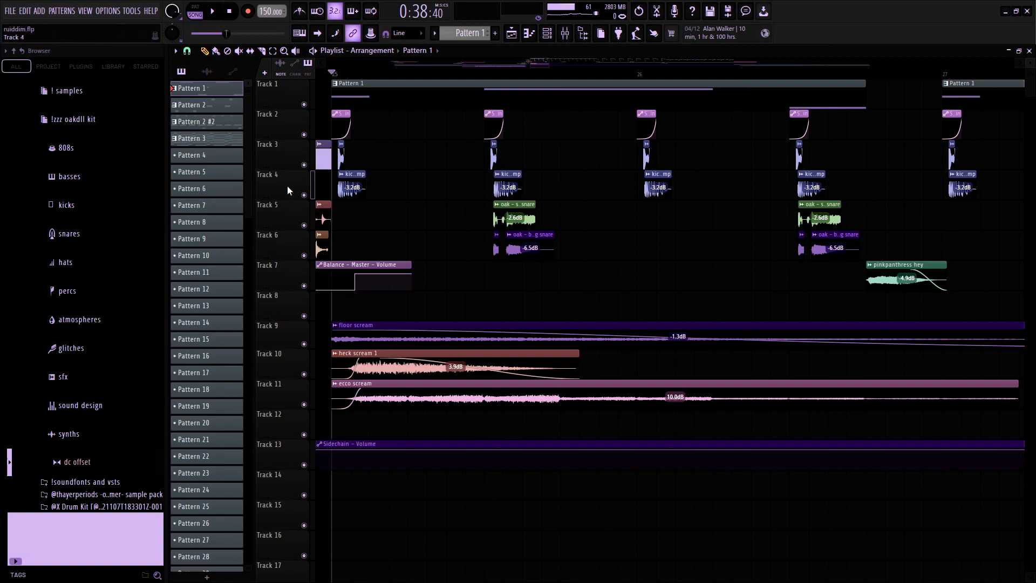
- Solo Tracks 5 and 6 to play the drop's snare layers from bar 25
{"action": "right_click", "coordinate": [303, 256]}
{"action": "left_click", "coordinate": [304, 225]}
{"action": "key", "text": "space"}
- Solo Tracks 3 and 4 to play the drop's kick layers, and restore all playlist tracks
{"action": "right_click", "coordinate": [304, 194]}
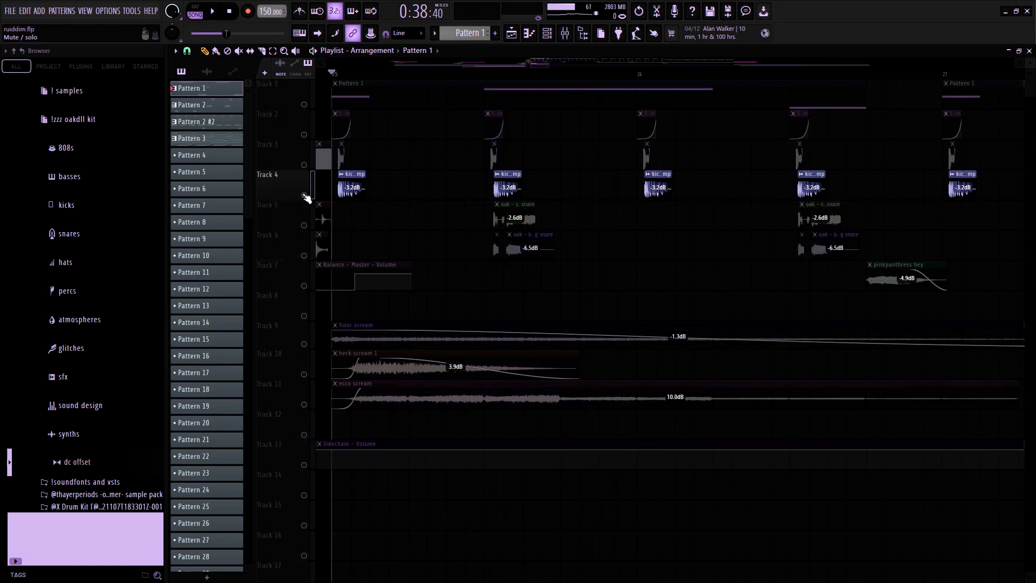
{"action": "left_click", "coordinate": [304, 164]}
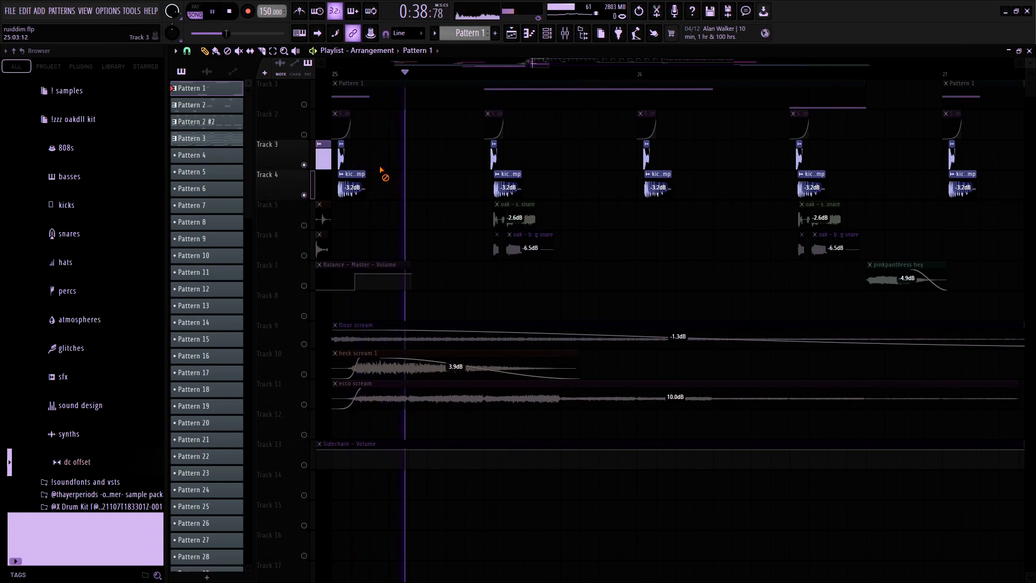
{"action": "key", "text": "space"}
{"action": "right_click", "coordinate": [304, 195]}
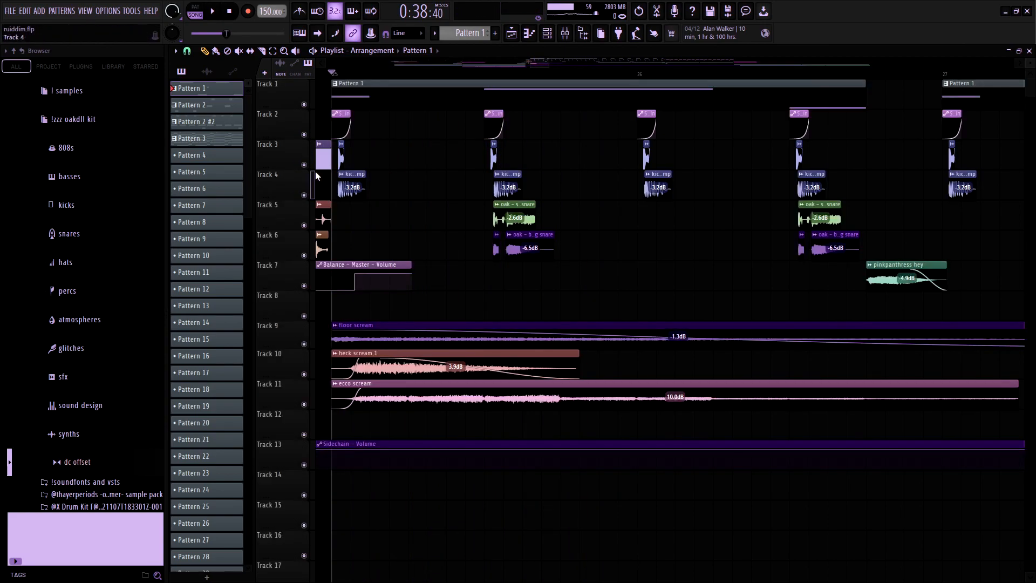
- Save the project, and solo Track 7 to play the pinkpanthress hey sample before restoring all tracks
{"action": "scroll", "coordinate": [496, 315], "scroll_direction": "down", "scroll_amount": 5}
{"action": "key", "text": "ctrl+s"}
{"action": "scroll", "coordinate": [496, 315], "scroll_direction": "up", "scroll_amount": 3}
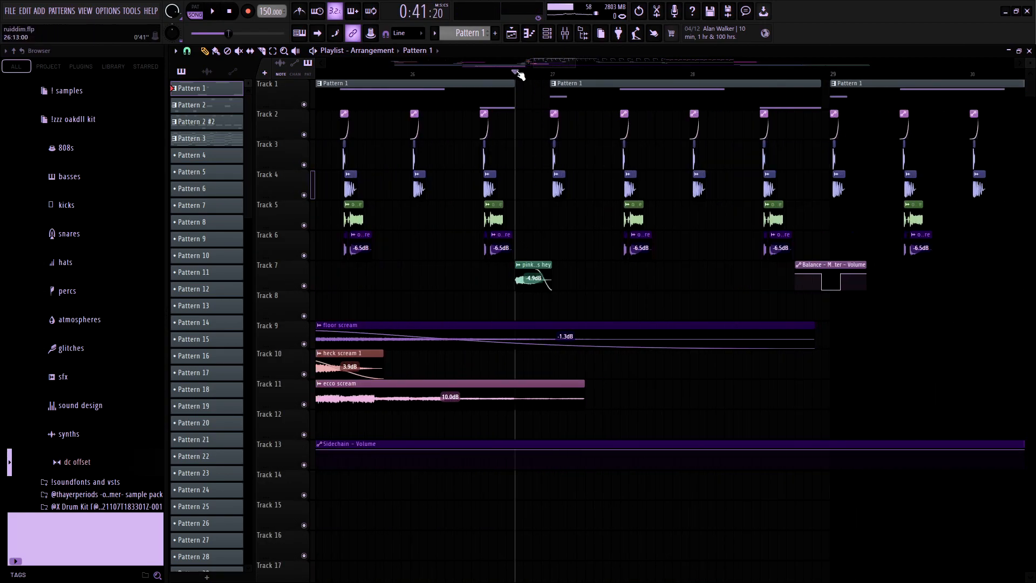
{"action": "right_click", "coordinate": [304, 286]}
{"action": "key", "text": "space"}
{"action": "key", "text": "space"}
{"action": "right_click", "coordinate": [304, 285]}
- Play the full arrangement from the short Pattern 1 clip ahead of bar 33 into the next section
{"action": "scroll", "coordinate": [628, 312], "scroll_direction": "down", "scroll_amount": 3}
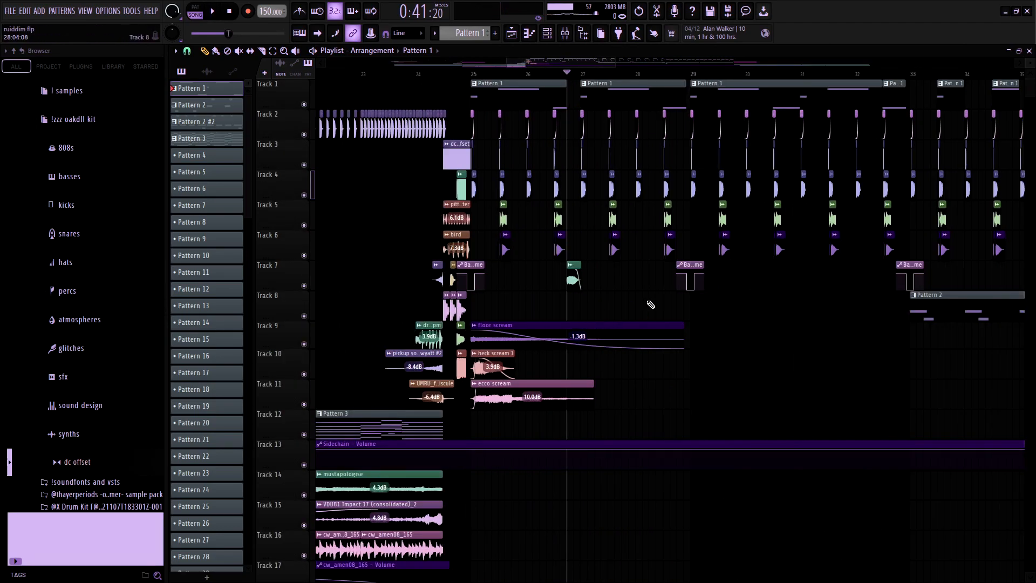
{"action": "scroll", "coordinate": [651, 305], "scroll_direction": "up", "scroll_amount": 4}
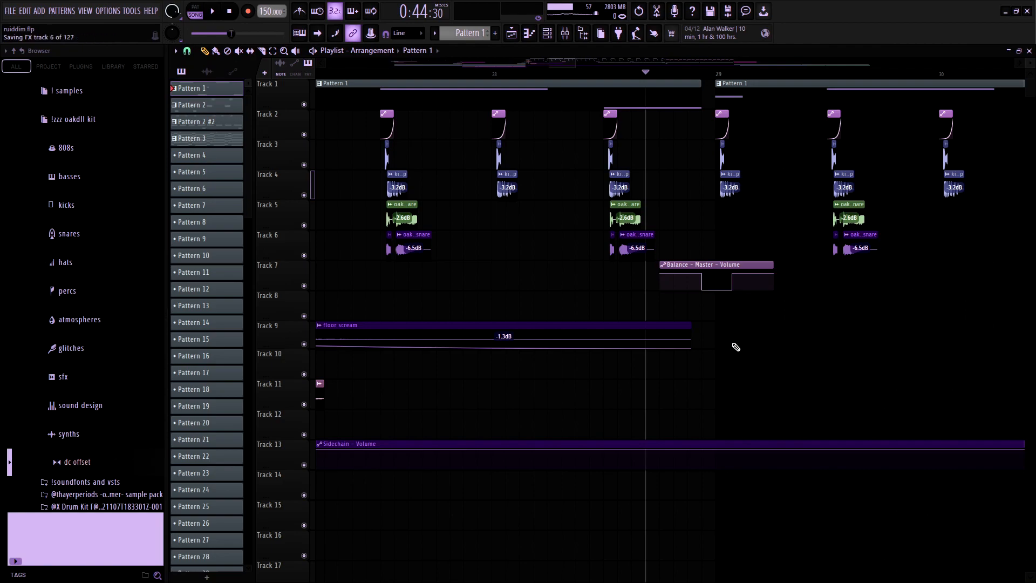
{"action": "scroll", "coordinate": [765, 325], "scroll_direction": "down", "scroll_amount": 5}
{"action": "scroll", "coordinate": [799, 330], "scroll_direction": "up", "scroll_amount": 3}
{"action": "scroll", "coordinate": [802, 329], "scroll_direction": "down", "scroll_amount": 4}
{"action": "scroll", "coordinate": [861, 331], "scroll_direction": "up", "scroll_amount": 4}
{"action": "left_click", "coordinate": [762, 75]}
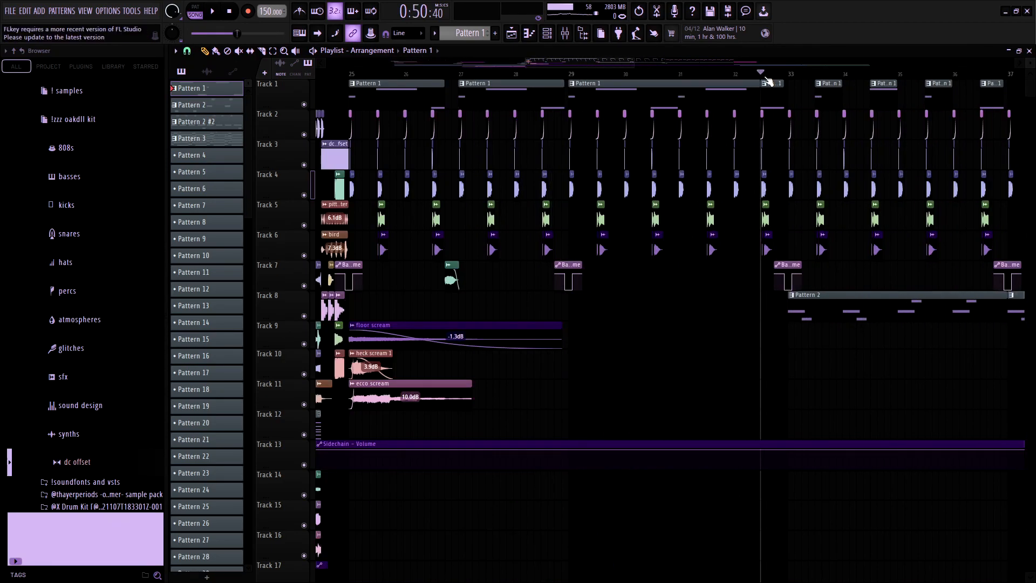
{"action": "scroll", "coordinate": [851, 289], "scroll_direction": "up", "scroll_amount": 3}
{"action": "key", "text": "space"}
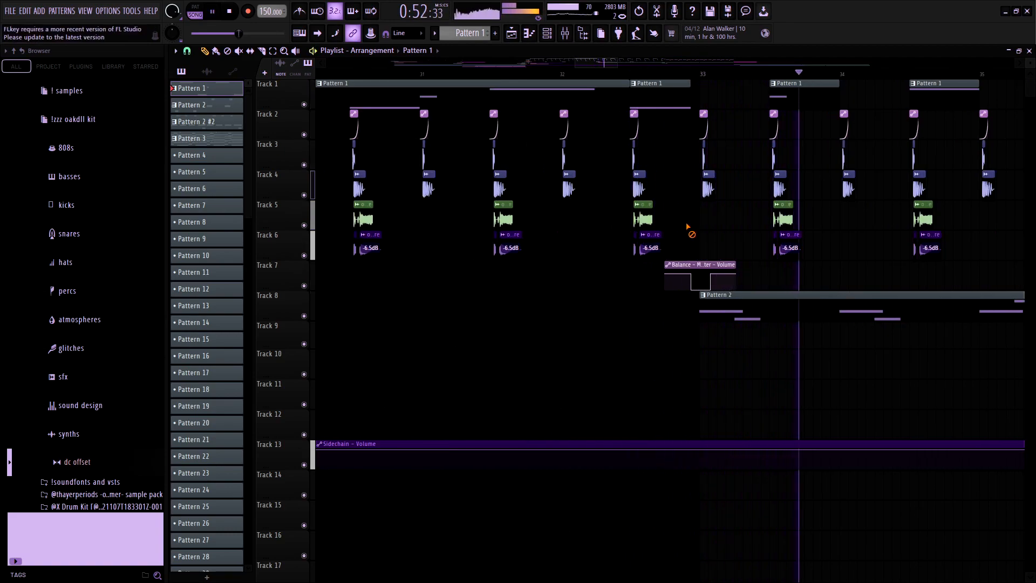
{"action": "key", "text": "space"}
- Solo Track 1 to play the bass leading into bar 33, and restore all playlist tracks
{"action": "right_click", "coordinate": [304, 105]}
{"action": "key", "text": "space"}
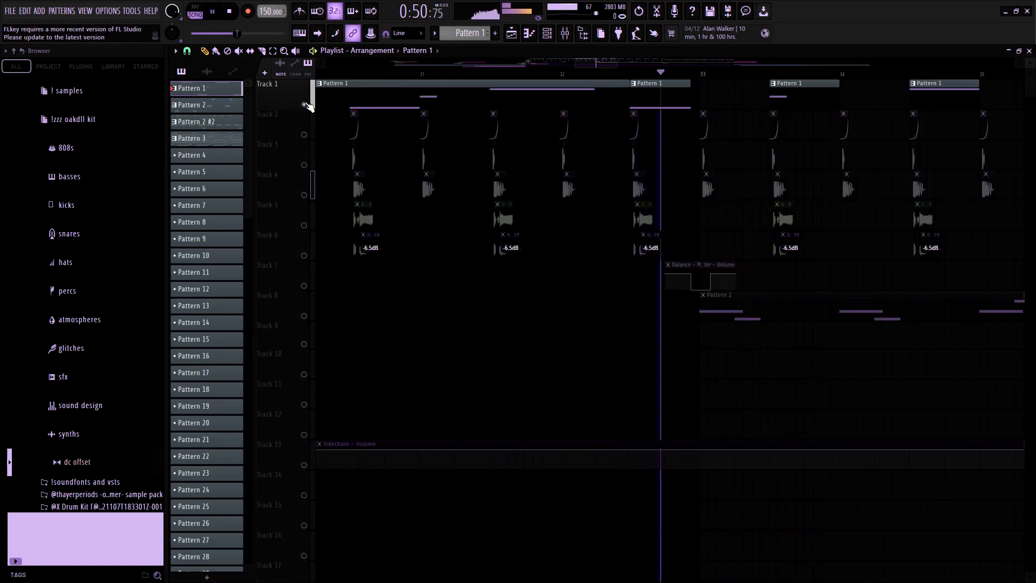
{"action": "key", "text": "space"}
{"action": "right_click", "coordinate": [304, 105]}
- Solo Tracks 1 and 2 together and play the section leading into bar 33
{"action": "right_click", "coordinate": [304, 104]}
{"action": "left_click", "coordinate": [304, 134]}
{"action": "key", "text": "space"}
{"action": "key", "text": "space"}
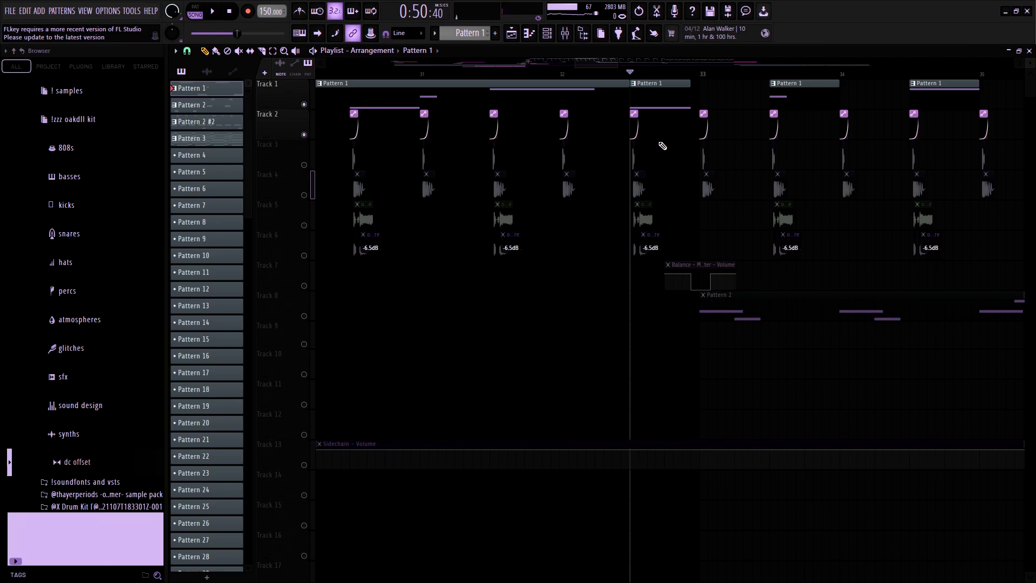
{"action": "key", "text": "space"}
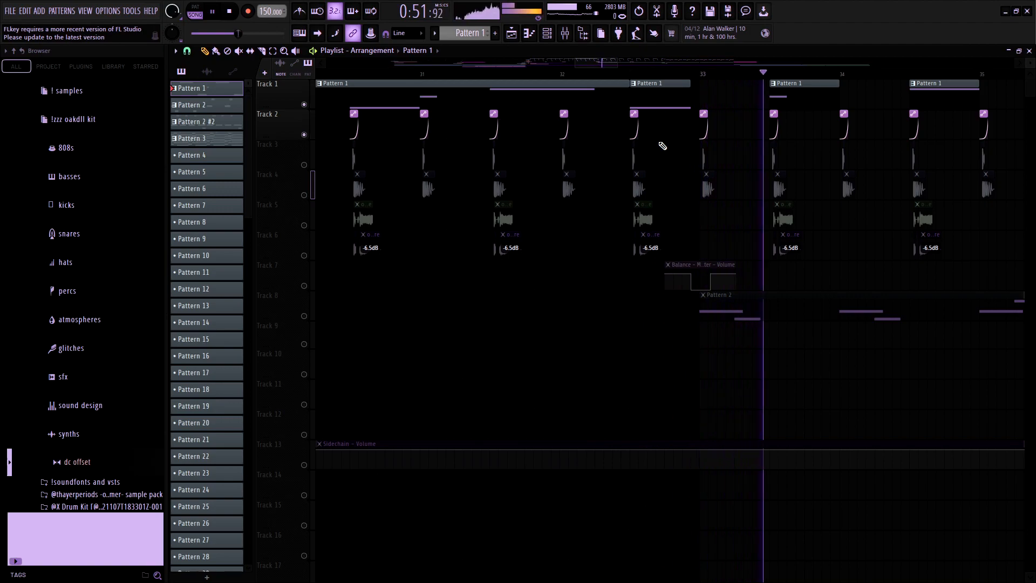
{"action": "key", "text": "space"}
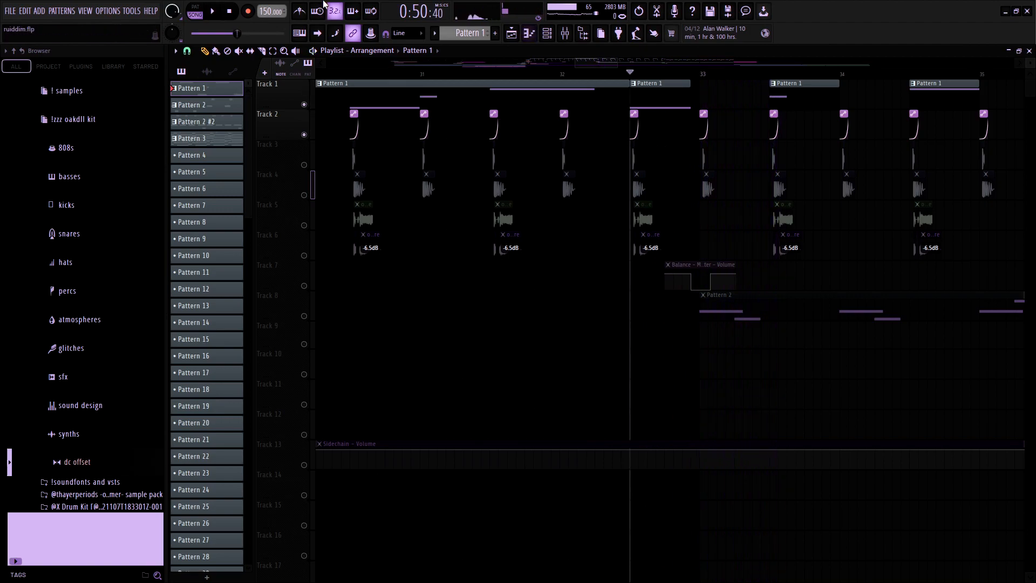
- Solo Track 8 to play the Pattern 2 clip from bar 33, and restore all playlist tracks
{"action": "left_click", "coordinate": [227, 12]}
{"action": "left_click", "coordinate": [631, 73]}
{"action": "left_click", "coordinate": [699, 74]}
{"action": "key", "text": "space"}
{"action": "key", "text": "space"}
{"action": "left_click", "coordinate": [304, 316], "text": "ctrl"}
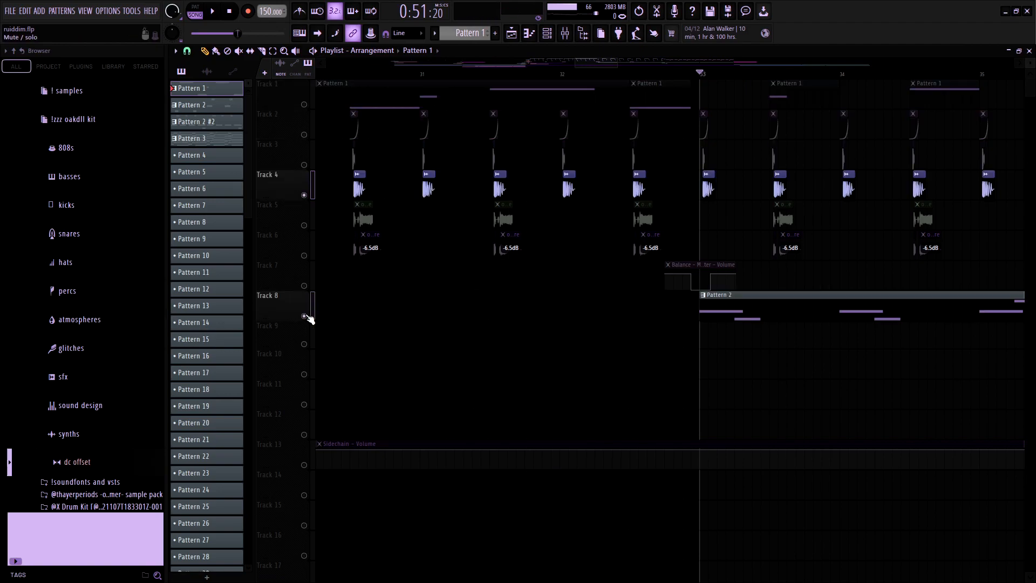
{"action": "left_click", "coordinate": [304, 316], "text": "ctrl"}
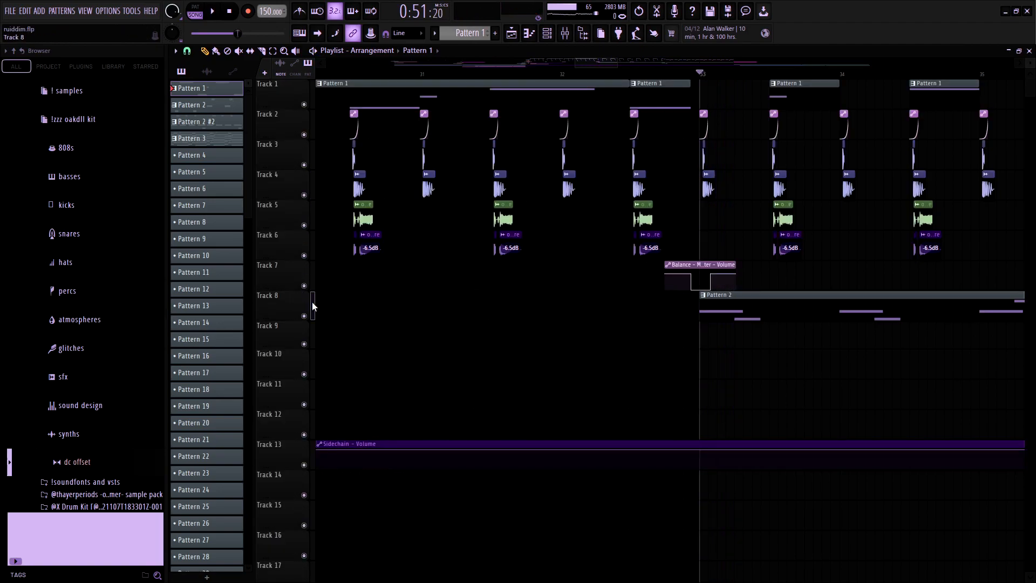
{"action": "left_click", "coordinate": [304, 316], "text": "ctrl"}
{"action": "key", "text": "space"}
{"action": "scroll", "coordinate": [566, 351], "scroll_direction": "down", "scroll_amount": 3}
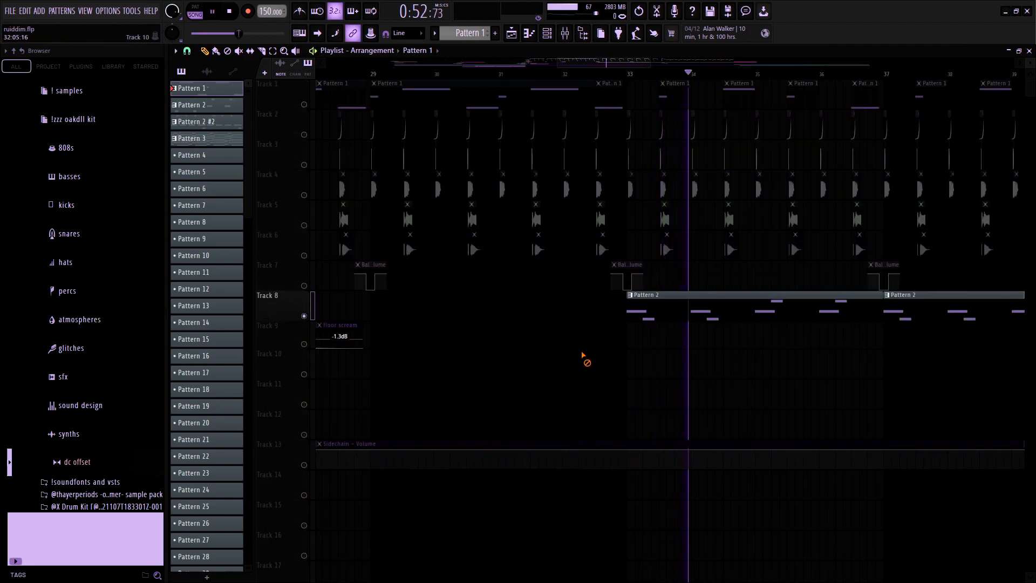
{"action": "key", "text": "space"}
{"action": "left_click", "coordinate": [304, 315], "text": "ctrl"}
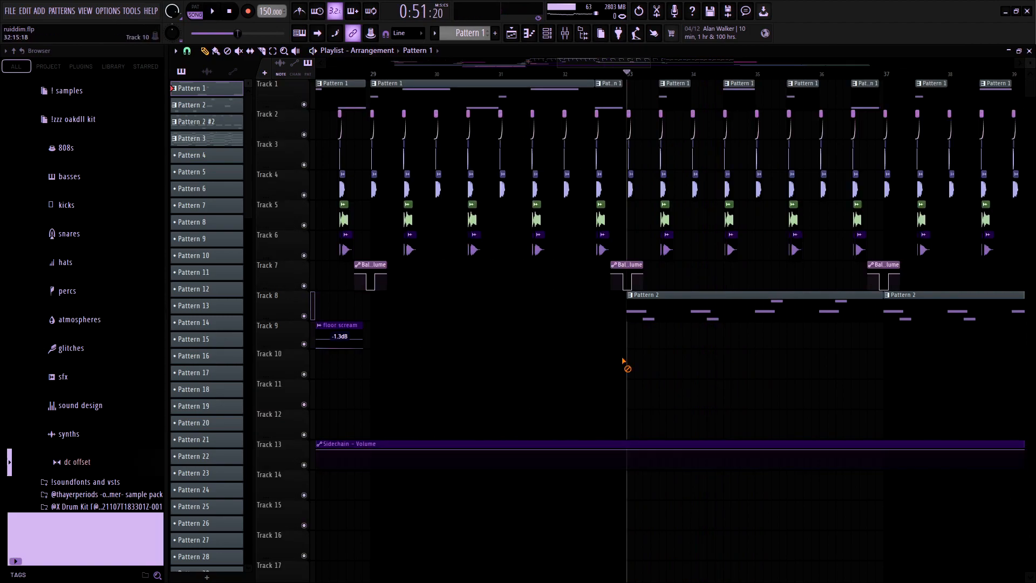
- Return the playhead to bar 33 and play the full arrangement briefly, checking the mixer
{"action": "scroll", "coordinate": [639, 365], "scroll_direction": "up", "scroll_amount": 2}
{"action": "scroll", "coordinate": [648, 397], "scroll_direction": "up", "scroll_amount": 1}
{"action": "scroll", "coordinate": [650, 398], "scroll_direction": "down", "scroll_amount": 3}
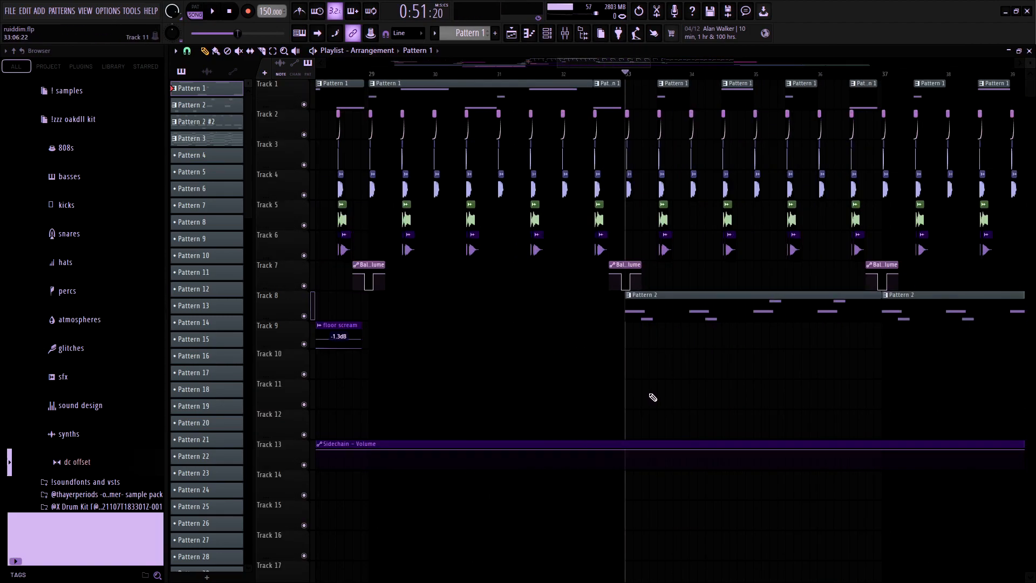
{"action": "scroll", "coordinate": [618, 243], "scroll_direction": "up", "scroll_amount": 2}
{"action": "left_click", "coordinate": [580, 77]}
{"action": "left_click", "coordinate": [644, 76]}
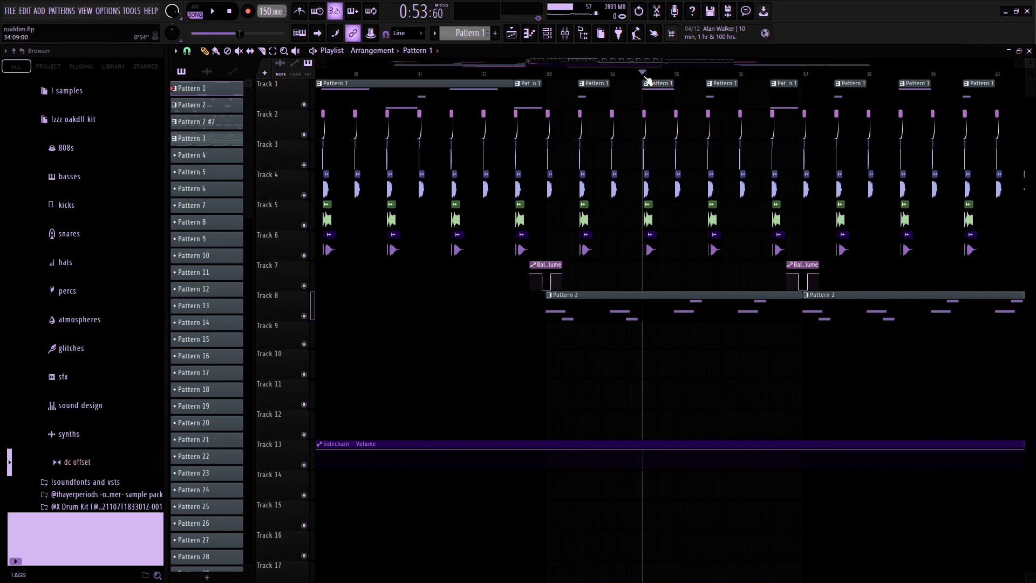
{"action": "left_click_drag", "start_coordinate": [592, 79], "coordinate": [560, 79]}
{"action": "scroll", "coordinate": [559, 83], "scroll_direction": "up", "scroll_amount": 2}
{"action": "left_click", "coordinate": [530, 77]}
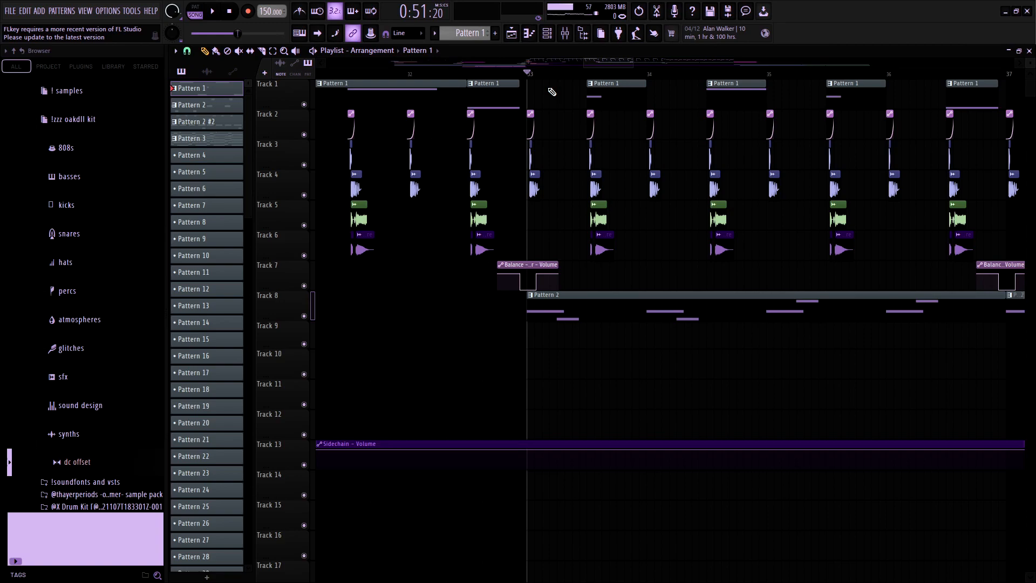
{"action": "key", "text": "space"}
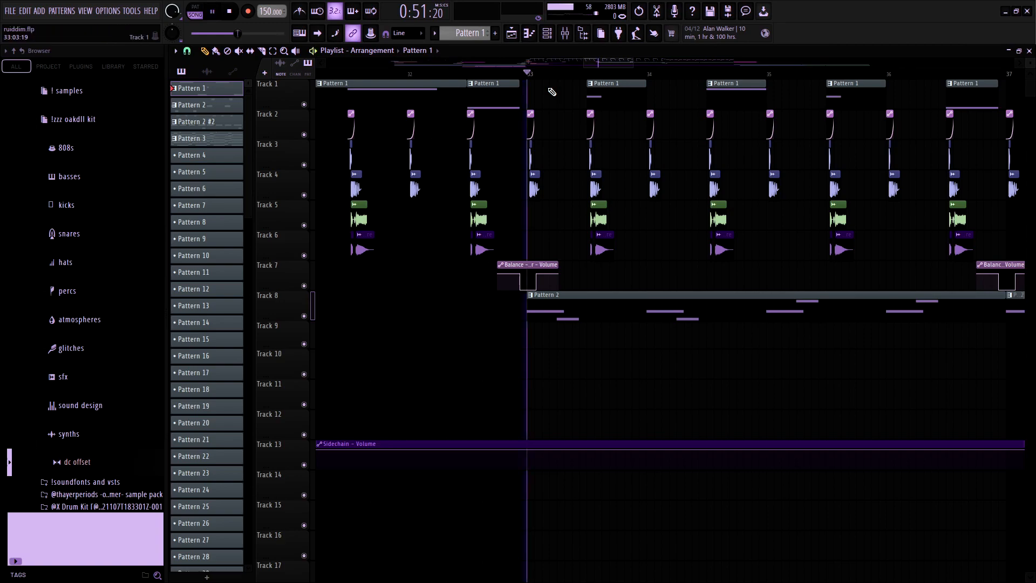
{"action": "key", "text": "space"}
{"action": "key", "text": "space"}
{"action": "left_click", "coordinate": [564, 35]}
{"action": "left_click", "coordinate": [564, 35]}
{"action": "key", "text": "space"}
- Play the full arrangement from the short Pattern 1 clip before bar 33 on into the Pattern 2 section
{"action": "left_click", "coordinate": [472, 73]}
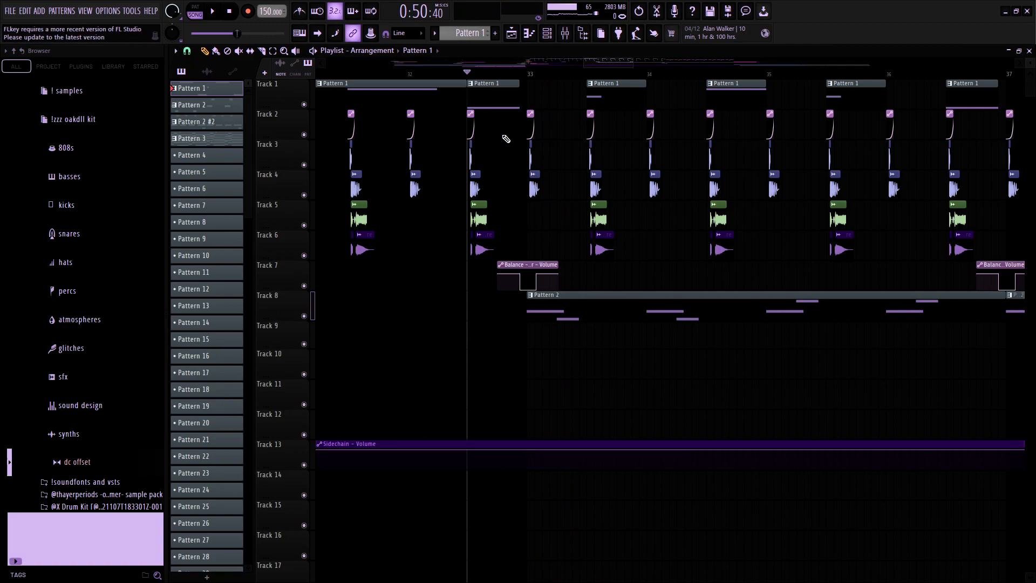
{"action": "key", "text": "space"}
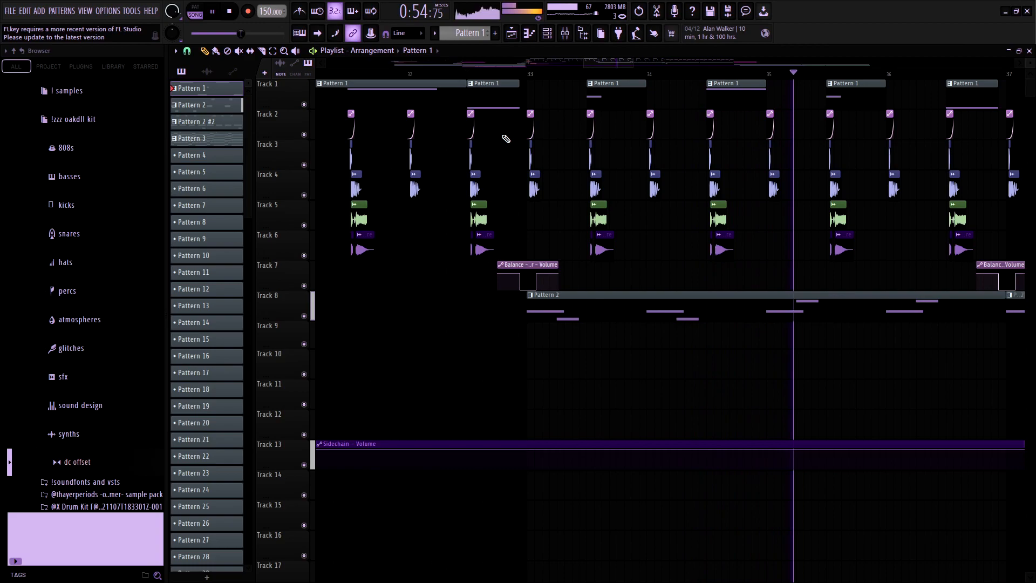
{"action": "scroll", "coordinate": [579, 205], "scroll_direction": "down", "scroll_amount": 5}
{"action": "scroll", "coordinate": [797, 334], "scroll_direction": "up", "scroll_amount": 3}
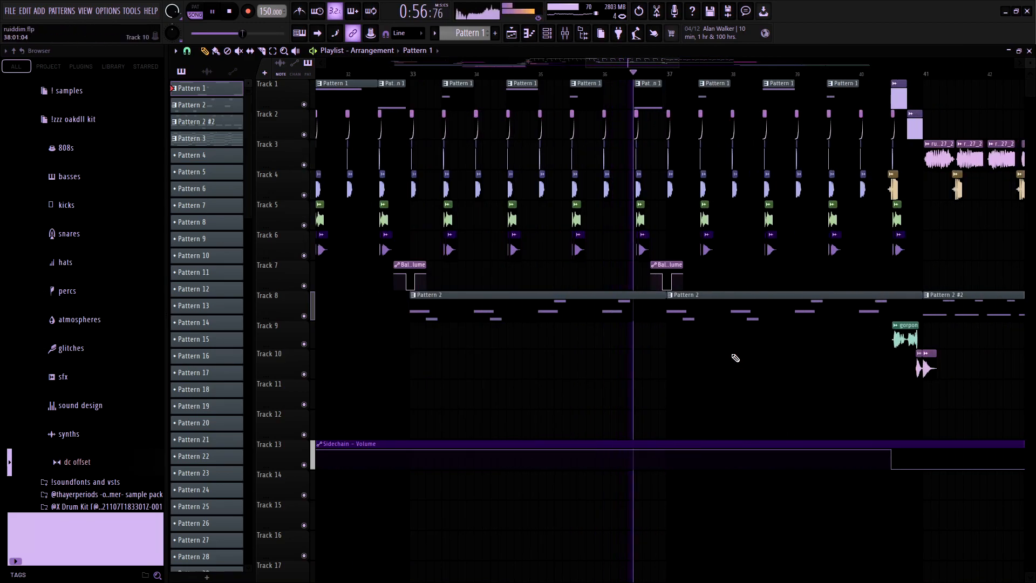
{"action": "scroll", "coordinate": [759, 365], "scroll_direction": "down", "scroll_amount": 4}
{"action": "scroll", "coordinate": [752, 365], "scroll_direction": "up", "scroll_amount": 5}
{"action": "key", "text": "space"}
- Place the playhead just before the oak - bleep snare in bar 40, and solo Track 4 to play it
{"action": "left_click", "coordinate": [823, 74]}
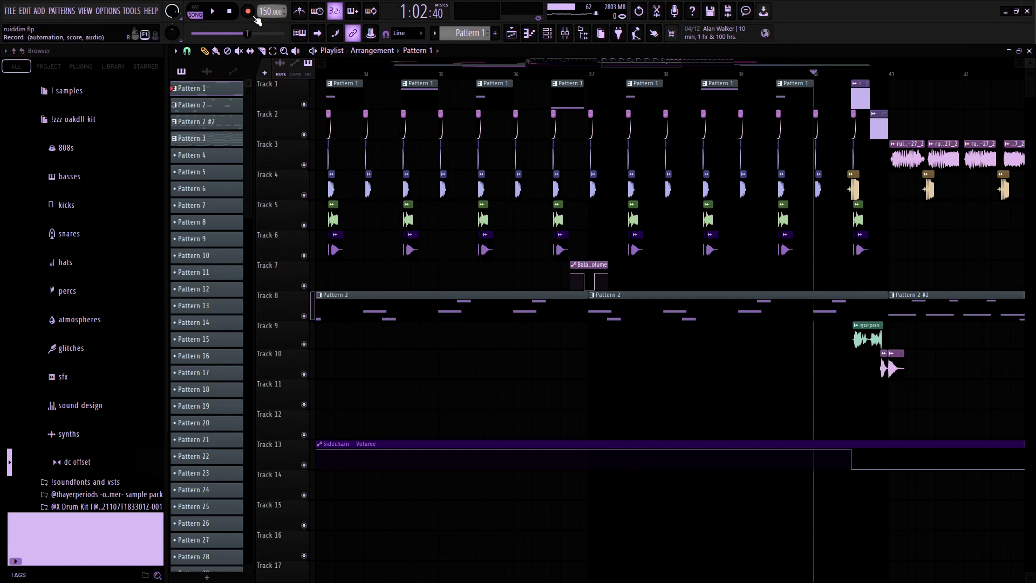
{"action": "scroll", "coordinate": [896, 250], "scroll_direction": "up", "scroll_amount": 5}
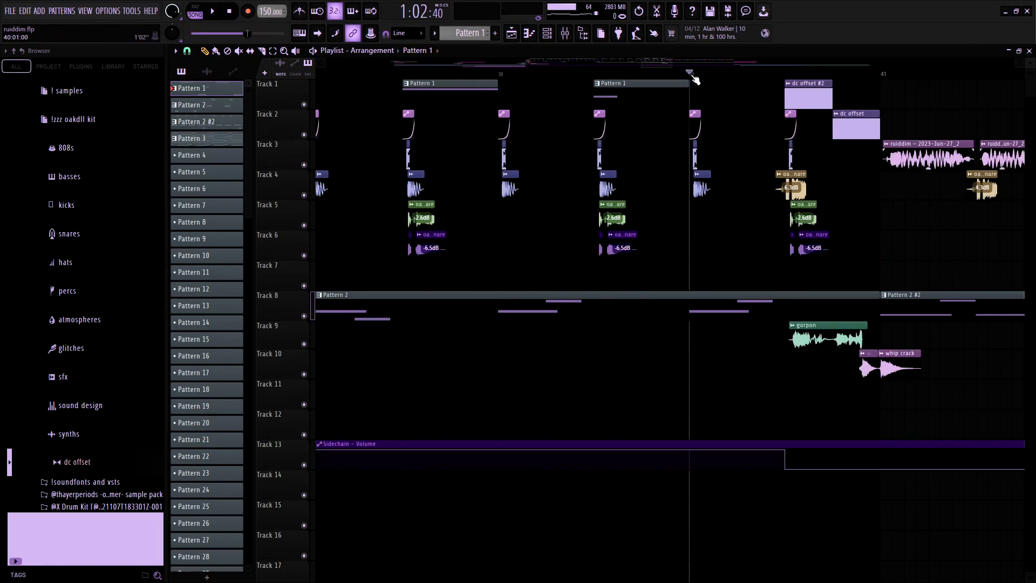
{"action": "scroll", "coordinate": [869, 254], "scroll_direction": "up", "scroll_amount": 5}
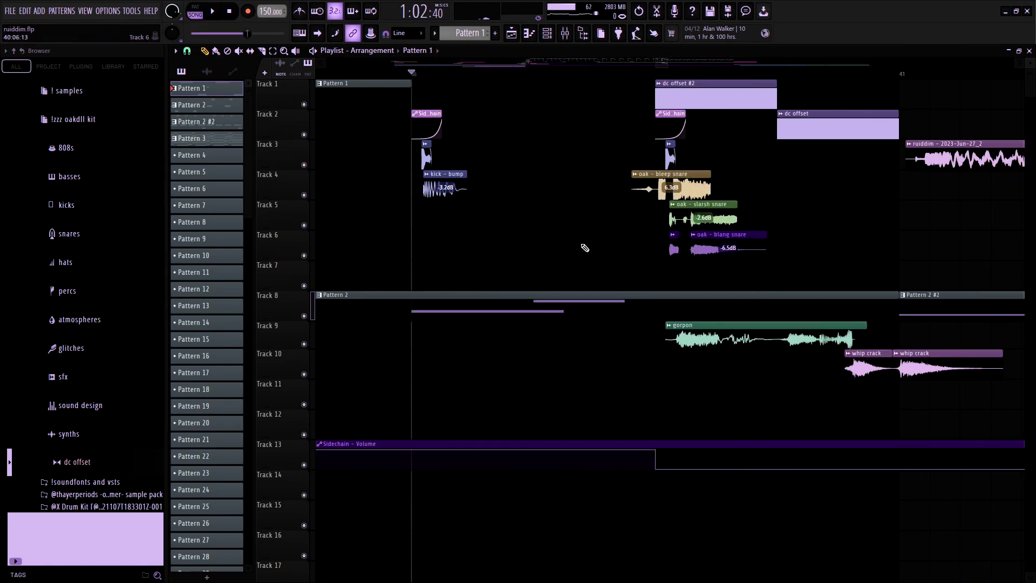
{"action": "scroll", "coordinate": [578, 185], "scroll_direction": "down", "scroll_amount": 4}
{"action": "left_click", "coordinate": [565, 66]}
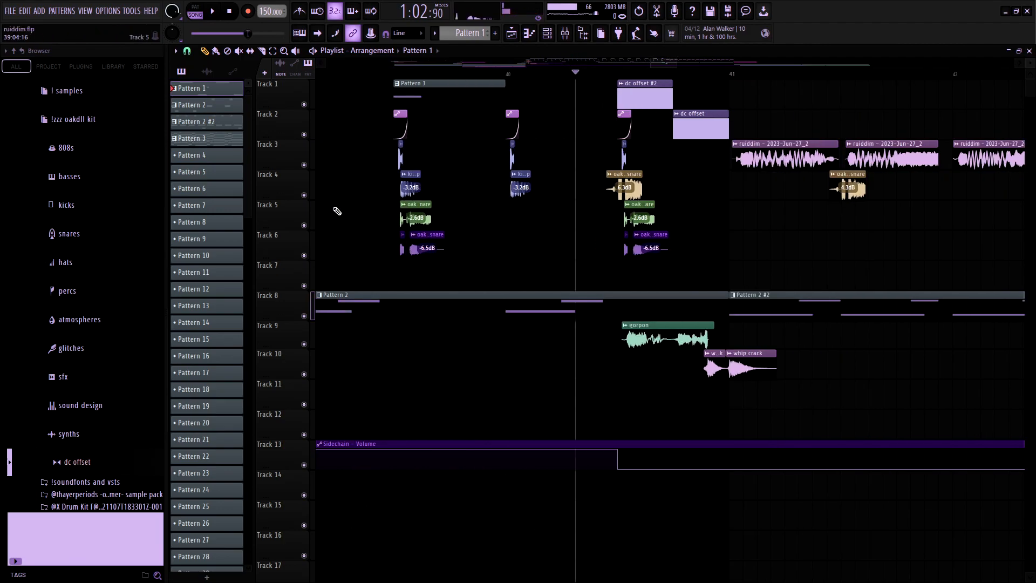
{"action": "right_click", "coordinate": [304, 195]}
{"action": "key", "text": "space"}
{"action": "key", "text": "space"}
- Solo Tracks 5 and 6 together to play the oak - slarsh and blang snares, and restore all tracks
{"action": "right_click", "coordinate": [303, 225]}
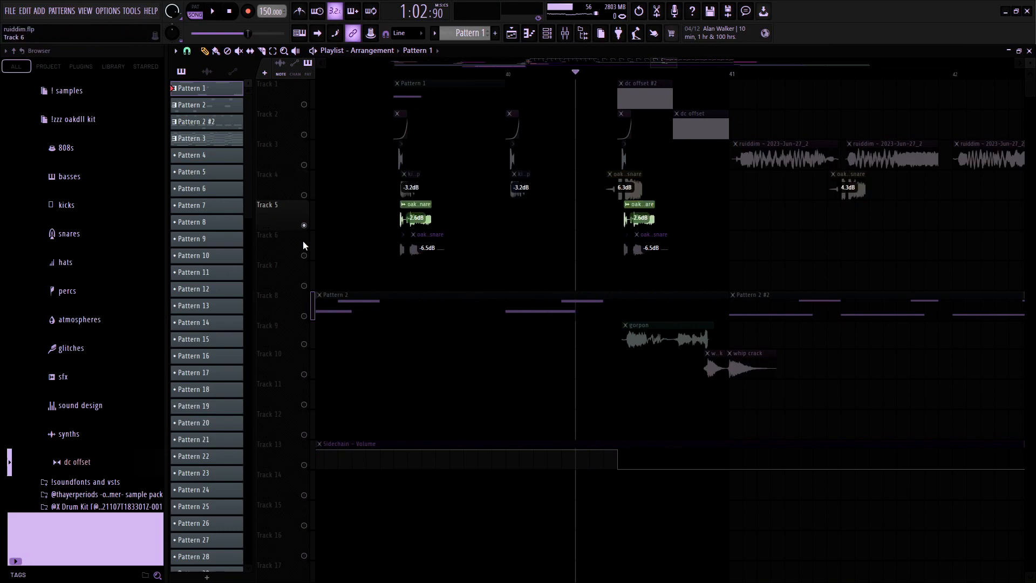
{"action": "left_click", "coordinate": [304, 256]}
{"action": "key", "text": "space"}
{"action": "key", "text": "space"}
{"action": "right_click", "coordinate": [304, 256]}
{"action": "right_click", "coordinate": [303, 255]}
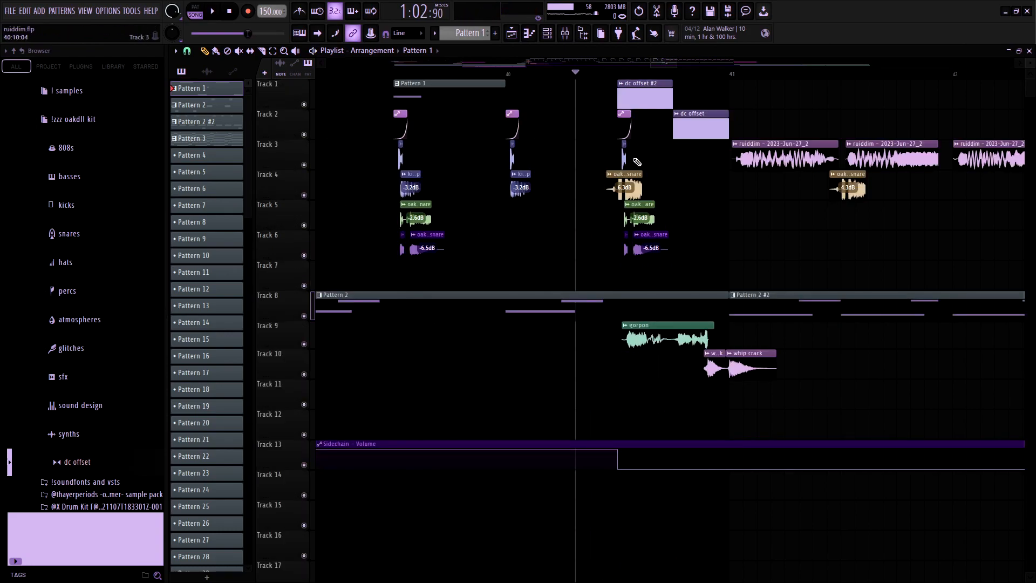
- Solo Tracks 1 and 2 to play both dc offset clips from the start of dc offset #2, and restore all tracks
{"action": "scroll", "coordinate": [683, 200], "scroll_direction": "up", "scroll_amount": 2}
{"action": "left_click", "coordinate": [564, 75]}
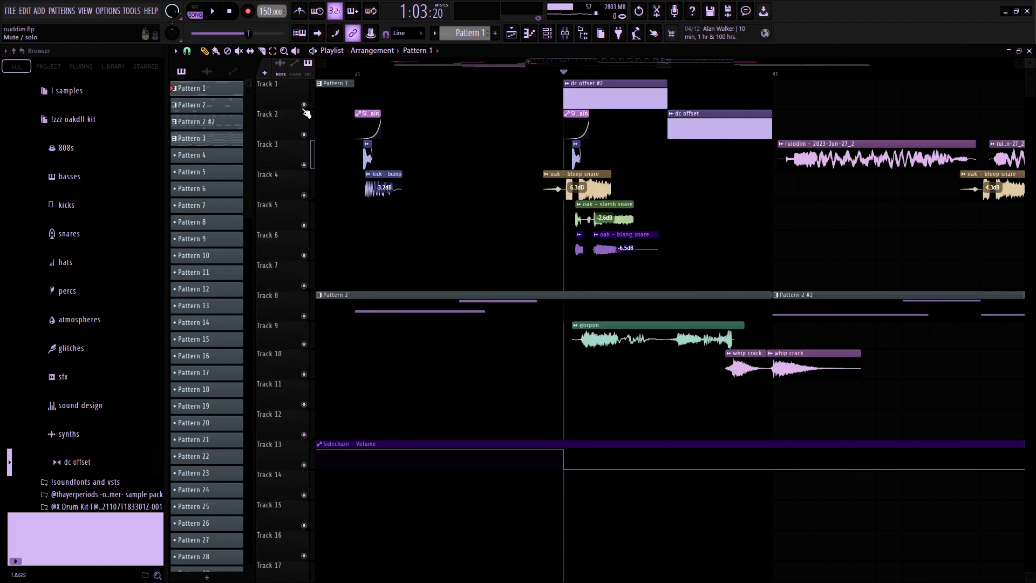
{"action": "right_click", "coordinate": [303, 104]}
{"action": "left_click", "coordinate": [304, 135]}
{"action": "key", "text": "space"}
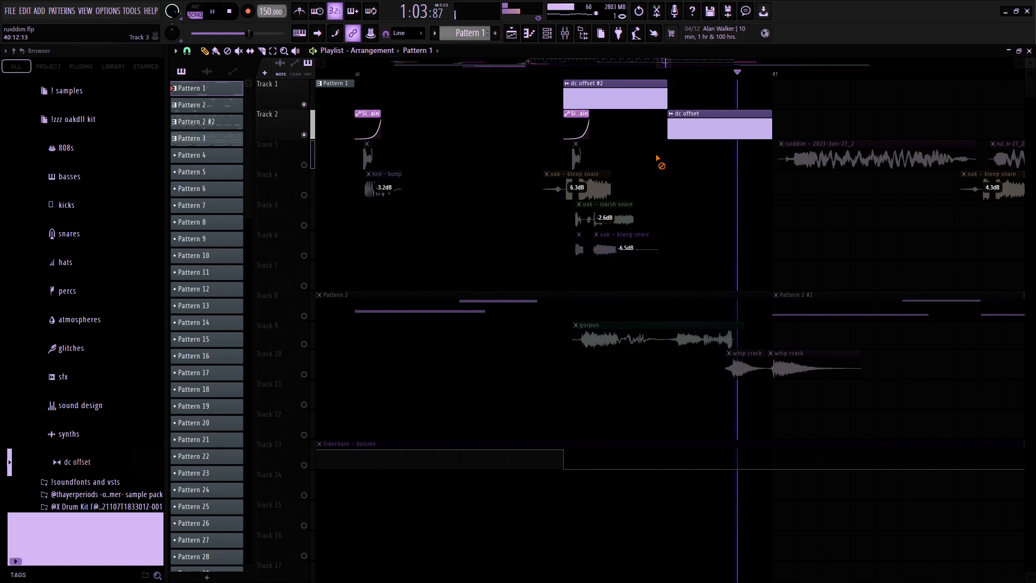
{"action": "key", "text": "space"}
{"action": "right_click", "coordinate": [306, 105]}
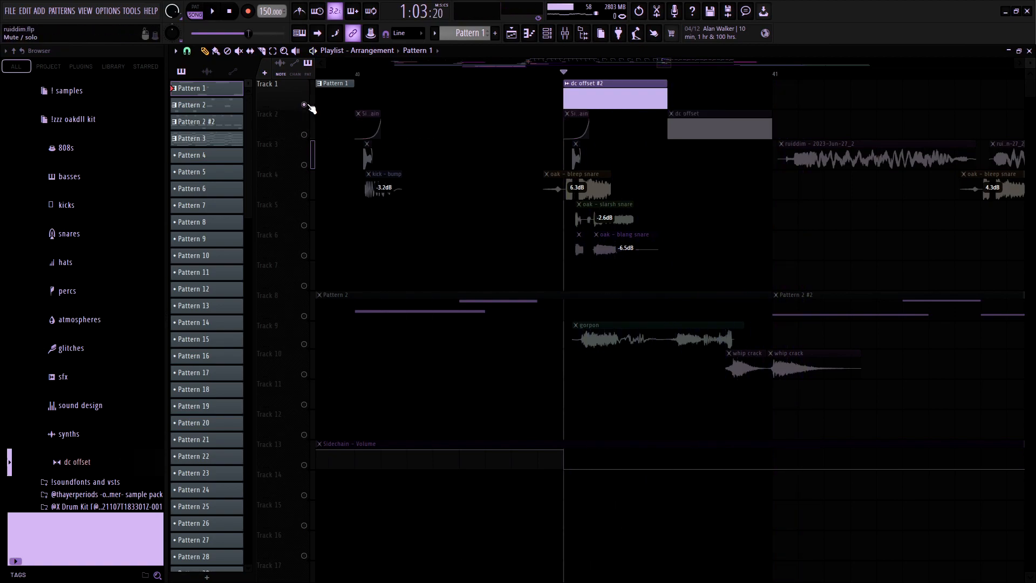
{"action": "right_click", "coordinate": [306, 105]}
- Select the gorpon clip on Track 9 and play the full arrangement from the start of dc offset #2
{"action": "left_click", "coordinate": [647, 326]}
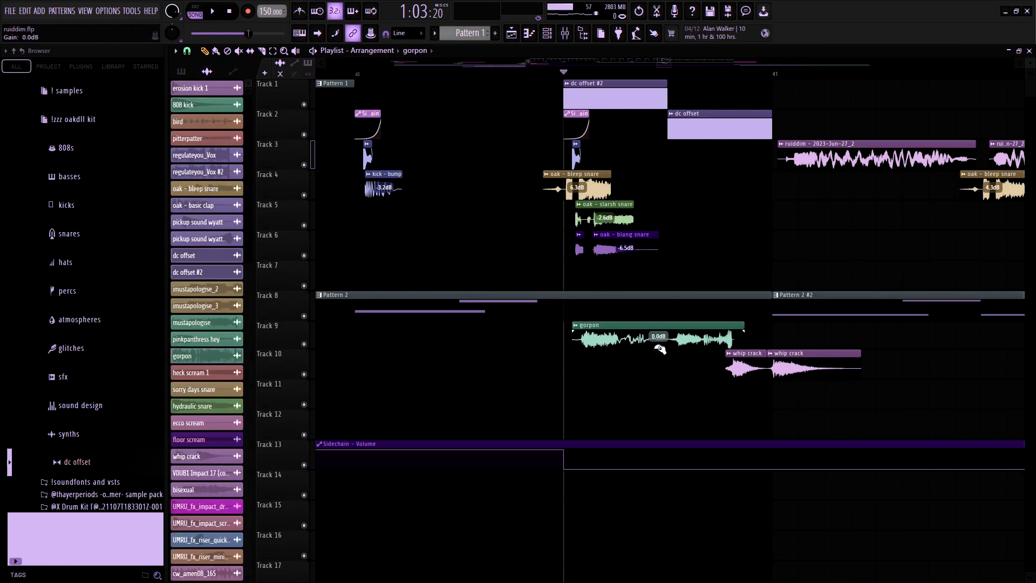
{"action": "key", "text": "space"}
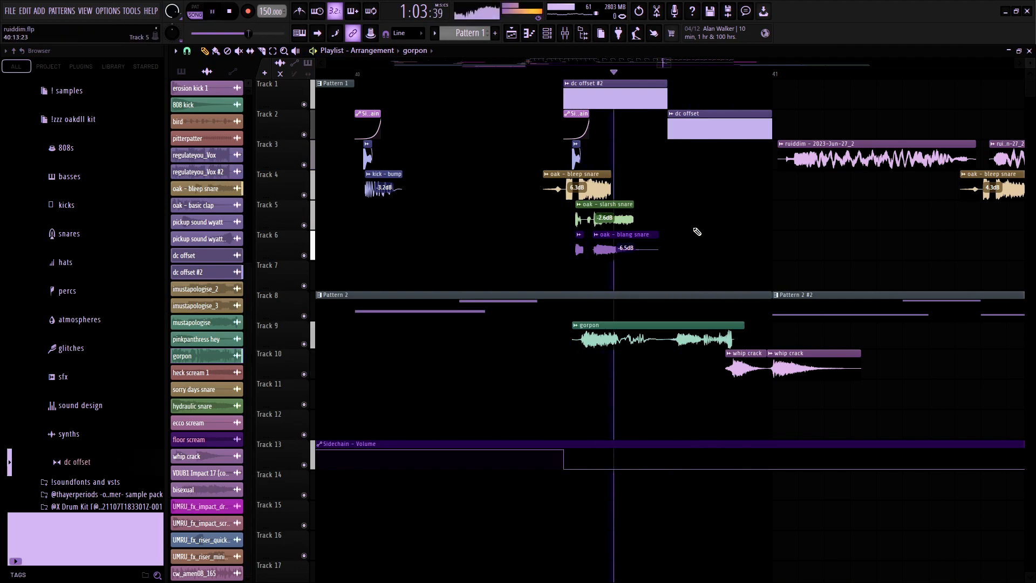
{"action": "key", "text": "space"}
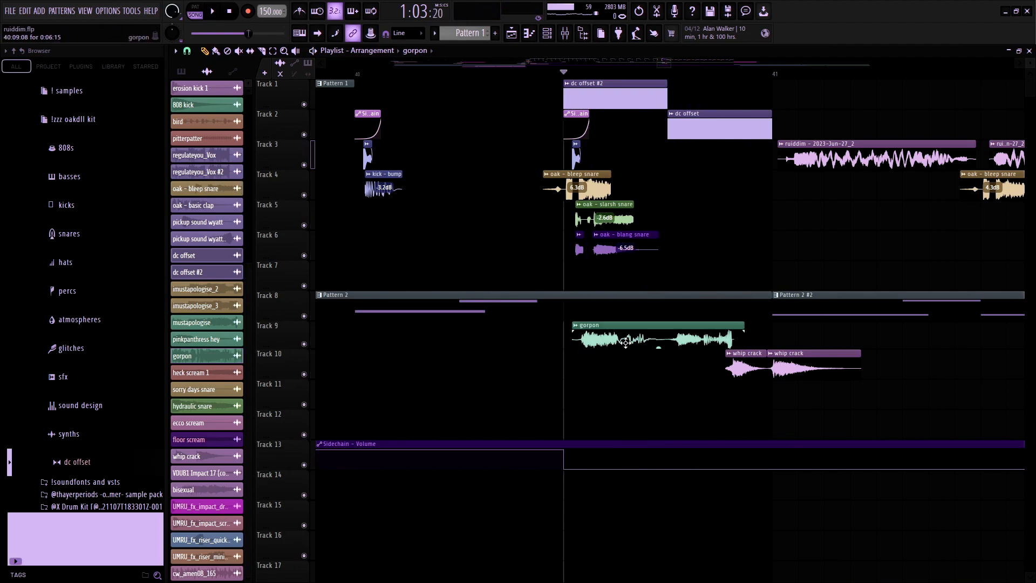
- Solo Track 9 to play the gorpon sample alone, and restore all playlist tracks
{"action": "scroll", "coordinate": [600, 380], "scroll_direction": "up", "scroll_amount": 3}
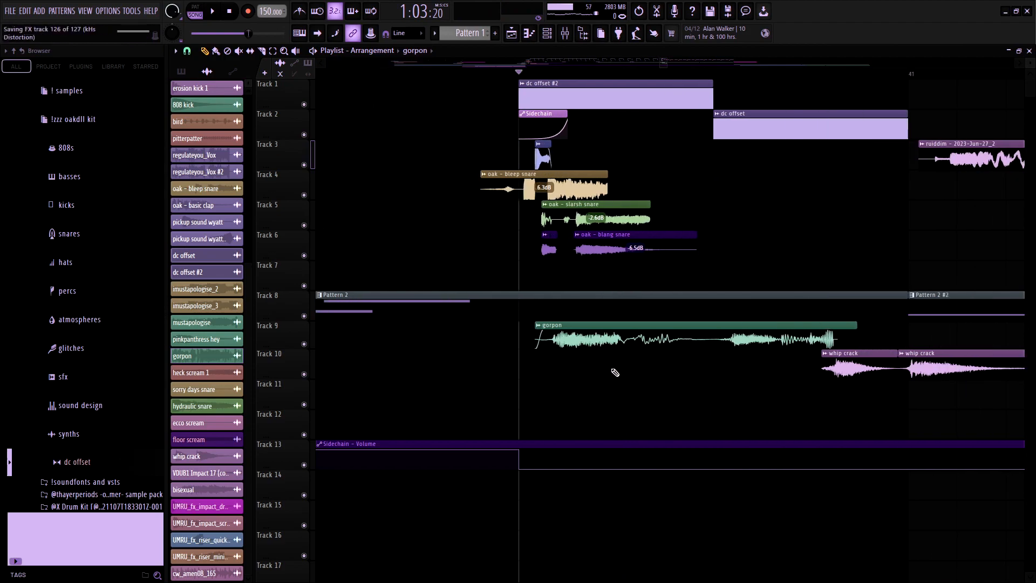
{"action": "right_click", "coordinate": [304, 344]}
{"action": "key", "text": "space"}
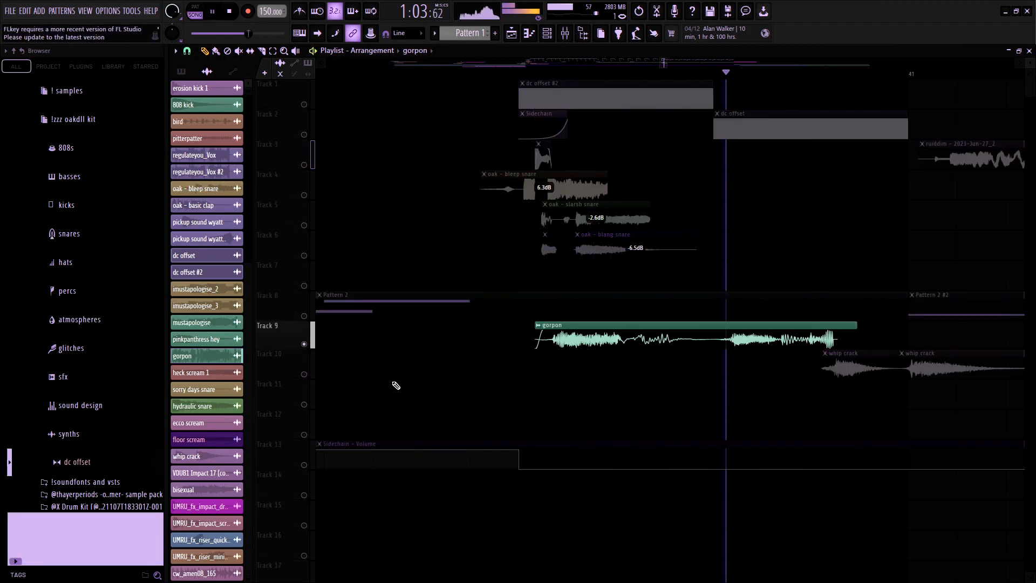
{"action": "key", "text": "space"}
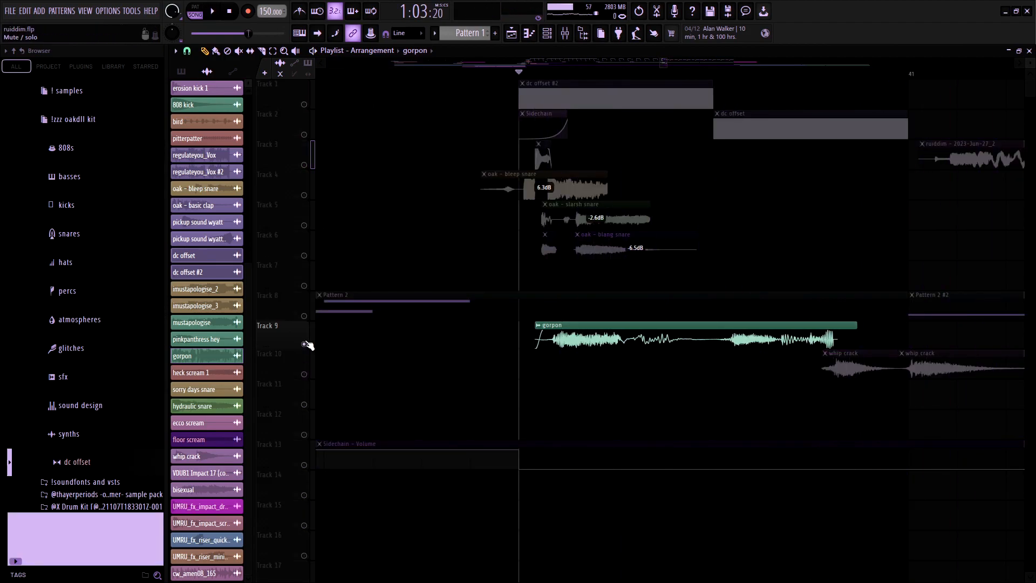
{"action": "right_click", "coordinate": [304, 344]}
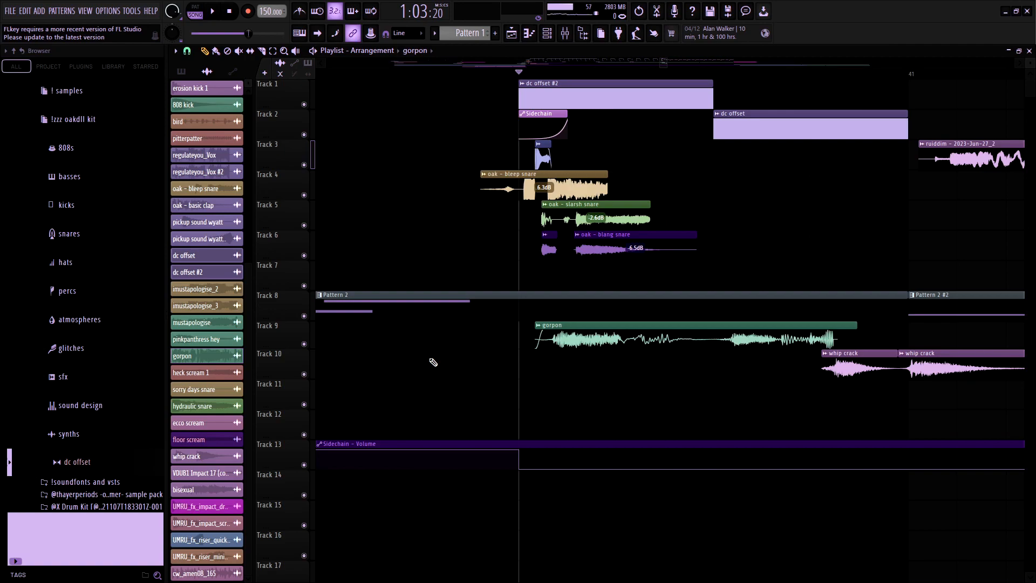
- Solo Tracks 9 and 10 to play gorpon into the whip crack samples, select a whip crack clip, and restore all tracks
{"action": "scroll", "coordinate": [685, 432], "scroll_direction": "down", "scroll_amount": 4, "text": "ctrl"}
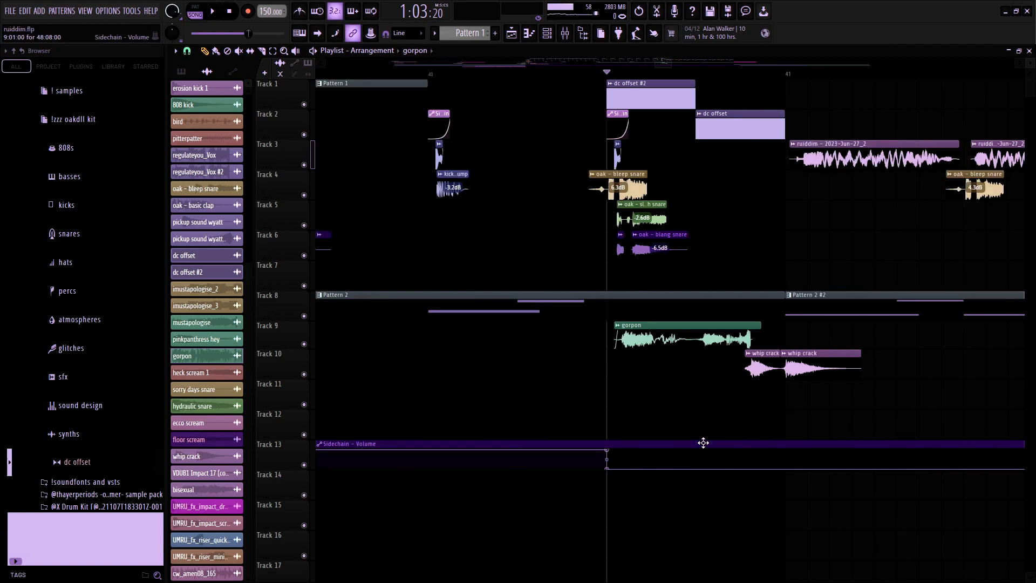
{"action": "scroll", "coordinate": [767, 388], "scroll_direction": "down", "scroll_amount": 2, "text": "ctrl"}
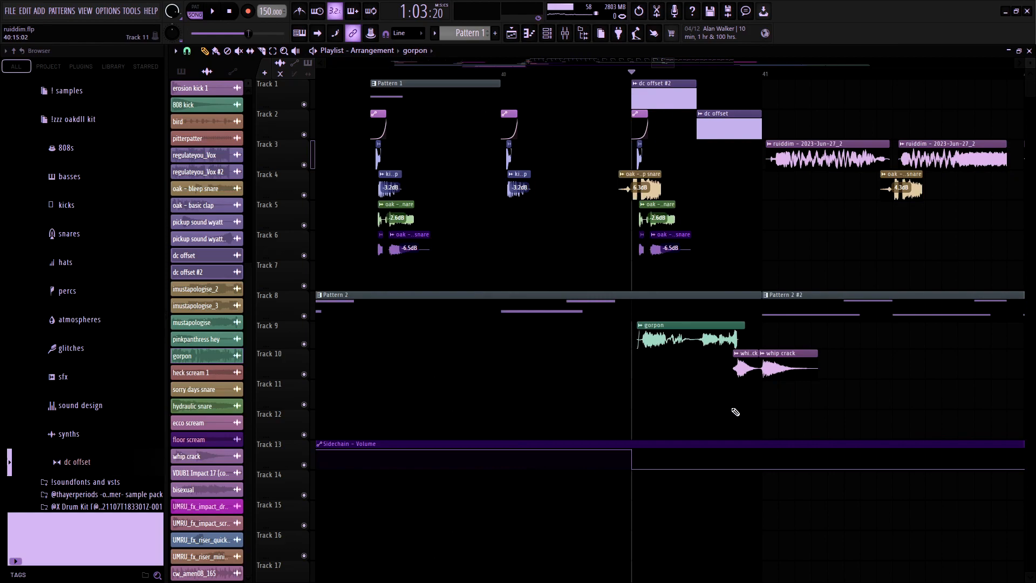
{"action": "right_click", "coordinate": [303, 343]}
{"action": "left_click", "coordinate": [304, 374]}
{"action": "key", "text": "space"}
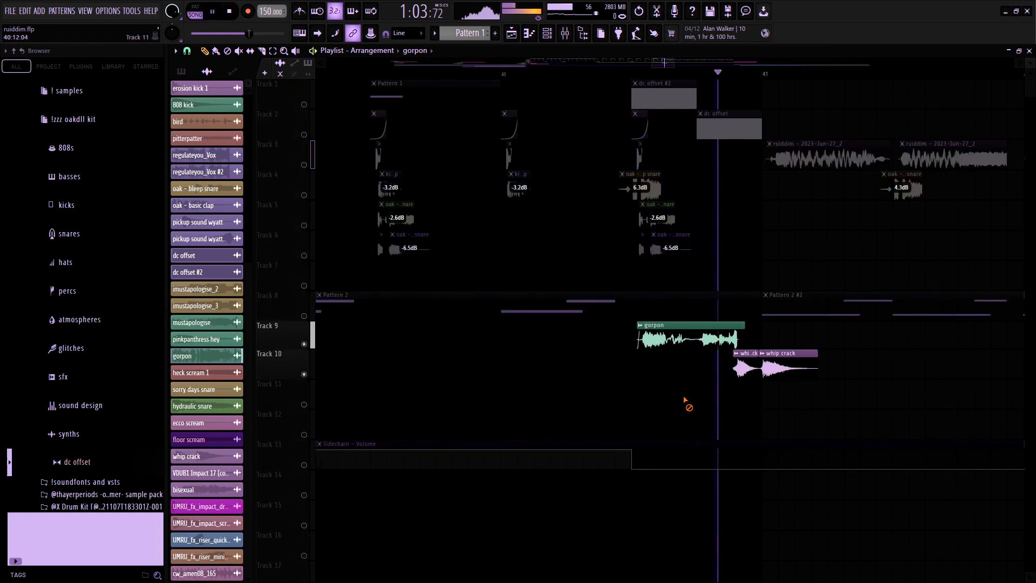
{"action": "key", "text": "space"}
{"action": "scroll", "coordinate": [733, 405], "scroll_direction": "up", "scroll_amount": 2, "text": "ctrl"}
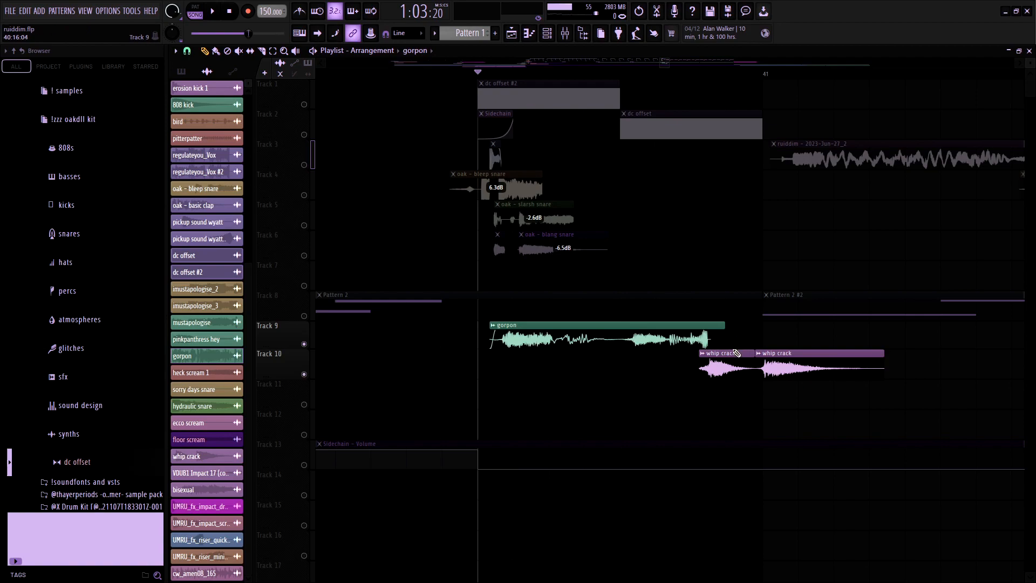
{"action": "left_click", "coordinate": [739, 362]}
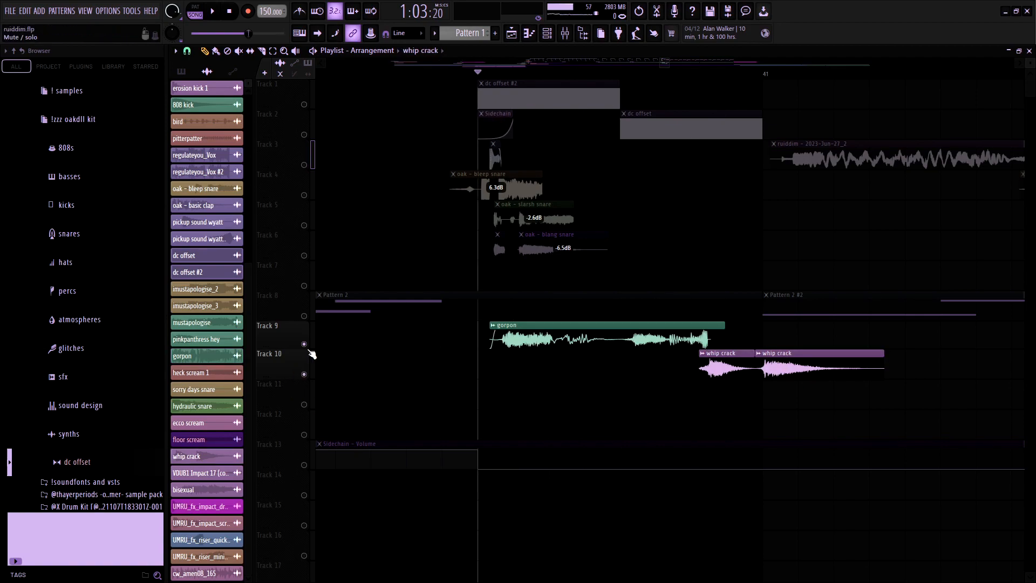
{"action": "right_click", "coordinate": [304, 344]}
- Solo Track 3 and play its ruiddim bass clips alone from bar 41
{"action": "scroll", "coordinate": [426, 375], "scroll_direction": "down", "scroll_amount": 6}
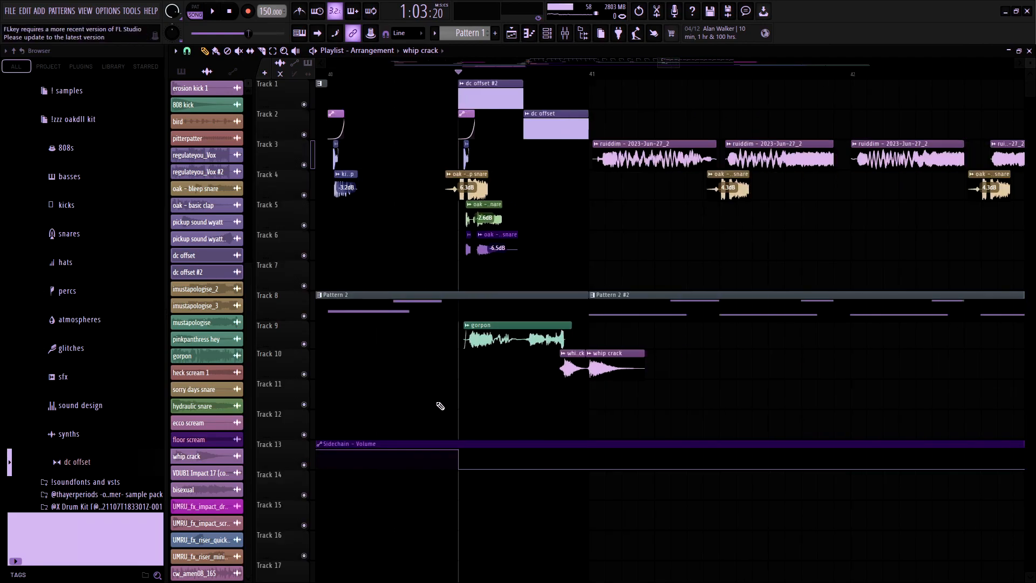
{"action": "scroll", "coordinate": [603, 374], "scroll_direction": "up", "scroll_amount": 4}
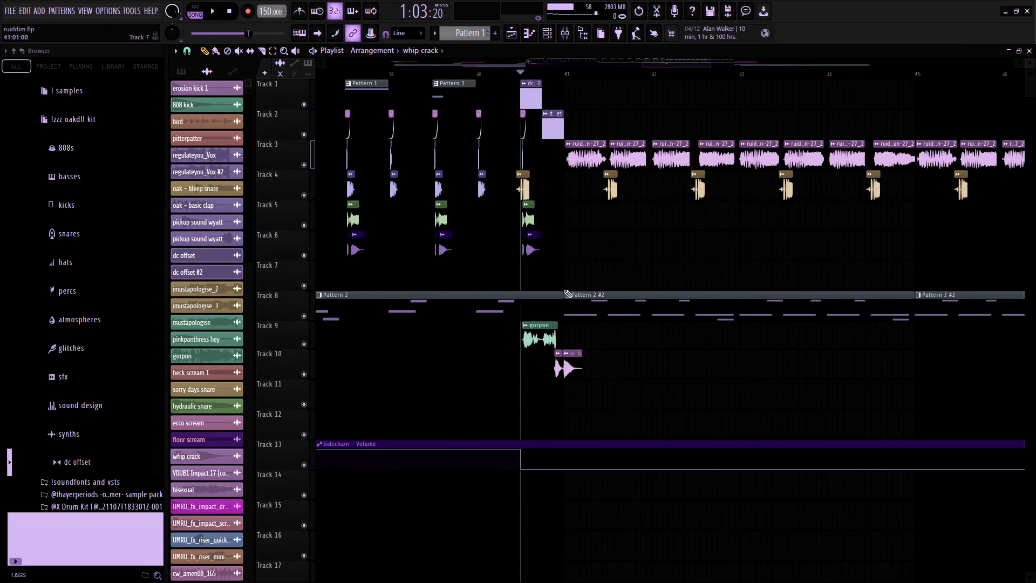
{"action": "right_click", "coordinate": [304, 165]}
{"action": "key", "text": "space"}
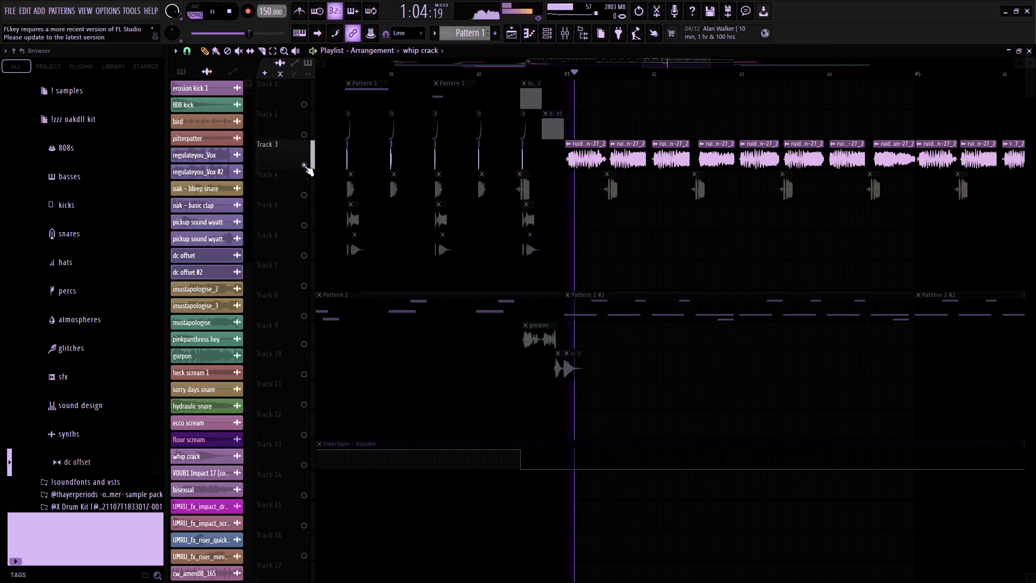
{"action": "key", "text": "space"}
- Unmute Track 8 alongside the soloed Track 3, play both from bar 41, and restore all playlist tracks
{"action": "left_click", "coordinate": [304, 316]}
{"action": "key", "text": "space"}
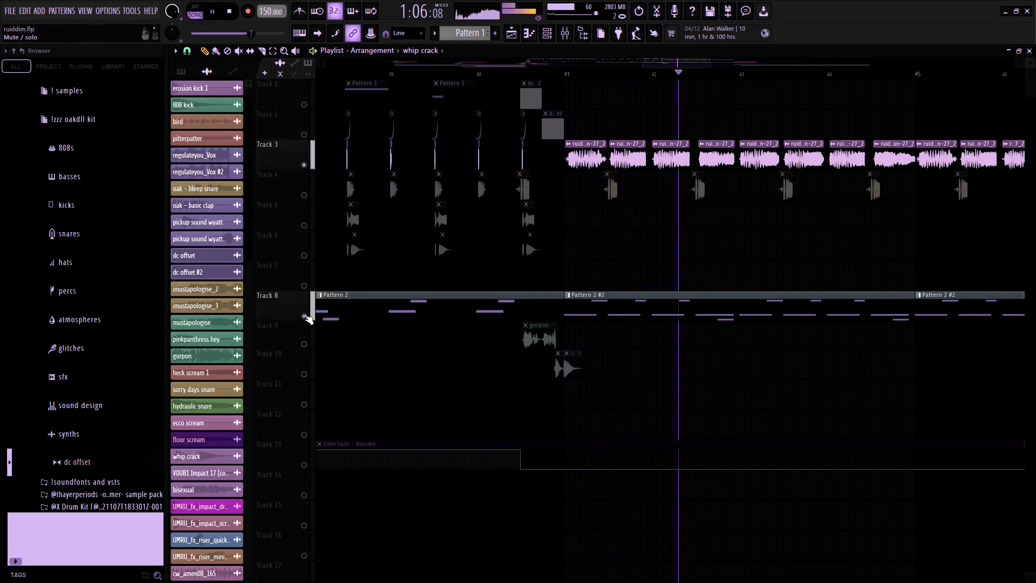
{"action": "scroll", "coordinate": [624, 266], "scroll_direction": "down", "scroll_amount": 6}
{"action": "key", "text": "space"}
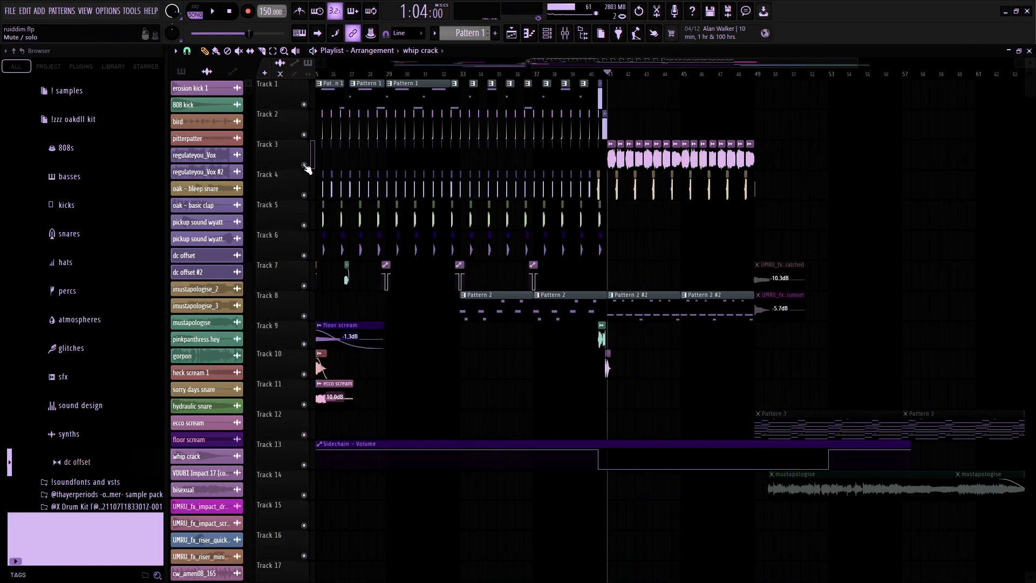
{"action": "right_click", "coordinate": [304, 164]}
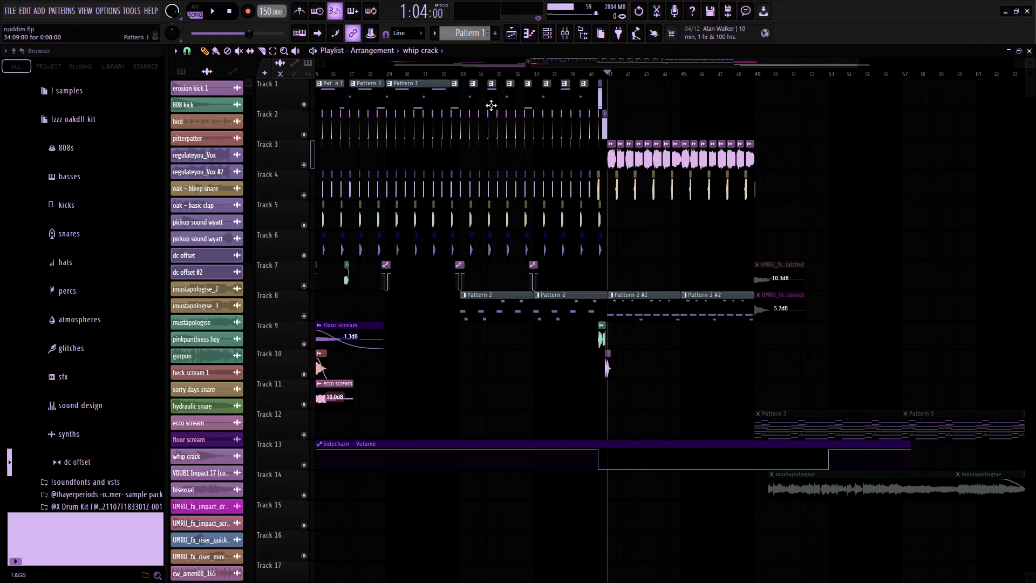
- Play the full arrangement from the second half of bar 32 into the bar 33 section
{"action": "left_click", "coordinate": [451, 74]}
{"action": "scroll", "coordinate": [446, 114], "scroll_direction": "up", "scroll_amount": 4}
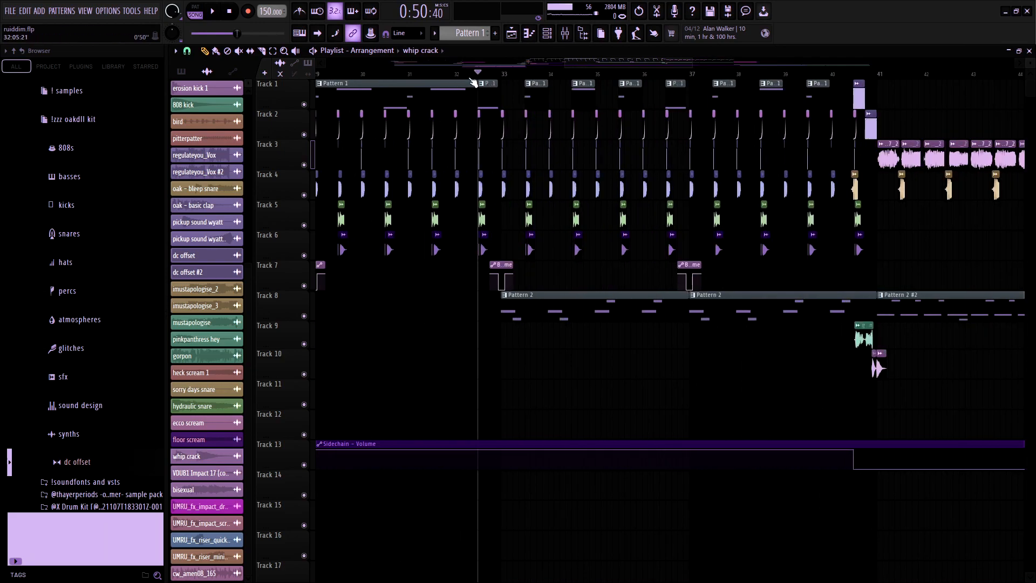
{"action": "left_click_drag", "start_coordinate": [468, 77], "coordinate": [483, 77]}
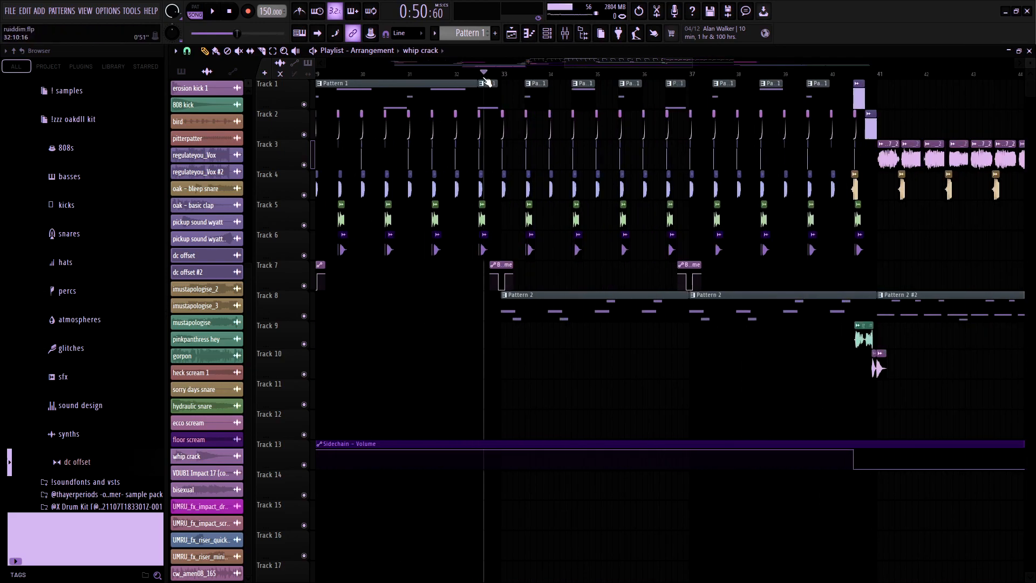
{"action": "key", "text": "space"}
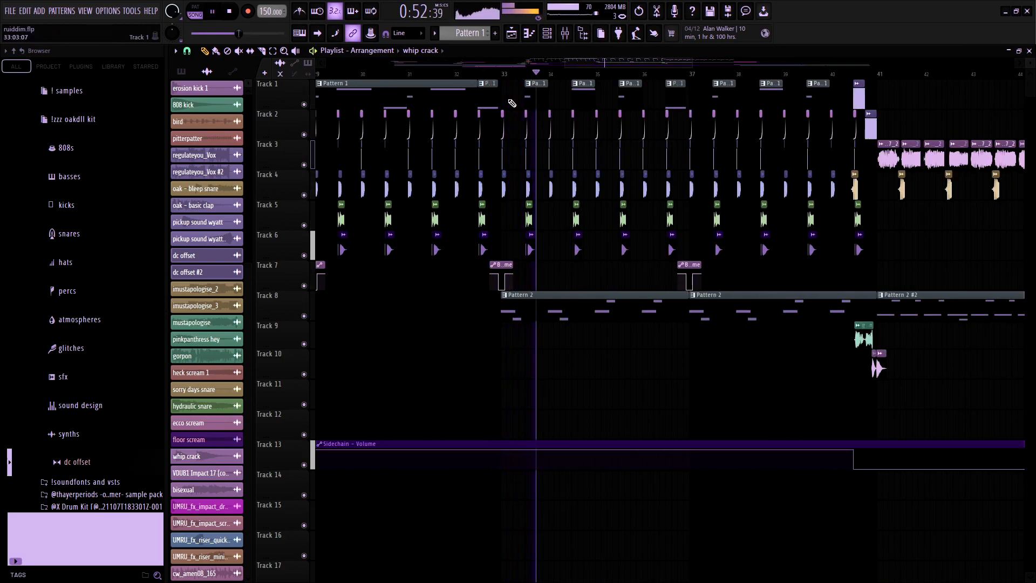
{"action": "scroll", "coordinate": [531, 134], "scroll_direction": "down", "scroll_amount": 2}
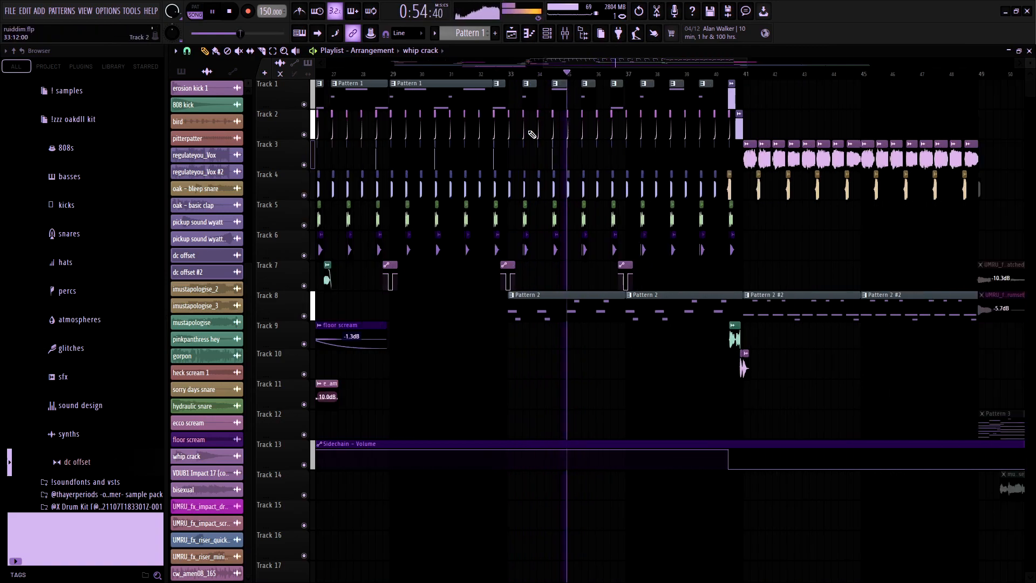
{"action": "key", "text": "space"}
- Reset the song position and replay the transition into bar 33 from the second half of bar 32
{"action": "scroll", "coordinate": [495, 130], "scroll_direction": "up", "scroll_amount": 2}
{"action": "scroll", "coordinate": [495, 130], "scroll_direction": "up", "scroll_amount": 2}
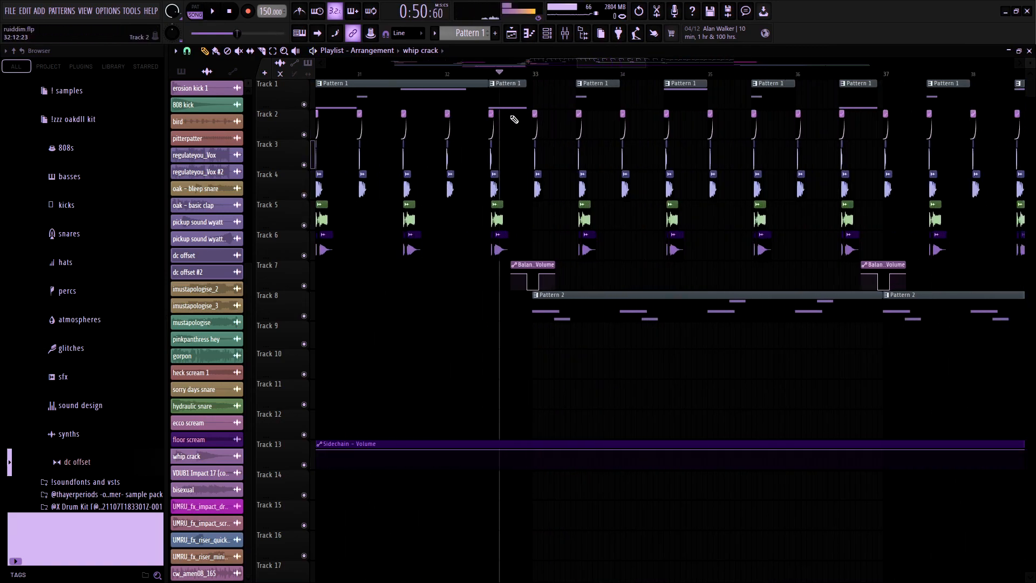
{"action": "left_click", "coordinate": [231, 13]}
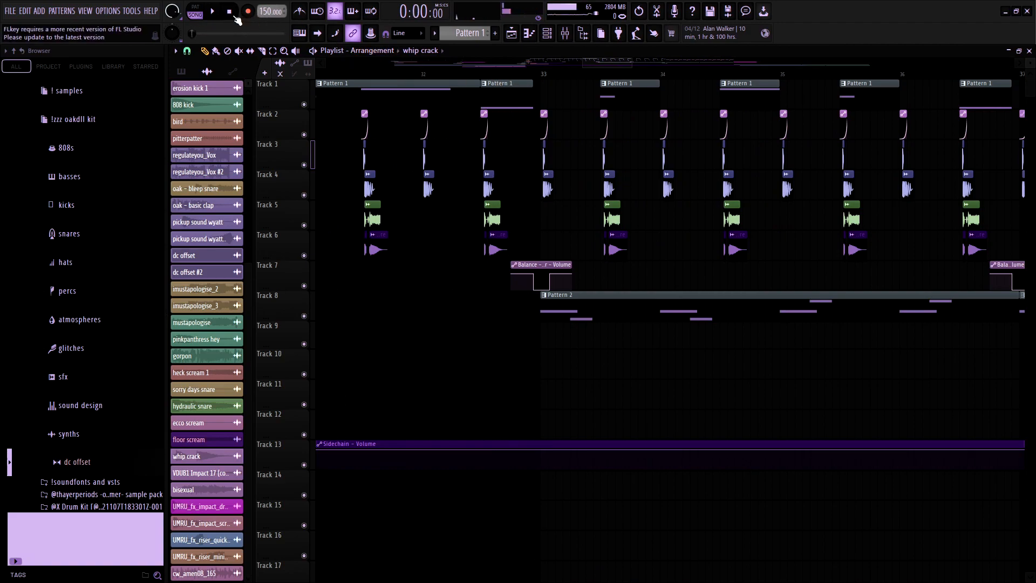
{"action": "left_click", "coordinate": [495, 72]}
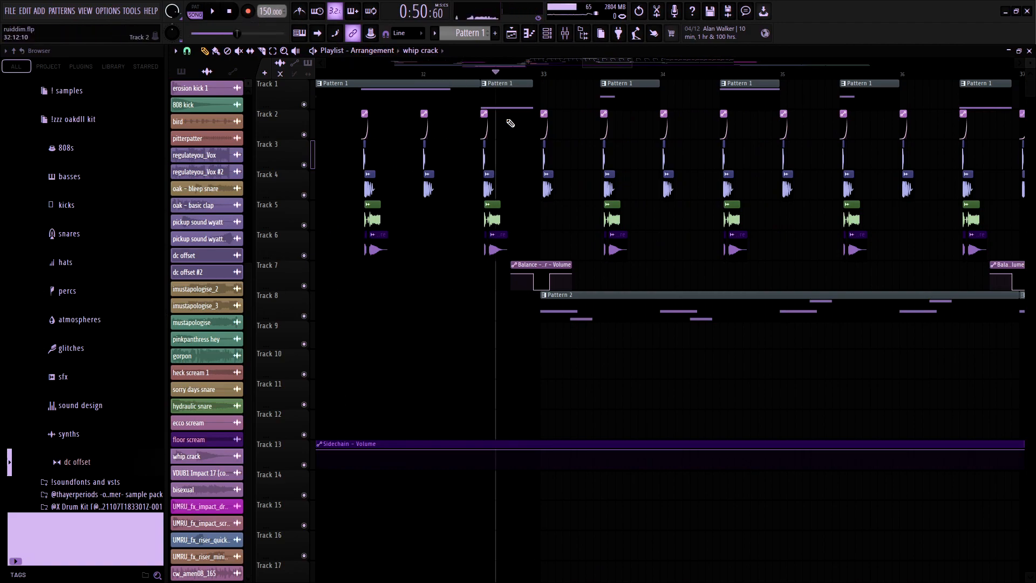
{"action": "key", "text": "space"}
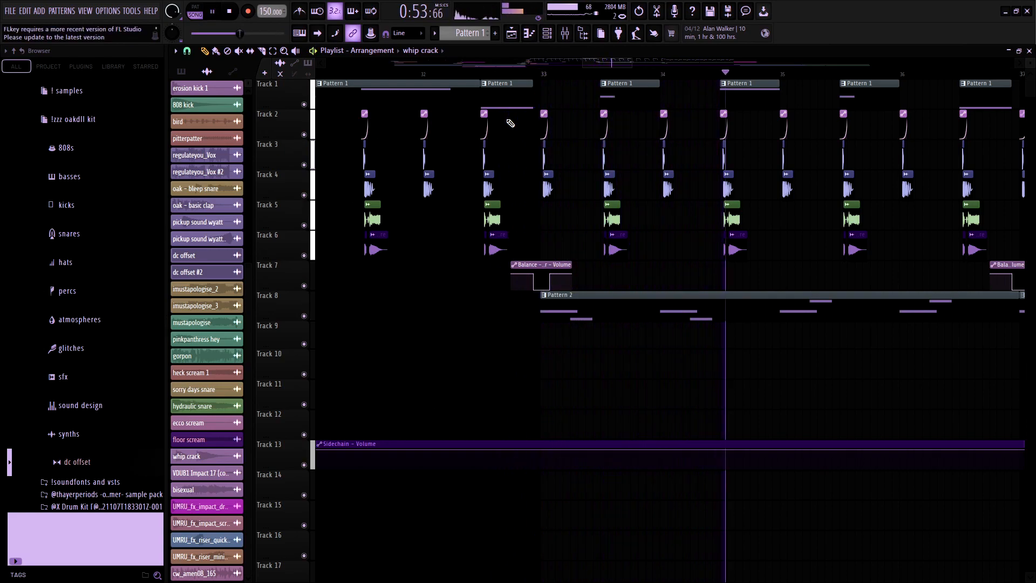
{"action": "key", "text": "space"}
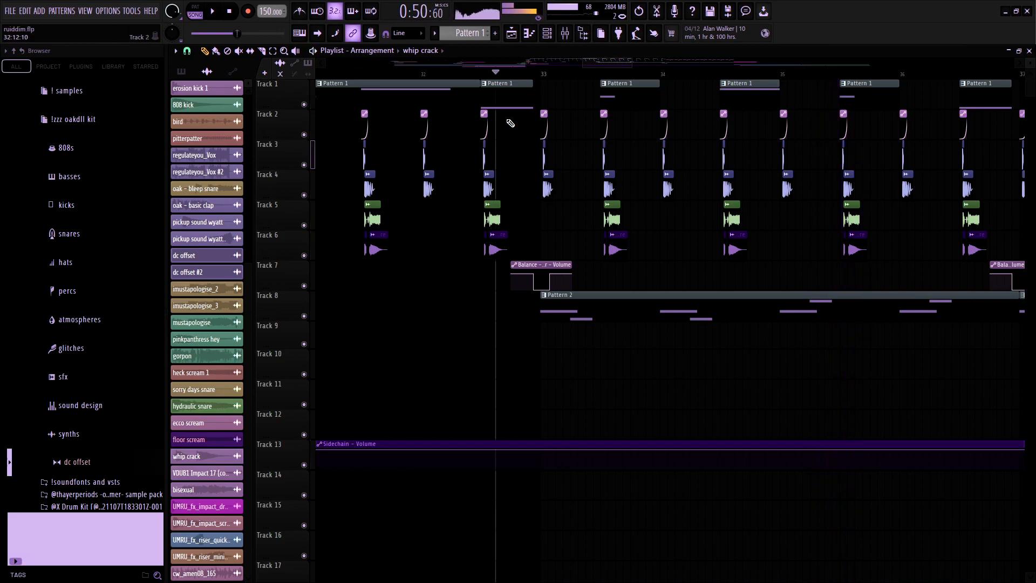
- Play the arrangement from the second half of bar 31, and restart playback from within the same bar
{"action": "scroll", "coordinate": [435, 114], "scroll_direction": "down", "scroll_amount": 3}
{"action": "left_click", "coordinate": [415, 73]}
{"action": "key", "text": "space"}
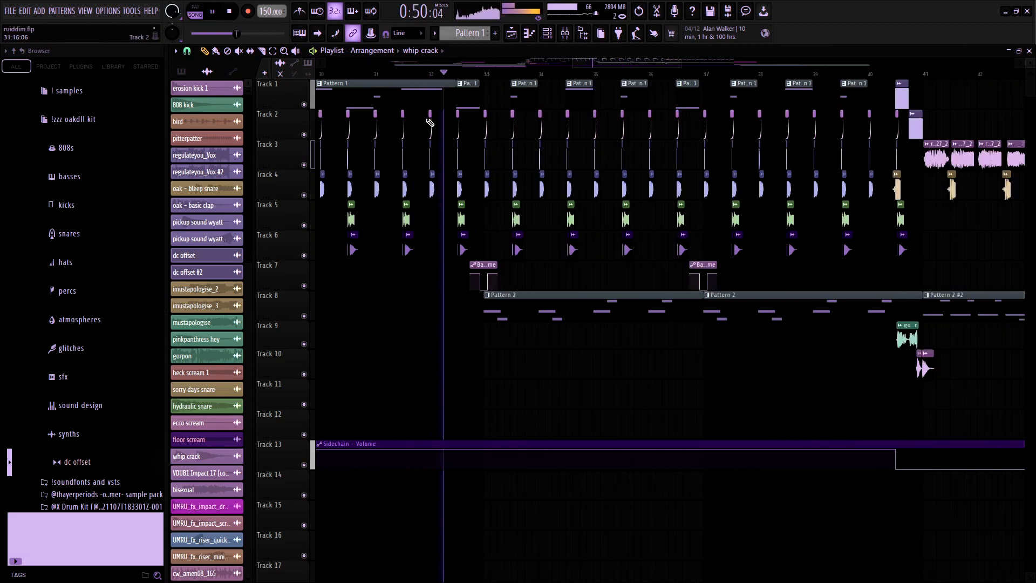
{"action": "scroll", "coordinate": [424, 139], "scroll_direction": "up", "scroll_amount": 3}
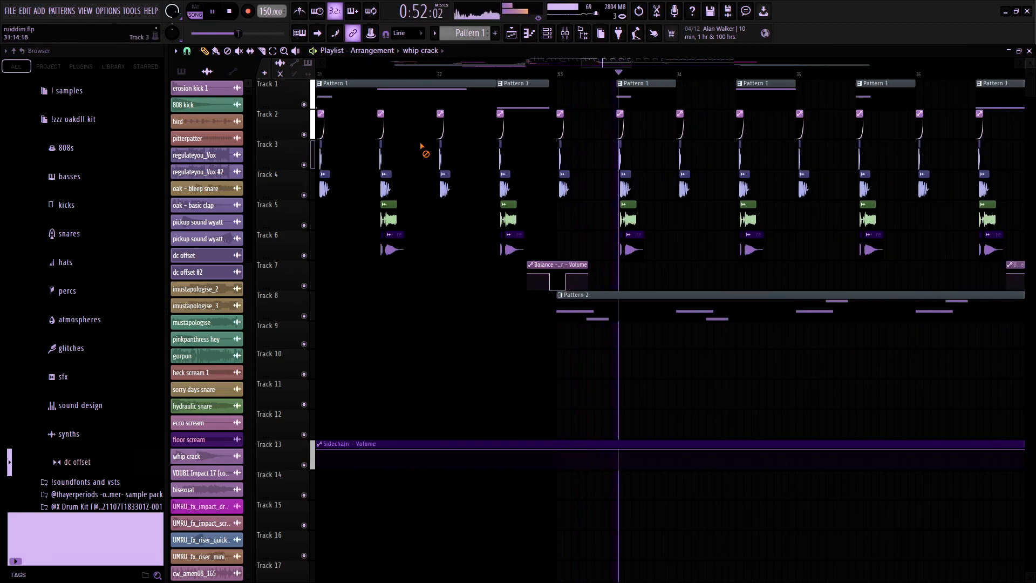
{"action": "left_click_drag", "start_coordinate": [408, 74], "coordinate": [421, 75]}
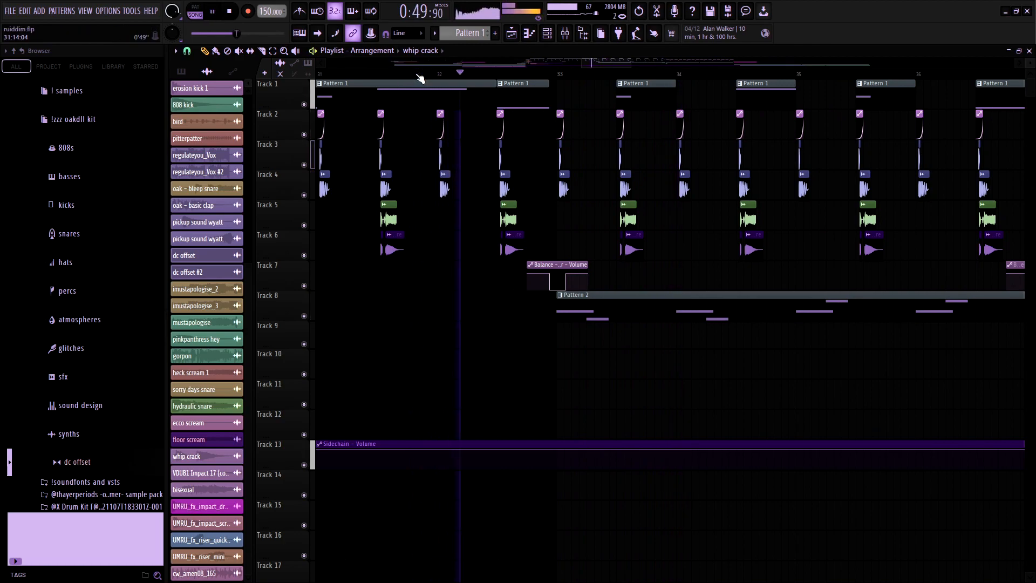
- Restart playback twice from the second half of bar 32 to hear Pattern 2 enter, and stop it
{"action": "left_click", "coordinate": [509, 74]}
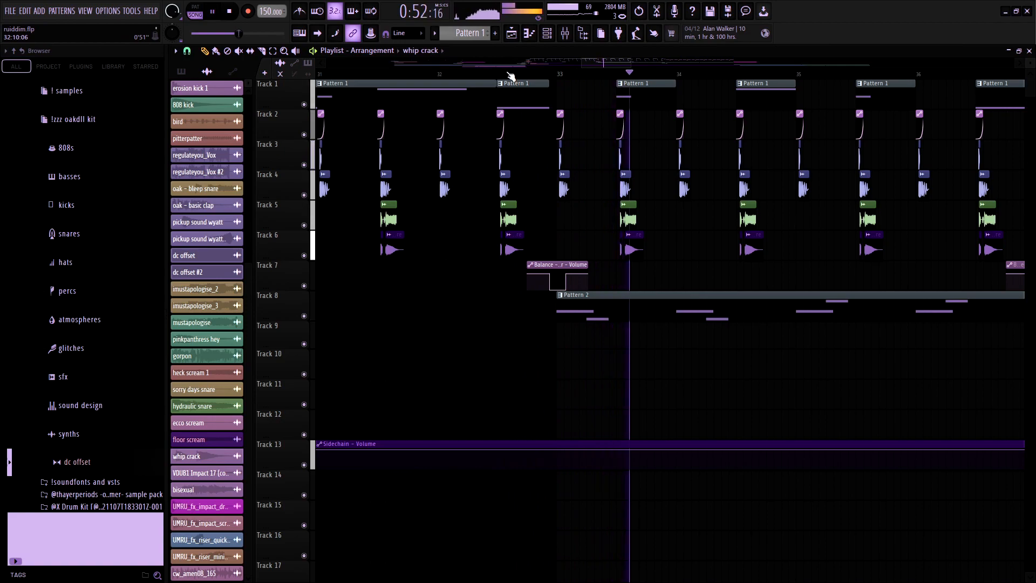
{"action": "left_click", "coordinate": [527, 75]}
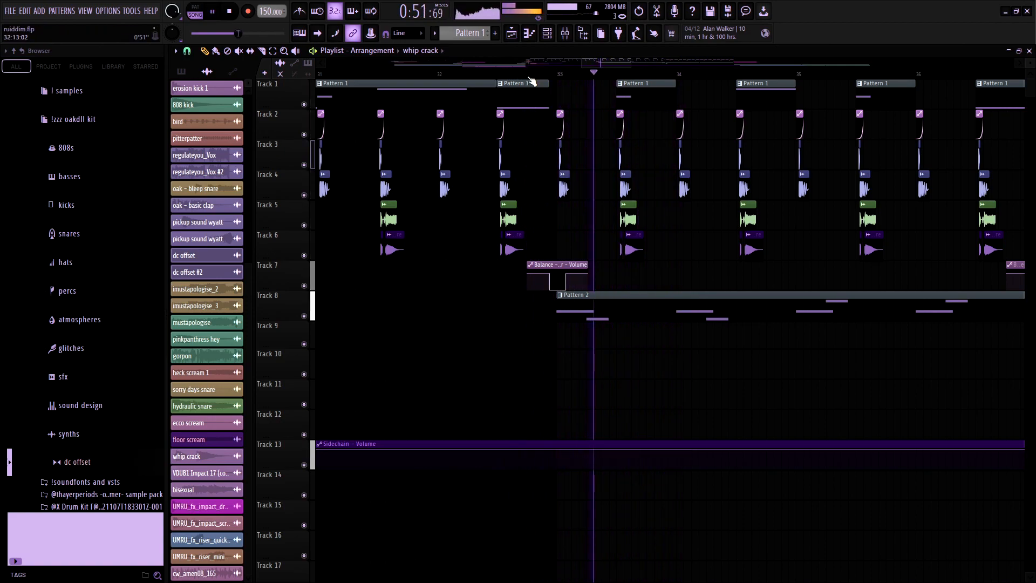
{"action": "scroll", "coordinate": [546, 252], "scroll_direction": "down", "scroll_amount": 3}
{"action": "scroll", "coordinate": [566, 259], "scroll_direction": "up", "scroll_amount": 3}
{"action": "scroll", "coordinate": [590, 268], "scroll_direction": "down", "scroll_amount": 4}
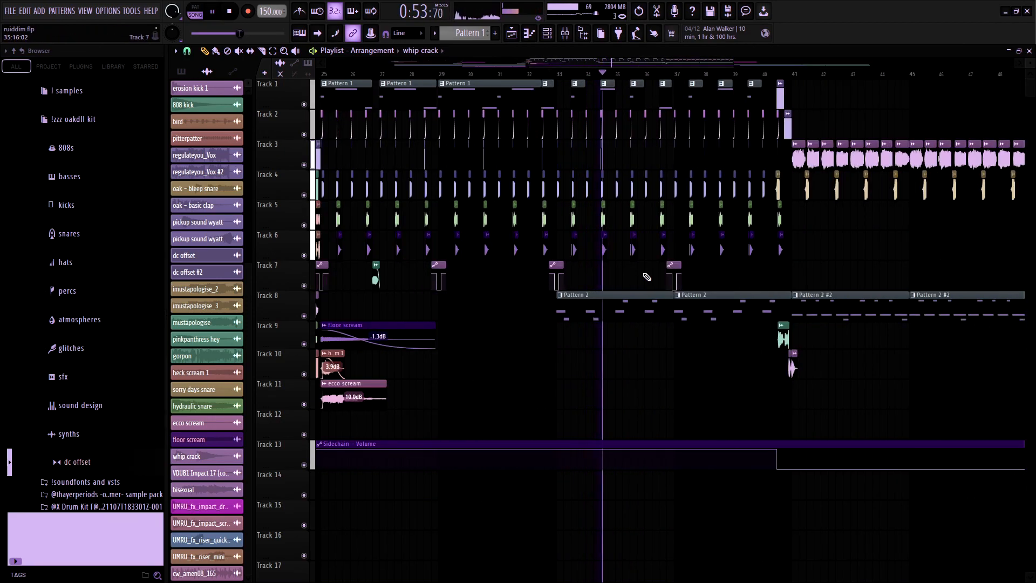
{"action": "scroll", "coordinate": [674, 275], "scroll_direction": "down", "scroll_amount": 2}
{"action": "key", "text": "space"}
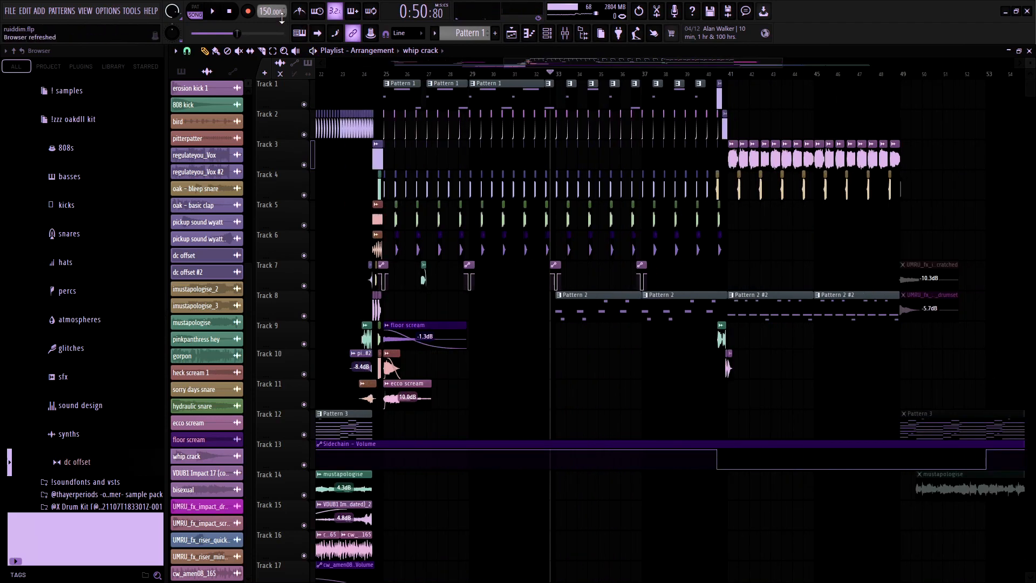
- Place a copy of the ruiddim - 2023-Jun-27_2 clip on Track 2 at bar 61 and extend both its ends
{"action": "left_click_drag", "start_coordinate": [726, 74], "coordinate": [731, 74]}
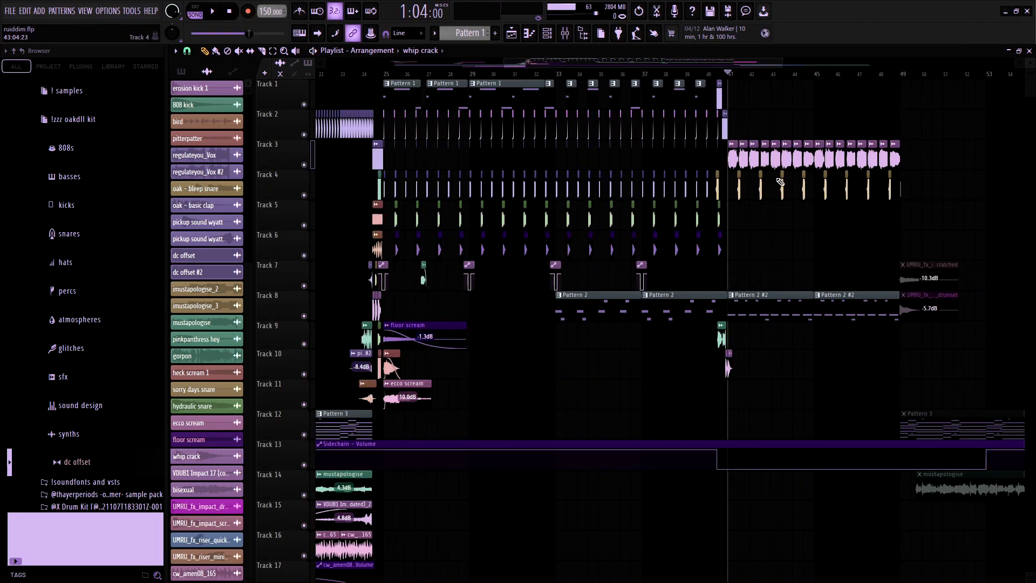
{"action": "scroll", "coordinate": [660, 228], "scroll_direction": "up", "scroll_amount": 4}
{"action": "scroll", "coordinate": [661, 237], "scroll_direction": "up", "scroll_amount": 3}
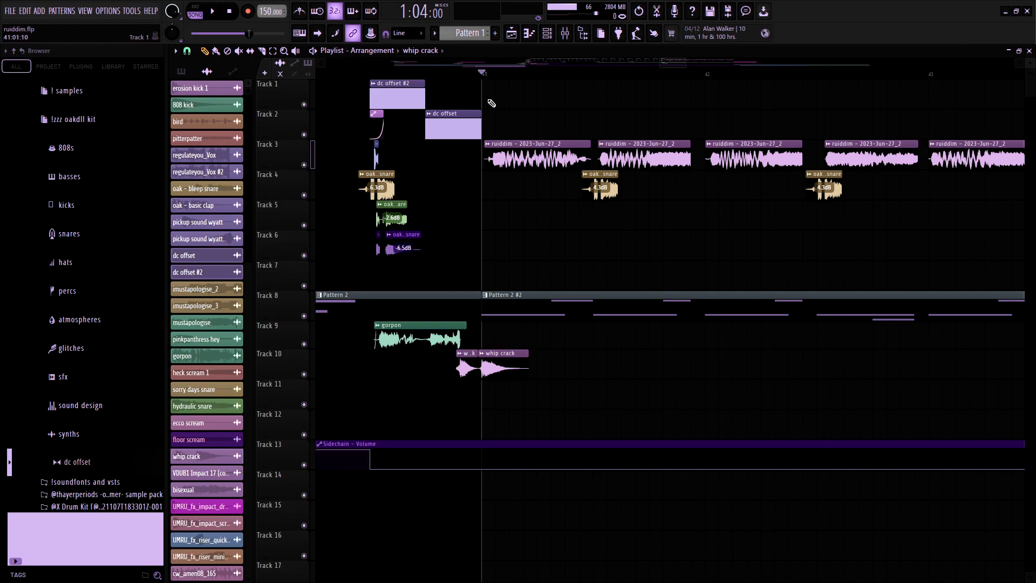
{"action": "left_click", "coordinate": [519, 149]}
{"action": "scroll", "coordinate": [559, 243], "scroll_direction": "down", "scroll_amount": 10}
{"action": "left_click", "coordinate": [844, 131]}
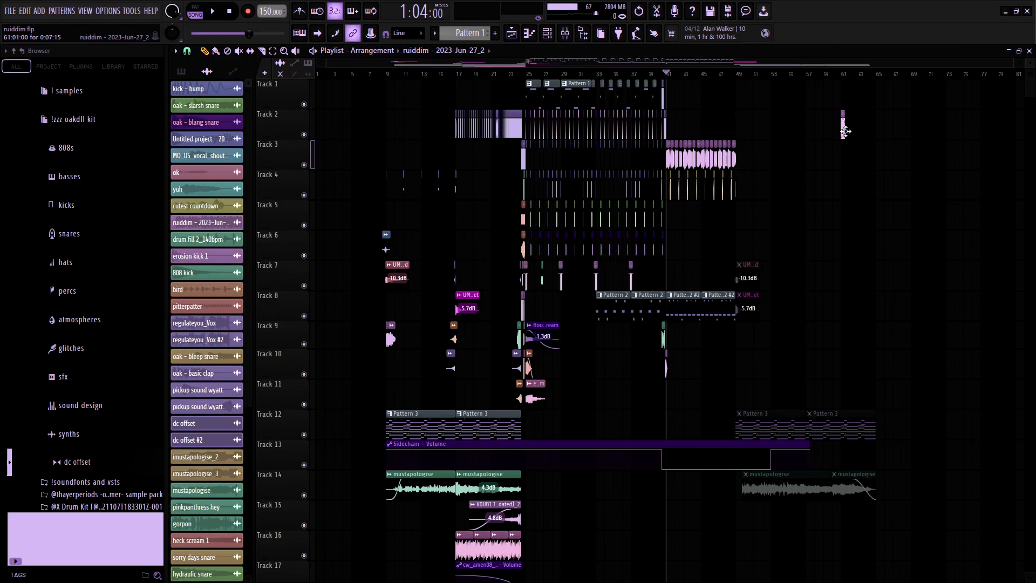
{"action": "left_click_drag", "start_coordinate": [845, 131], "coordinate": [922, 129]}
{"action": "left_click_drag", "start_coordinate": [845, 134], "coordinate": [816, 134]}
- Set playback to start at bar 60 and route the ruiddim - 2023-Jun-27_2 channel to the Master mixer track
{"action": "left_click_drag", "start_coordinate": [842, 74], "coordinate": [834, 74]}
{"action": "key", "text": "space"}
{"action": "double_click", "coordinate": [859, 129]}
{"action": "key", "text": "space"}
{"action": "scroll", "coordinate": [530, 192], "scroll_direction": "up", "scroll_amount": 1}
{"action": "left_click_drag", "start_coordinate": [532, 189], "coordinate": [532, 227]}
- Play the extended ruiddim recording on Track 2 from bar 60, stop it, and close its channel settings
{"action": "key", "text": "space"}
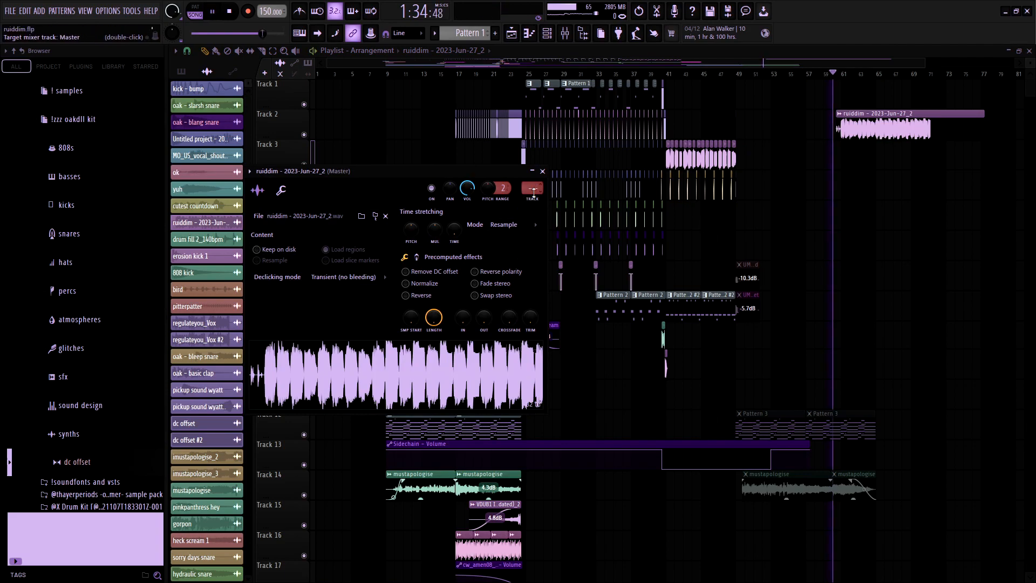
{"action": "scroll", "coordinate": [927, 188], "scroll_direction": "up", "scroll_amount": 5}
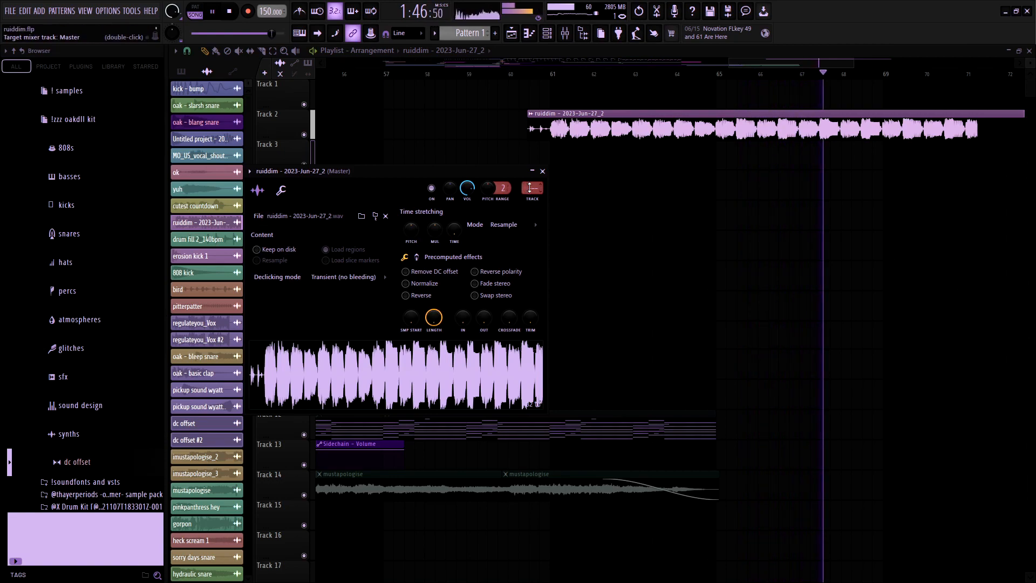
{"action": "key", "text": "space"}
{"action": "left_click", "coordinate": [542, 171]}
- Solo Track 4 to play its snare clips alone from bar 41, and restore all playlist tracks
{"action": "scroll", "coordinate": [701, 178], "scroll_direction": "left", "scroll_amount": 10}
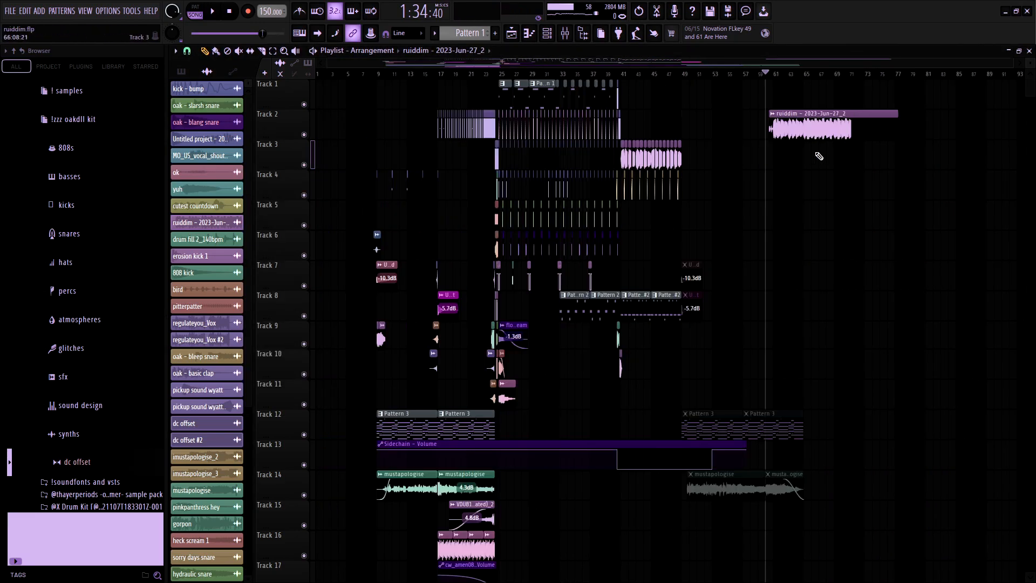
{"action": "left_click", "coordinate": [623, 76]}
{"action": "scroll", "coordinate": [787, 215], "scroll_direction": "up", "scroll_amount": 2}
{"action": "scroll", "coordinate": [787, 215], "scroll_direction": "up", "scroll_amount": 4}
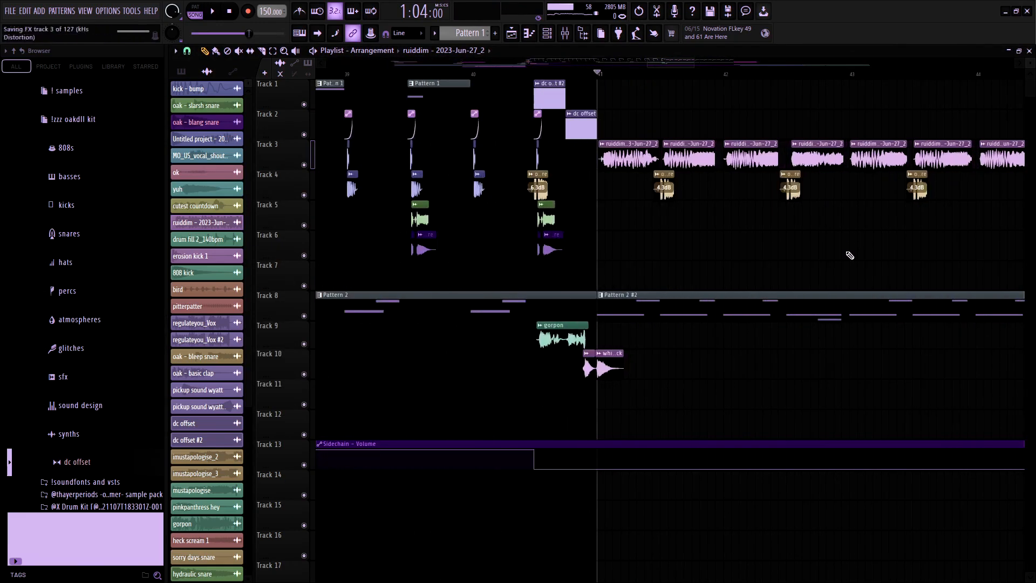
{"action": "scroll", "coordinate": [484, 269], "scroll_direction": "down", "scroll_amount": 2}
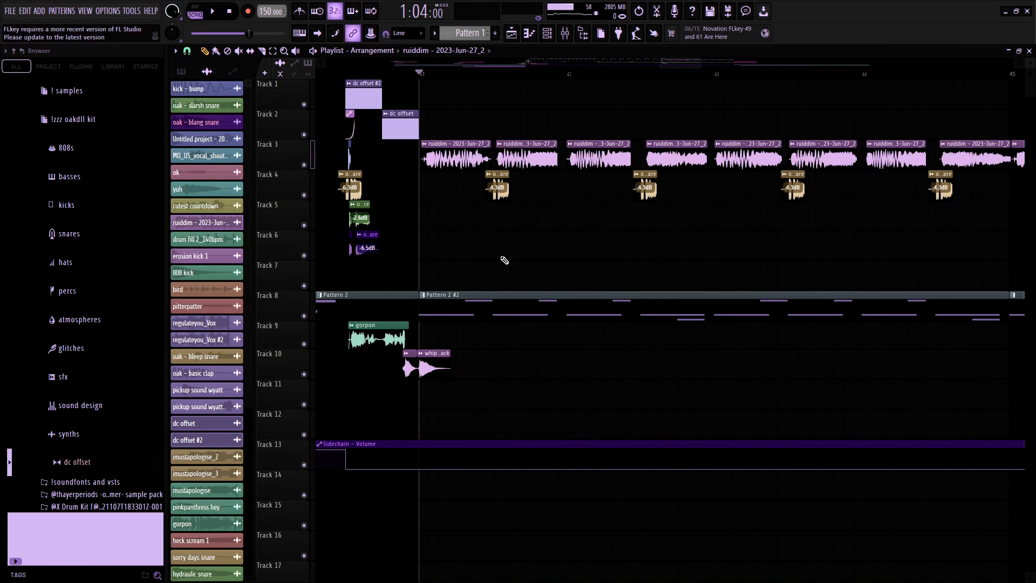
{"action": "left_click", "coordinate": [304, 195], "text": "ctrl"}
{"action": "key", "text": "space"}
{"action": "left_click", "coordinate": [304, 194], "text": "ctrl"}
{"action": "key", "text": "space"}
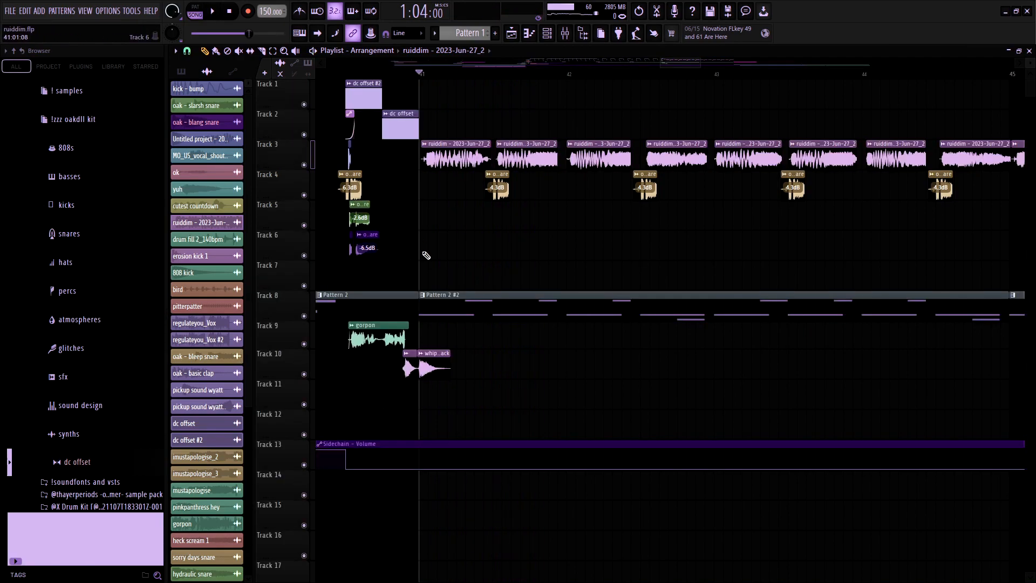
- Solo Tracks 3 and 8 to play the ruiddim clips with Pattern 2 #2 from bar 41, and restore all tracks
{"action": "left_click", "coordinate": [304, 165], "text": "ctrl"}
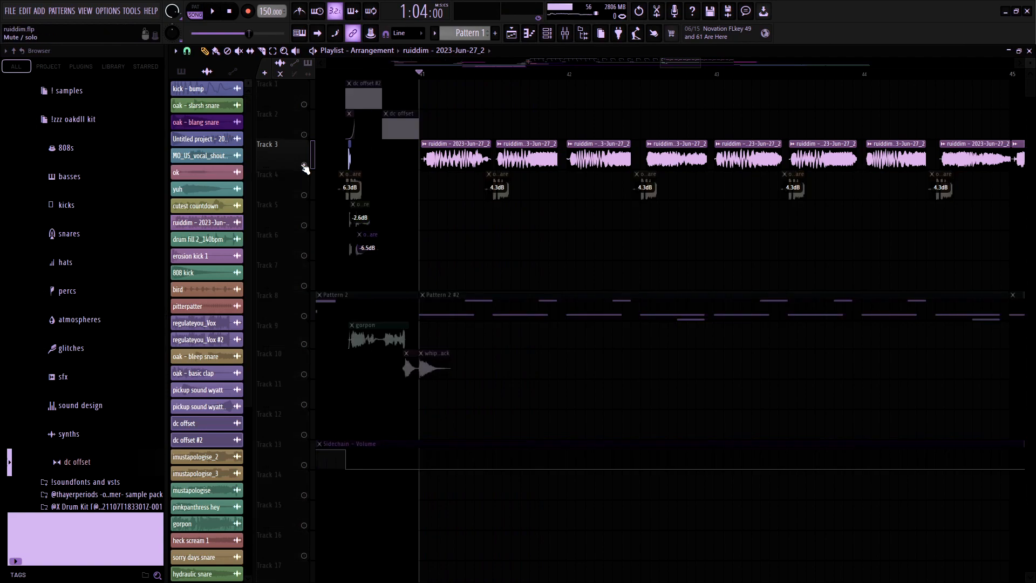
{"action": "left_click", "coordinate": [303, 164], "text": "ctrl"}
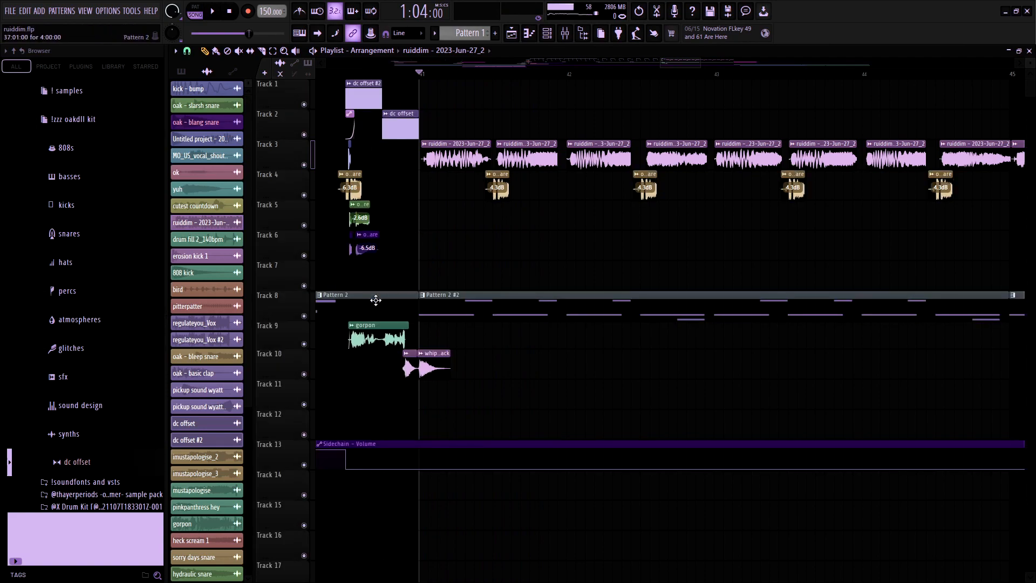
{"action": "left_click", "coordinate": [304, 315], "text": "ctrl"}
{"action": "left_click", "coordinate": [304, 166], "text": "ctrl"}
{"action": "key", "text": "space"}
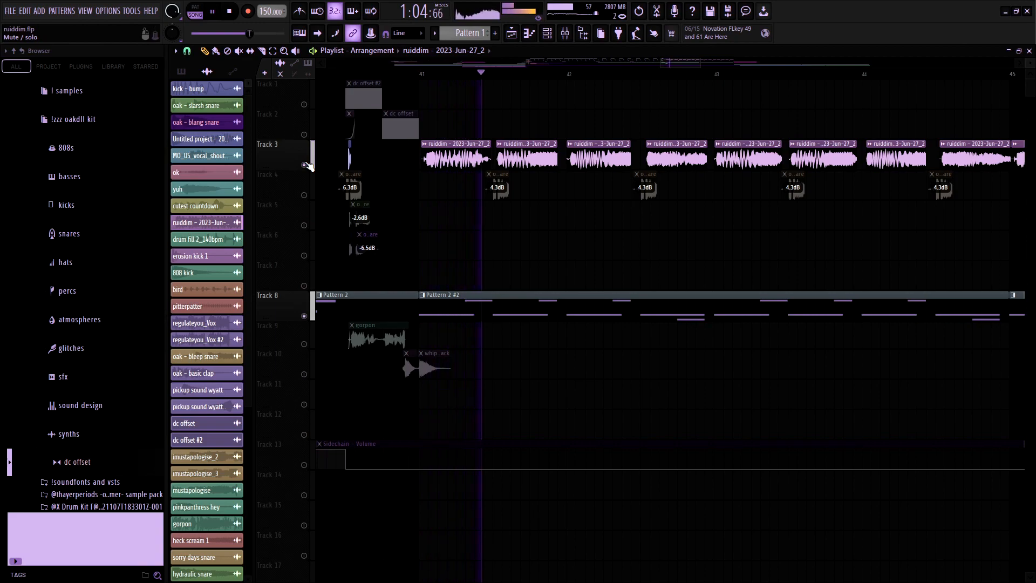
{"action": "key", "text": "space"}
{"action": "left_click", "coordinate": [305, 166], "text": "ctrl"}
{"action": "scroll", "coordinate": [665, 314], "scroll_direction": "down", "scroll_amount": 5}
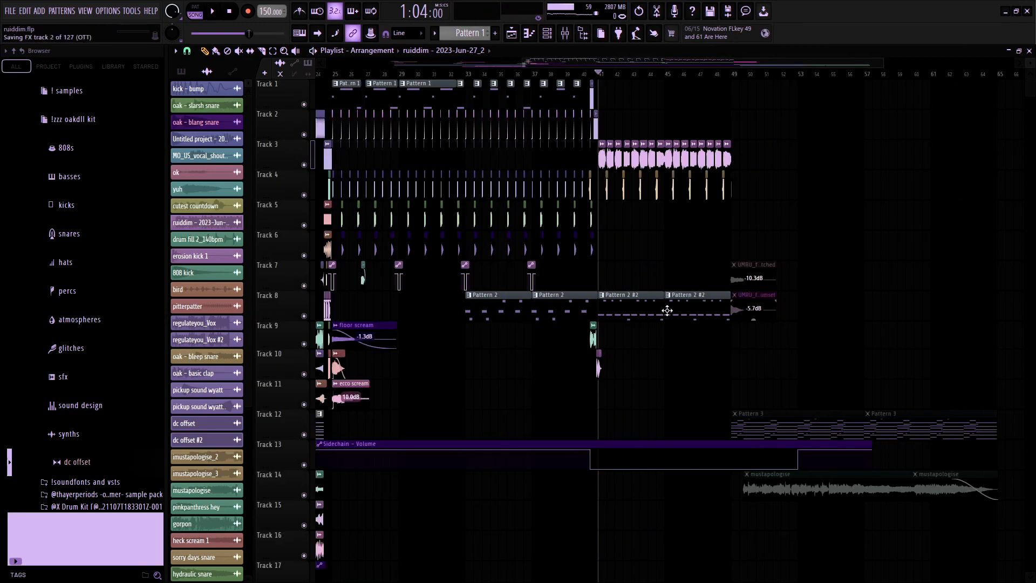
- Show the mixer and briefly play the arrangement from bar 41 to see which inserts receive signal
{"action": "scroll", "coordinate": [707, 287], "scroll_direction": "up", "scroll_amount": 4}
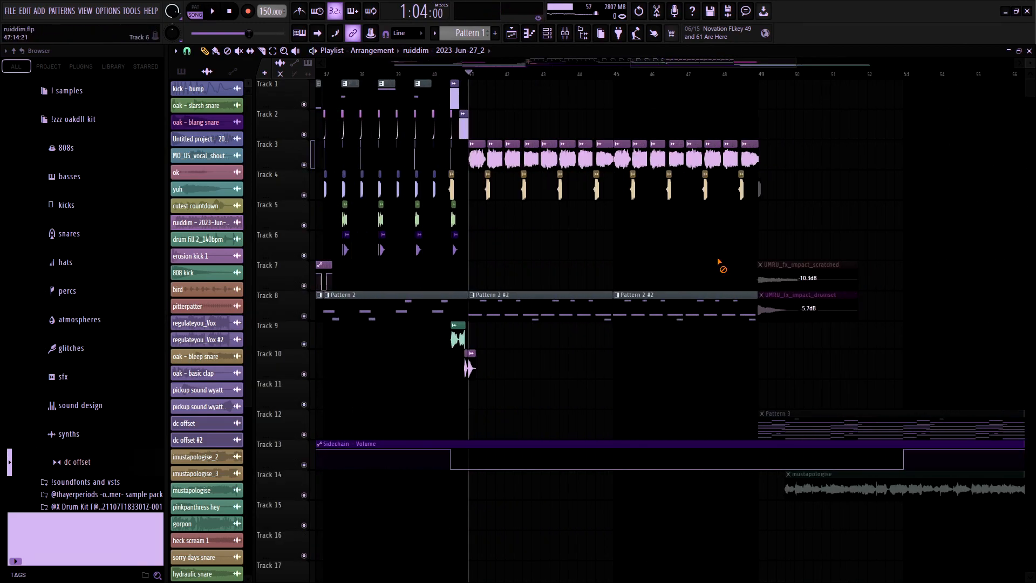
{"action": "scroll", "coordinate": [722, 262], "scroll_direction": "down", "scroll_amount": 4}
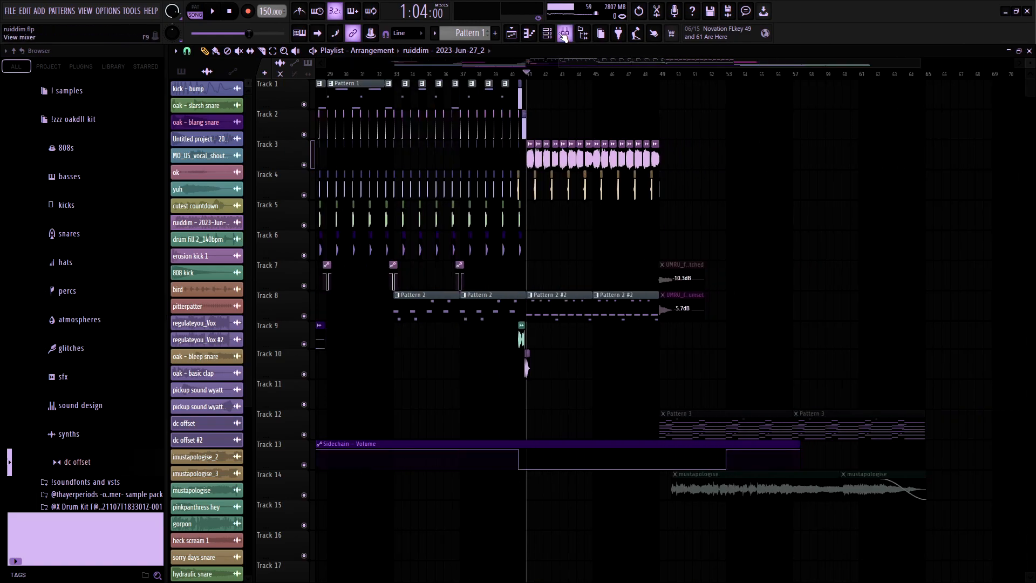
{"action": "left_click", "coordinate": [563, 35]}
{"action": "key", "text": "space"}
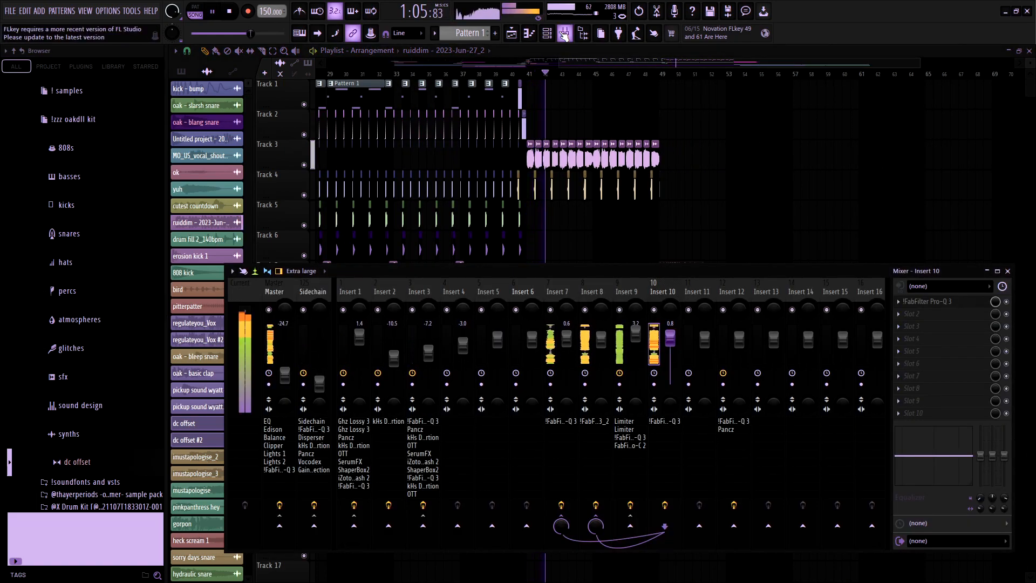
{"action": "key", "text": "space"}
- Examine the routing and effect slots of mixer Inserts 7, 8 and 9, and hide the mixer
{"action": "left_click", "coordinate": [581, 358]}
{"action": "left_click", "coordinate": [355, 356]}
{"action": "left_click", "coordinate": [627, 361]}
{"action": "left_click", "coordinate": [546, 360]}
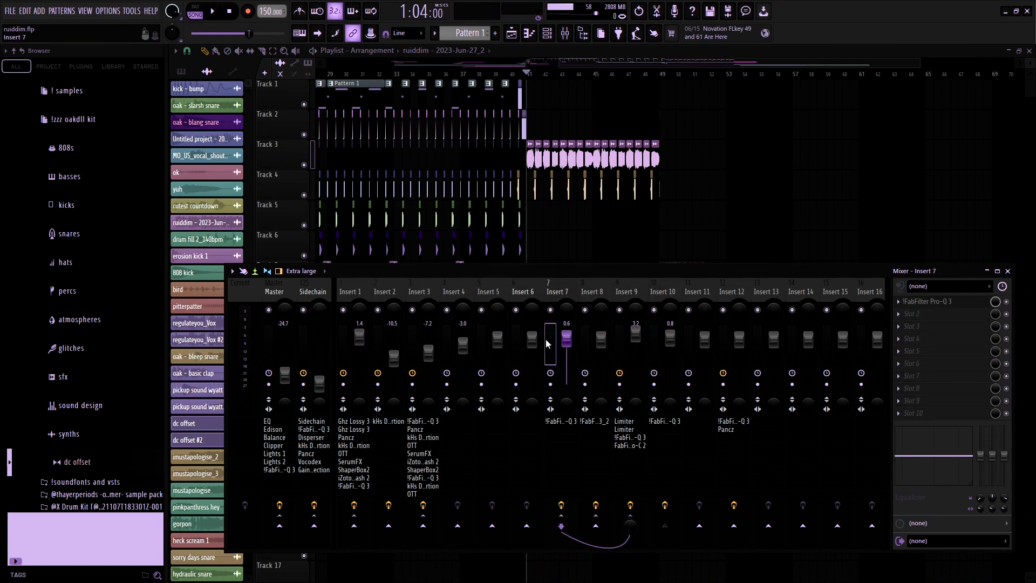
{"action": "left_click", "coordinate": [589, 340]}
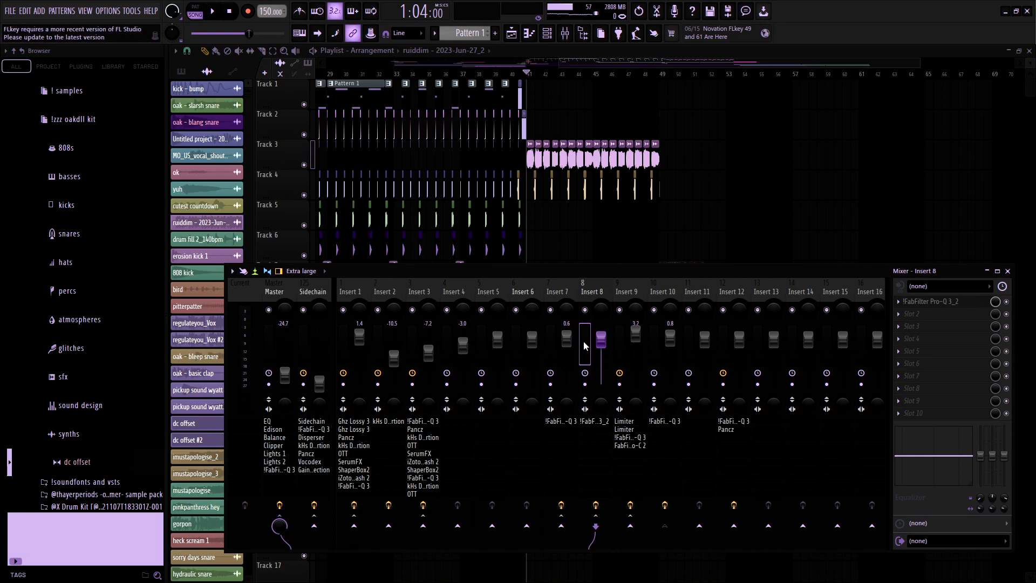
{"action": "left_click", "coordinate": [585, 351]}
{"action": "left_click", "coordinate": [619, 339]}
{"action": "right_click", "coordinate": [558, 243]}
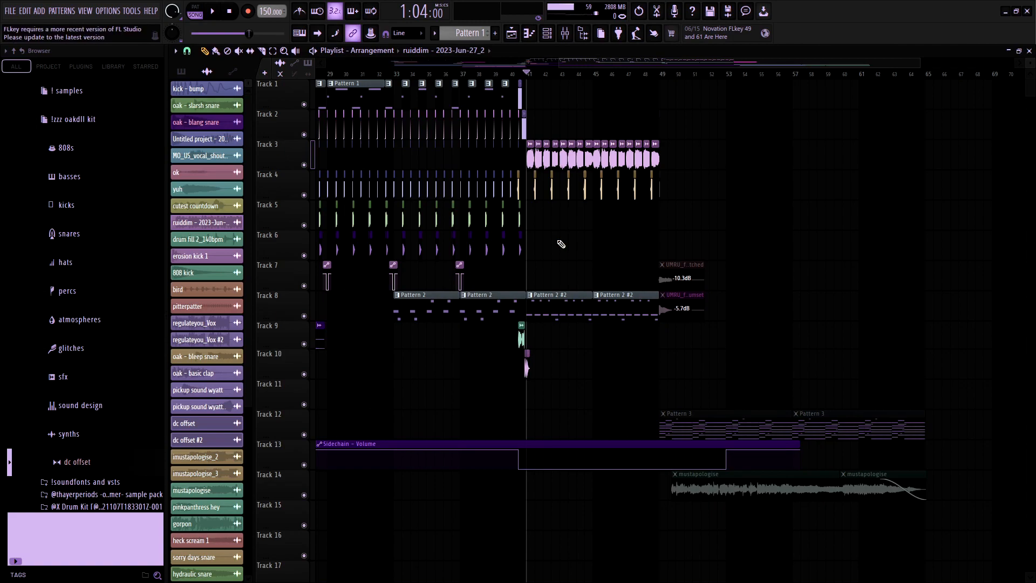
- Solo Track 3 to play its ruiddim clips alone from bar 41, and move the solo to Track 8
{"action": "right_click", "coordinate": [305, 165]}
{"action": "scroll", "coordinate": [564, 250], "scroll_direction": "up", "scroll_amount": 3}
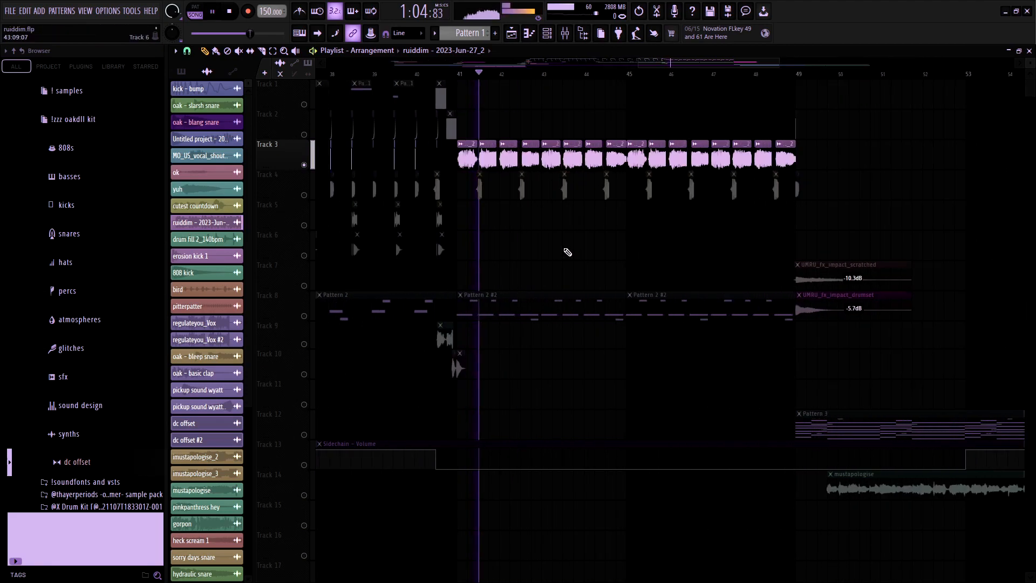
{"action": "right_click", "coordinate": [305, 165]}
{"action": "right_click", "coordinate": [304, 165]}
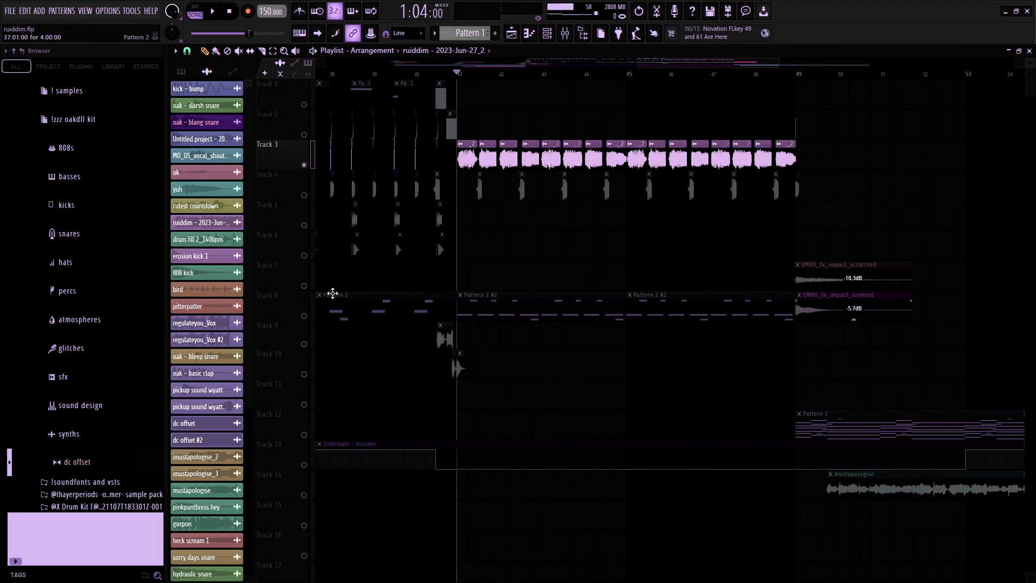
{"action": "right_click", "coordinate": [304, 316]}
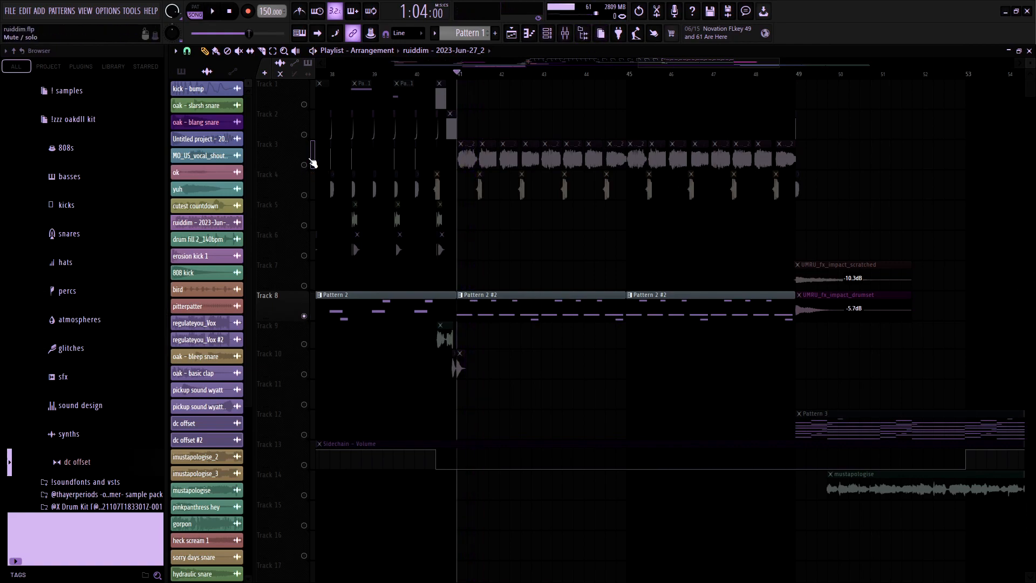
- Solo Track 3 again and play its ruiddim clips from bar 41 with the mixer shown
{"action": "right_click", "coordinate": [305, 166]}
{"action": "key", "text": "F9"}
{"action": "key", "text": "space"}
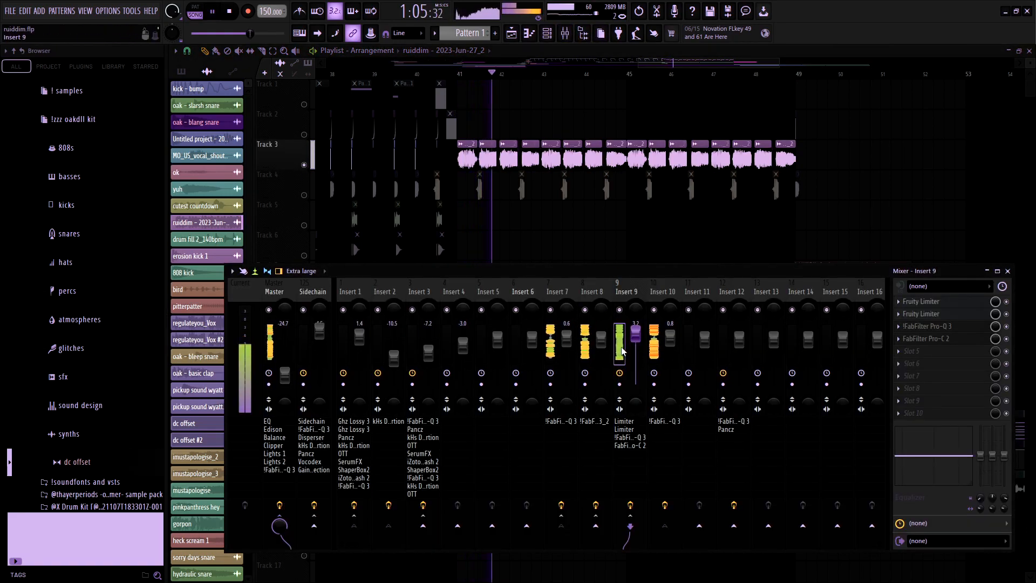
{"action": "key", "text": "space"}
{"action": "key", "text": "space"}
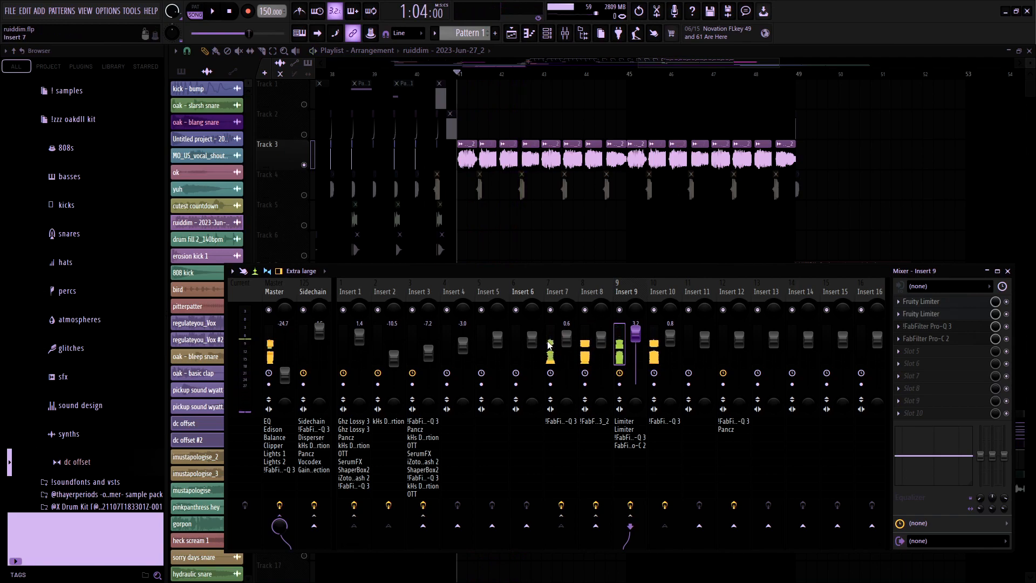
- Inspect the signal on mixer Inserts 7 and 9, stop playback, and hide the mixer
{"action": "key", "text": "Left"}
{"action": "key", "text": "Left"}
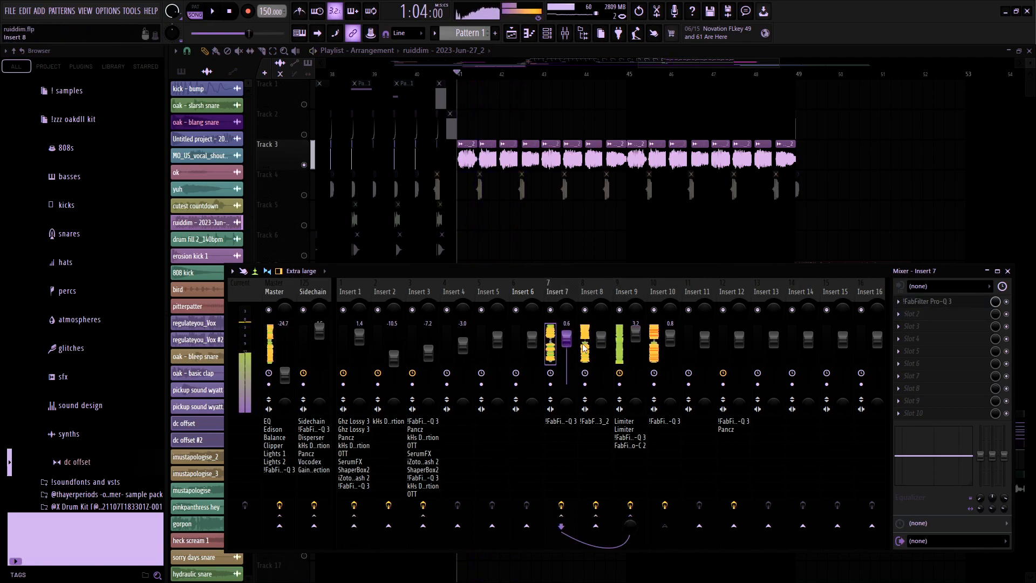
{"action": "key", "text": "space"}
{"action": "left_click", "coordinate": [620, 340]}
{"action": "key", "text": "F9"}
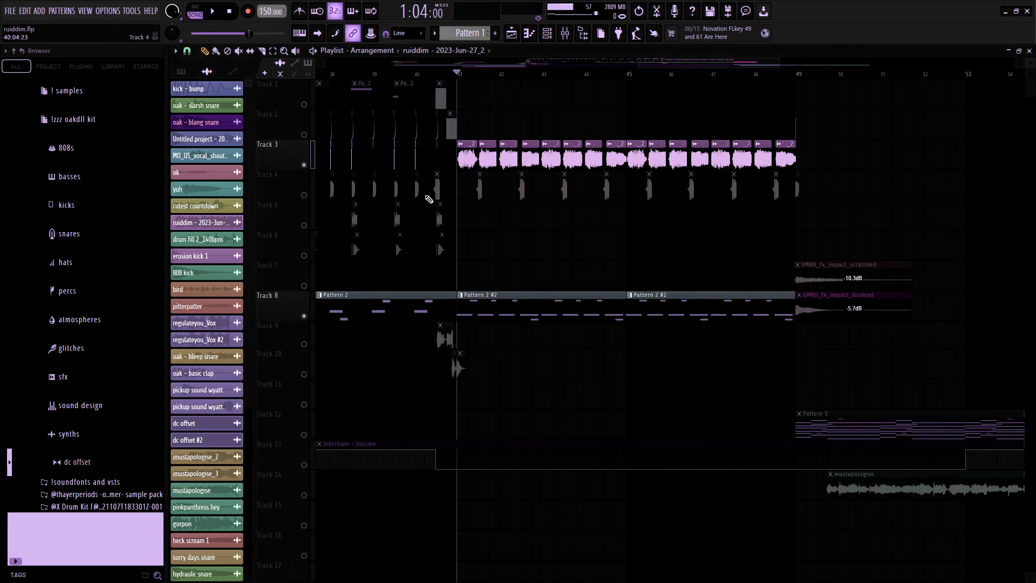
- Restore all playlist tracks and set playback to start at bar 9
{"action": "scroll", "coordinate": [453, 341], "scroll_direction": "down", "scroll_amount": 5}
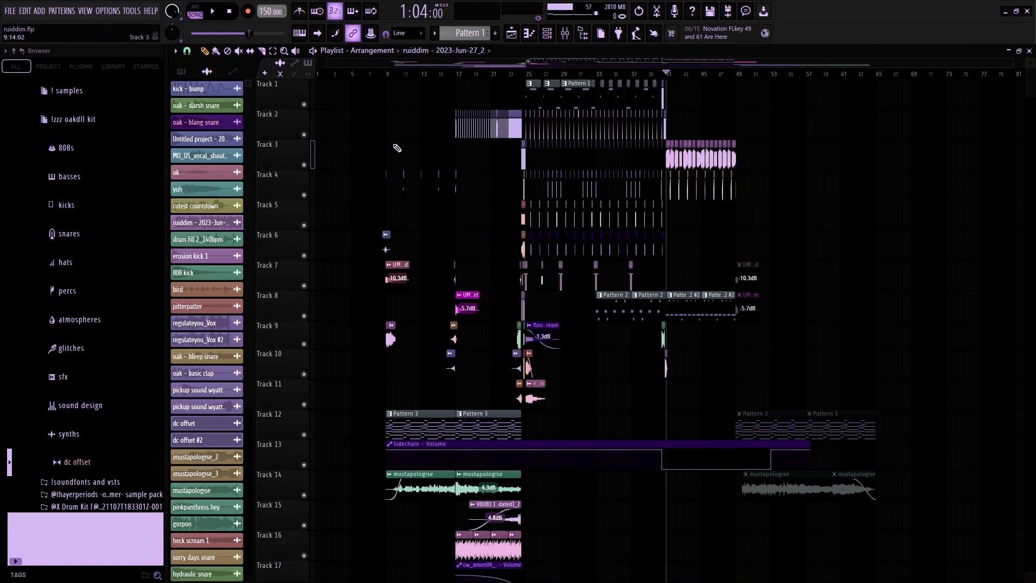
{"action": "left_click", "coordinate": [388, 76]}
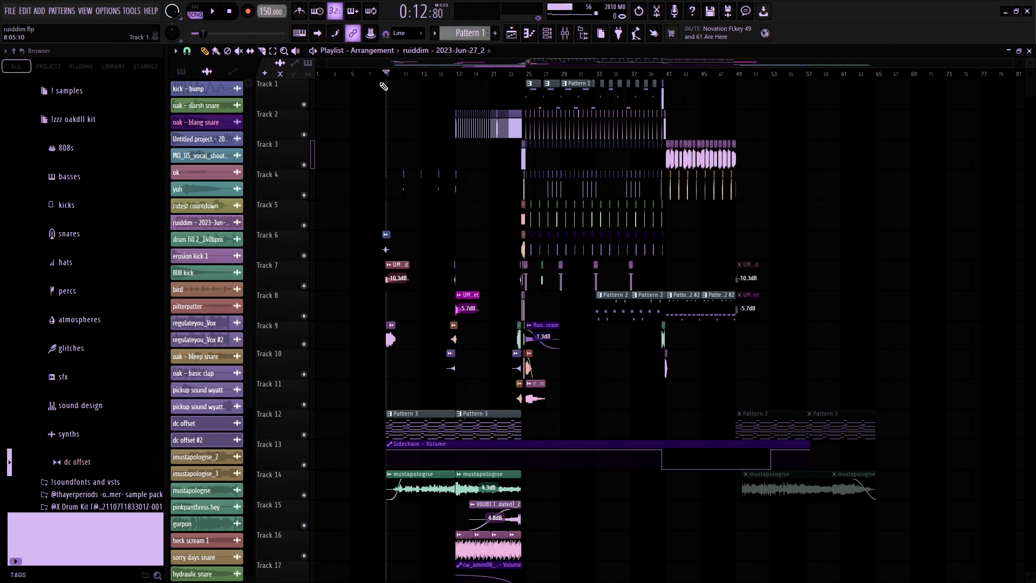